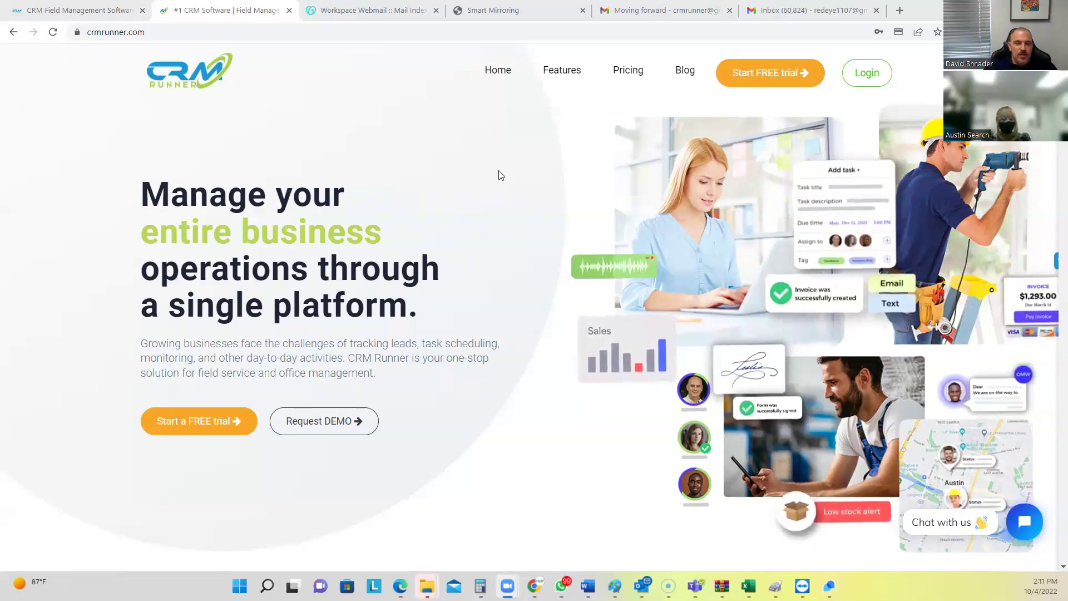
Log in from the crmrunner.com homepage to reach the CRM Runner dashboard
click(866, 71)
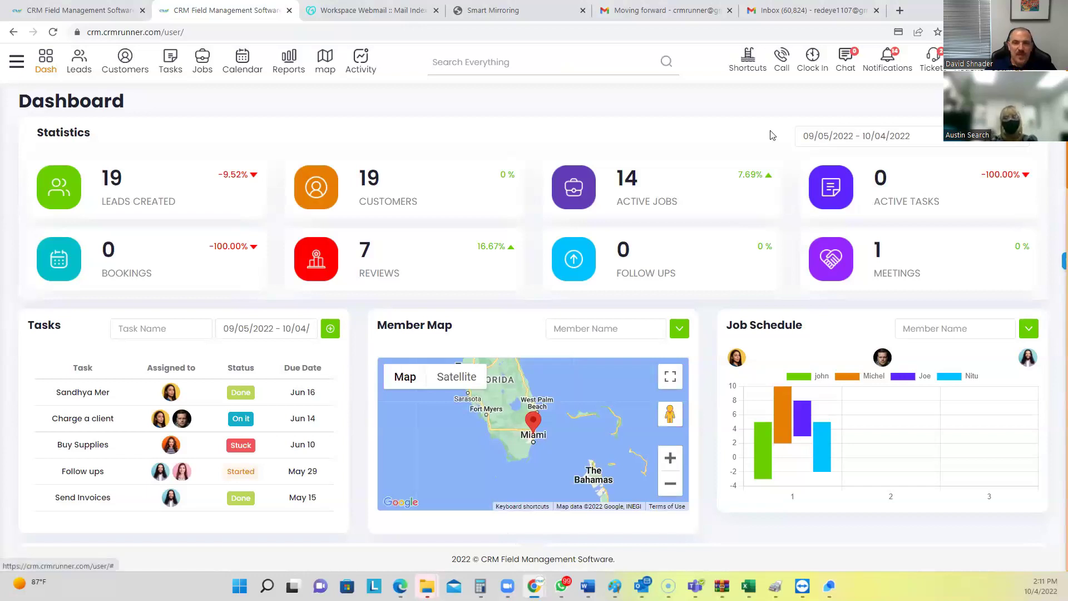
Scroll the dashboard through the Revenue chart to Tasks, Member Map, Job Schedule and Banking
scroll(440, 189, down, 3)
scroll(451, 183, up, 3)
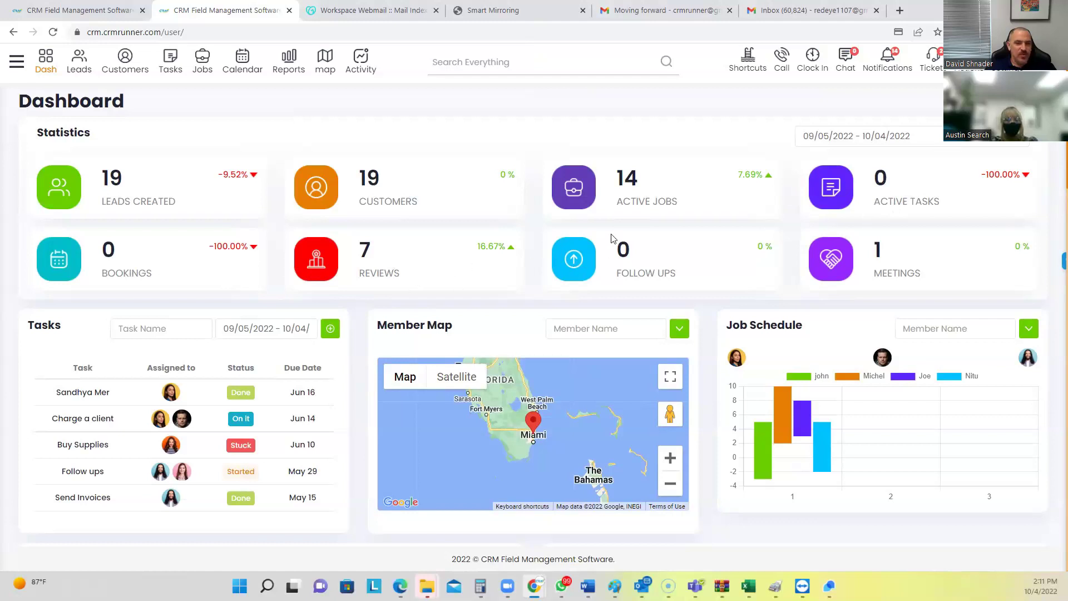
scroll(584, 242, down, 3)
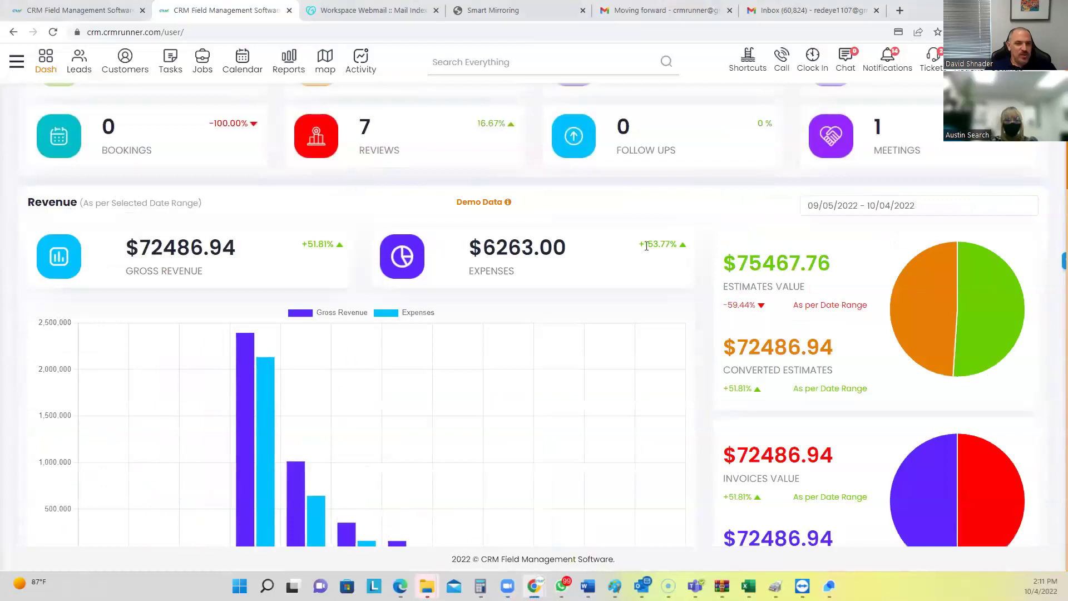
scroll(704, 228, down, 2)
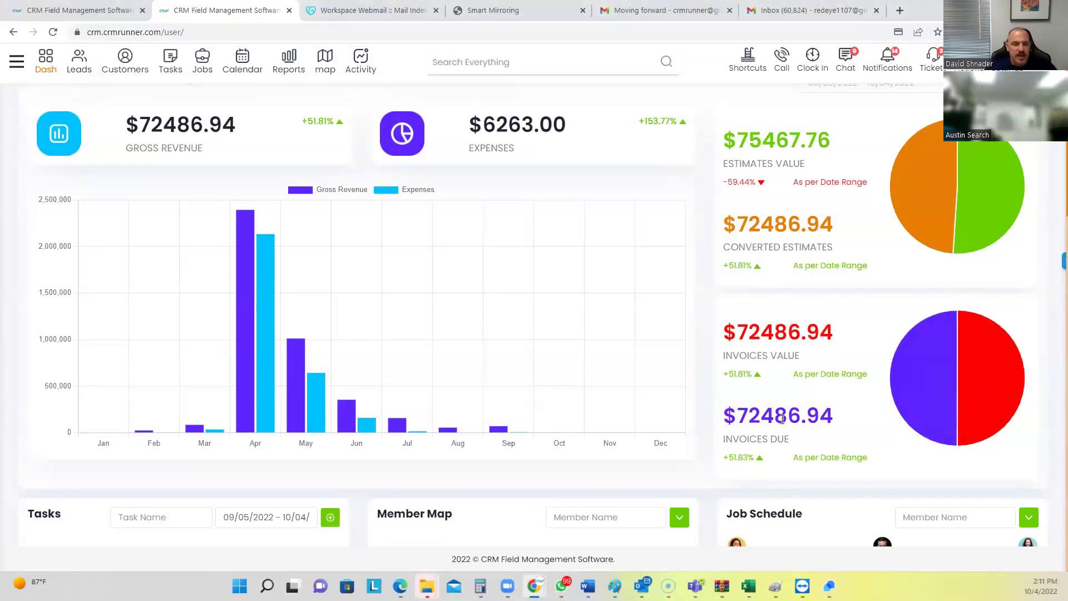
scroll(773, 412, down, 3)
scroll(777, 413, down, 3)
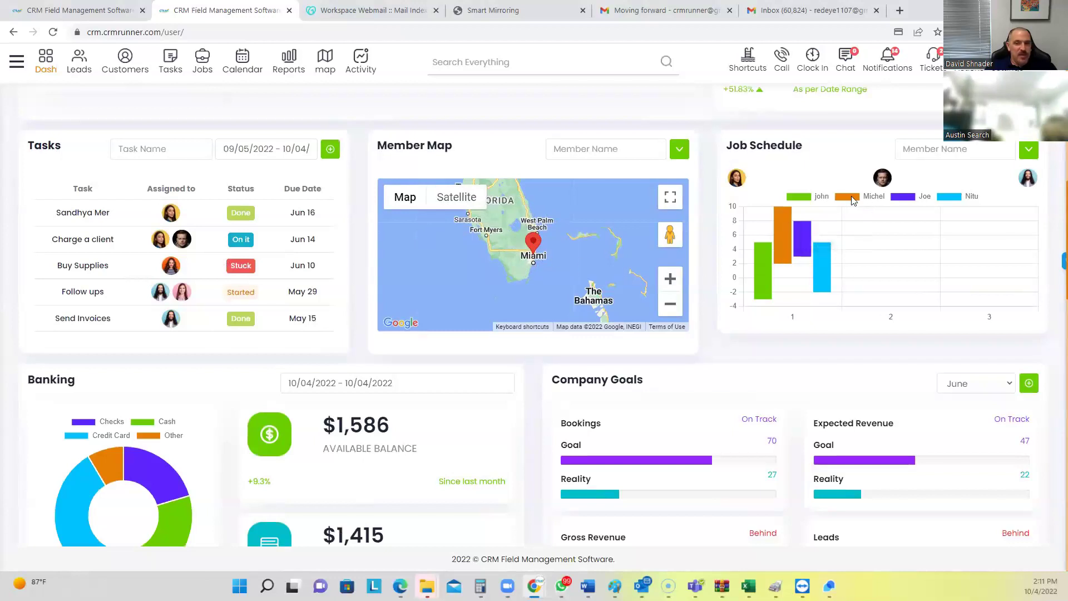
Scroll past Banking and Company Goals to the Courses, Employees and Sales Funnel cards
mouse_move(793, 258)
scroll(662, 306, down, 2)
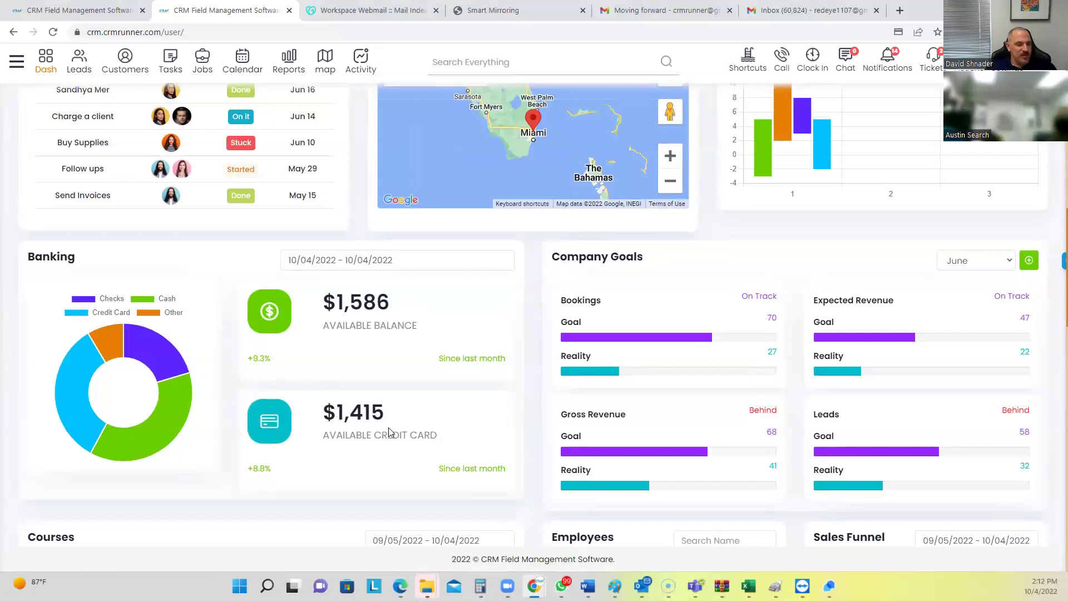
scroll(390, 410, down, 1)
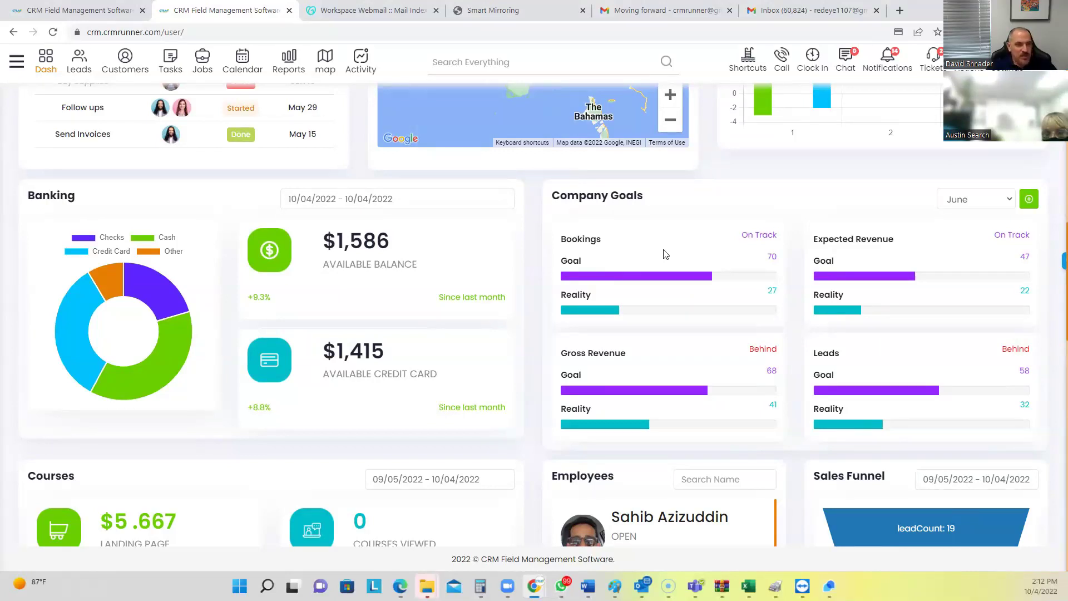
scroll(697, 405, down, 5)
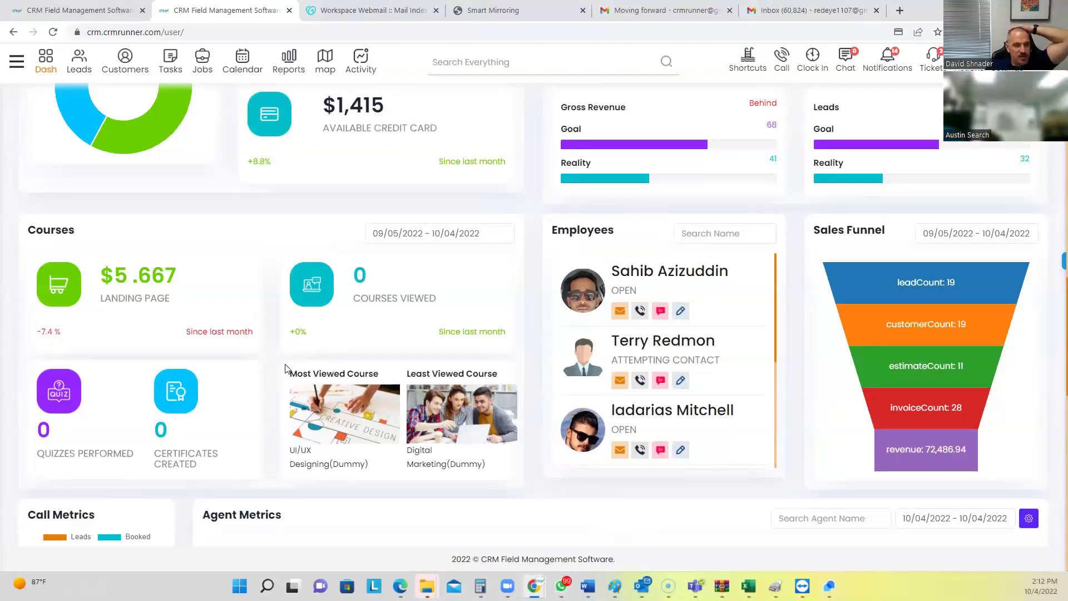
Focus the Employees name search, then scroll down to the Call Metrics and Agent Metrics figures
scroll(757, 295, down, 5)
scroll(739, 313, down, 2)
scroll(712, 314, up, 10)
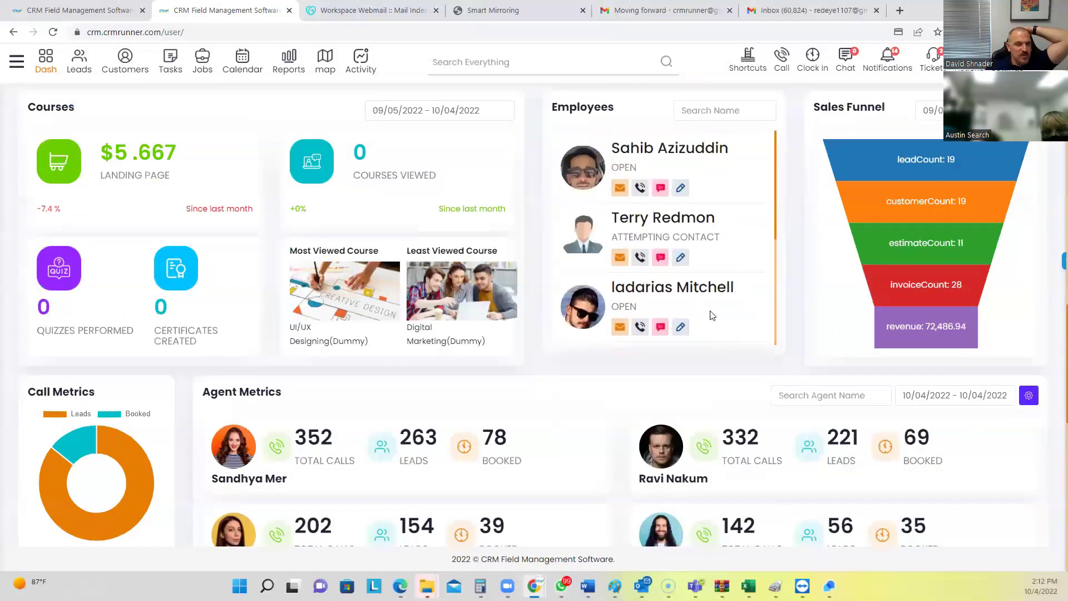
scroll(685, 405, down, 1)
scroll(685, 404, down, 2)
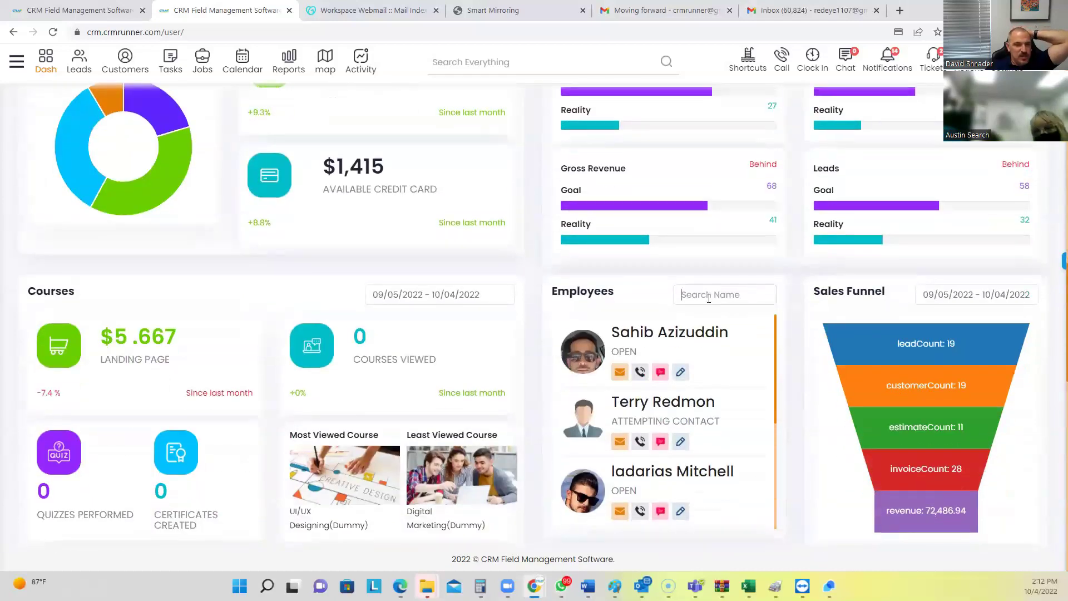
click(707, 298)
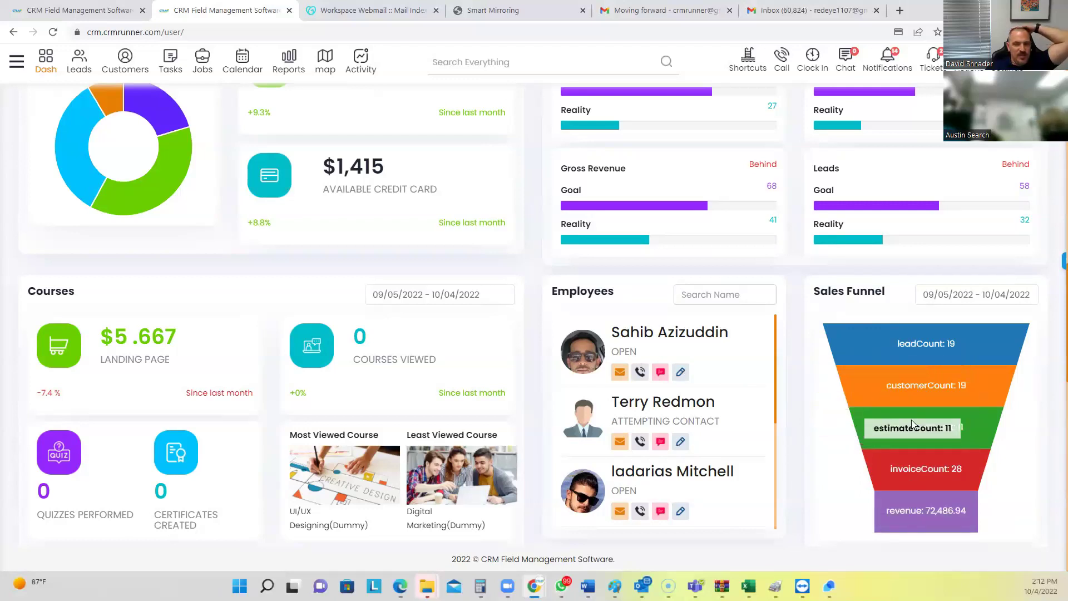
scroll(909, 512, down, 8)
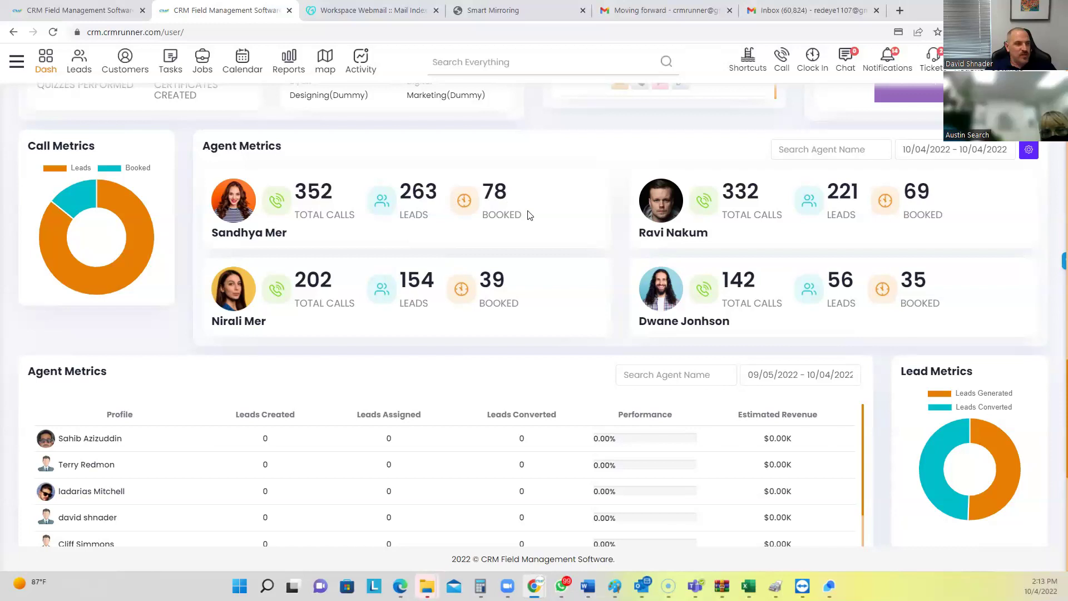
Review the Opt In, HR and Suggestion Box sections, then return to the top Statistics overview
scroll(500, 280, down, 7)
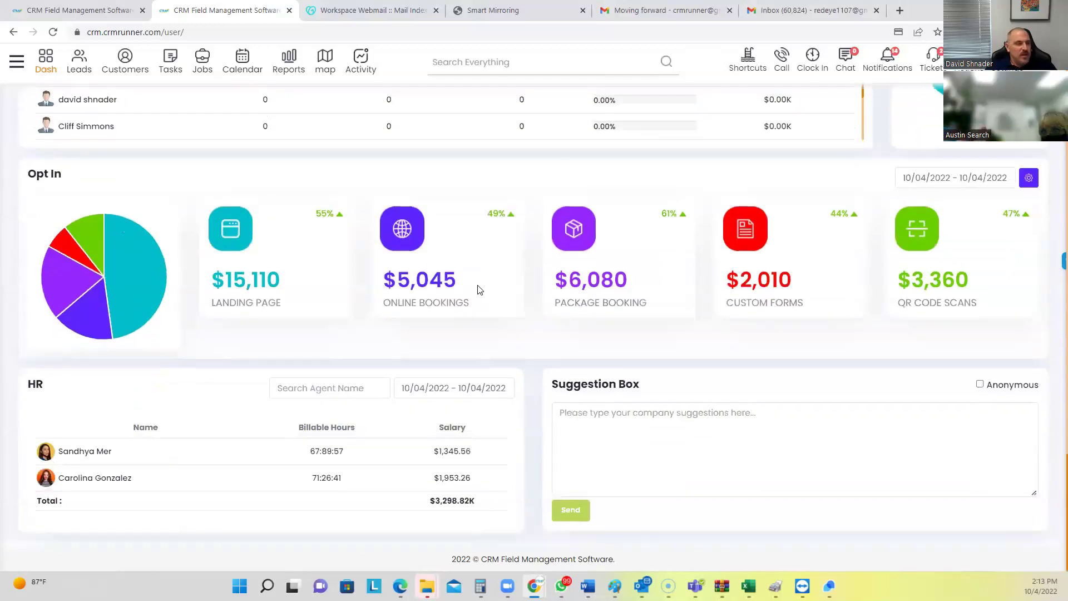
scroll(473, 289, up, 2)
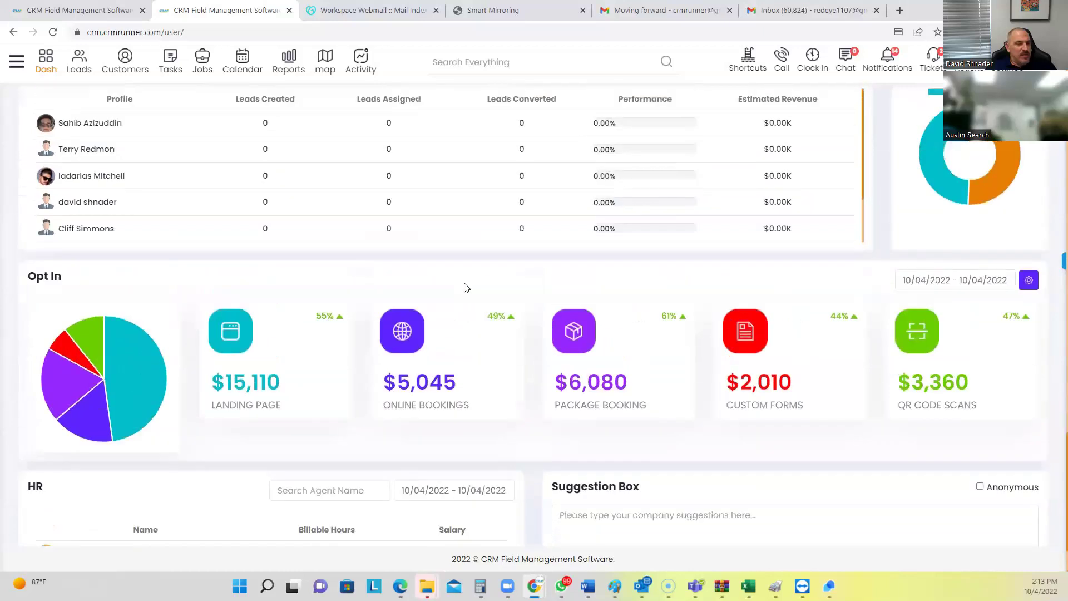
scroll(467, 288, down, 1)
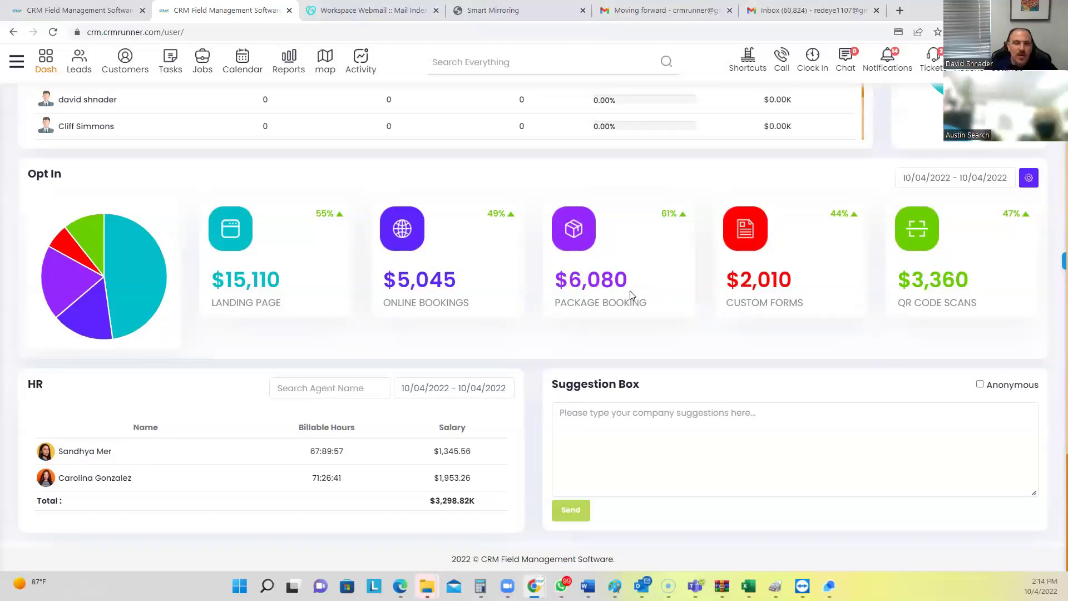
scroll(629, 297, up, 15)
scroll(631, 295, up, 10)
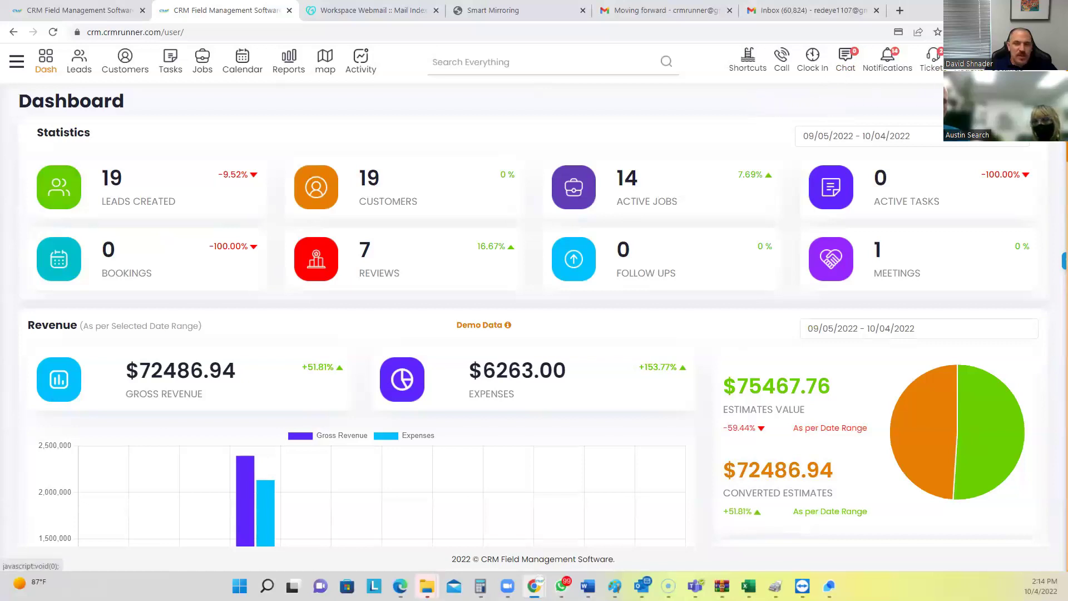
click(968, 60)
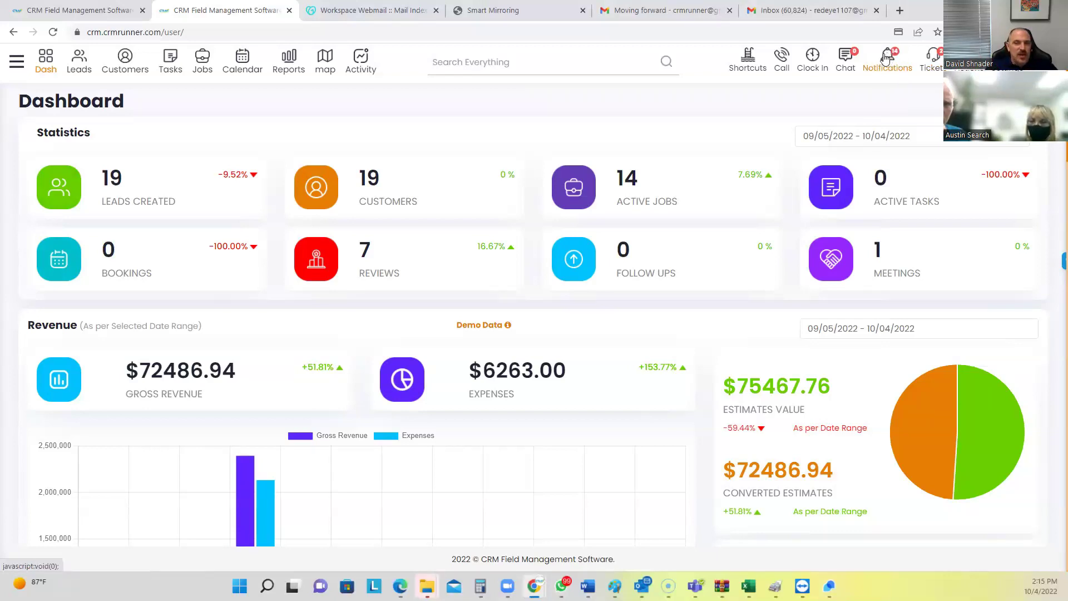
View the team chat and an employee's conversation, close both, then load the Clock In timesheet
click(847, 58)
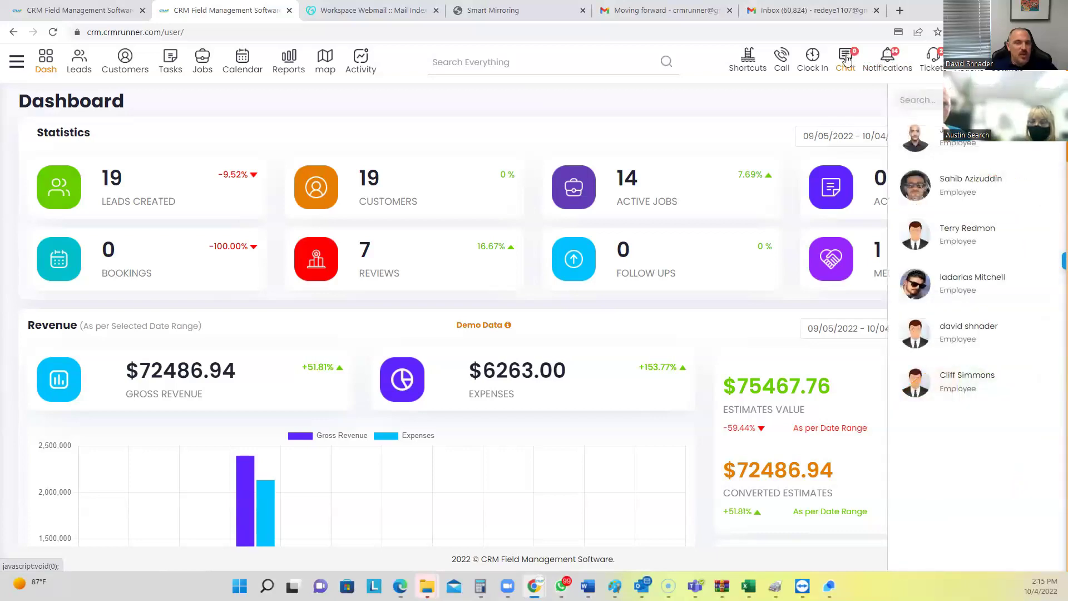
click(946, 146)
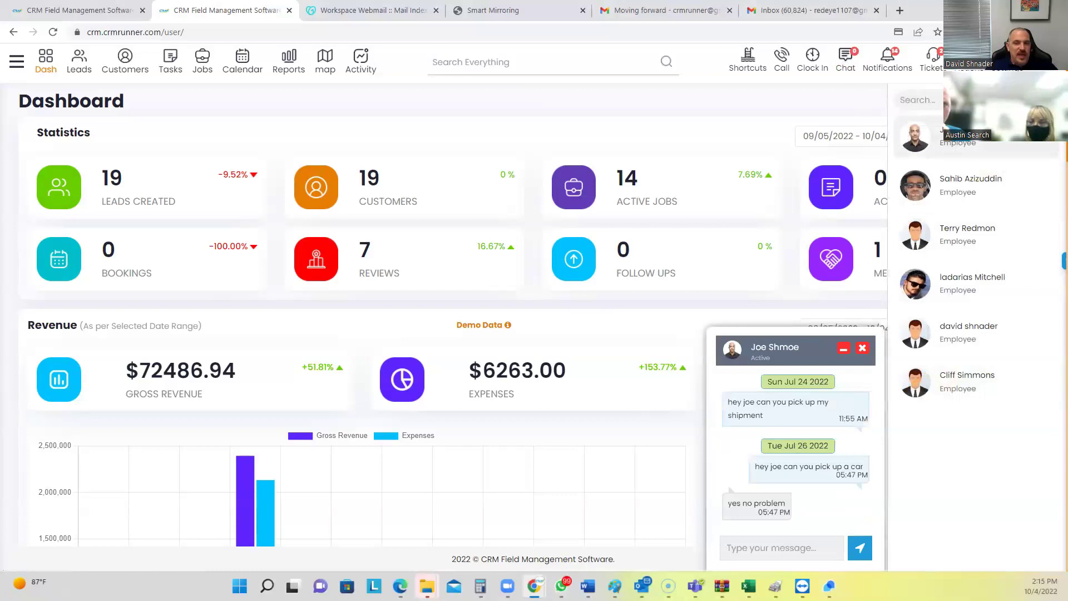
click(766, 545)
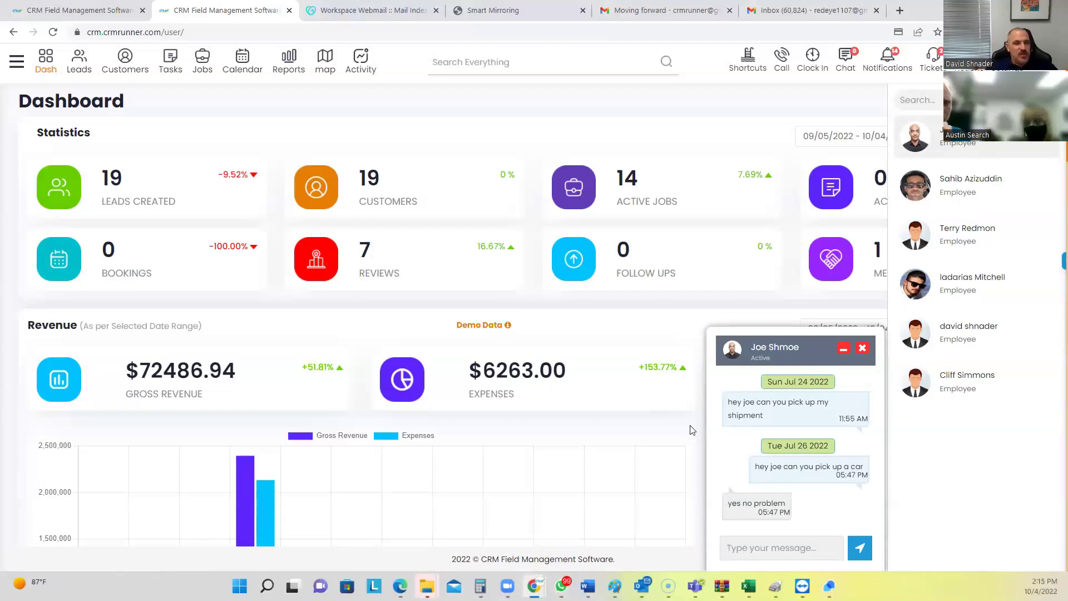
click(863, 348)
click(845, 63)
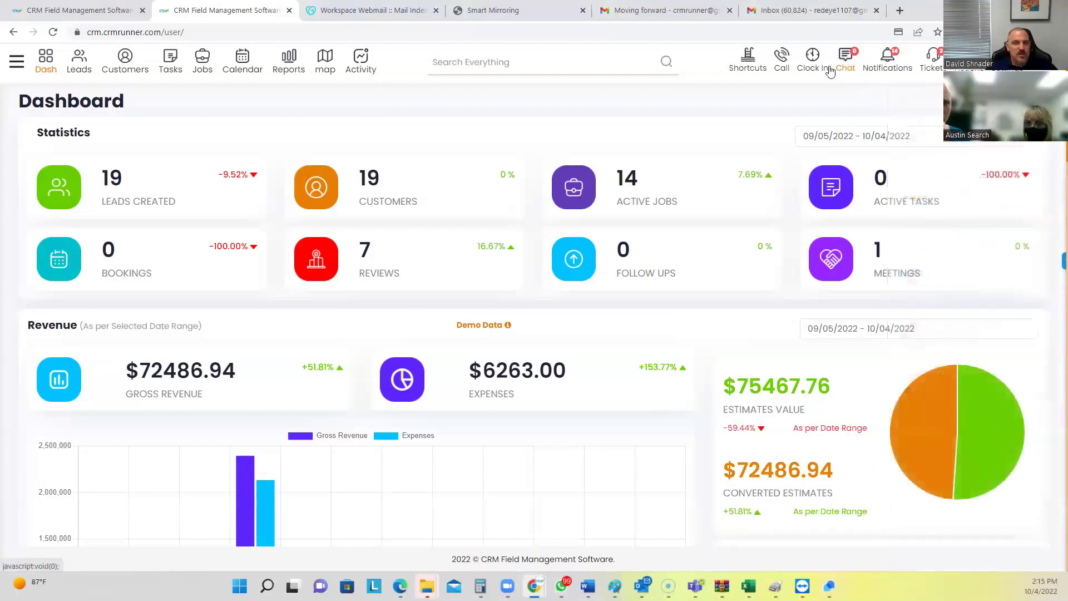
click(814, 61)
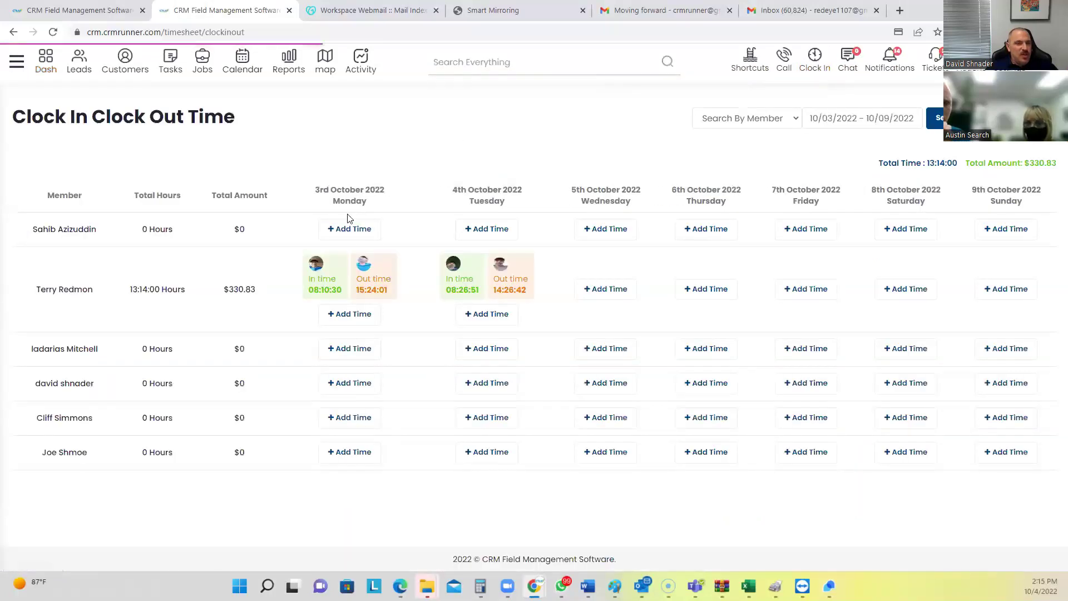
Review the 3–9 October shifts on the timesheet and highlight the $330.83 total
mouse_move(328, 283)
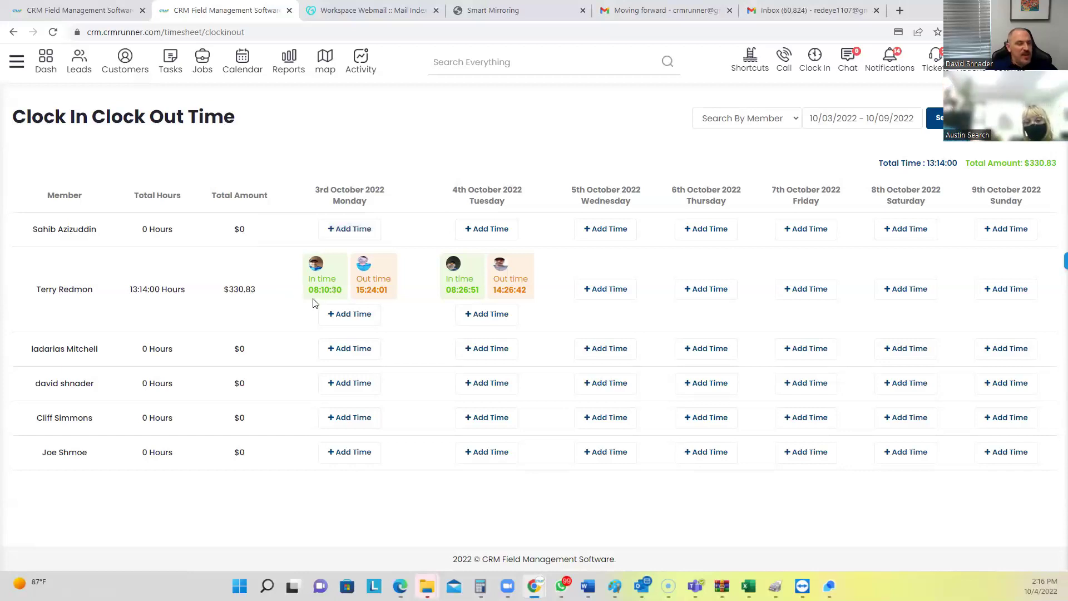
mouse_move(383, 294)
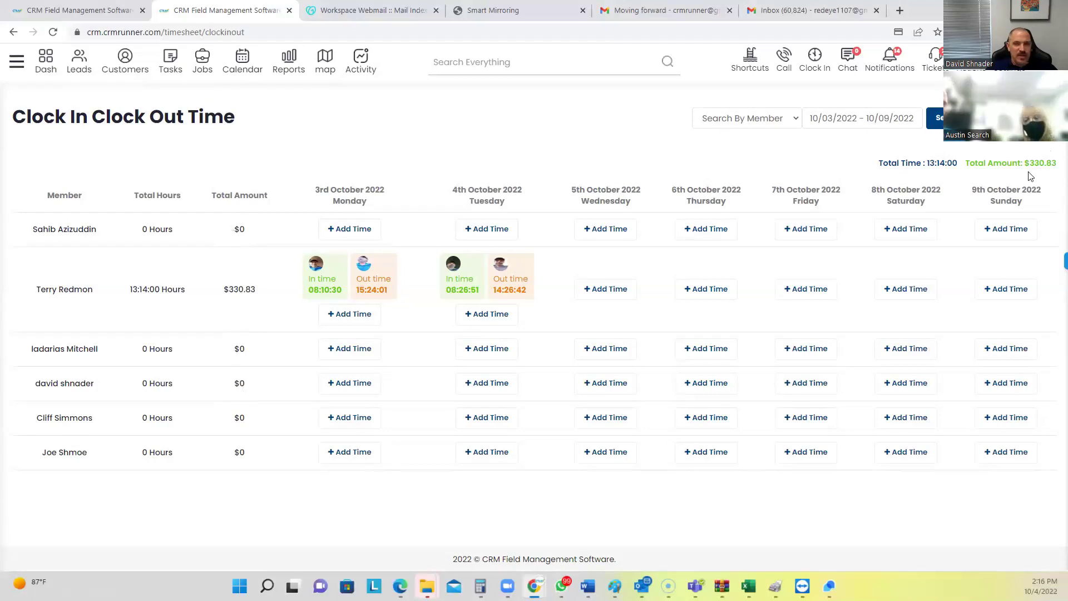
drag(1024, 163, 1055, 162)
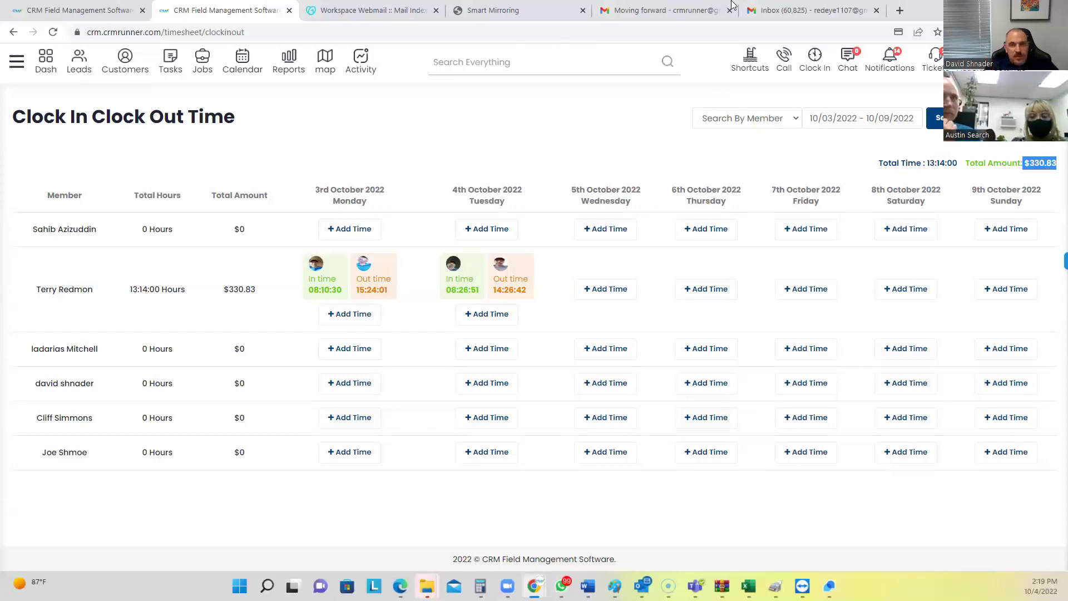
Load nextlevelvalet.com in a new Chrome tab
click(900, 10)
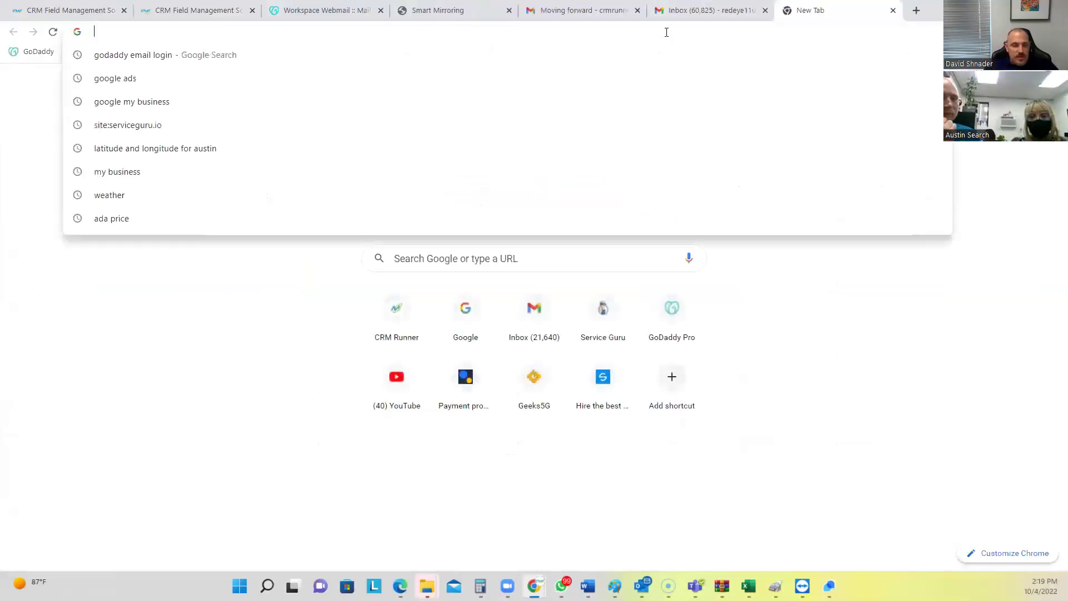
text(next)
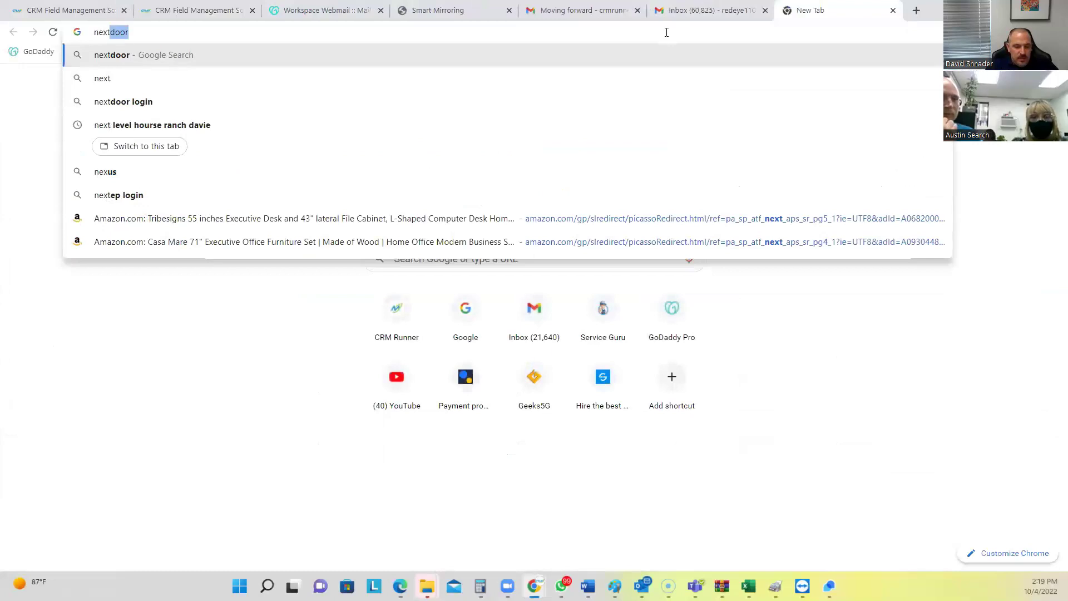
text(levelv)
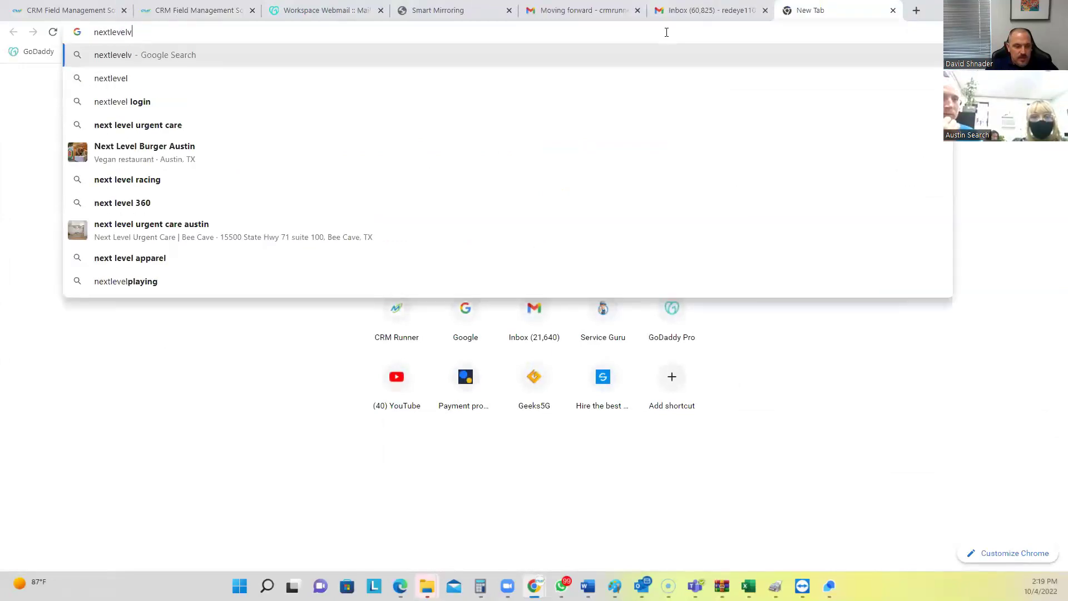
text(alet.com)
key(Return)
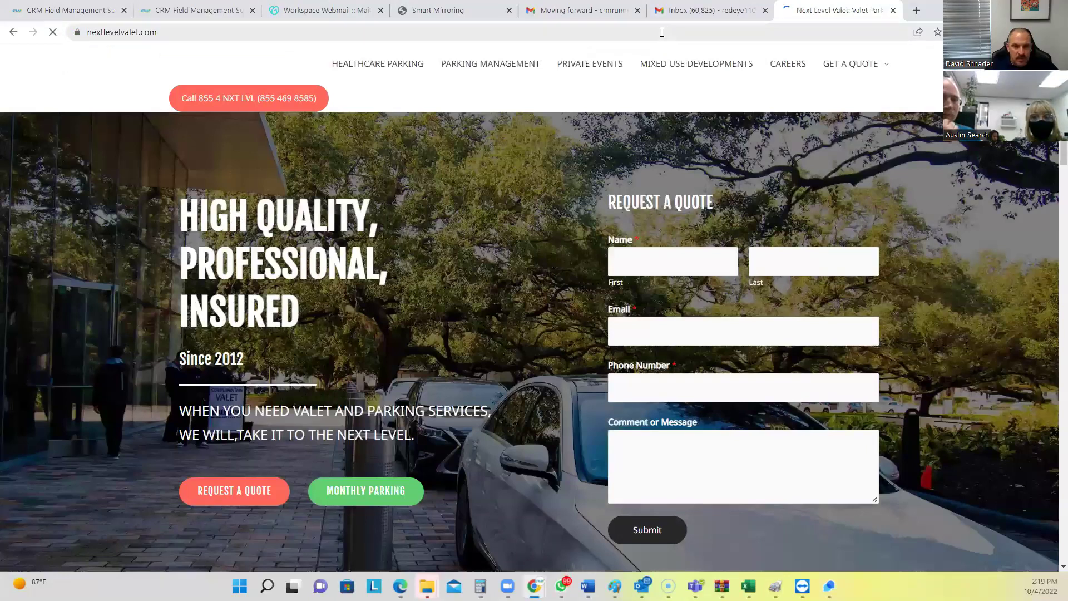
click(841, 66)
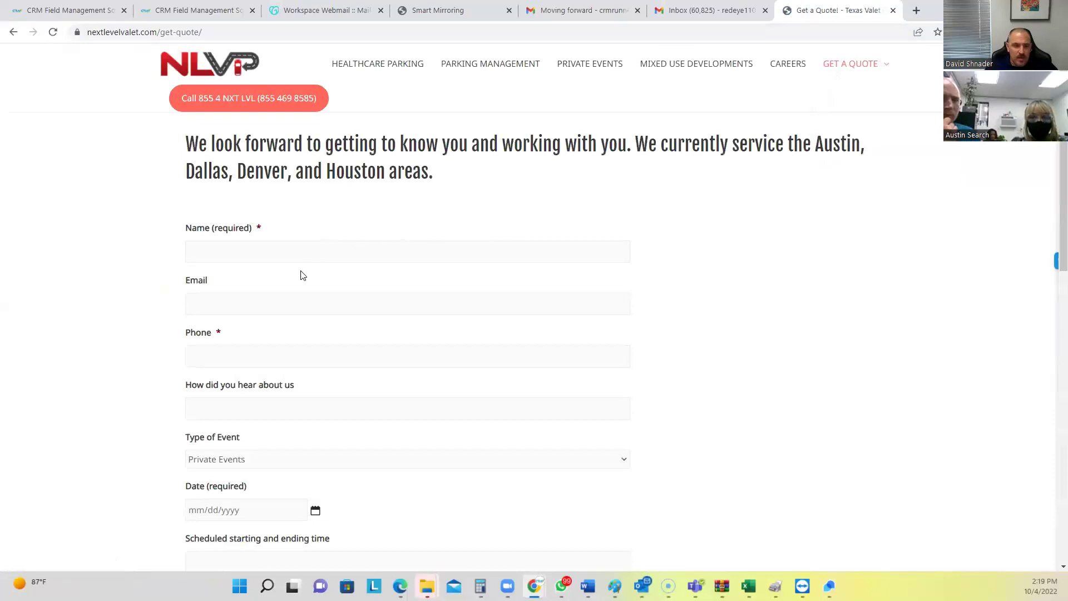
scroll(302, 275, down, 6)
scroll(302, 276, down, 3)
scroll(302, 275, down, 3)
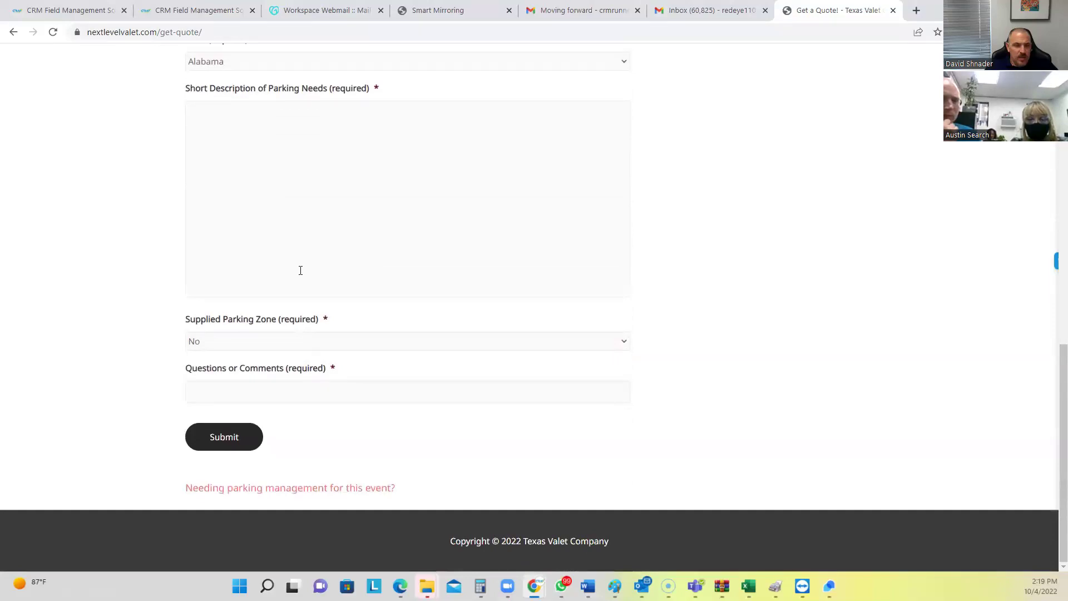
scroll(301, 271, up, 12)
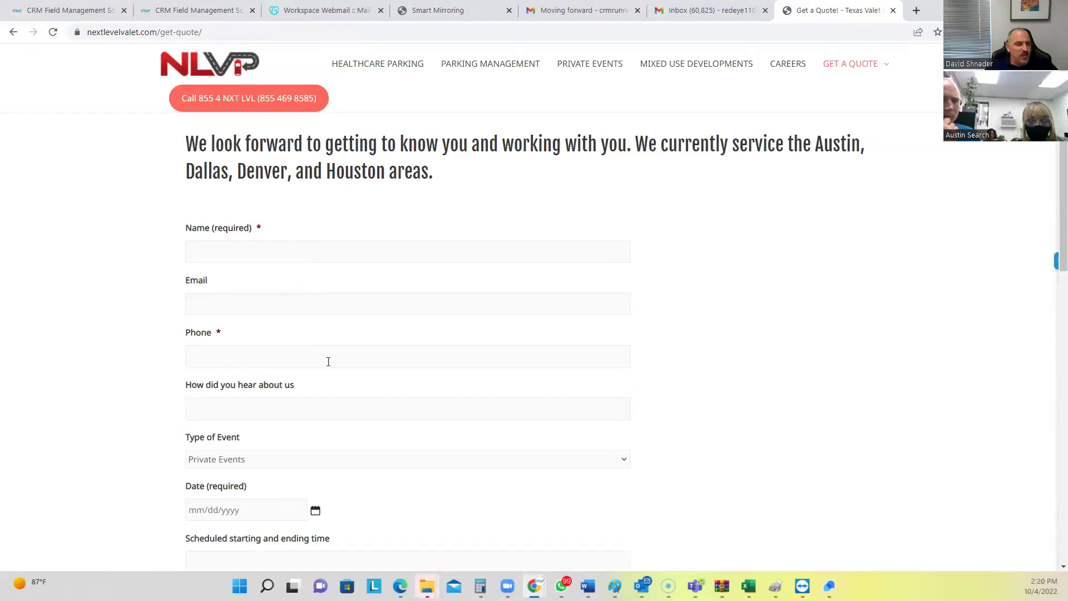
scroll(329, 362, down, 1)
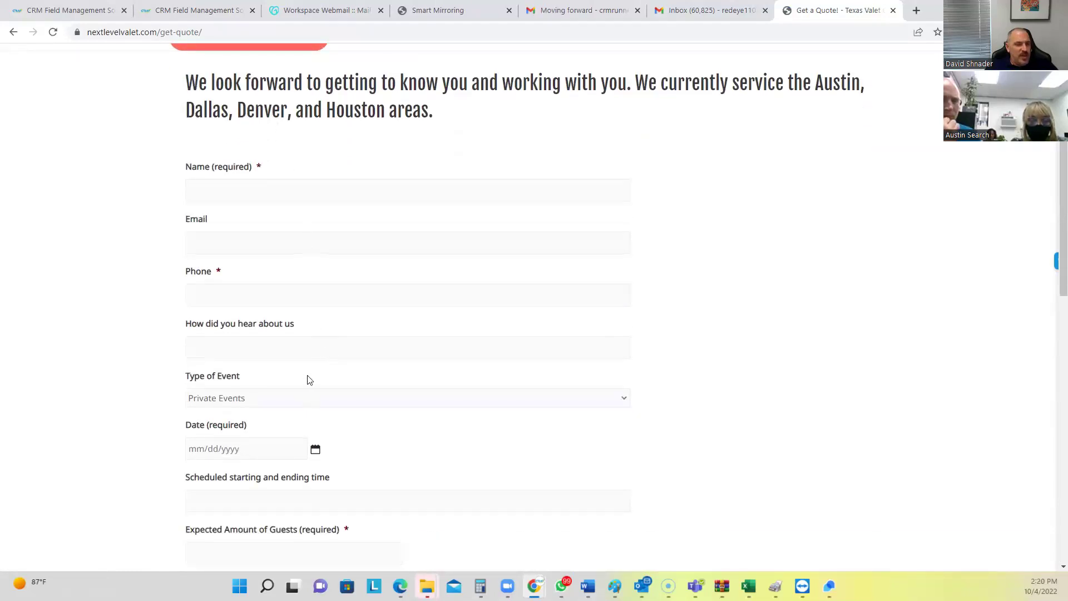
scroll(298, 406, down, 8)
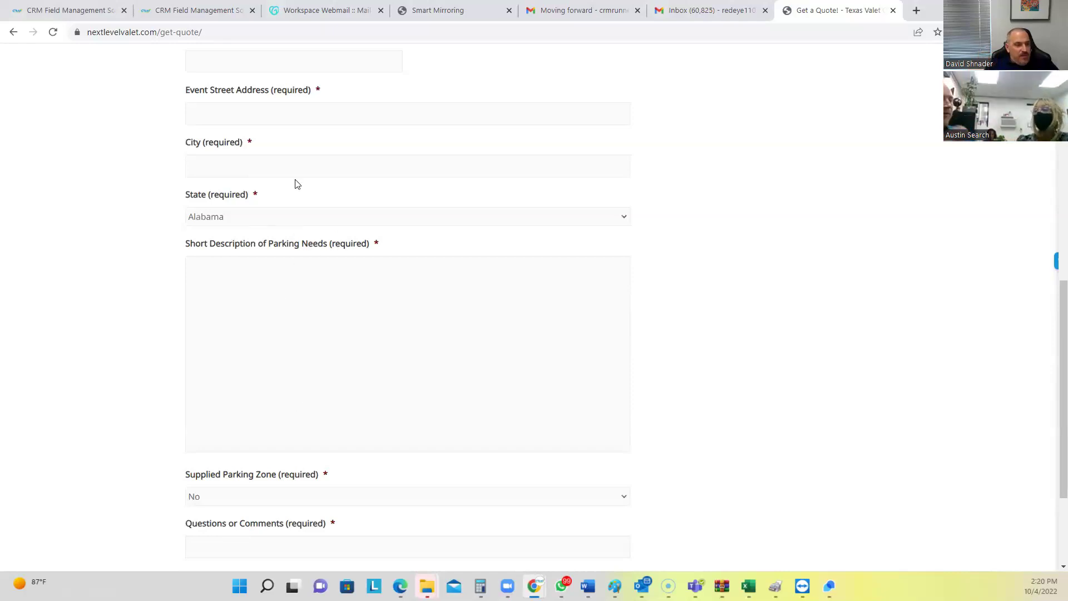
scroll(295, 184, up, 2)
scroll(304, 204, up, 6)
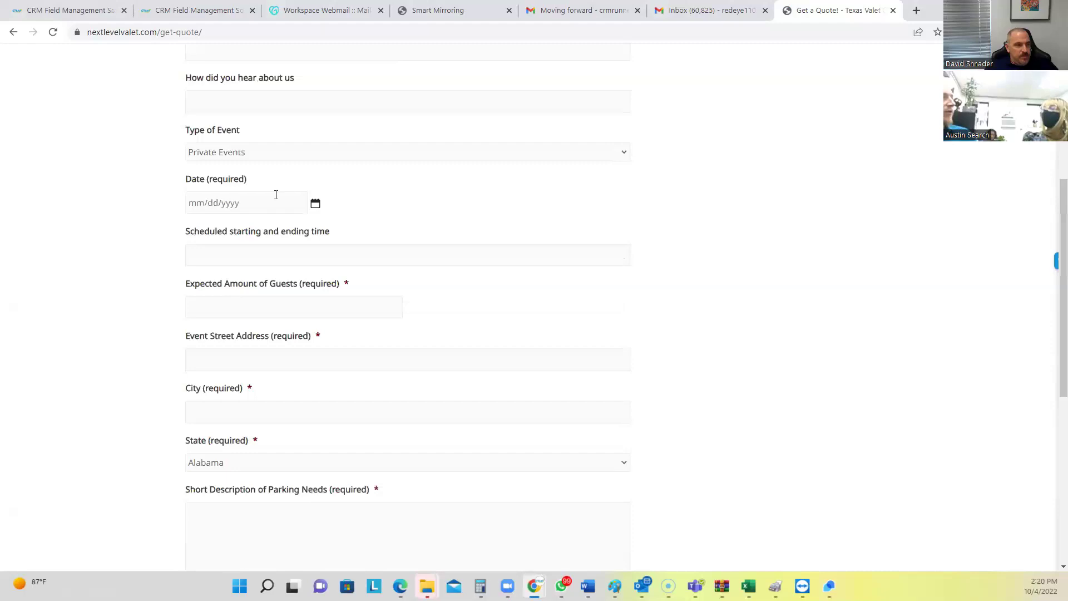
scroll(268, 194, up, 1)
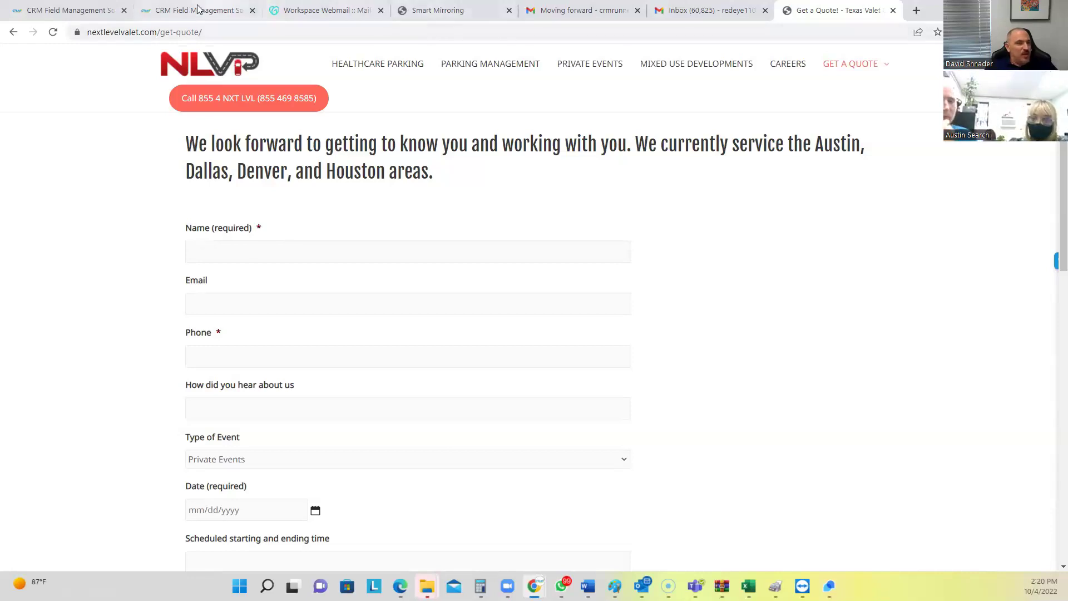
Return to CRM Runner and open the Forms list from the main menu's Forms section
click(179, 14)
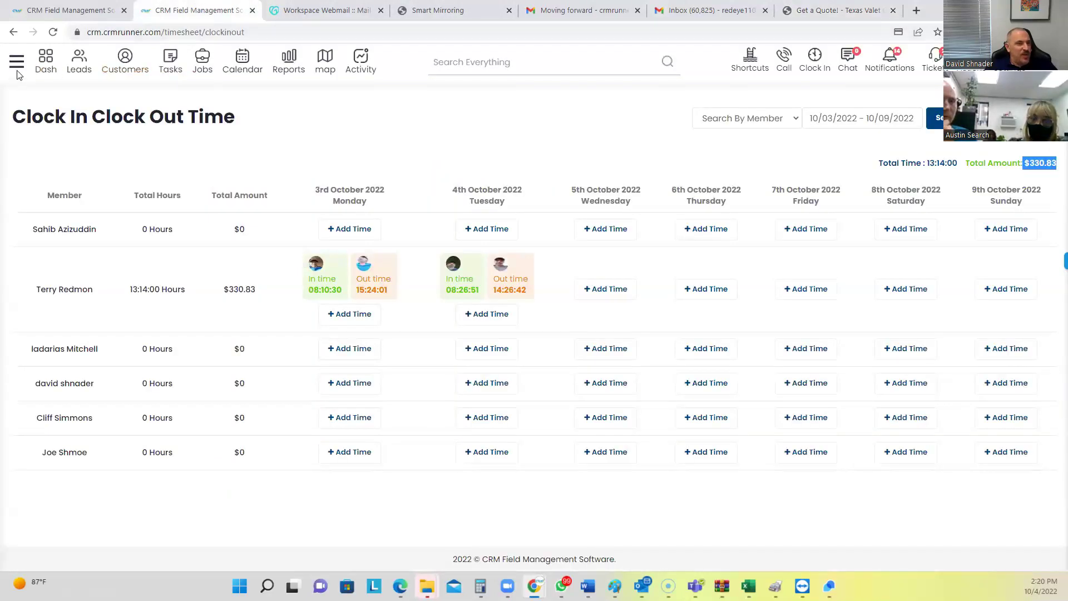
click(18, 70)
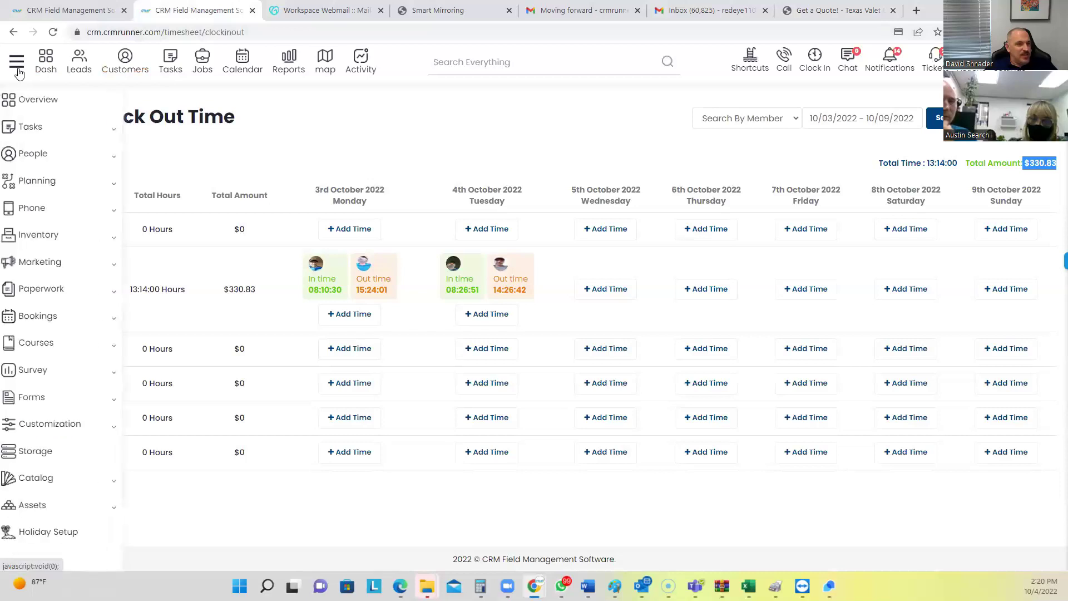
click(40, 400)
click(39, 424)
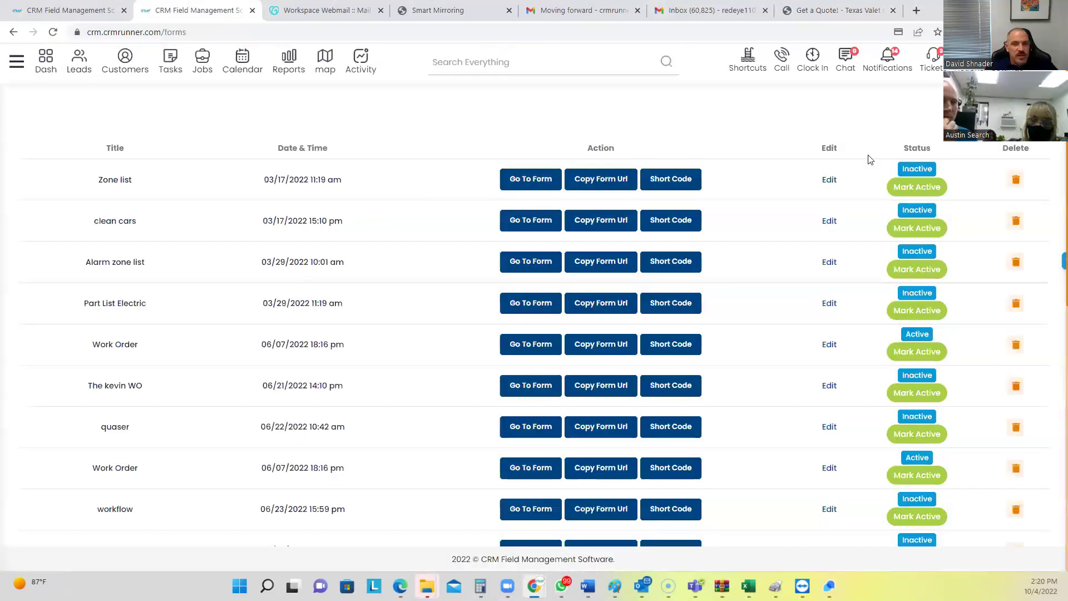
Create a new form named 'valet form'
click(949, 105)
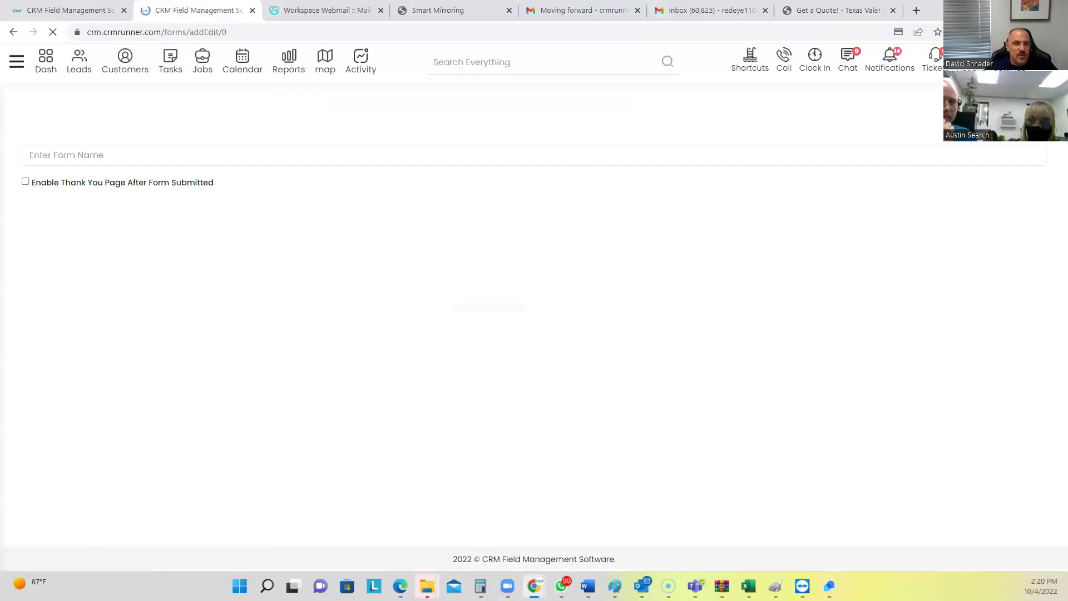
click(329, 157)
text(valet for)
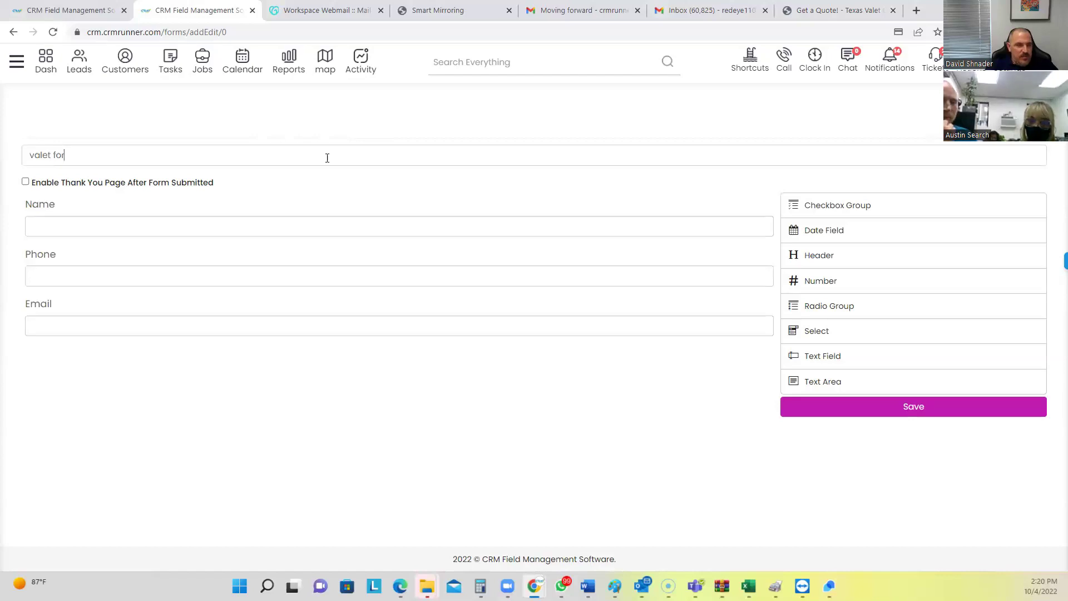
text(m)
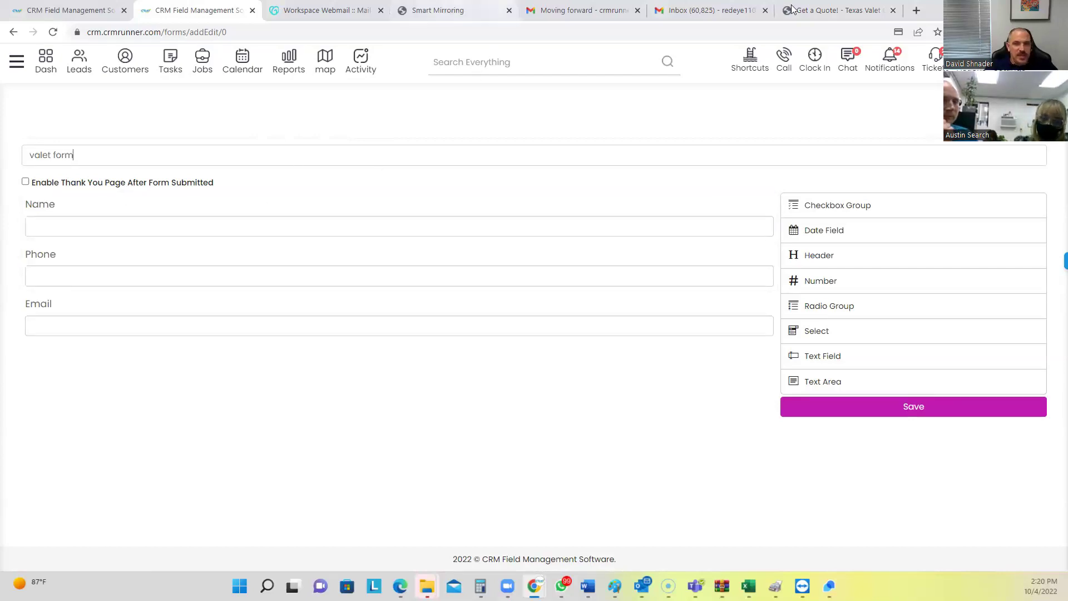
Following the Next Level Valet quote form, add a text field labelled 'how did you hear about us'
click(810, 9)
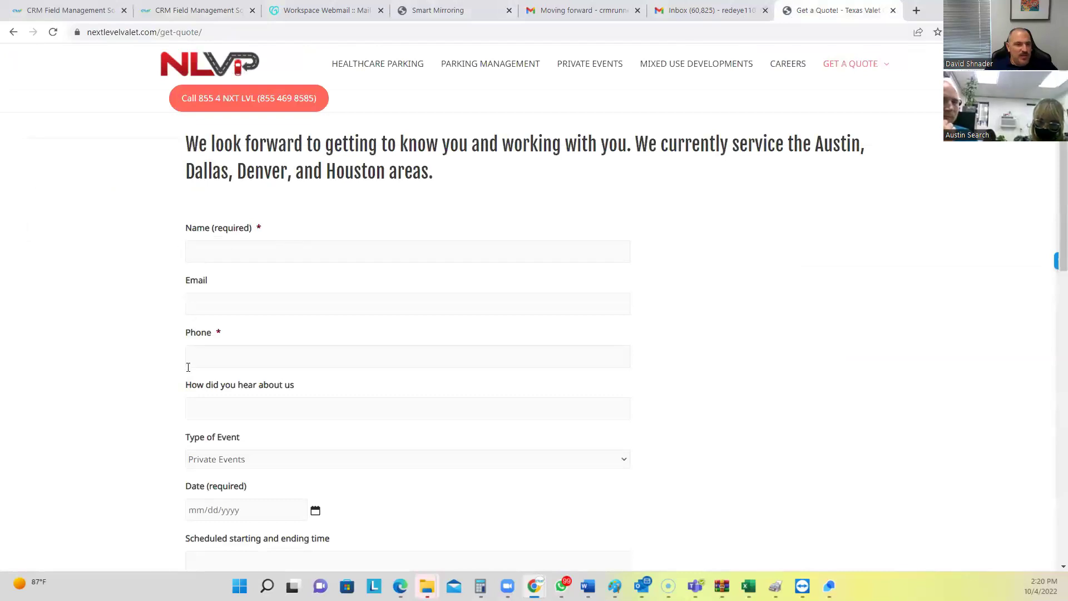
scroll(203, 331, down, 1)
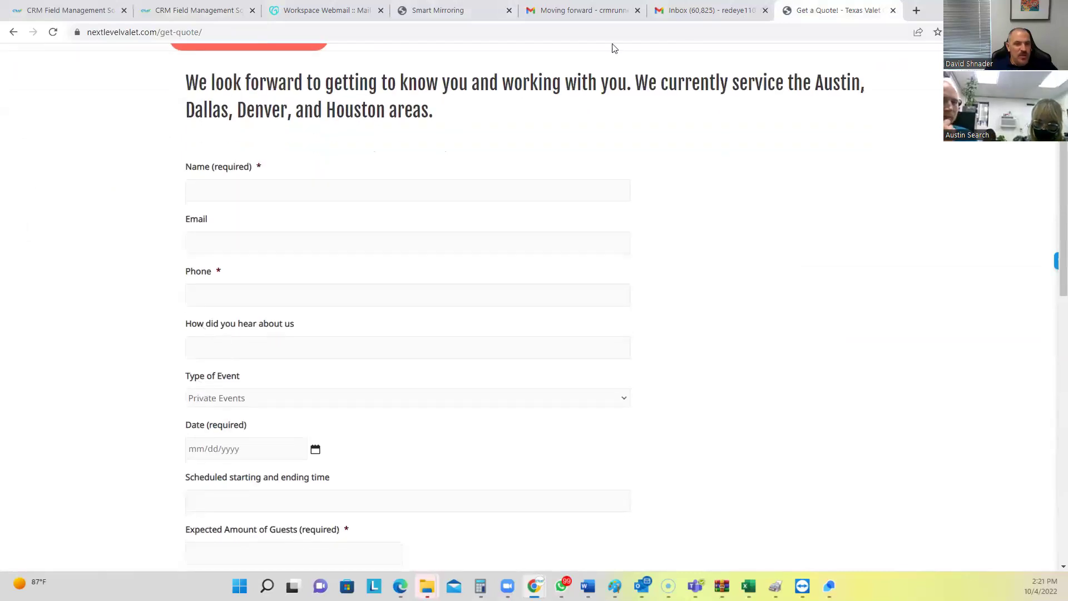
click(189, 10)
drag(828, 349, 596, 367)
click(748, 351)
triple_click(295, 411)
text(how did you hear about us)
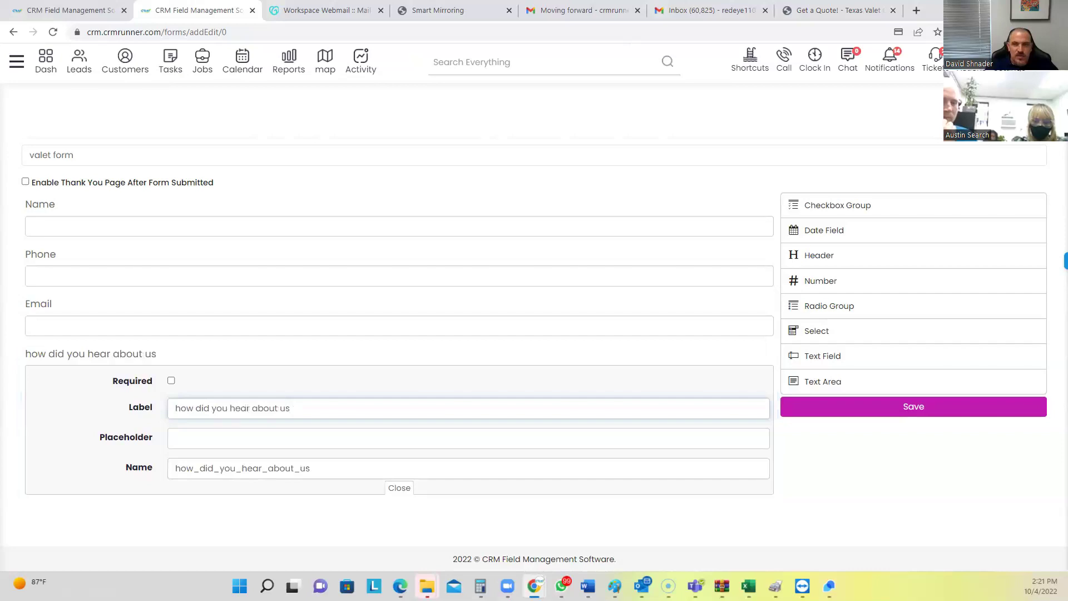
Check the quote form's next fields, then add a Date Field below the new text field
click(834, 10)
scroll(211, 314, down, 2)
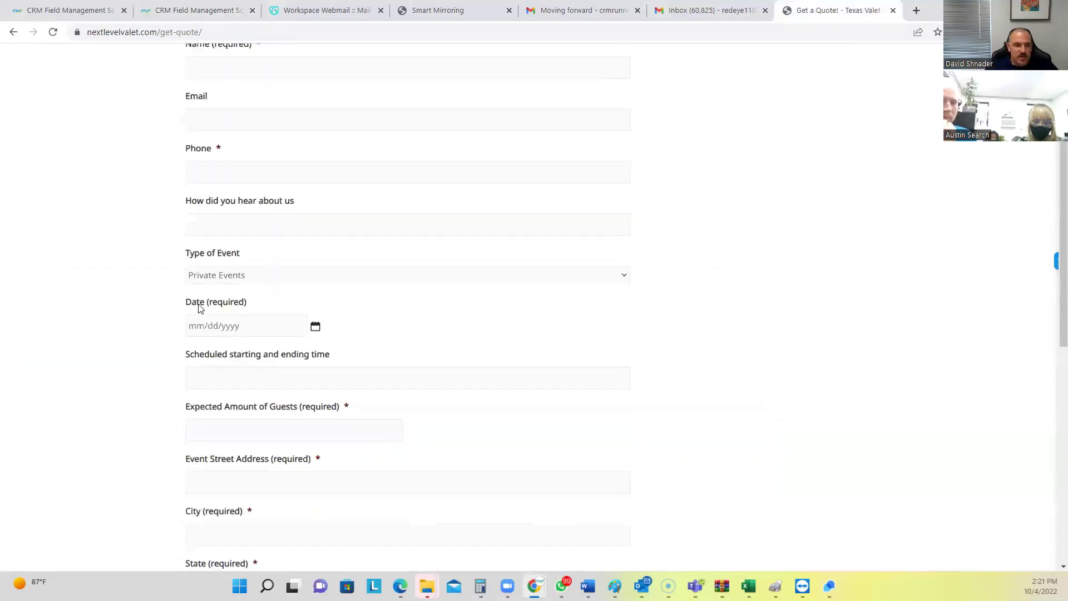
click(161, 10)
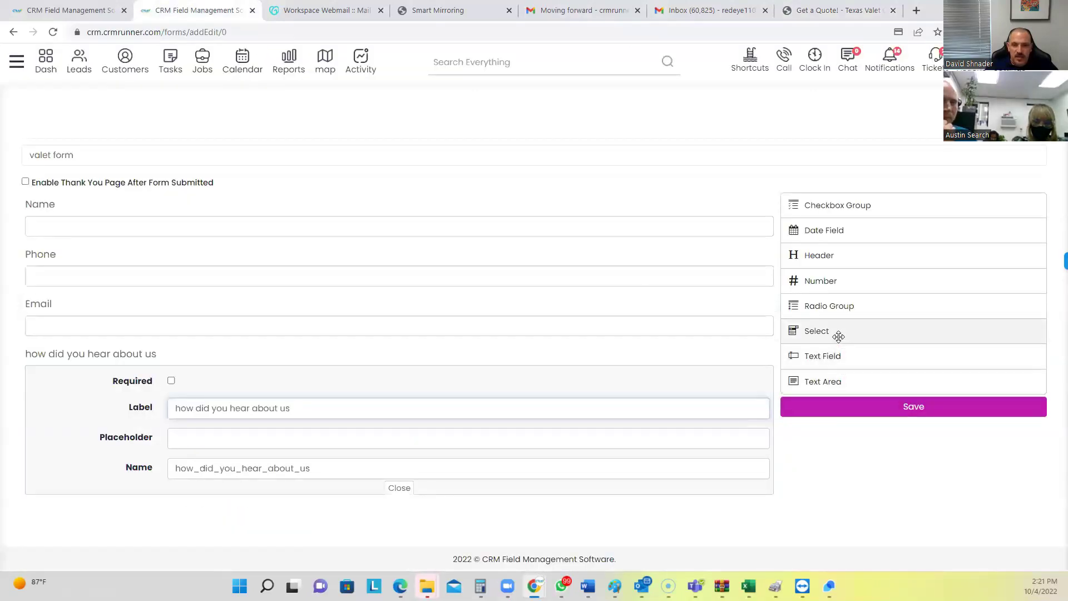
drag(828, 231, 353, 524)
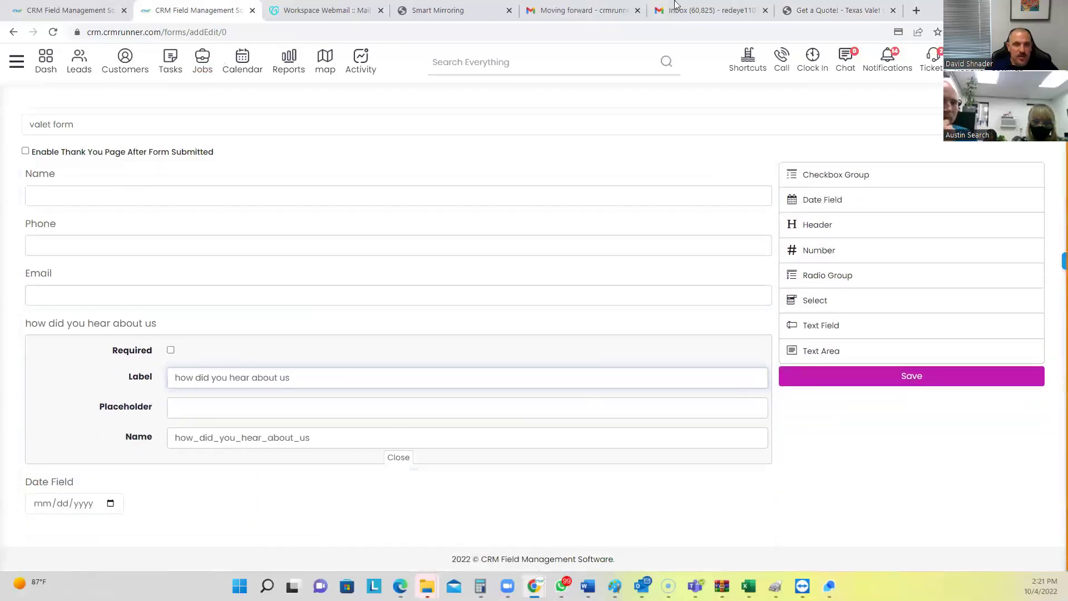
After checking the quote form's fields, add a text field labelled 'start and end time'
click(834, 10)
scroll(286, 312, down, 4)
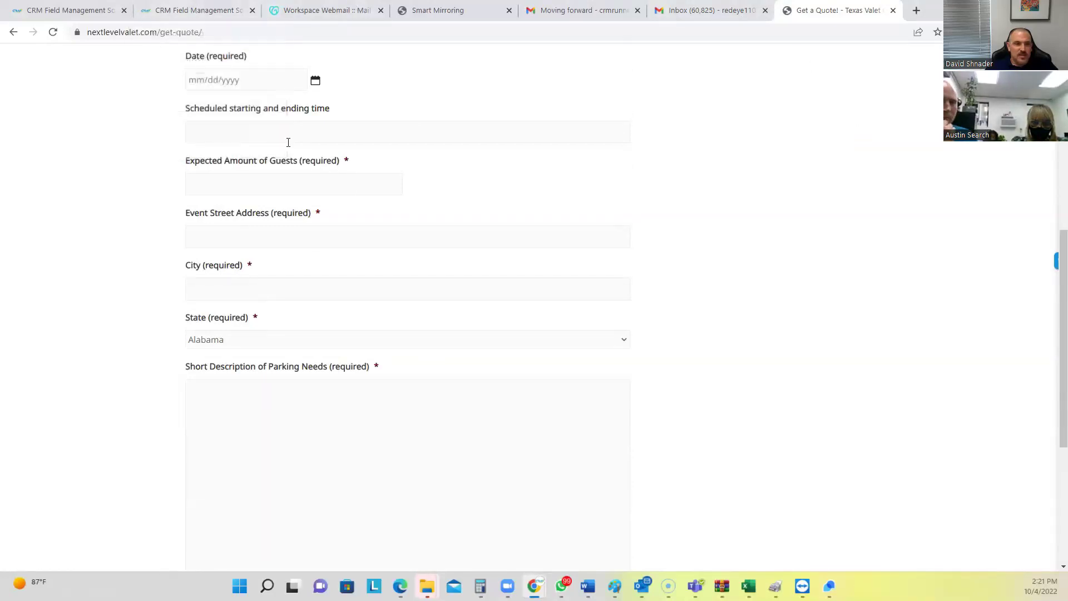
click(181, 13)
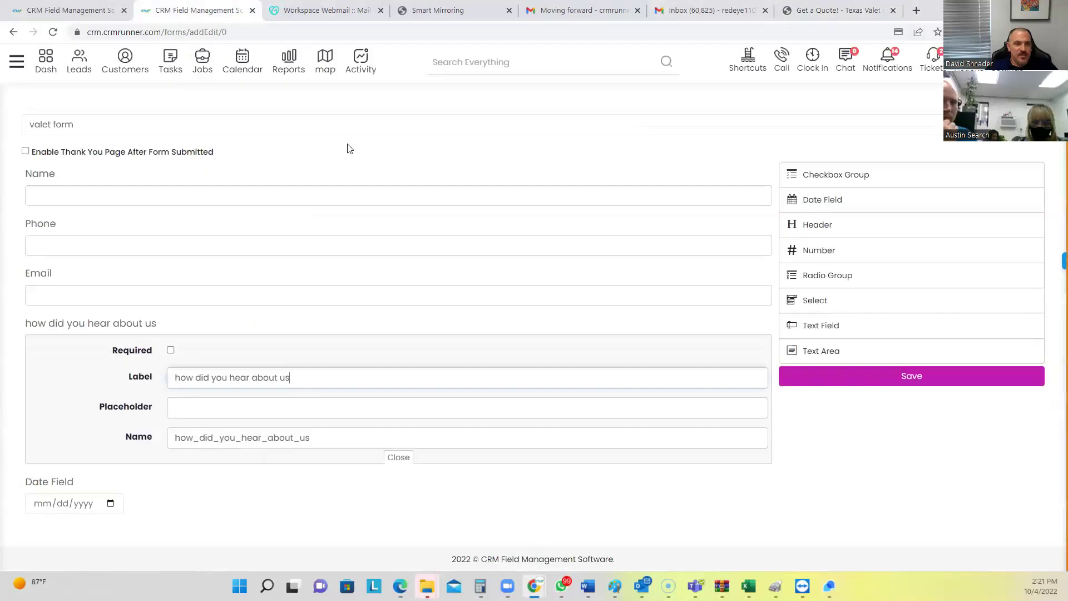
drag(838, 323, 351, 506)
click(751, 482)
click(371, 533)
key(ctrl+a)
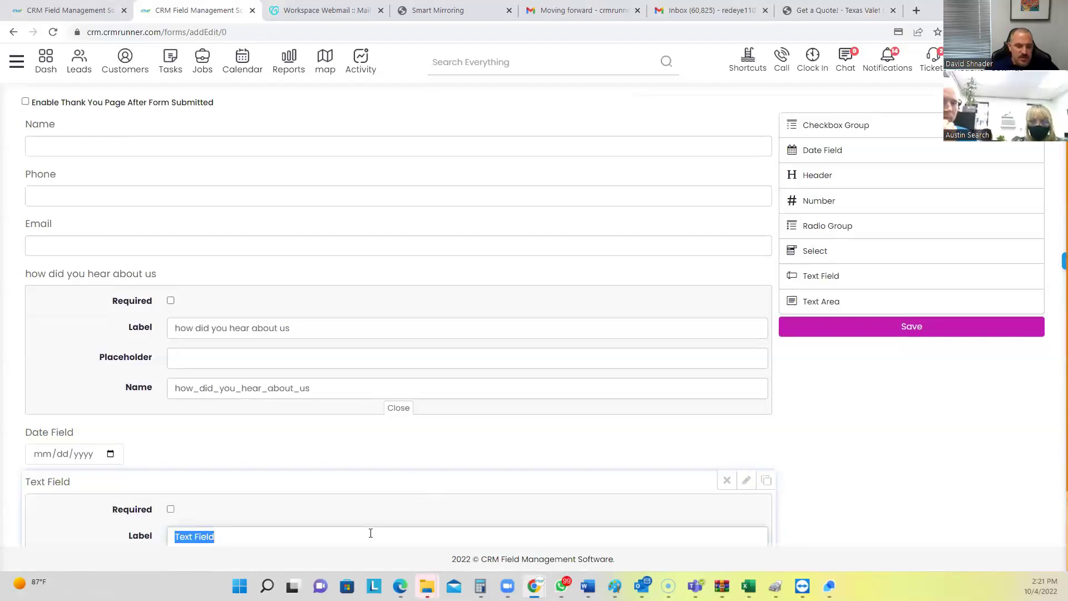
text(start and e)
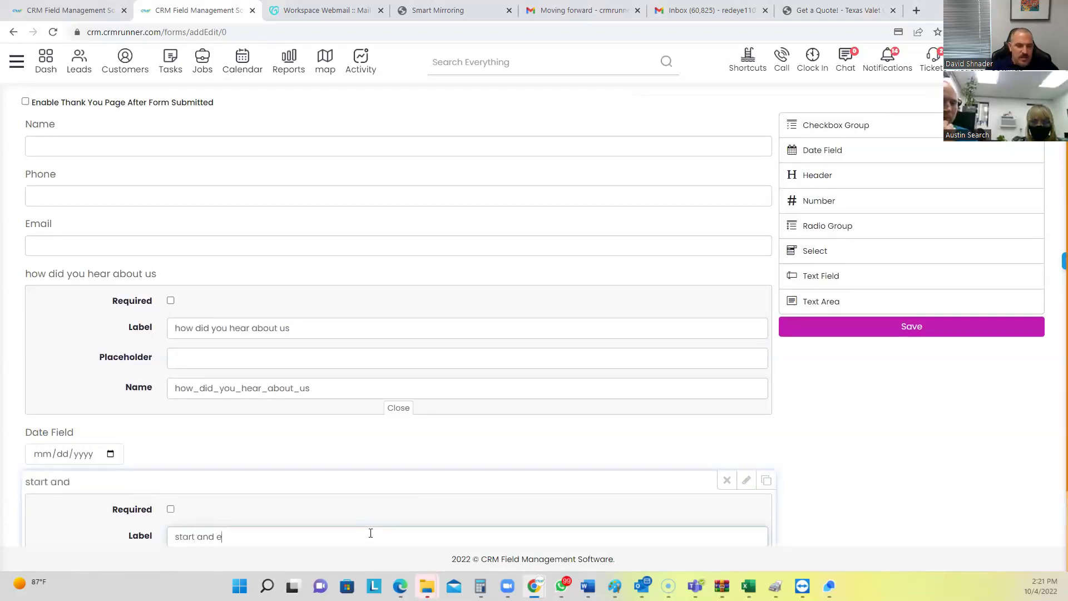
text(nd time)
scroll(378, 501, down, 2)
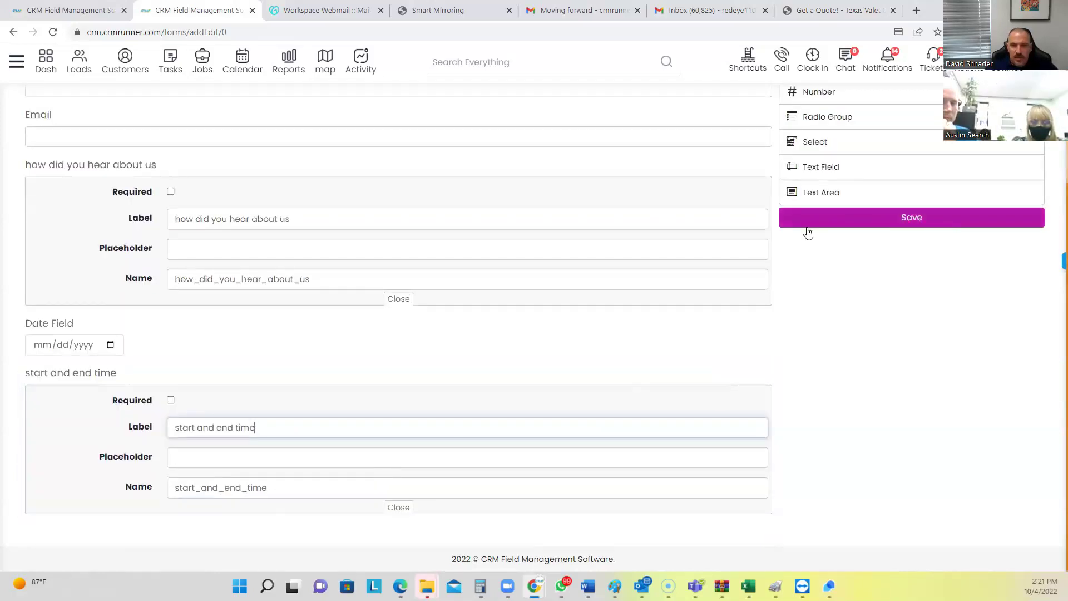
Compare with the quote form again, then add a 'guest amount' text field below it
click(812, 11)
scroll(333, 315, down, 3)
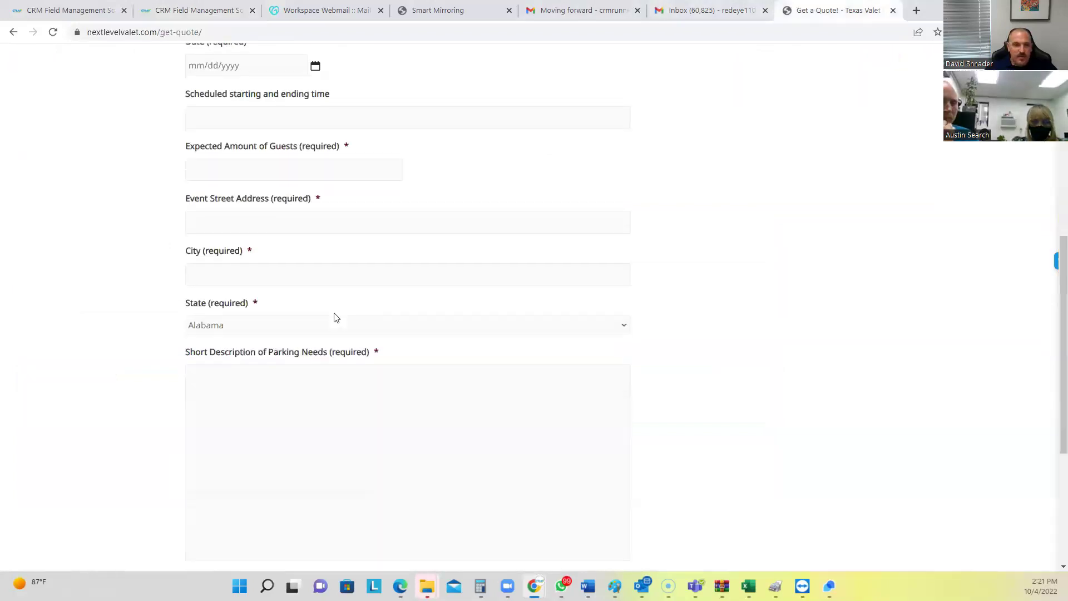
scroll(228, 175, up, 2)
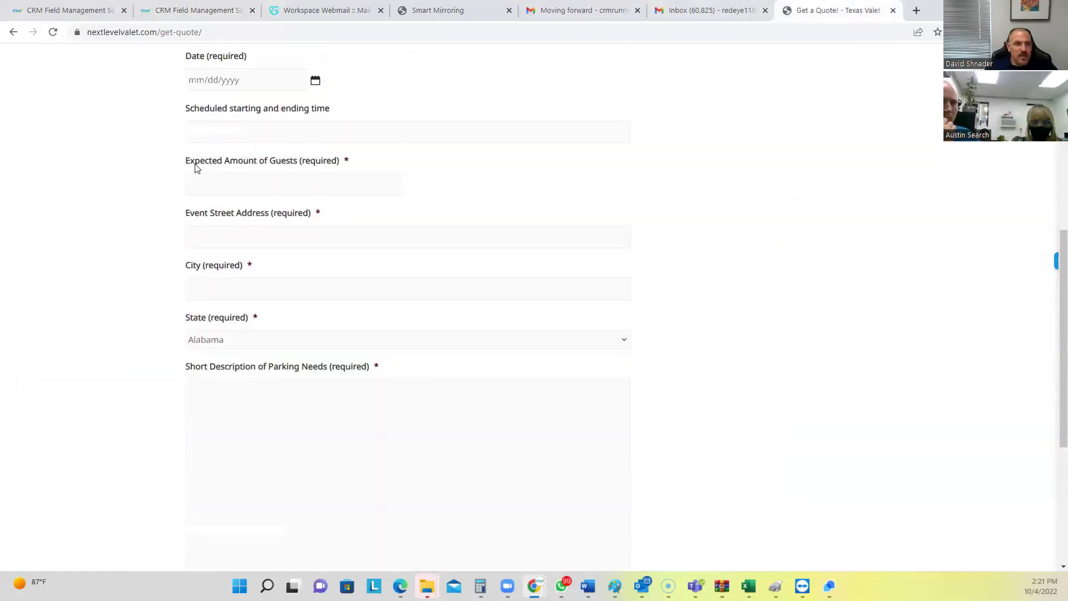
click(178, 10)
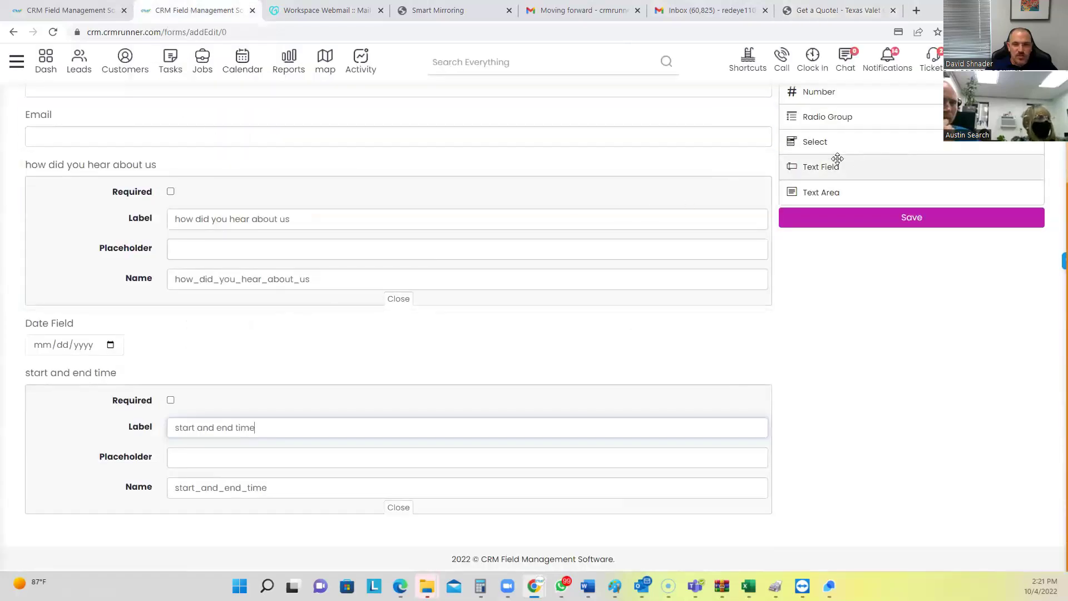
drag(768, 233, 401, 489)
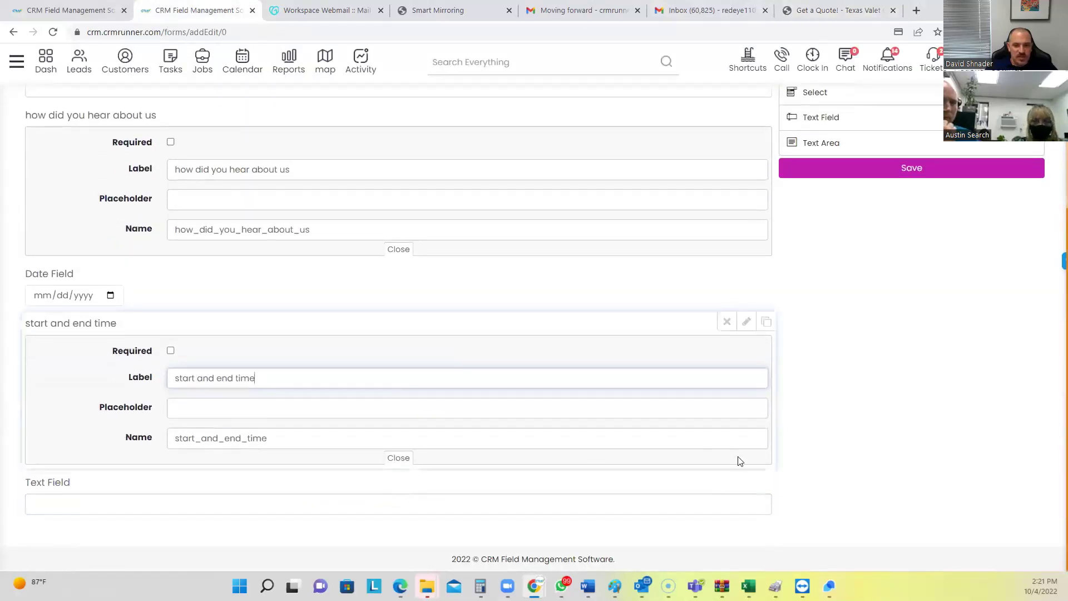
click(748, 480)
scroll(248, 437, down, 2)
triple_click(248, 427)
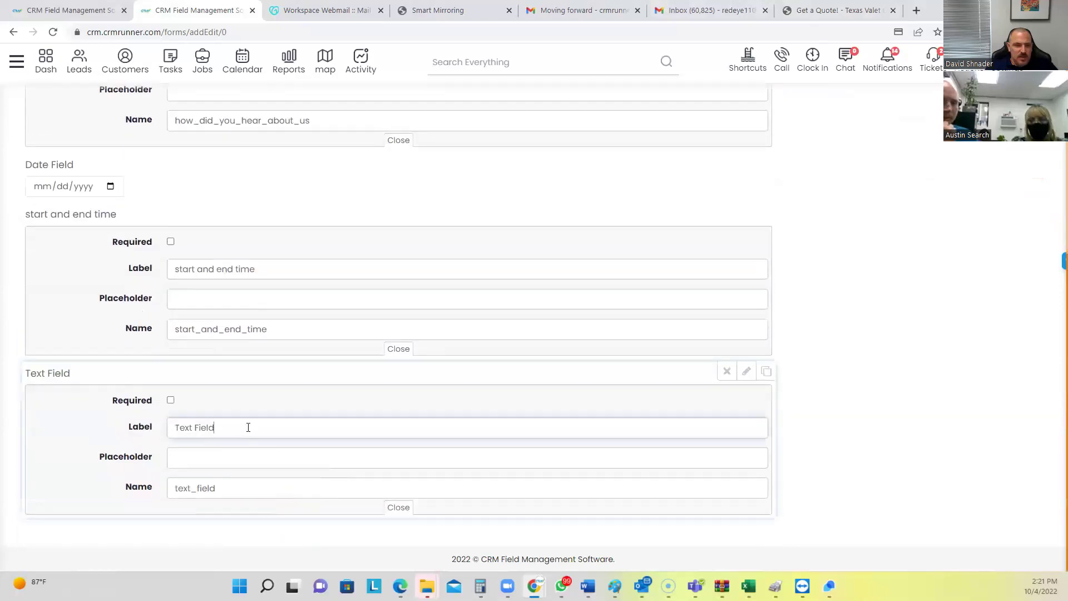
text(guest amount)
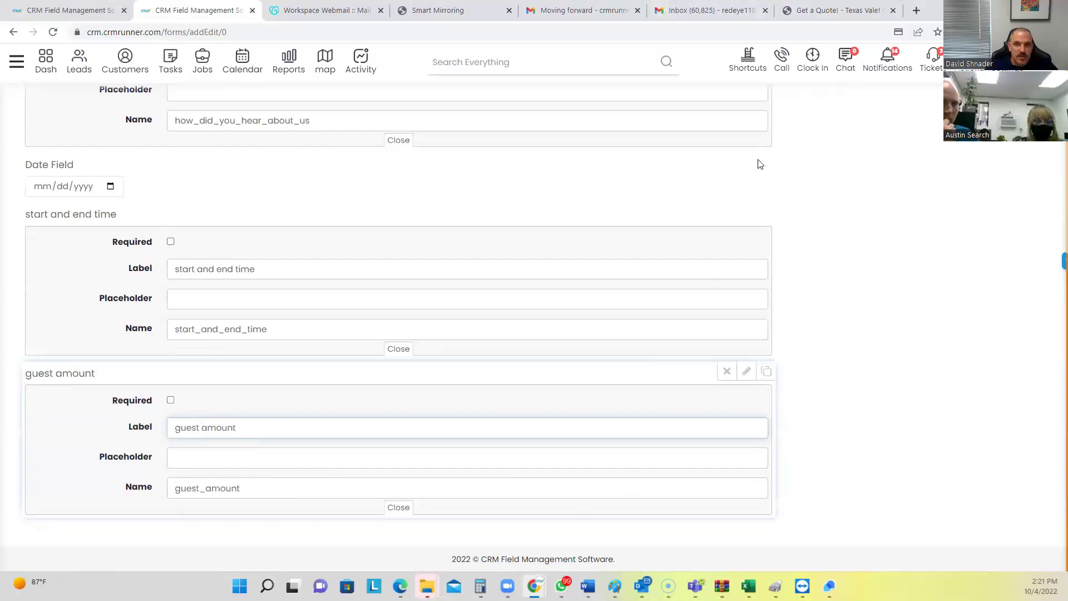
Review the quote form's remaining fields, including the Supplied Parking Zone choices
click(838, 10)
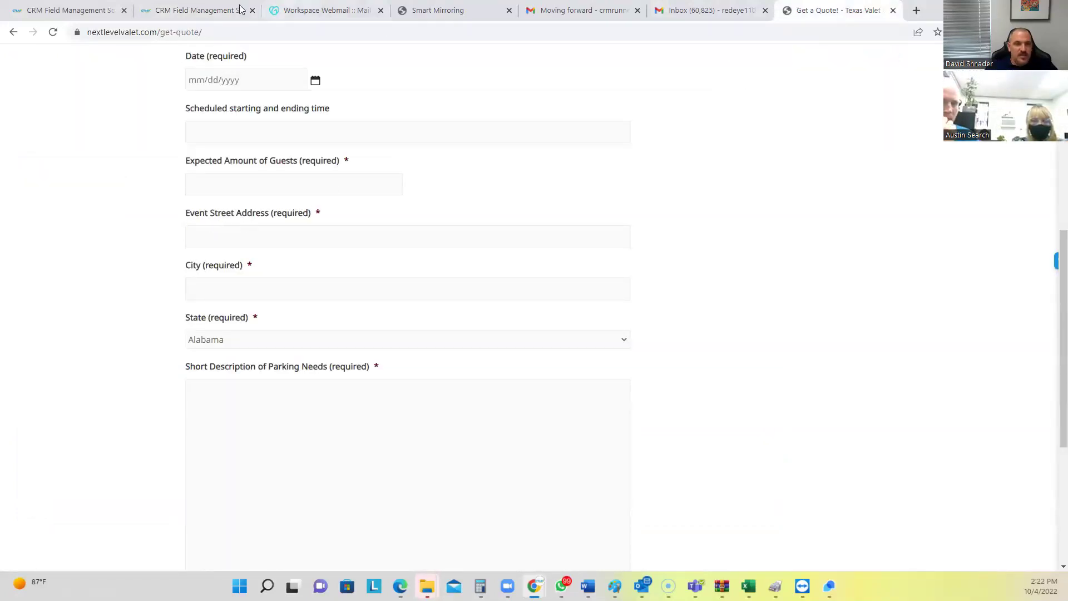
click(195, 12)
scroll(833, 389, up, 6)
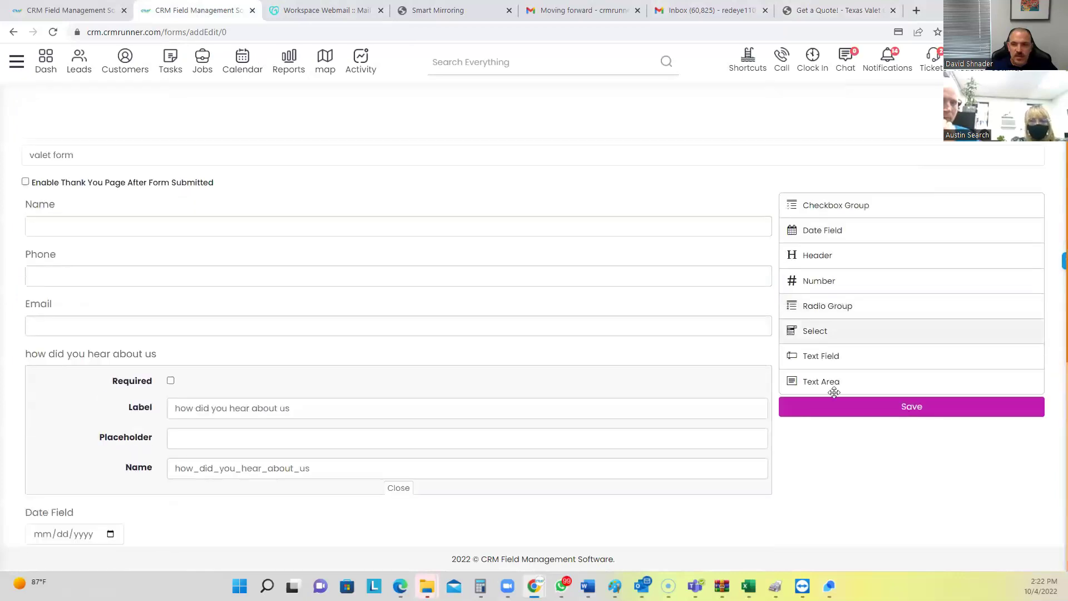
click(819, 10)
scroll(229, 400, down, 2)
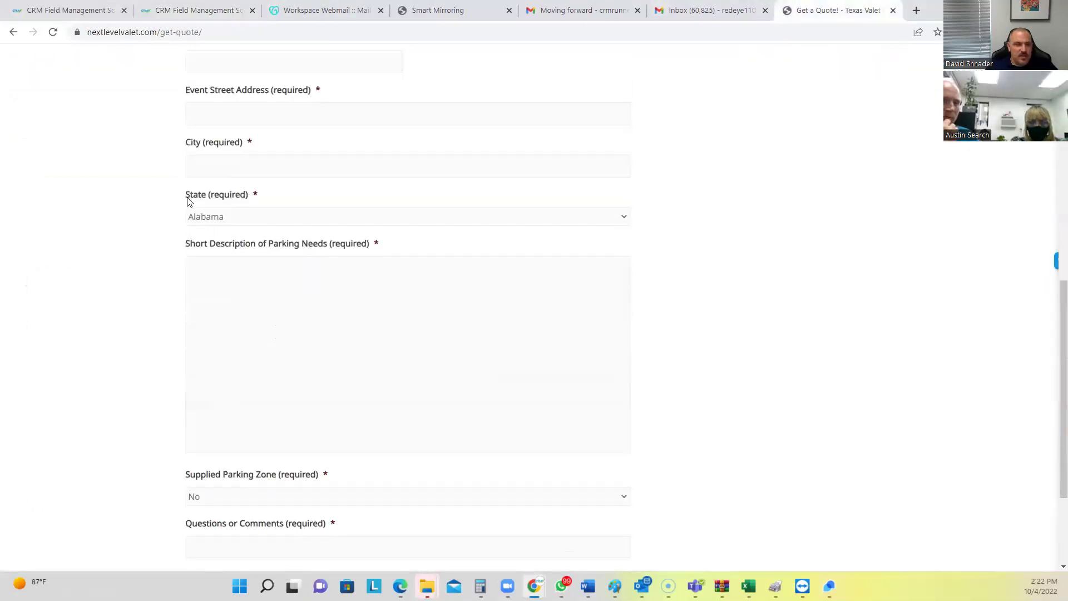
scroll(256, 275, down, 3)
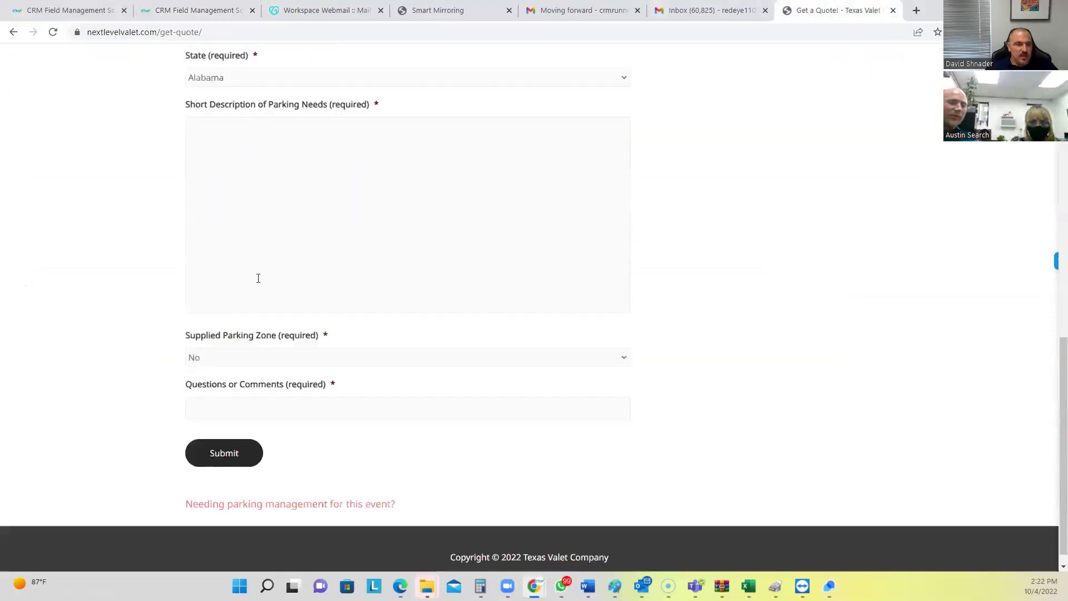
click(214, 344)
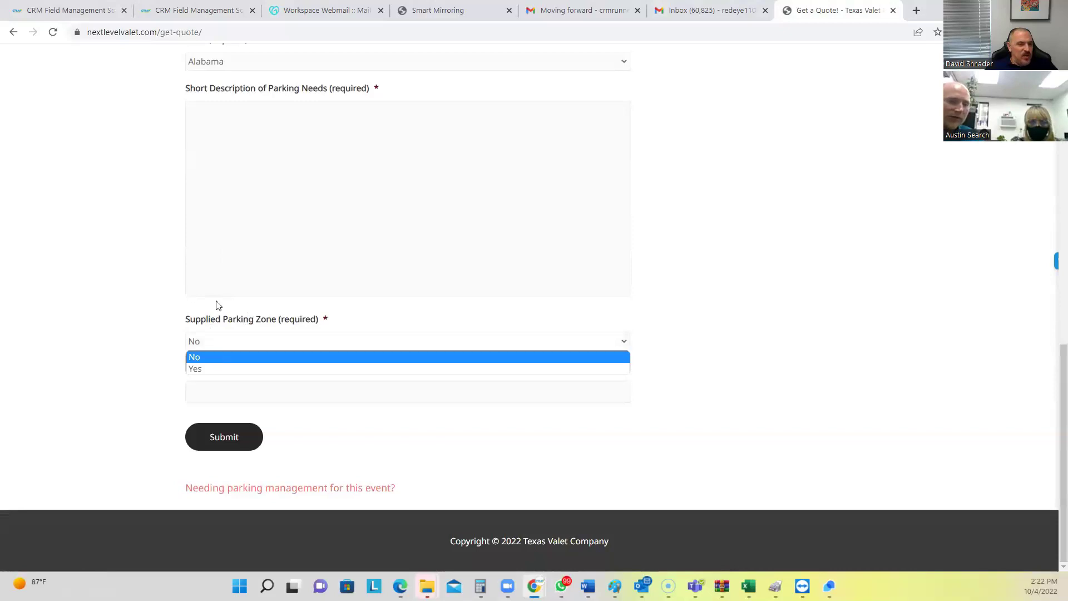
click(179, 8)
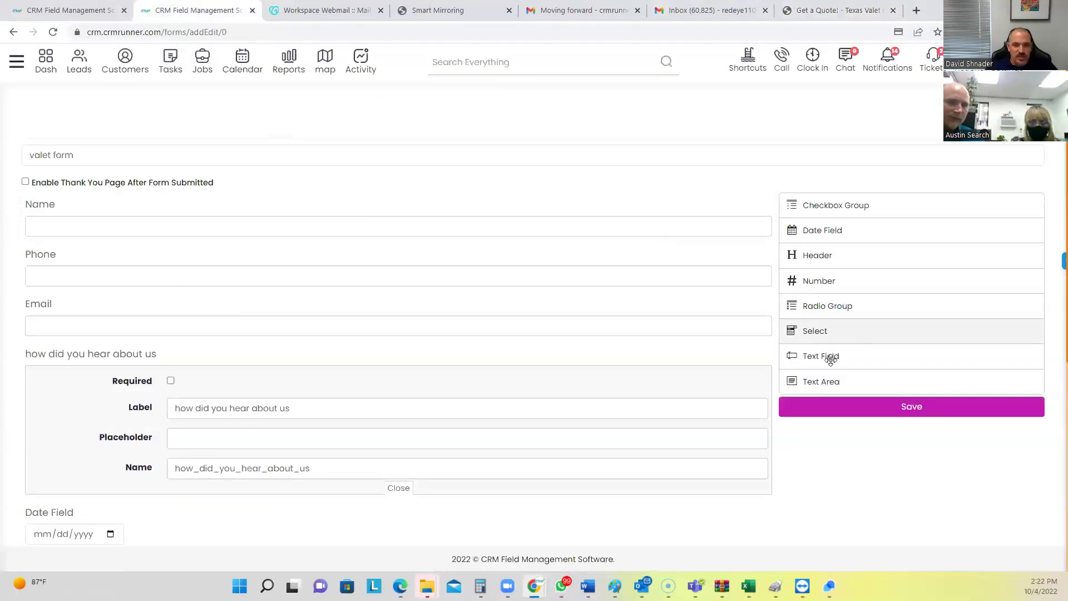
Add a Select dropdown field and label it 'option'
mouse_move(823, 334)
mouse_down()
mouse_move(489, 410)
mouse_move(297, 526)
mouse_up()
click(746, 480)
double_click(301, 317)
text(opti)
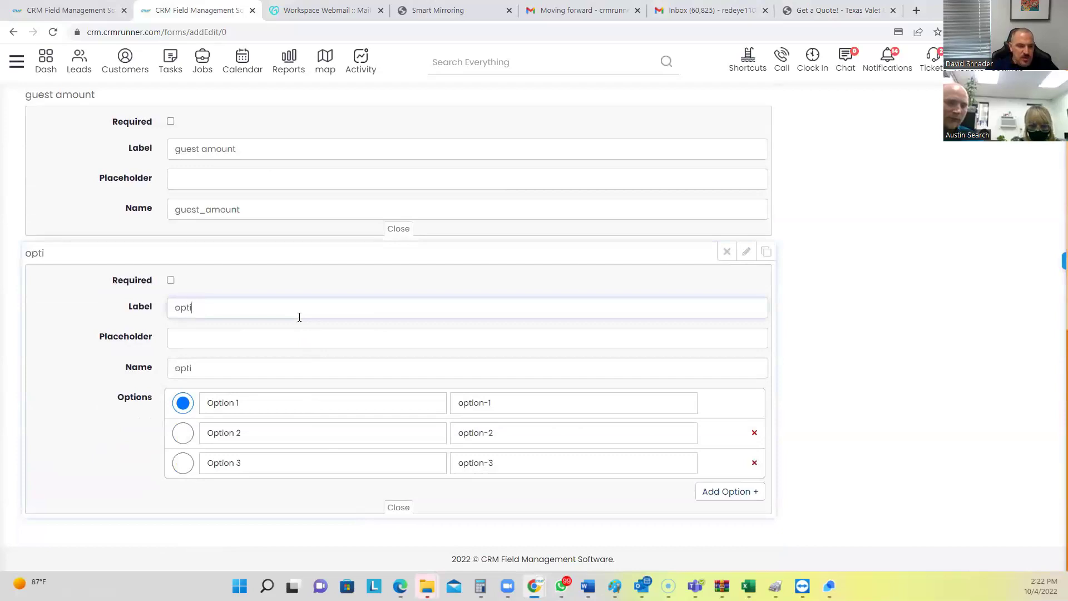
Set the dropdown choices to yes and no, remove Option 3, and save the form
triple_click(279, 411)
text(y)
key(Tab)
text(yes)
key(Tab)
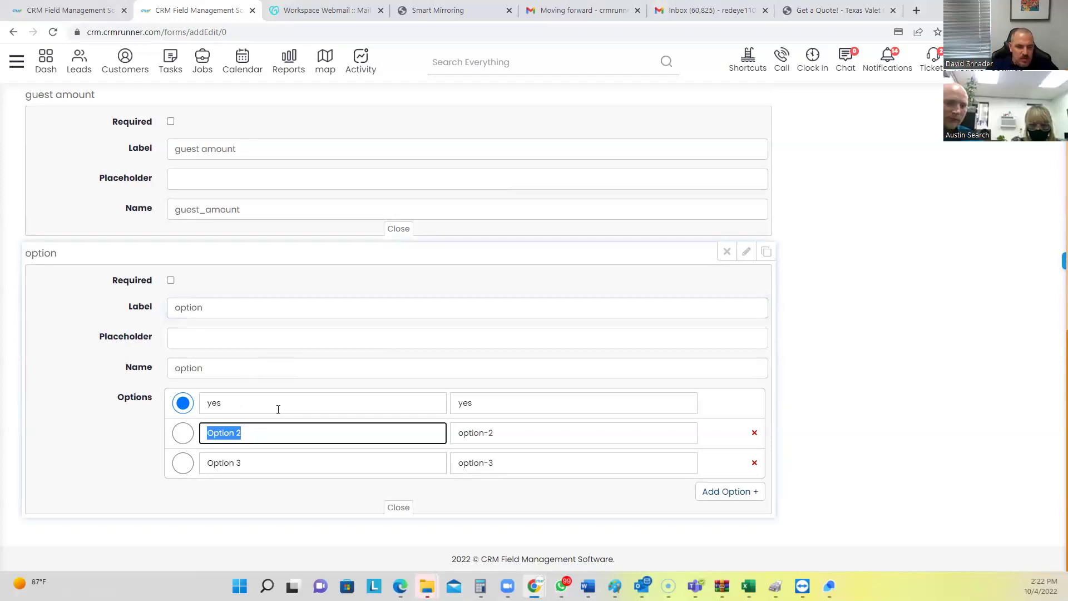
text(no)
key(Tab)
text(no)
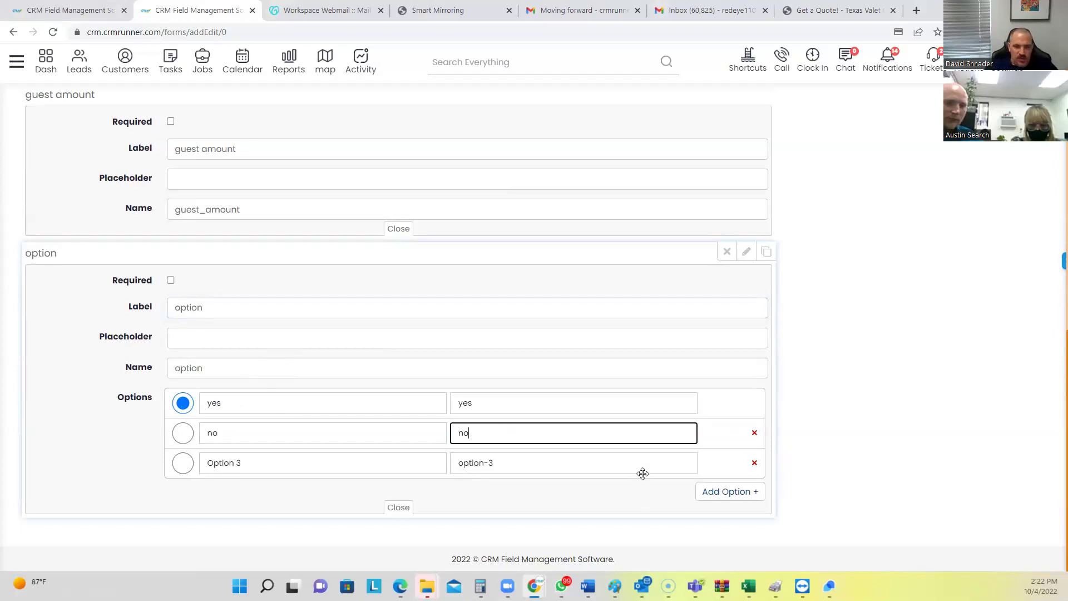
click(755, 462)
scroll(466, 514, up, 10)
click(915, 410)
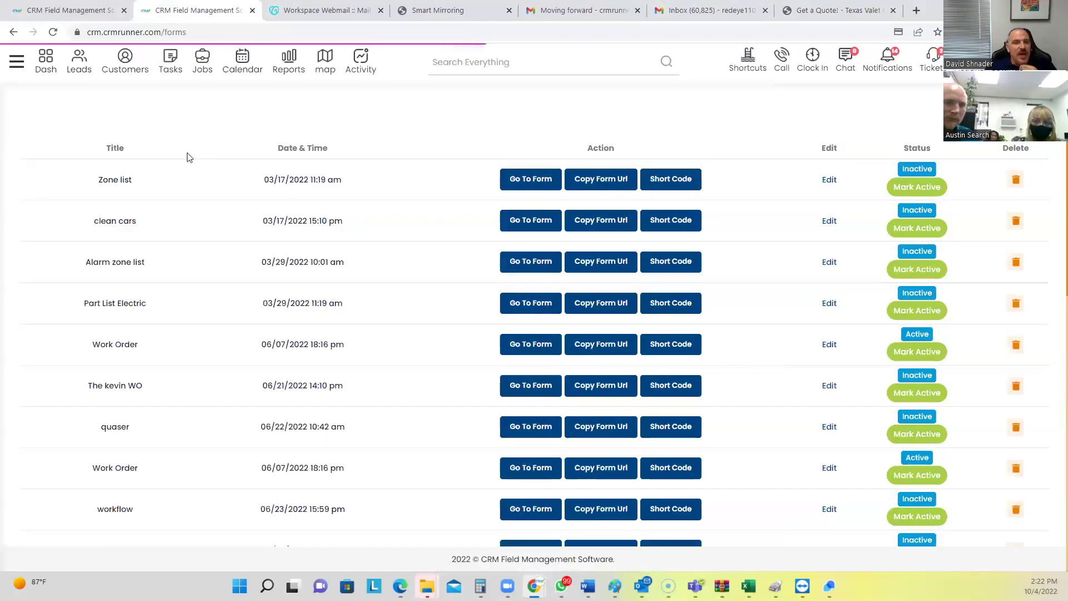
Copy the valet form's embed code from the Forms list
scroll(241, 350, down, 15)
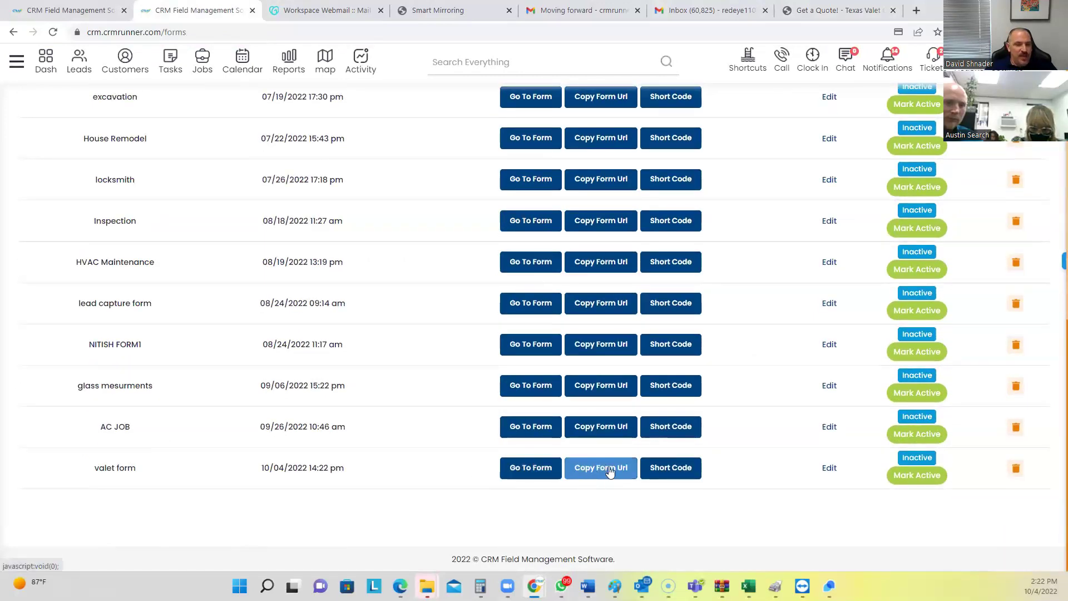
click(690, 470)
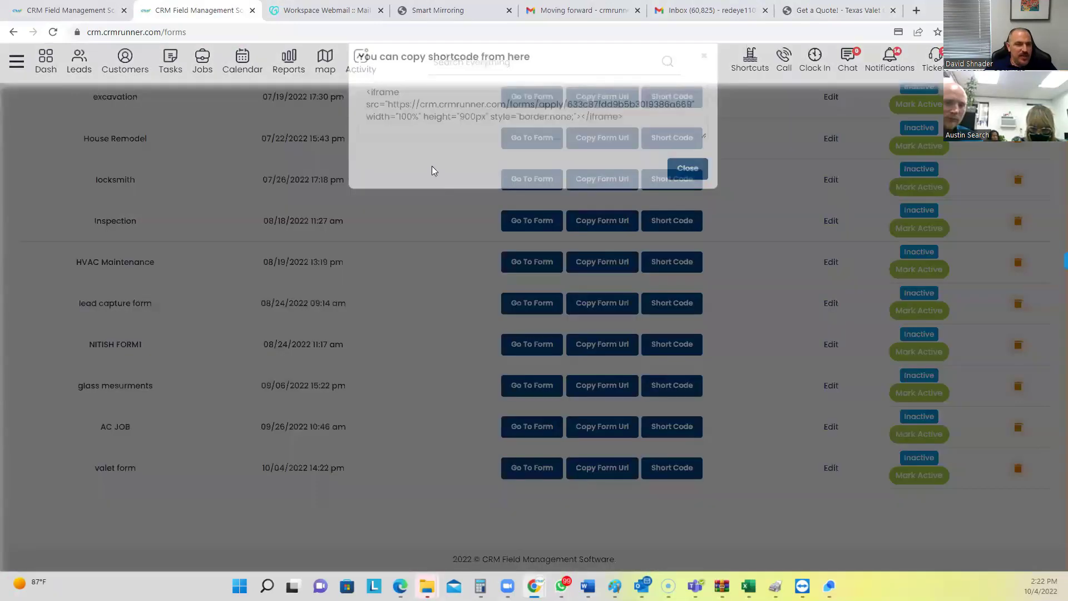
click(640, 145)
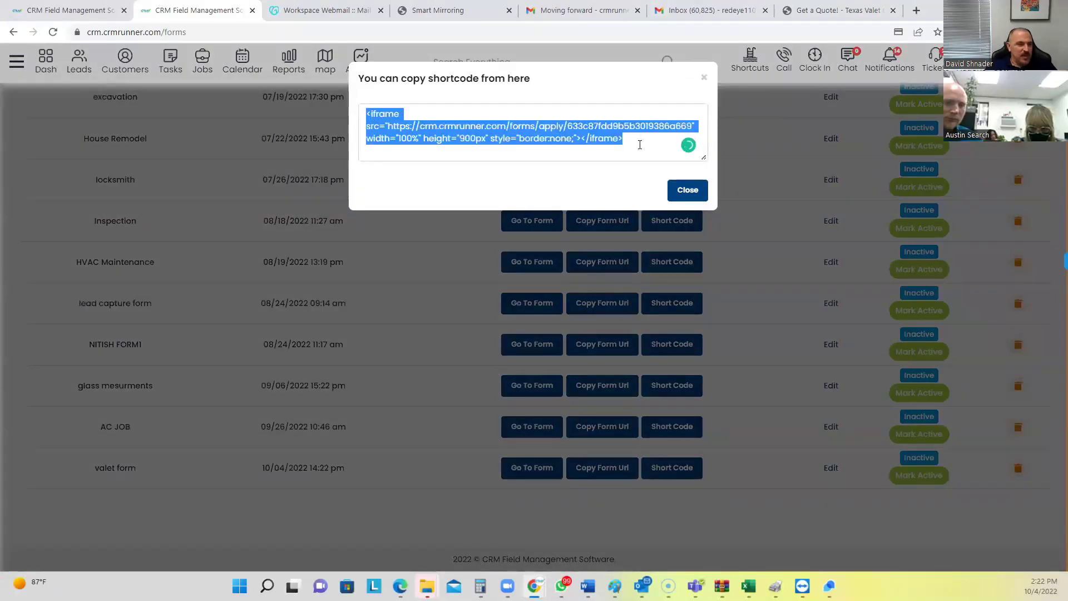
click(704, 77)
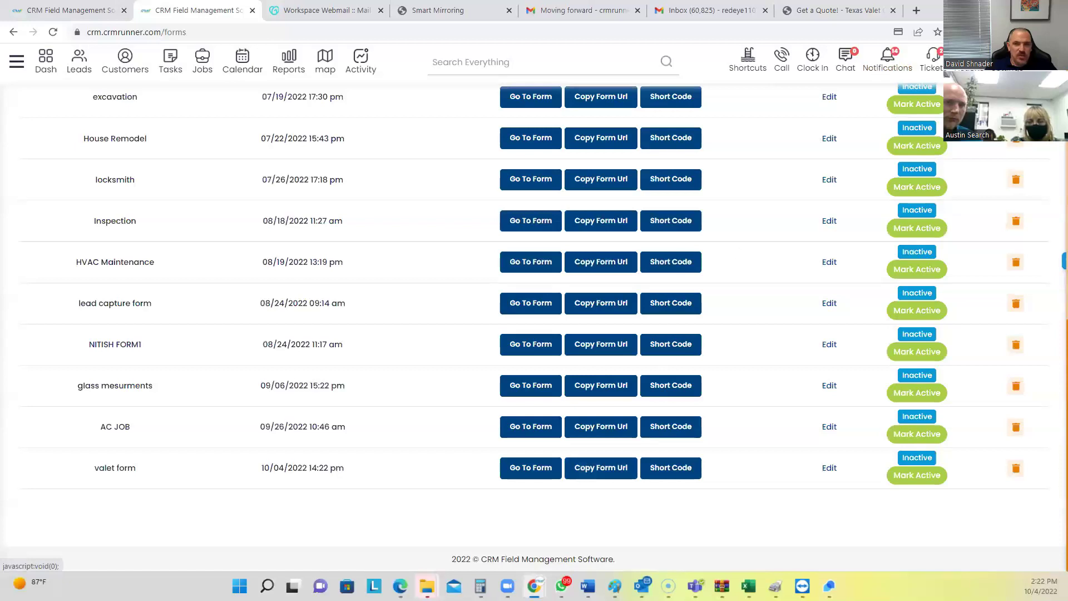
Load the copied form link in a new Incognito window
click(1060, 32)
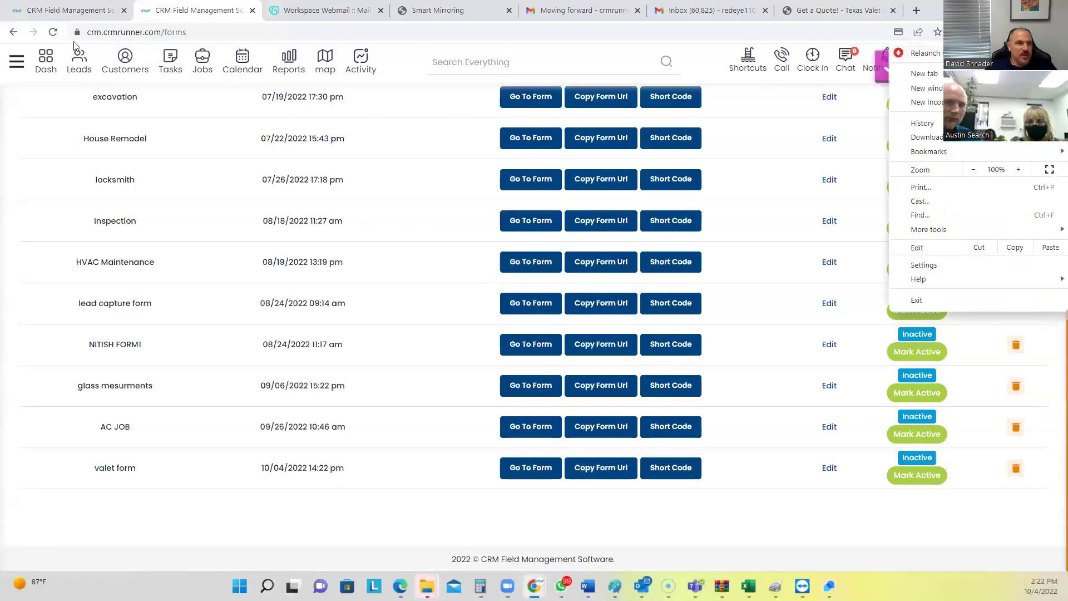
click(79, 60)
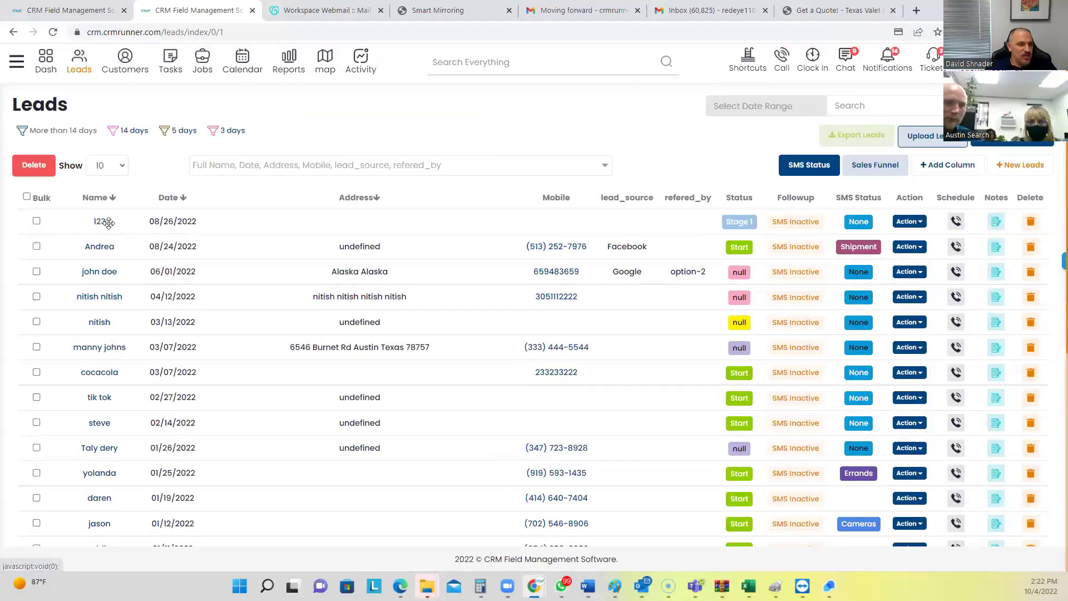
click(1060, 32)
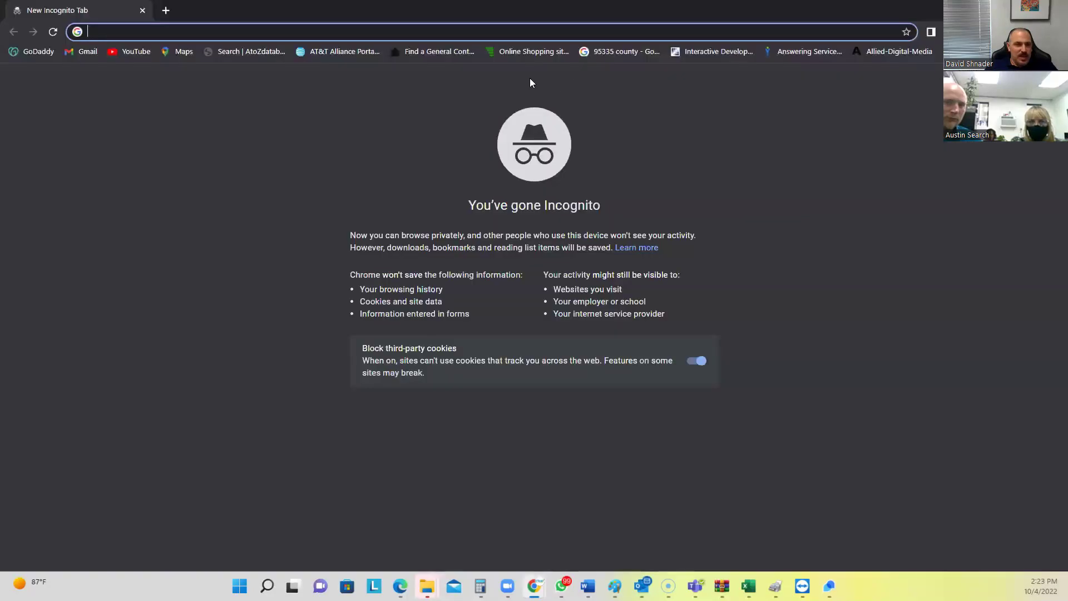
key(ctrl+v)
key(Return)
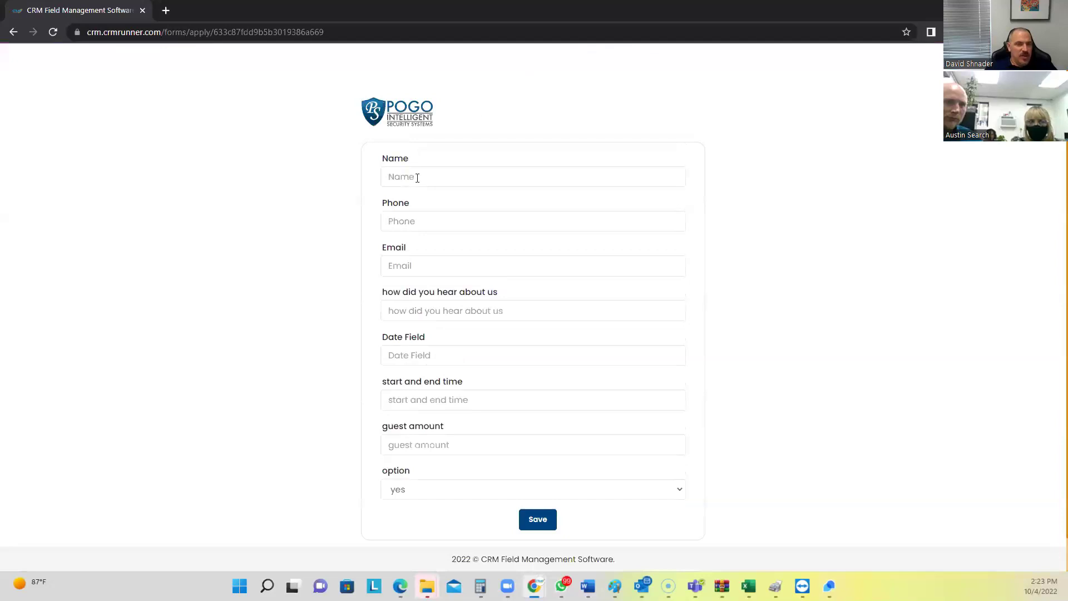
click(417, 177)
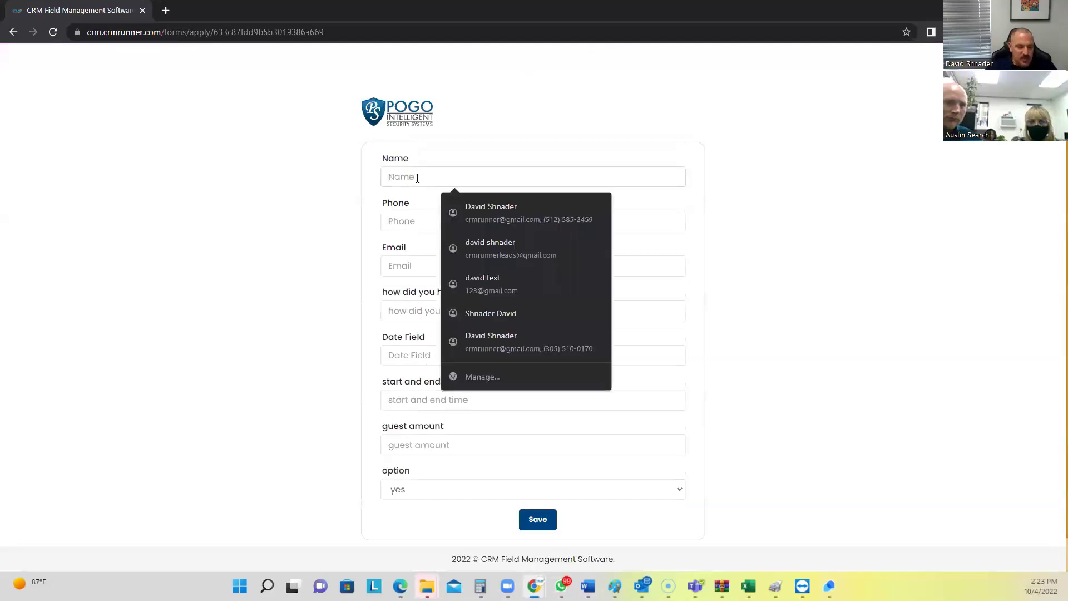
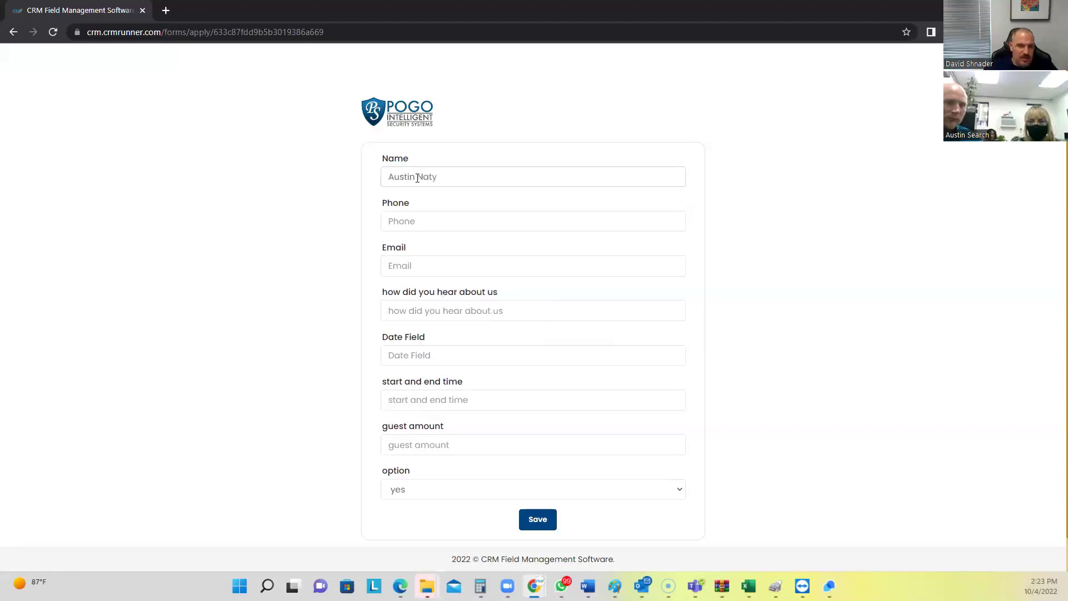
Fill in the test name, phone, email and 'how did you hear' fields
click(410, 217)
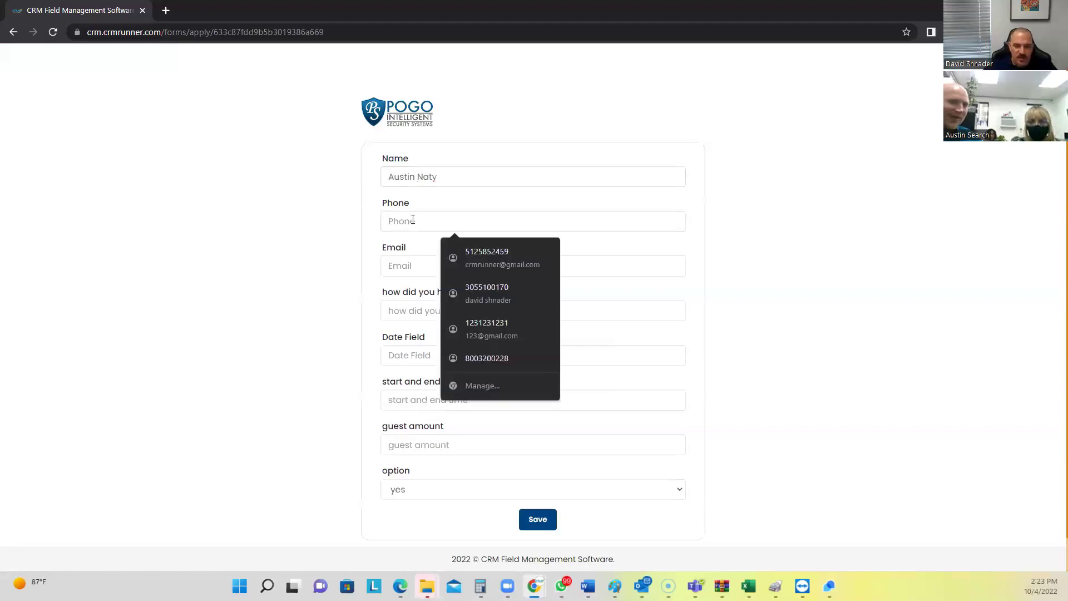
text(555)
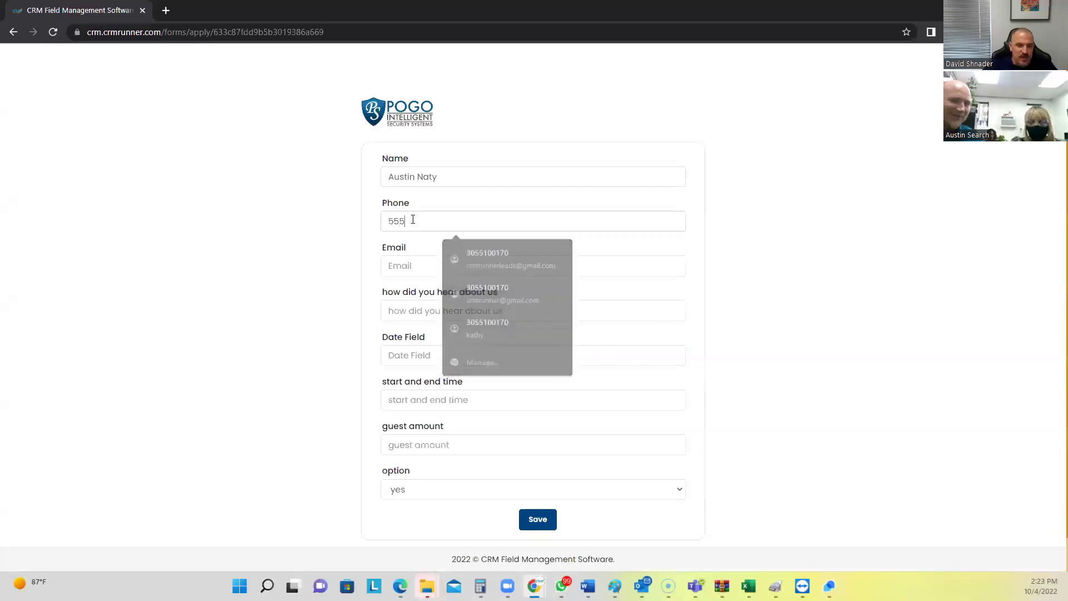
text(4443333)
click(413, 269)
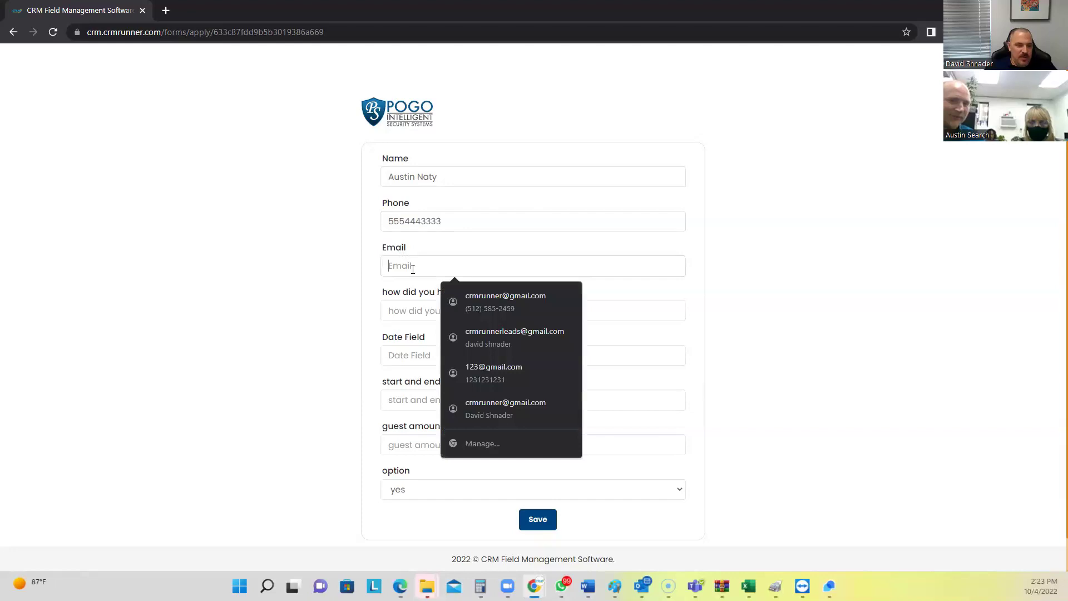
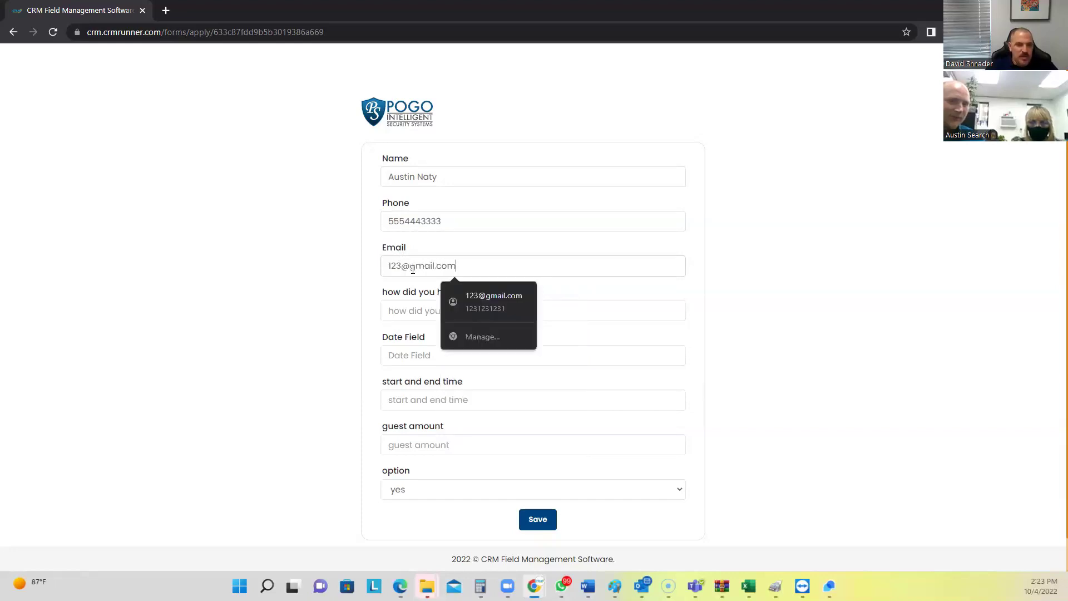
key(Tab)
text(g)
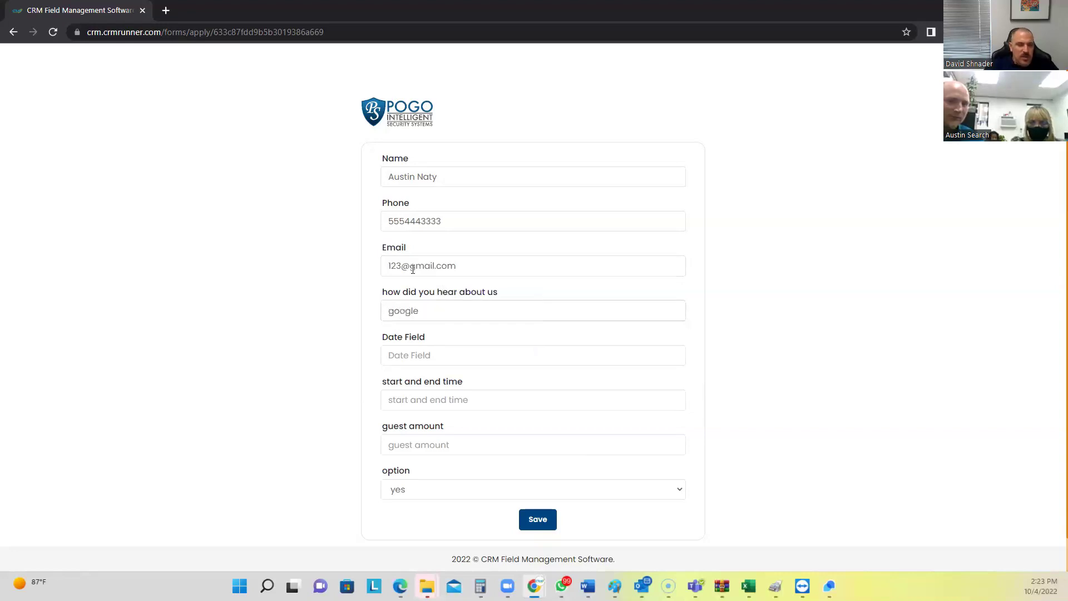
Set date October 5, 2022, time 'thursday to monday', guest amount 5, option no, and submit
click(469, 361)
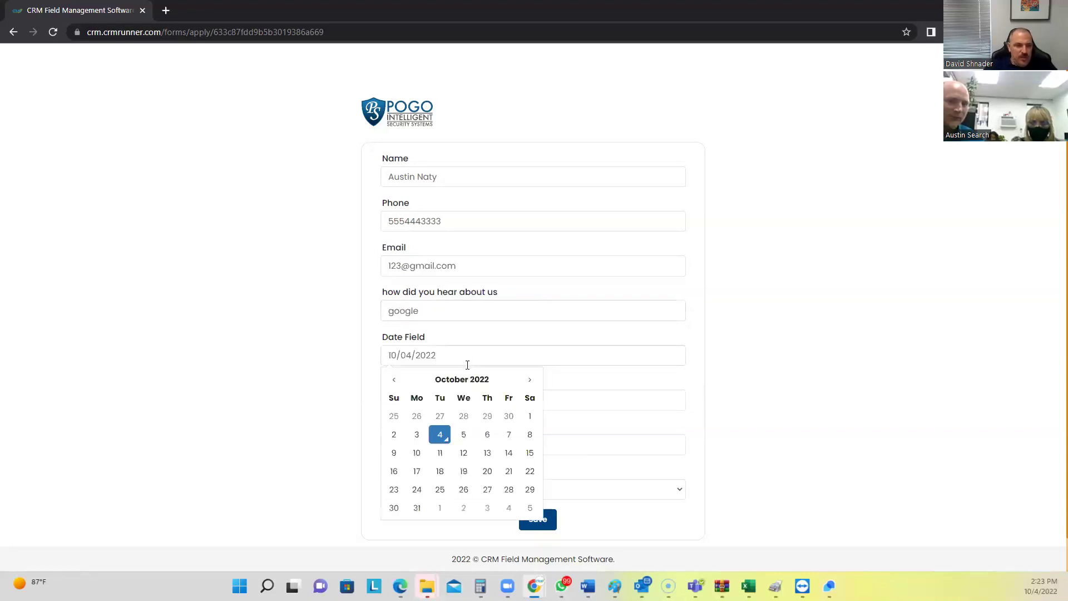
click(465, 434)
scroll(423, 417, down, 1)
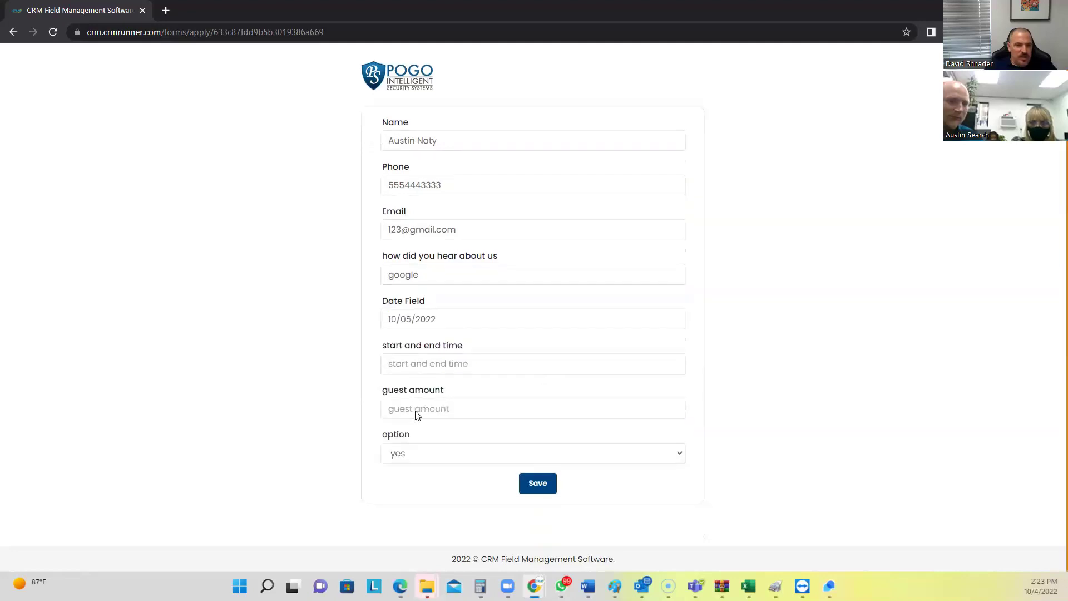
drag(390, 301, 419, 306)
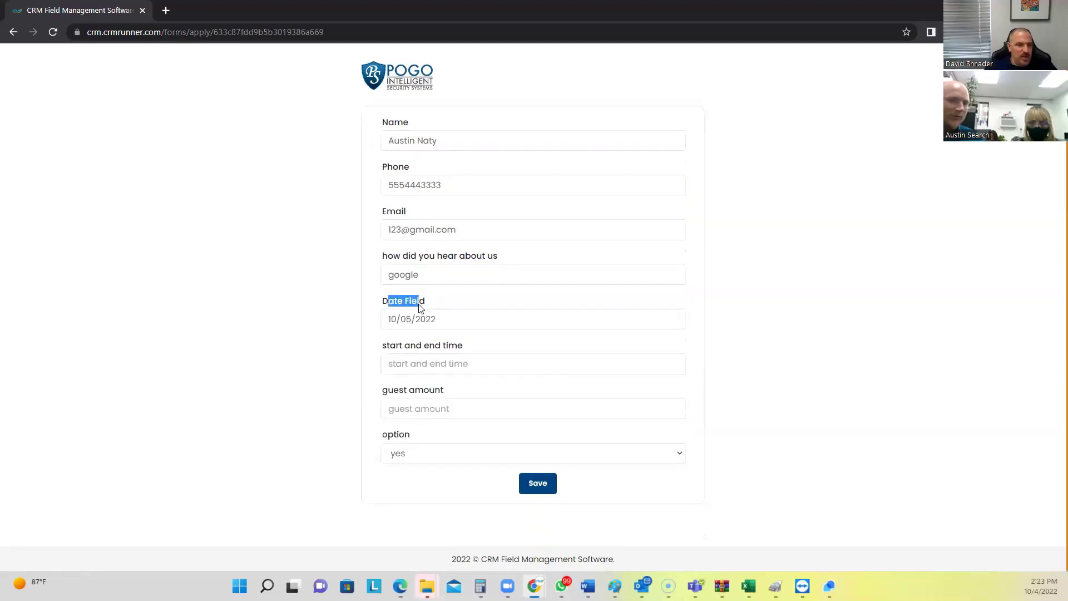
click(404, 367)
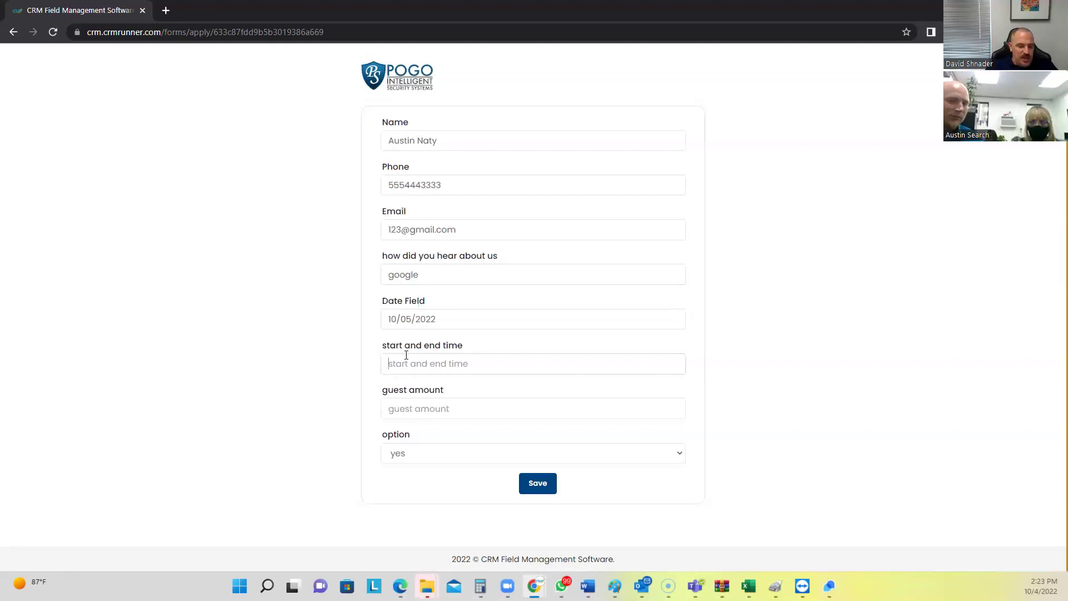
text(thursday to monda)
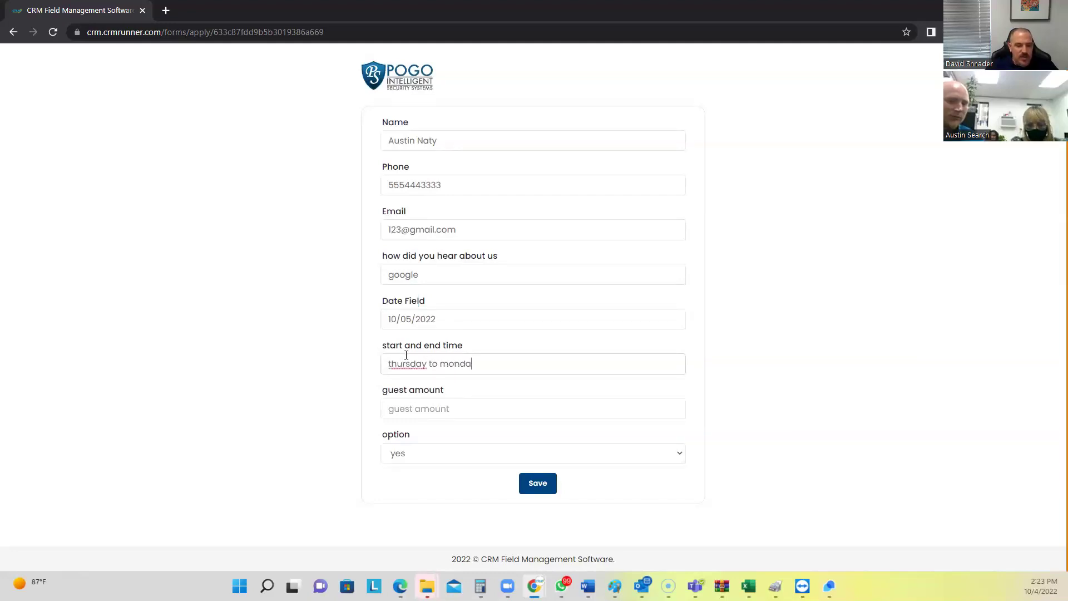
text(y)
click(429, 409)
text(5)
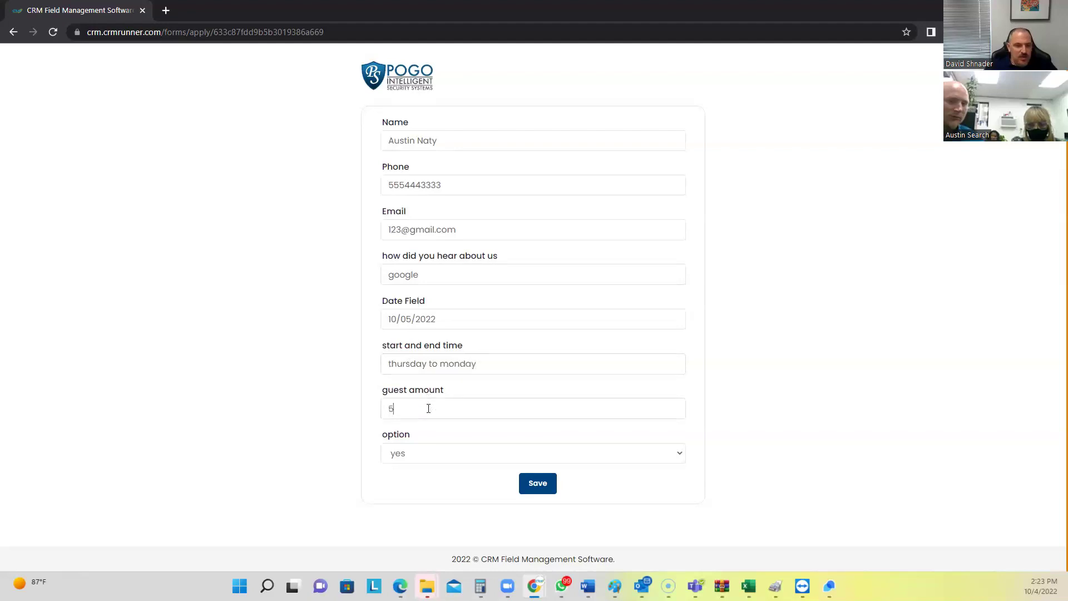
click(412, 447)
click(405, 493)
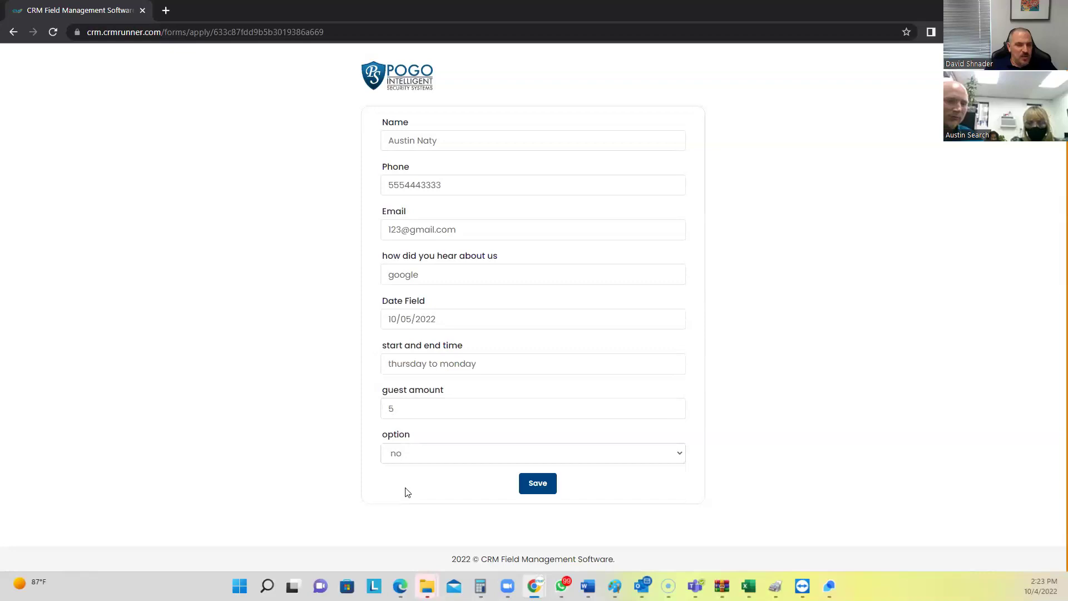
click(538, 493)
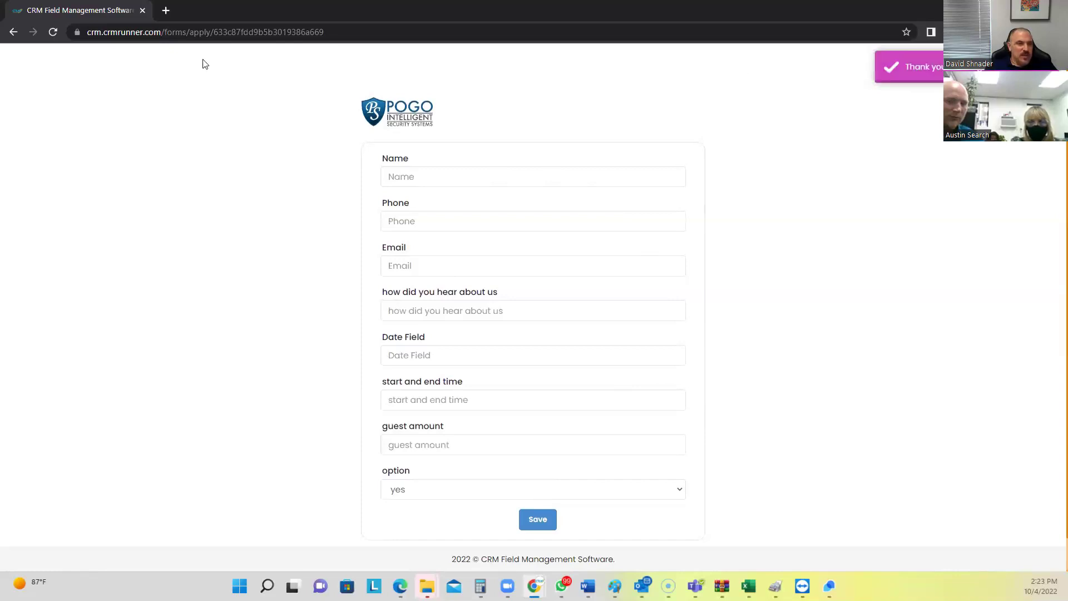
Close the form window and reload the Leads page
key(ctrl+w)
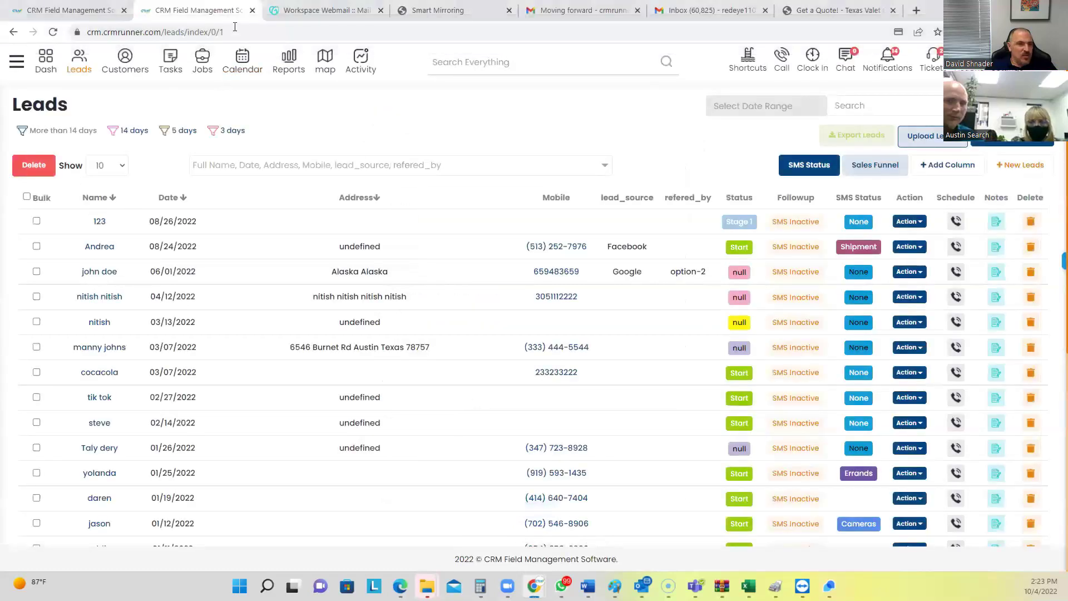
click(235, 29)
key(Return)
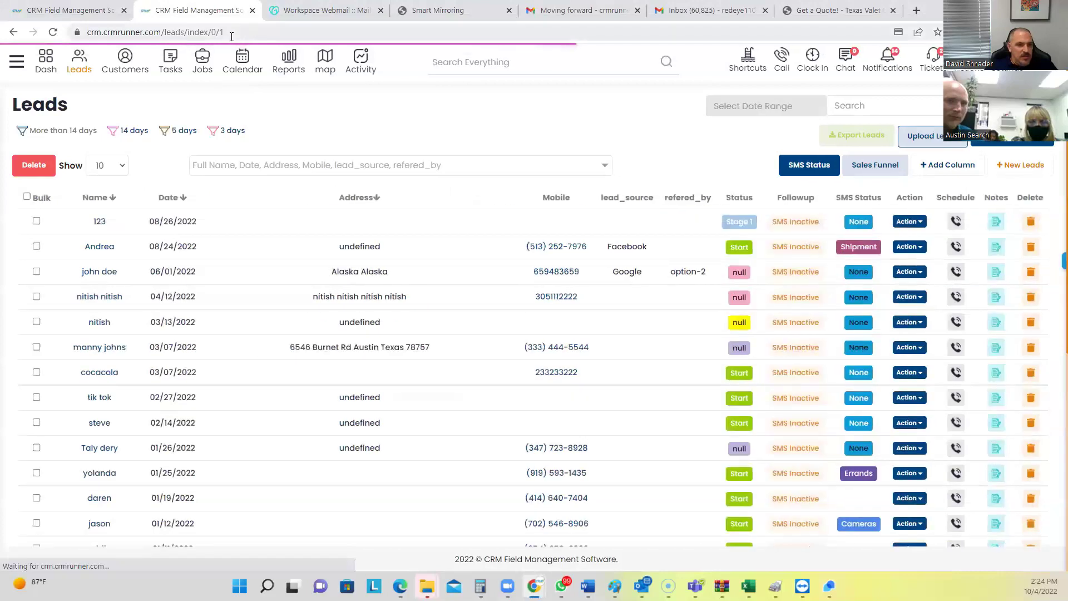
click(233, 32)
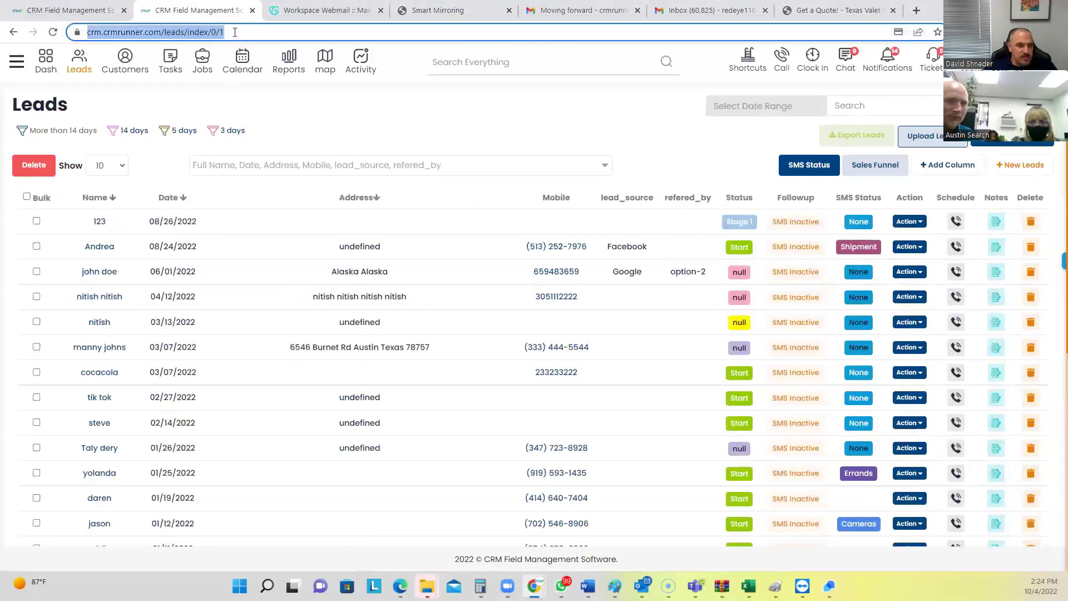
key(Return)
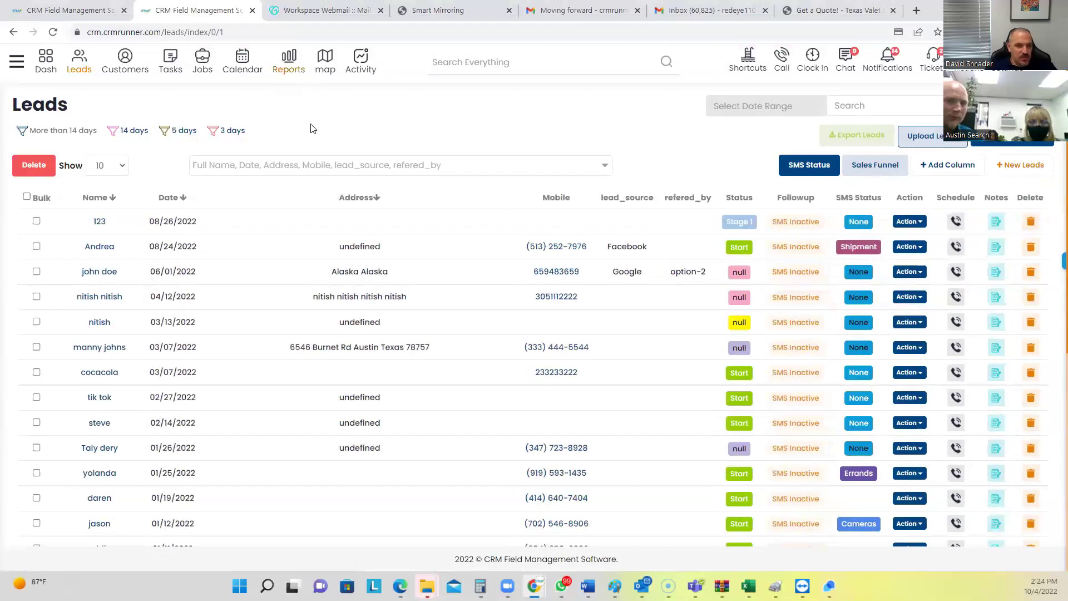
scroll(311, 129, down, 3)
scroll(300, 151, up, 3)
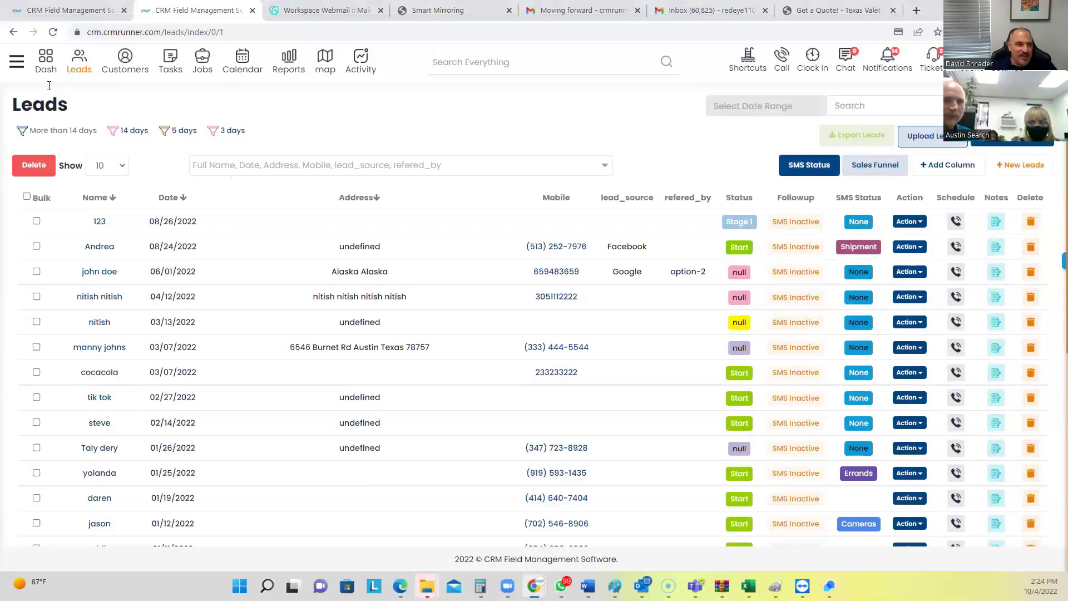
Open the saved forms list via the sidebar's Forms section
click(17, 61)
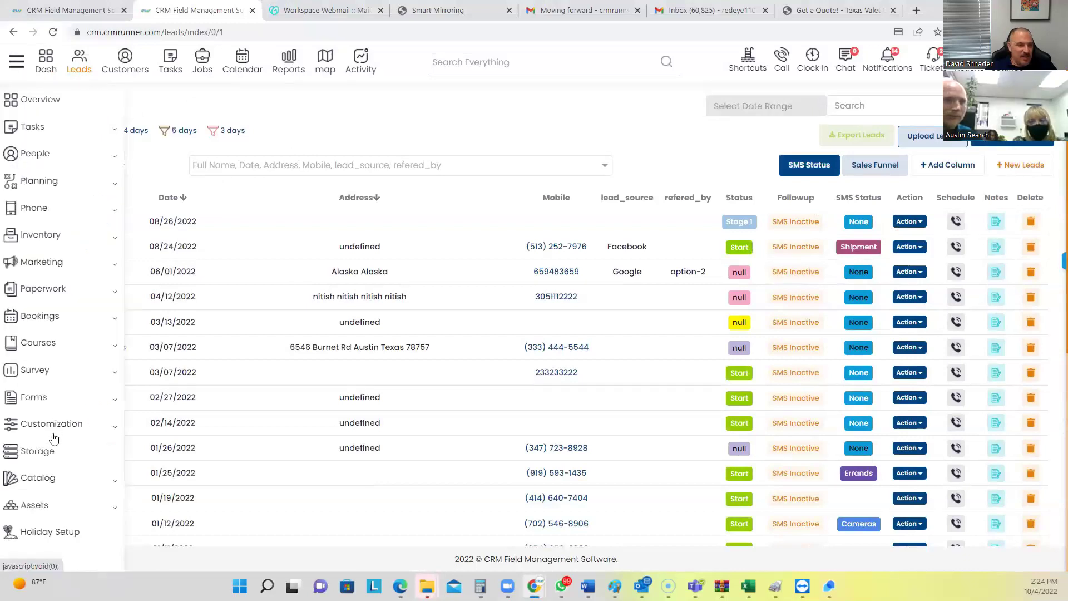
click(34, 397)
click(61, 423)
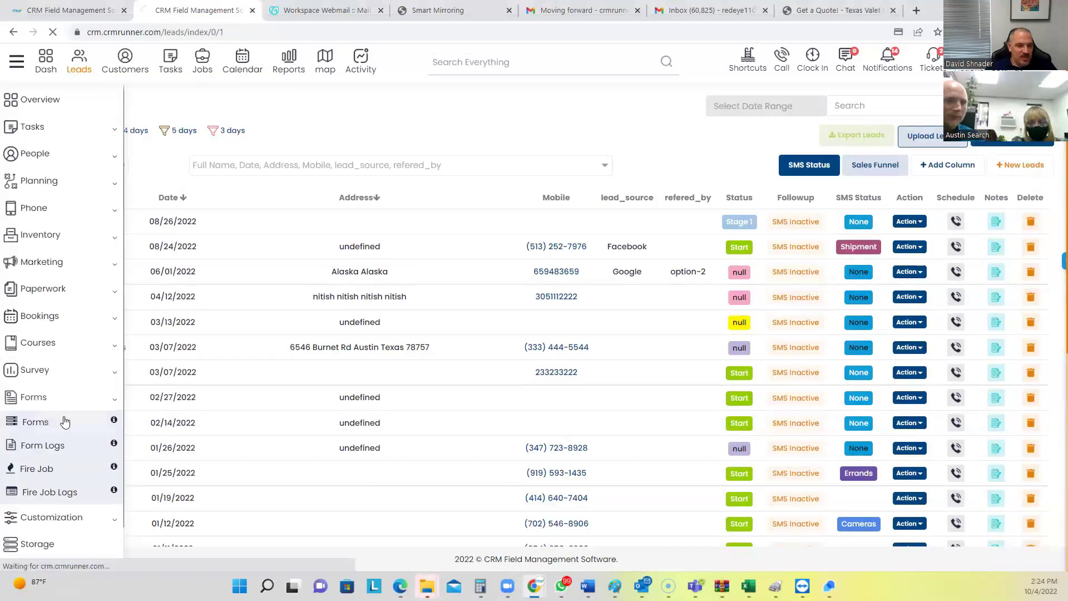
scroll(555, 284, down, 10)
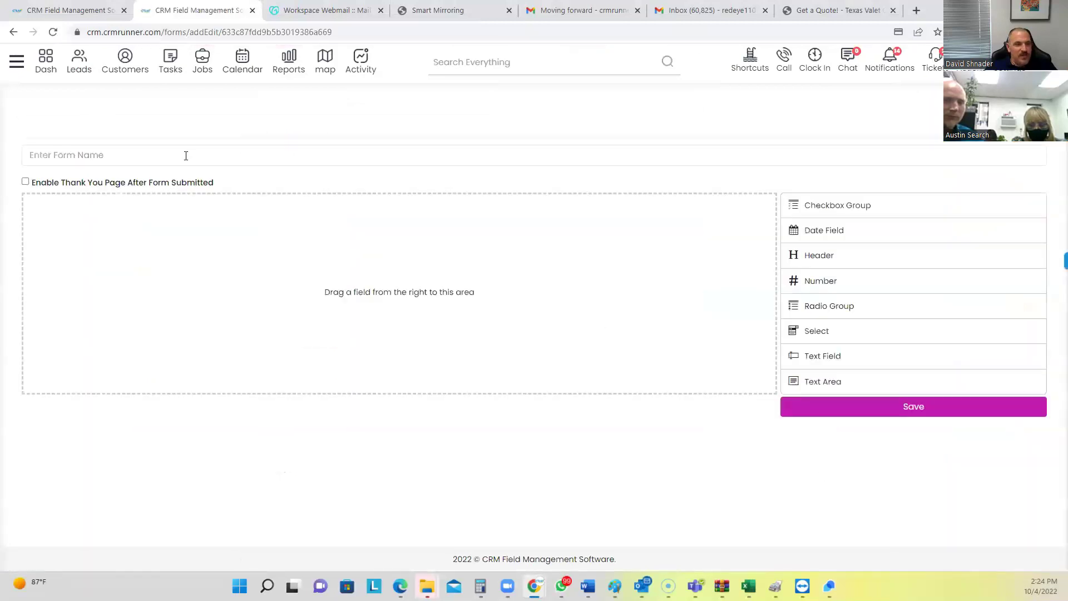
Enable the thank-you page for the valet form and save its settings
scroll(172, 224, down, 2)
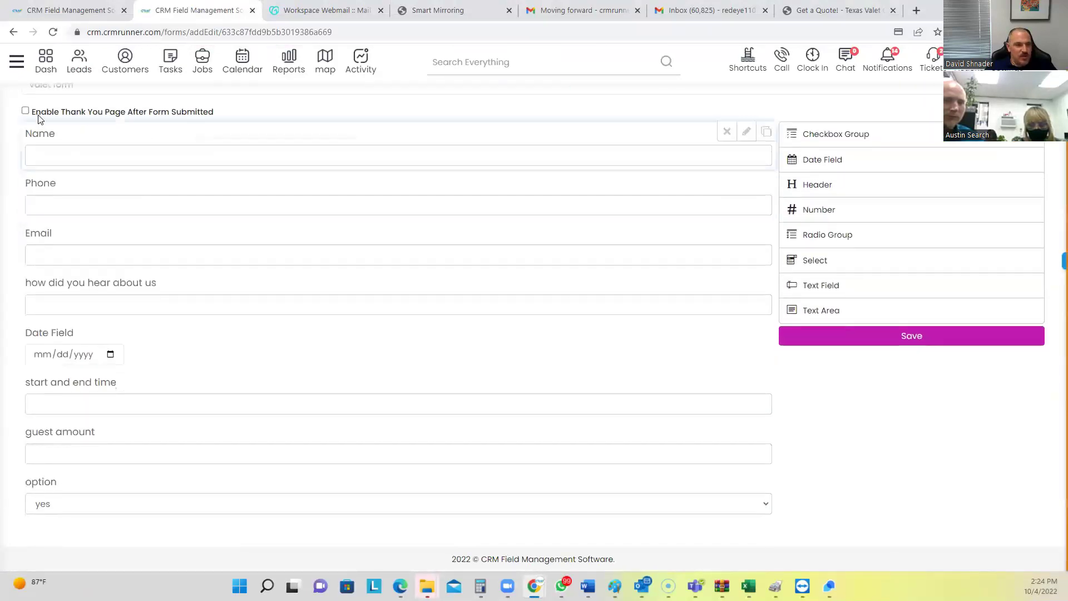
drag(36, 114, 195, 114)
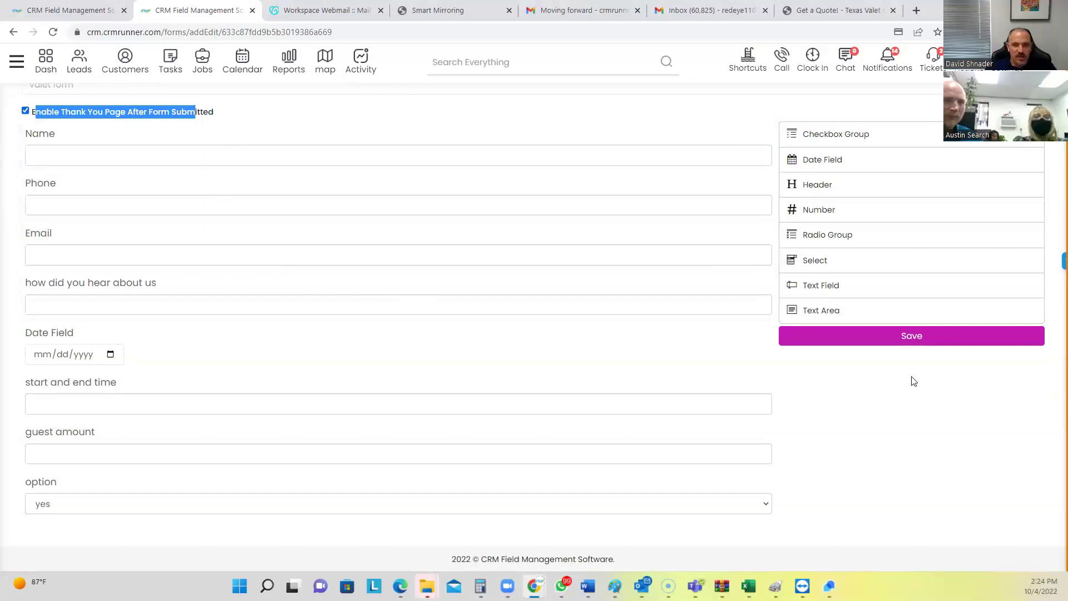
click(913, 337)
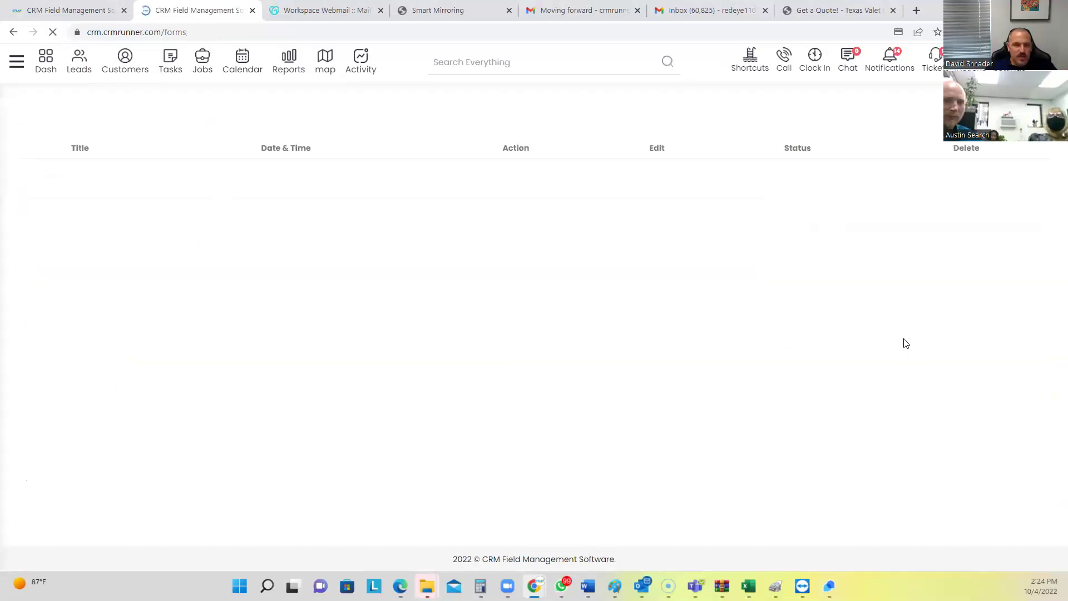
scroll(746, 468, down, 10)
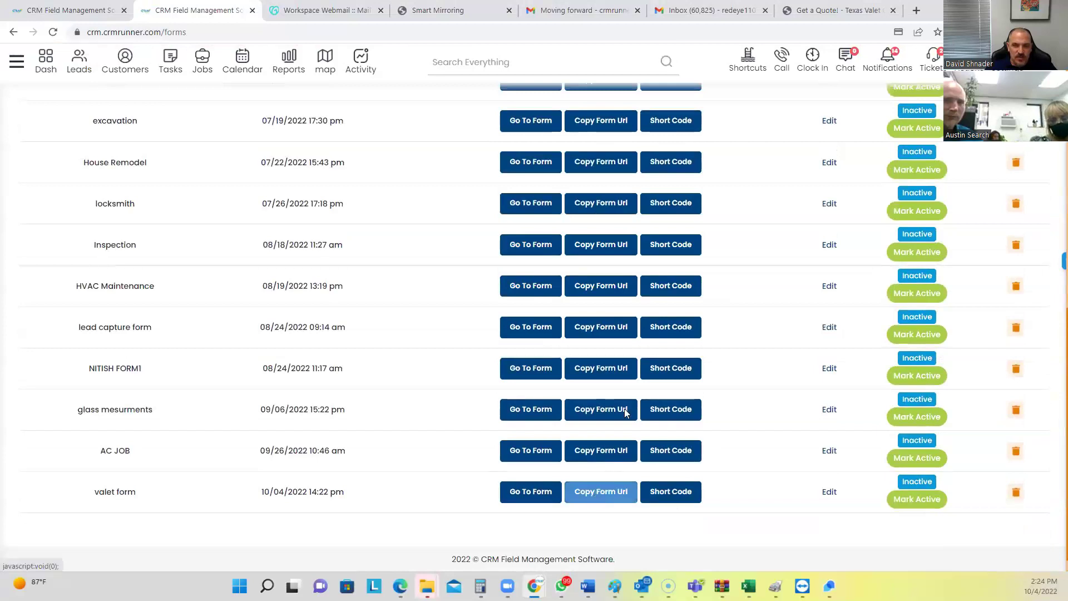
Load the copied public form URL in a new Incognito window
click(1060, 32)
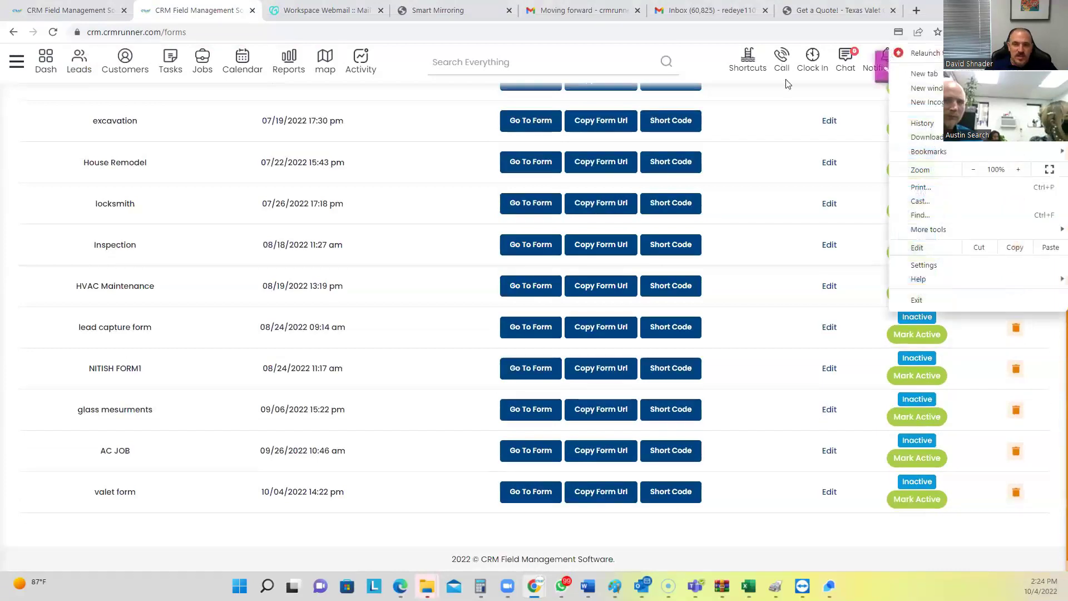
click(923, 103)
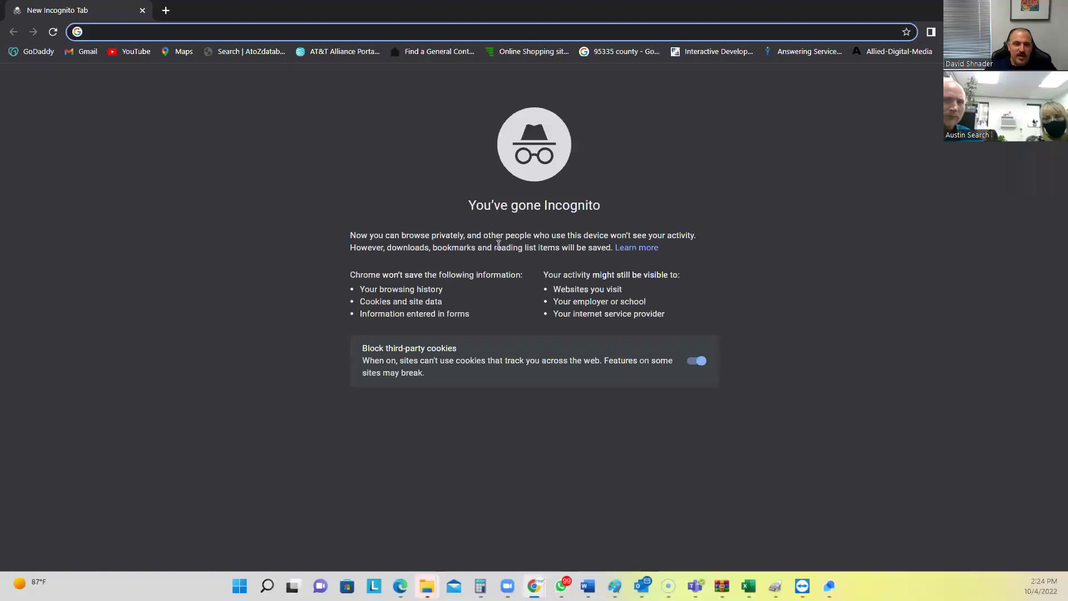
text(https://crm.crmrunner.com/forms/apply/633c87fdd9b5b3019386a669)
key(Return)
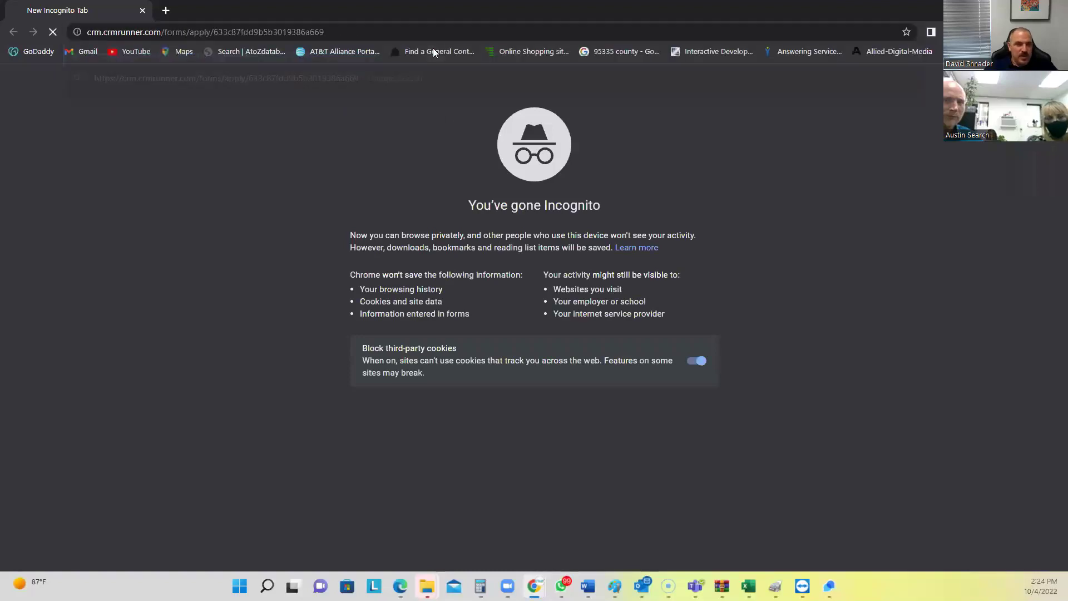
click(425, 177)
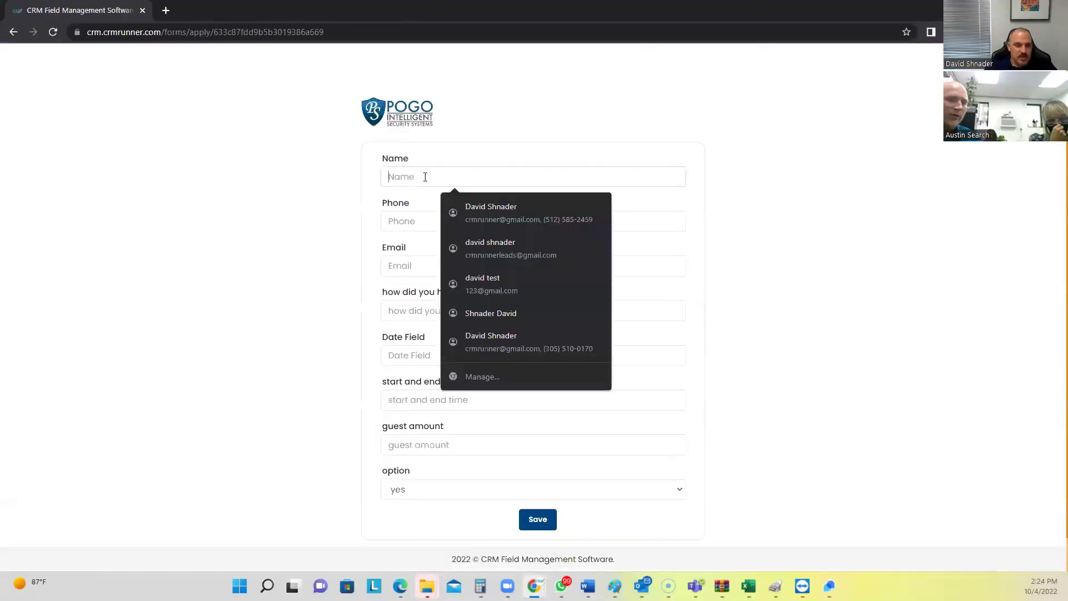
Enter the test contact's name, phone, email and referral source
key(Tab)
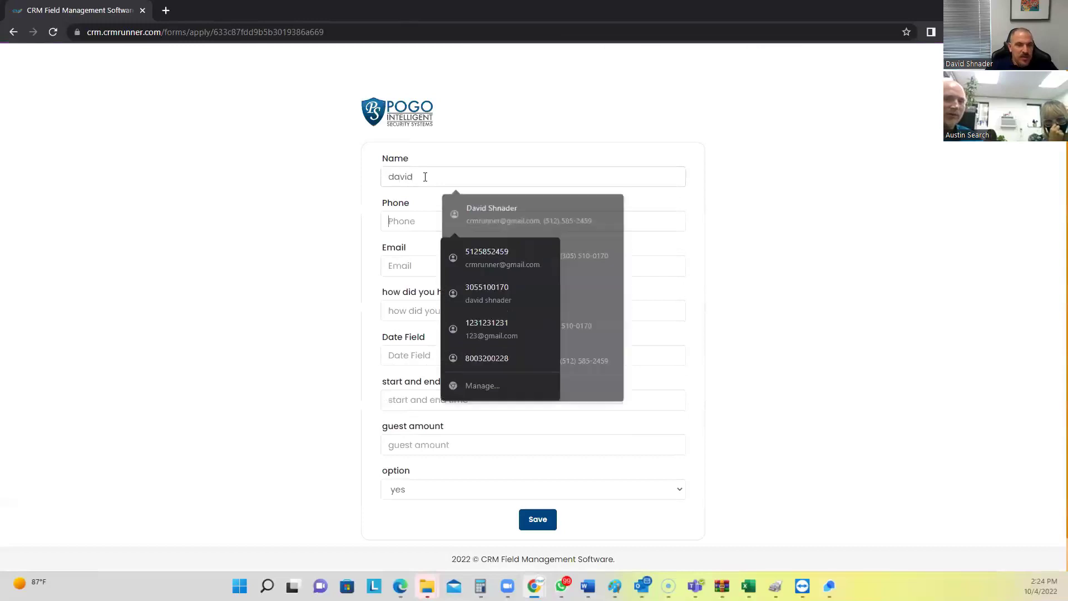
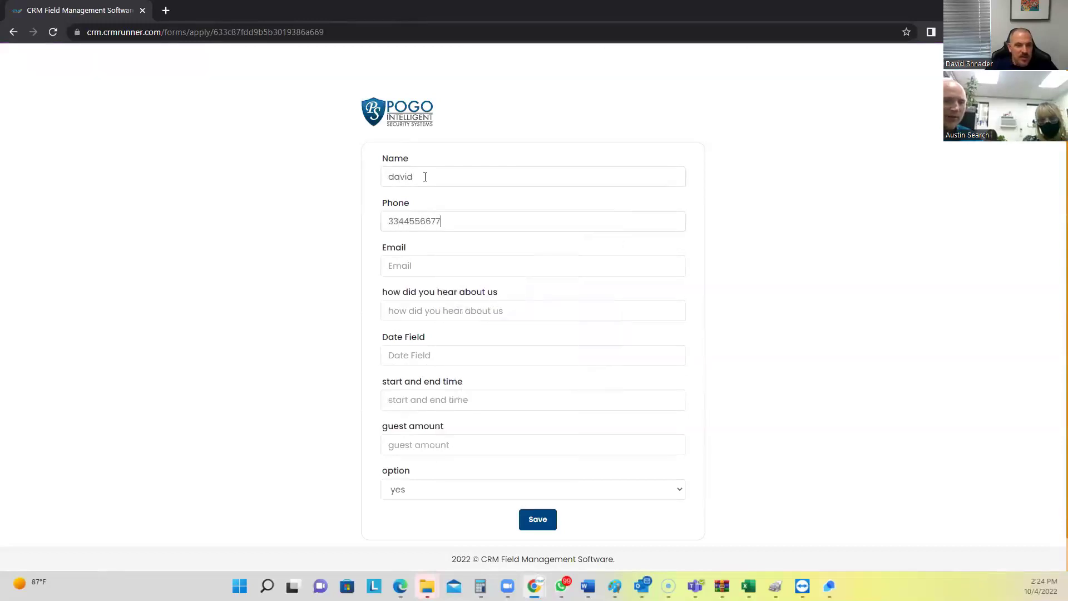
key(Tab)
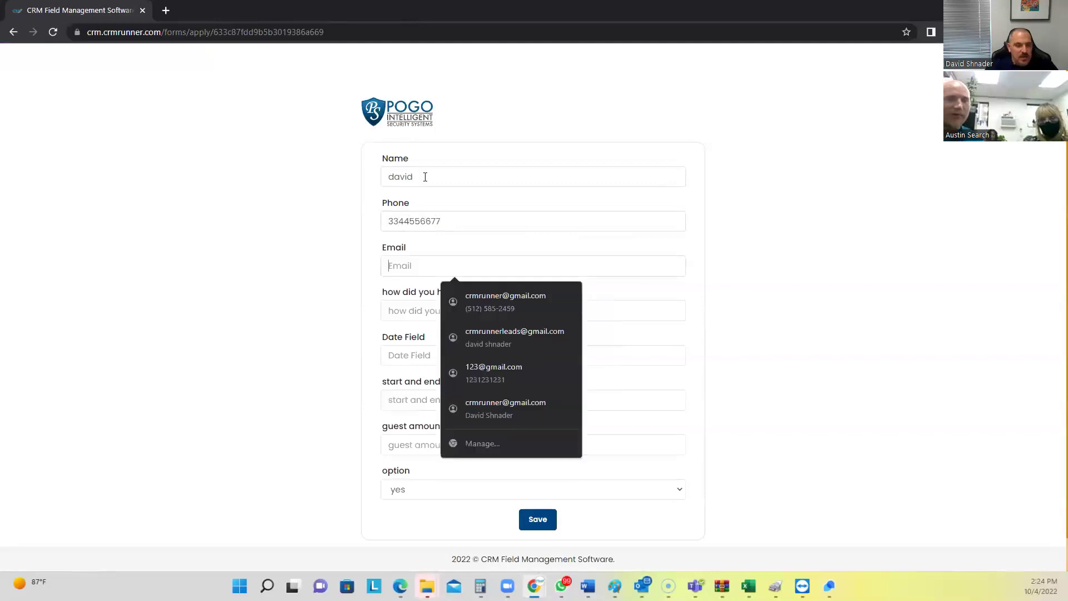
key(Tab)
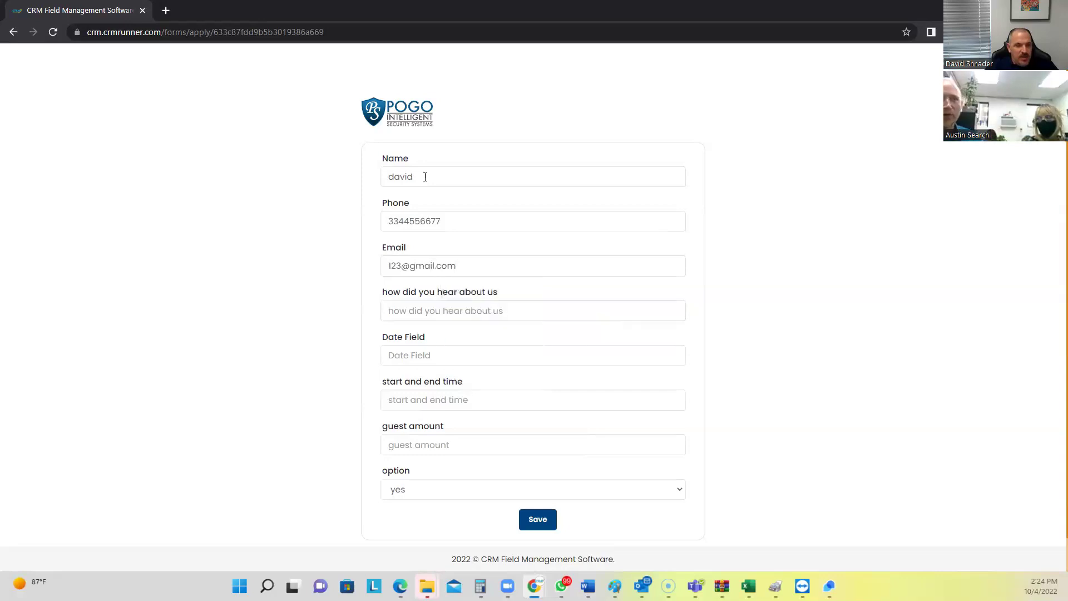
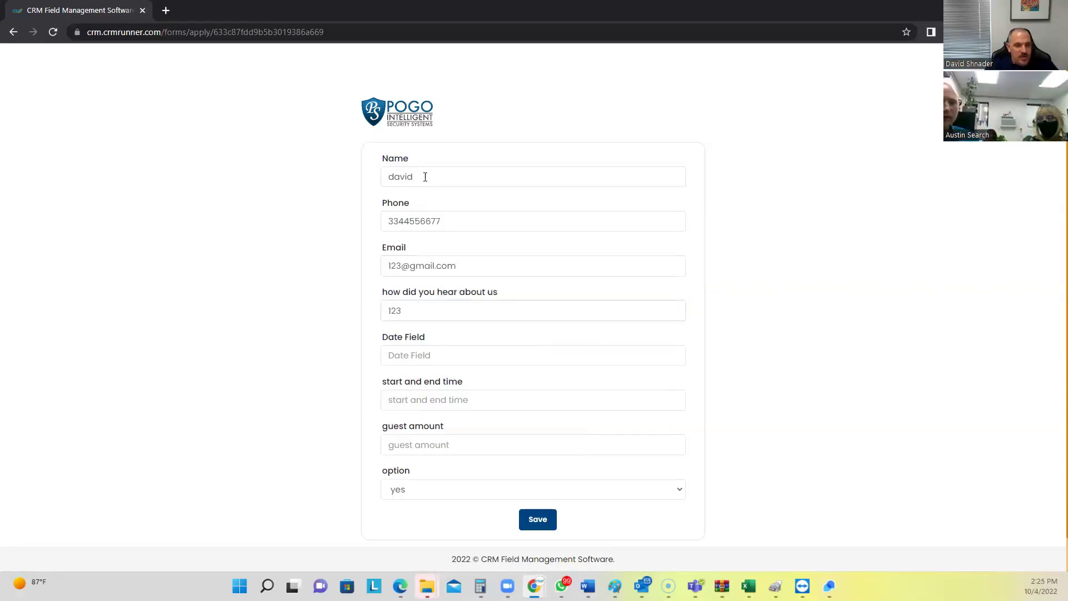
key(Tab)
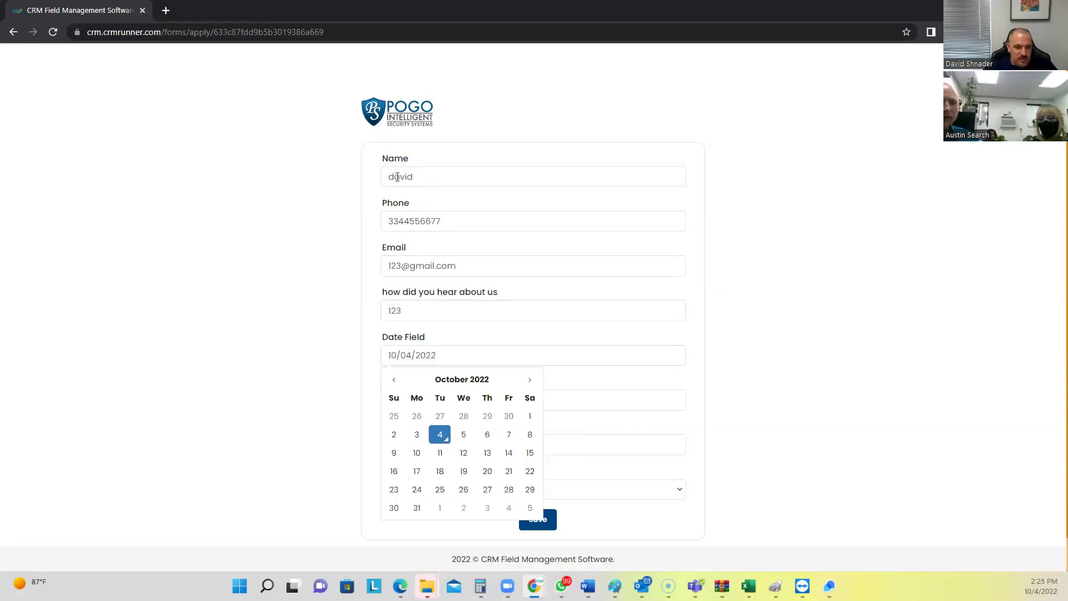
Pick date 10/05/2022, enter the guest amount, keep option yes, and submit
click(472, 442)
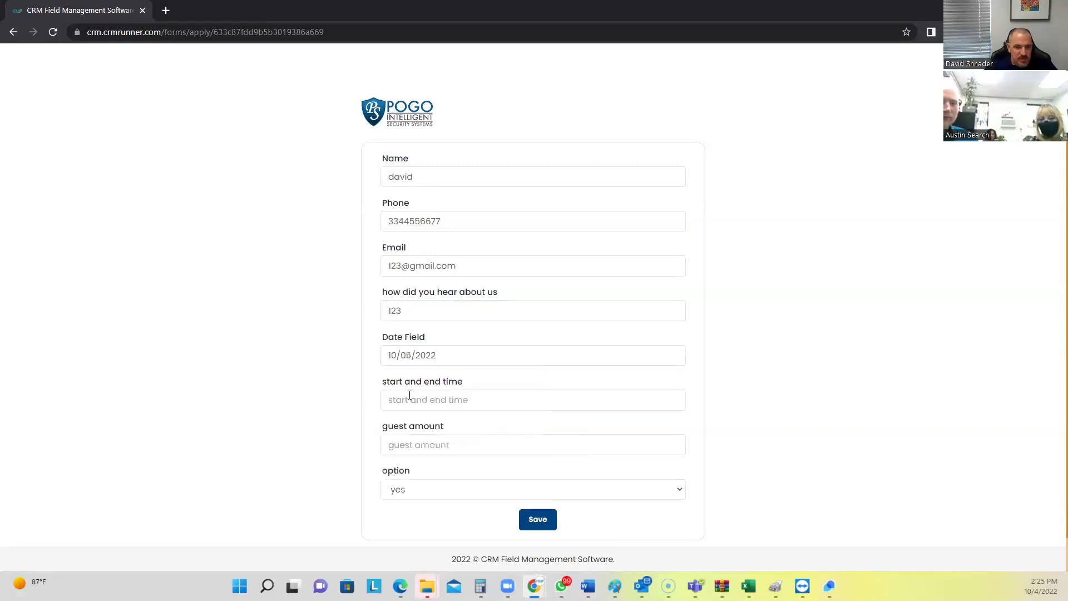
text(123)
click(408, 489)
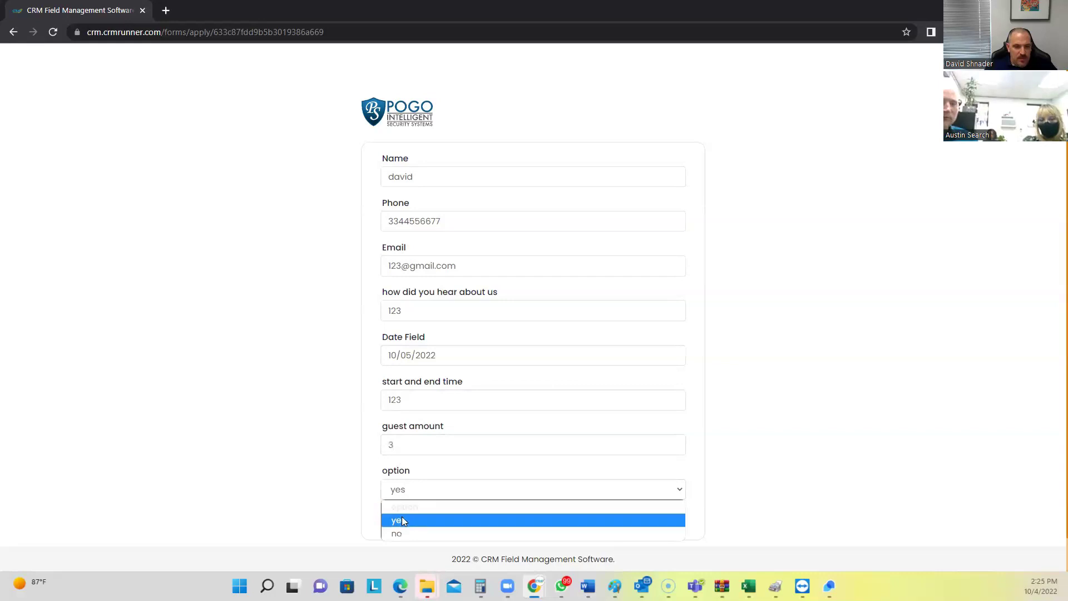
click(402, 516)
click(546, 520)
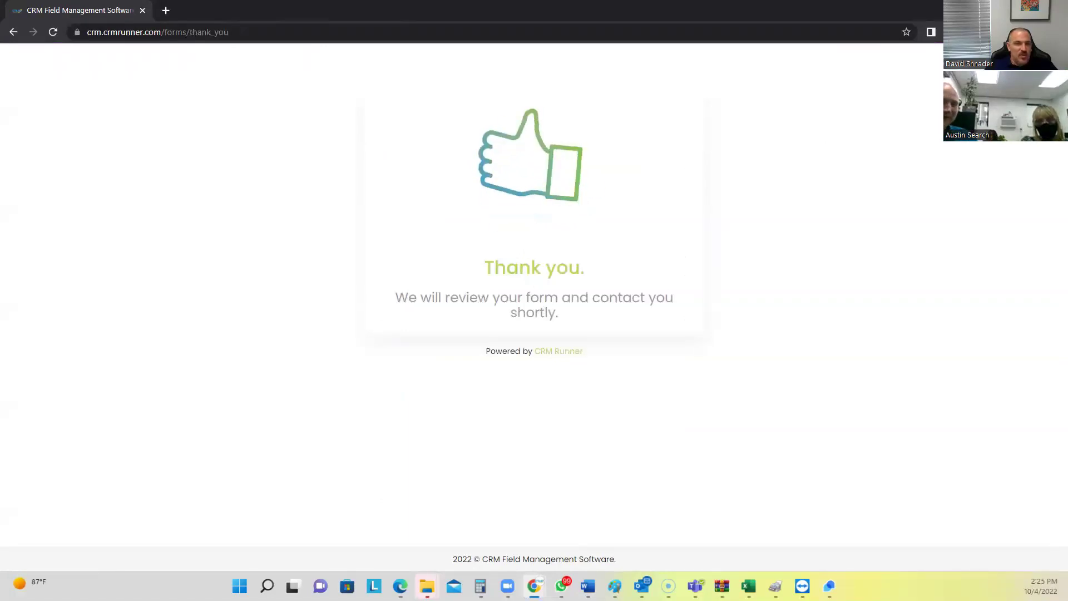
Close the form window and open Forms > Form Logs from the Leads page
key(ctrl+w)
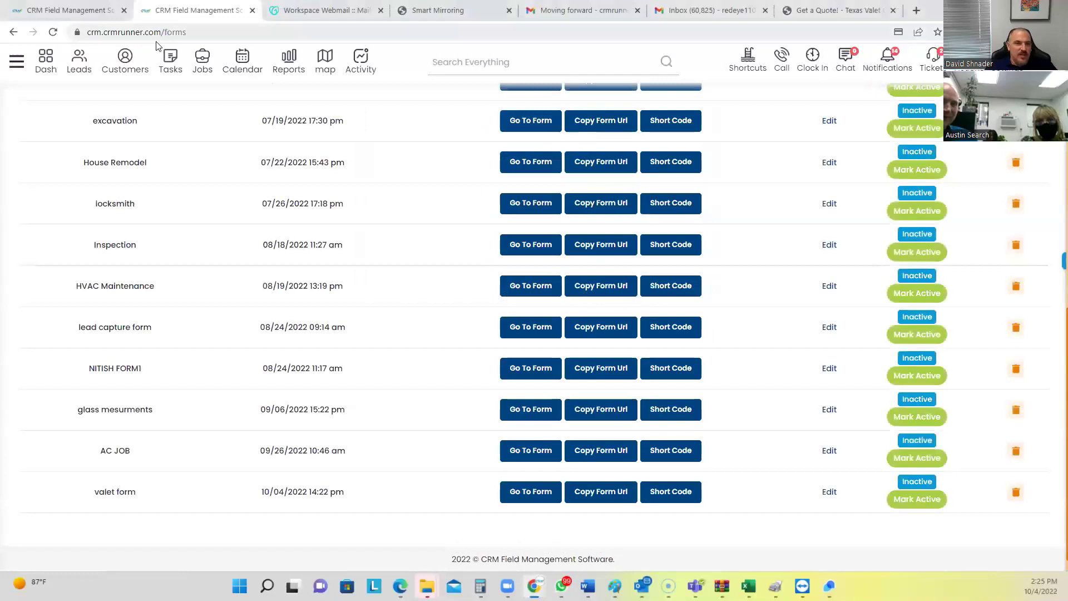
click(83, 66)
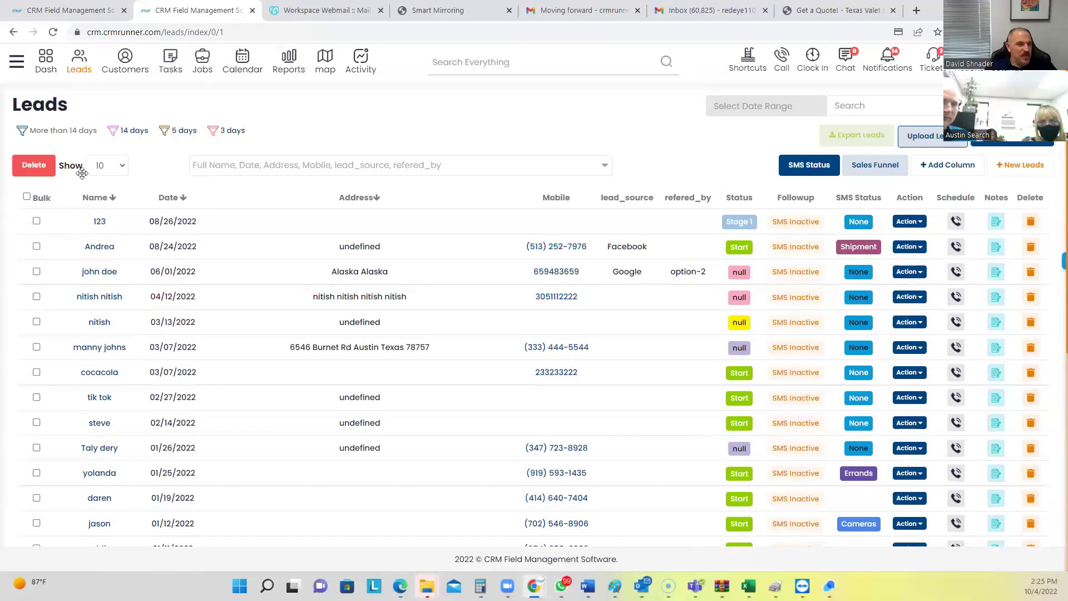
click(17, 64)
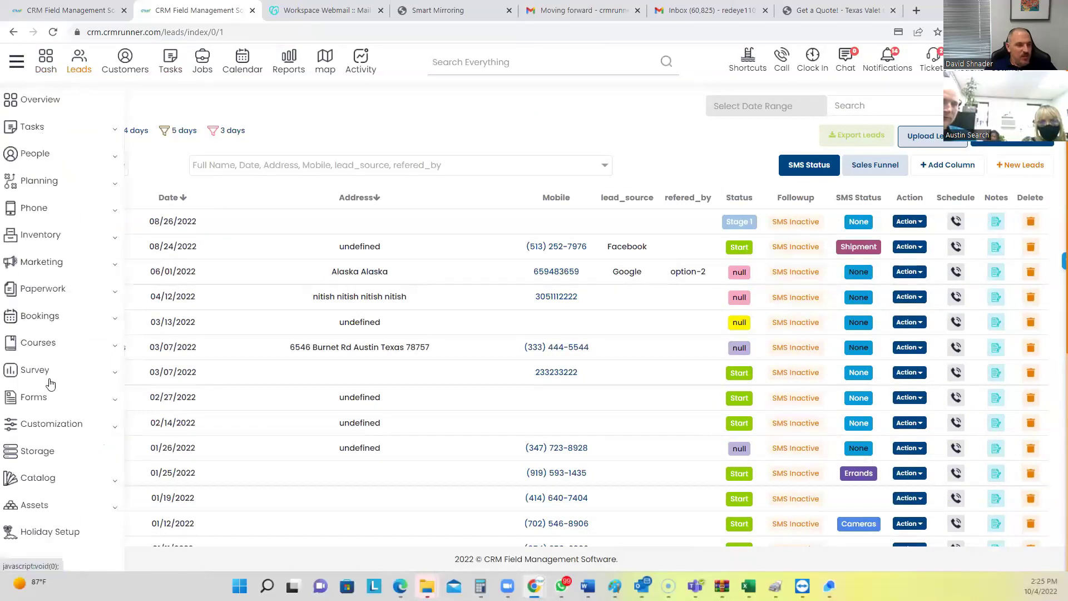
click(42, 399)
click(42, 445)
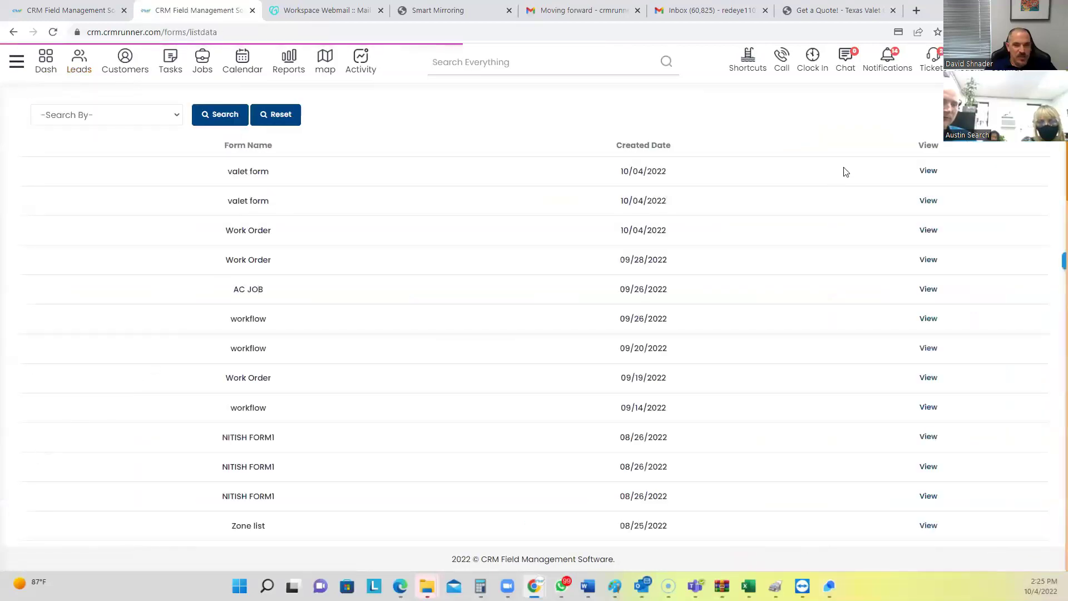
View the latest valet form submission's details, then return to Leads
click(929, 171)
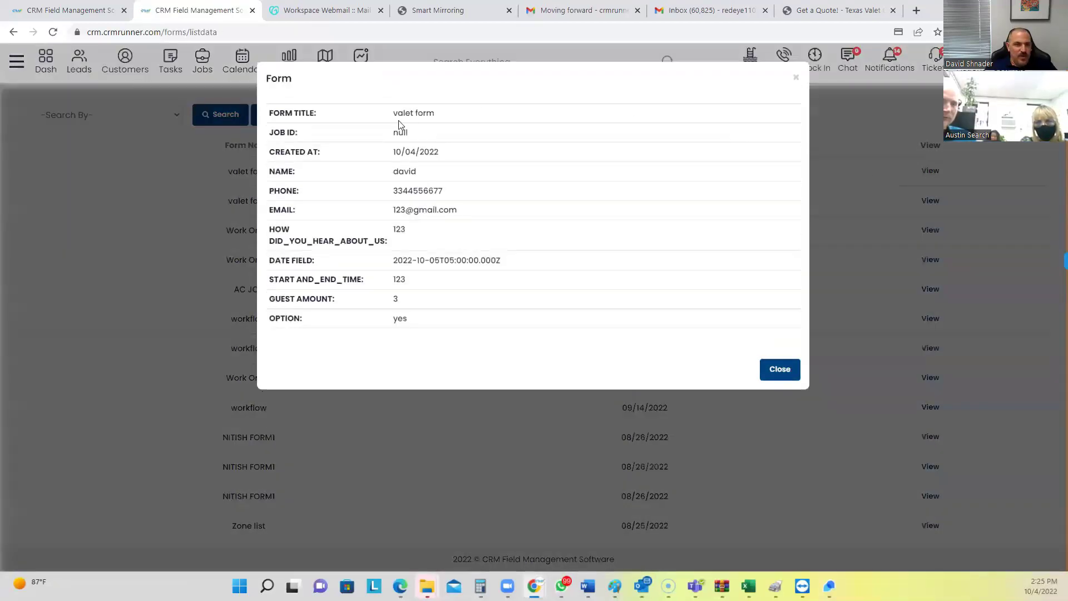
drag(399, 129, 428, 253)
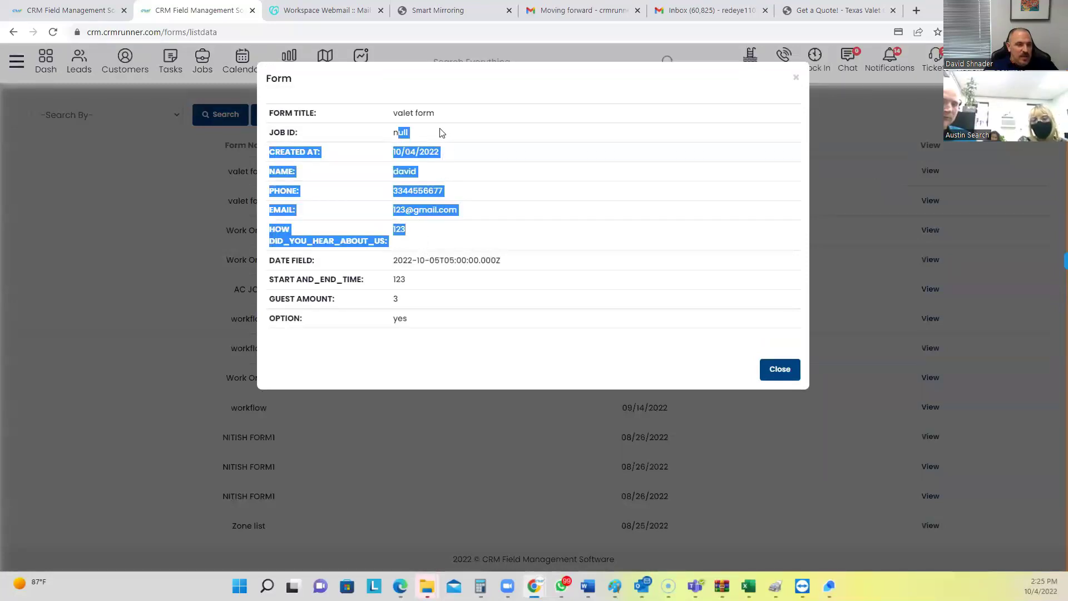
click(796, 78)
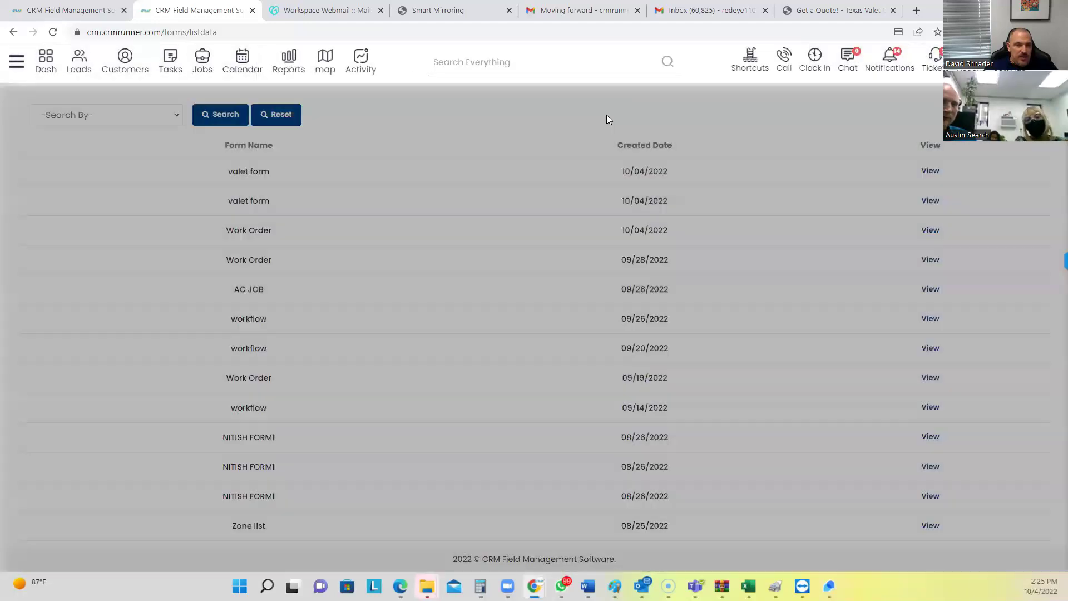
click(82, 73)
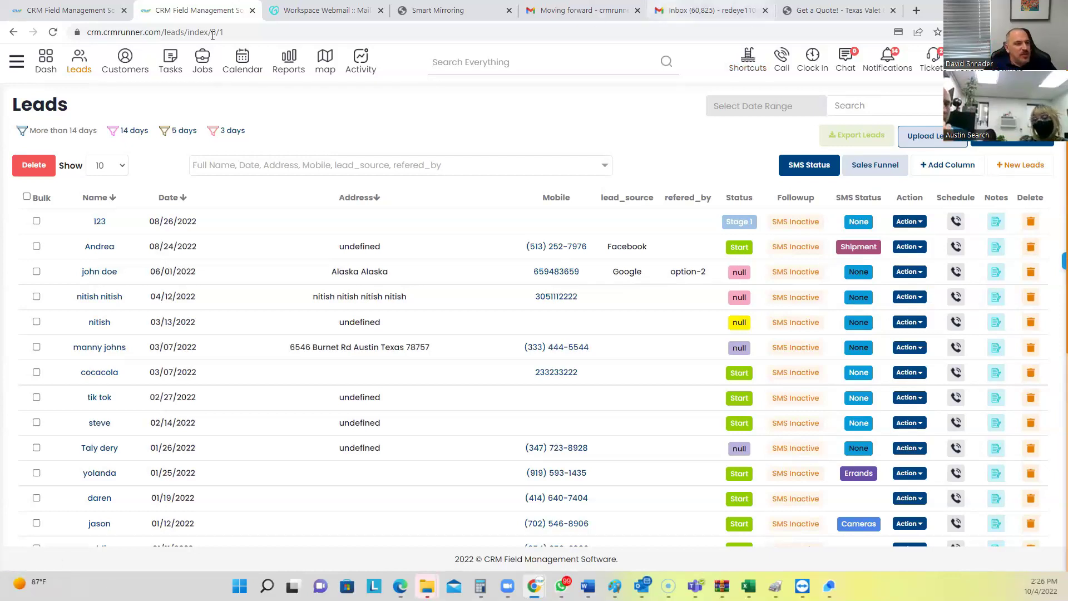
Start a new customer from the Customers list and enter first and last name
click(127, 70)
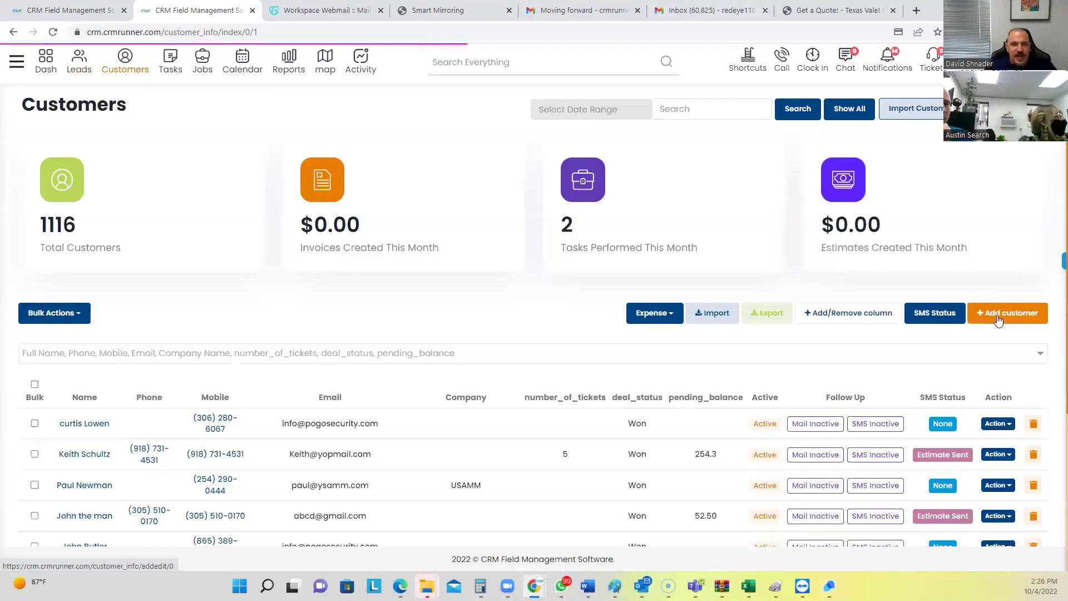
click(998, 320)
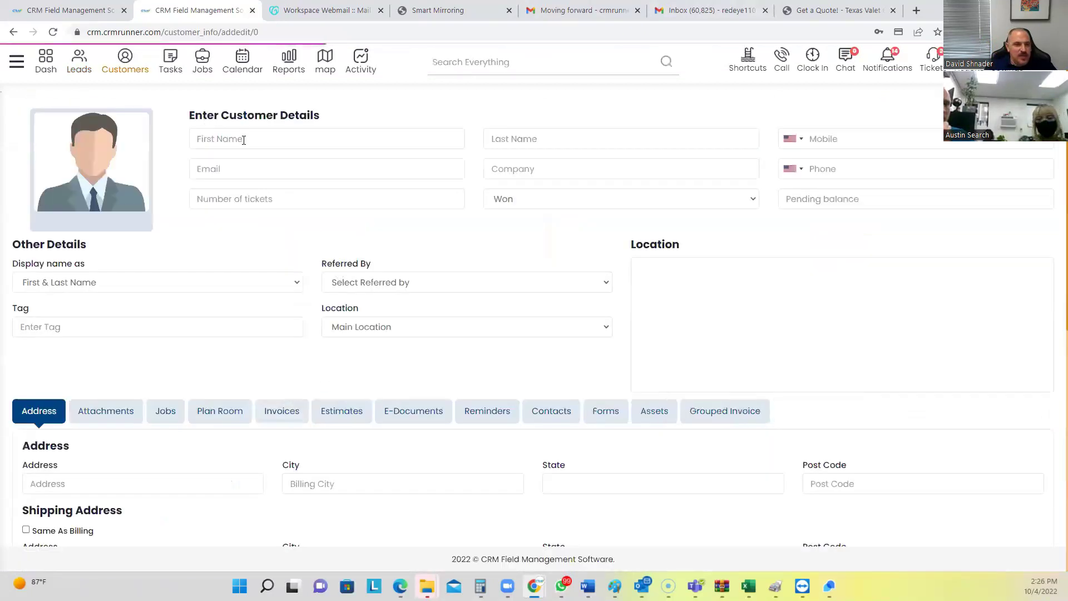
click(245, 138)
text(aust)
key(Tab)
text(na)
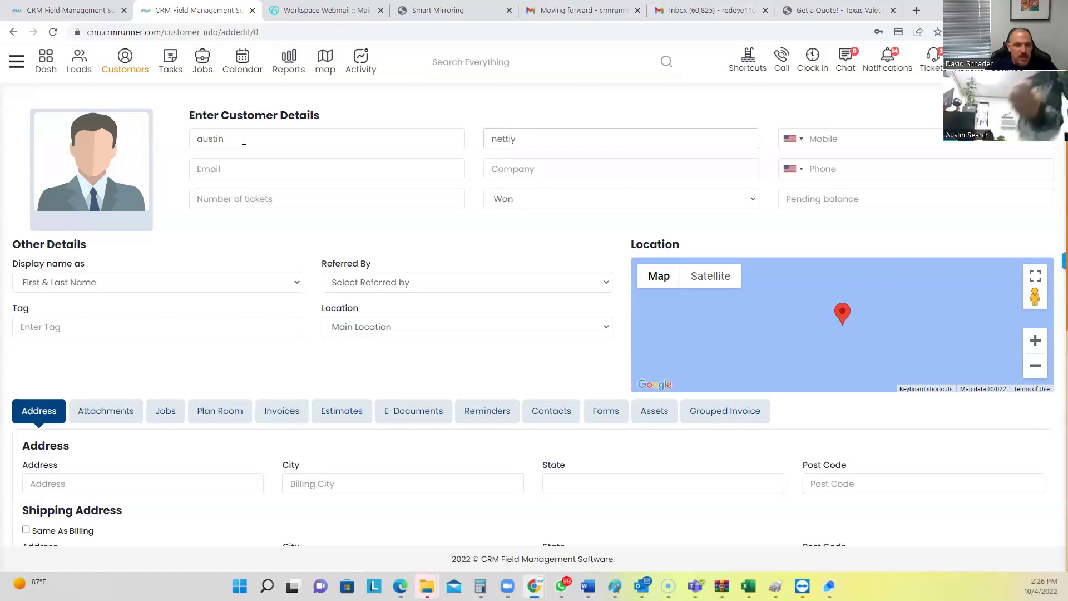
text(e)
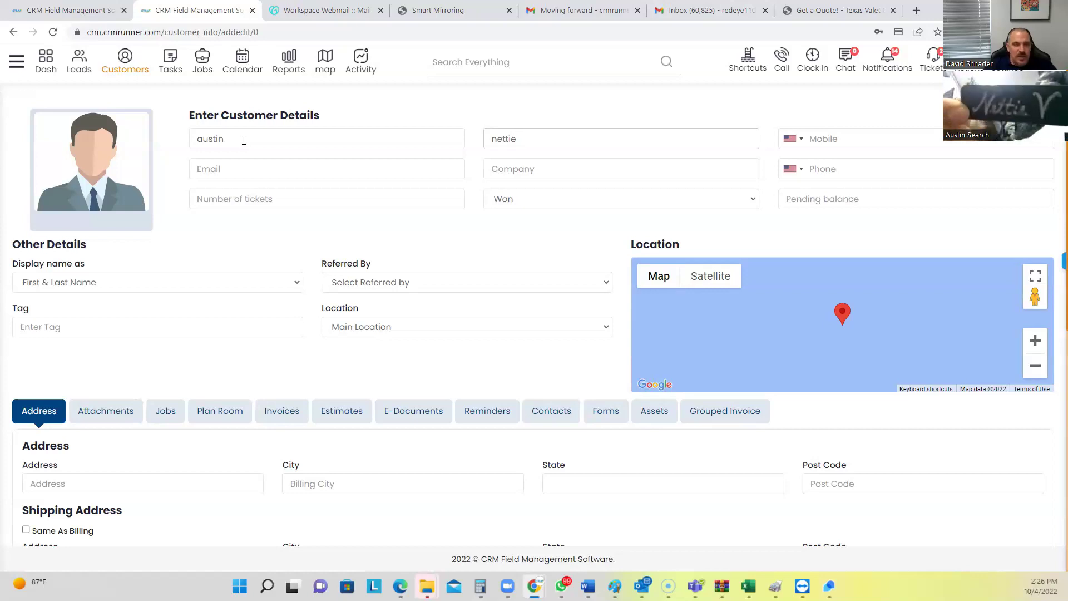
Enter the customer's mobile number and e-mail address
click(821, 140)
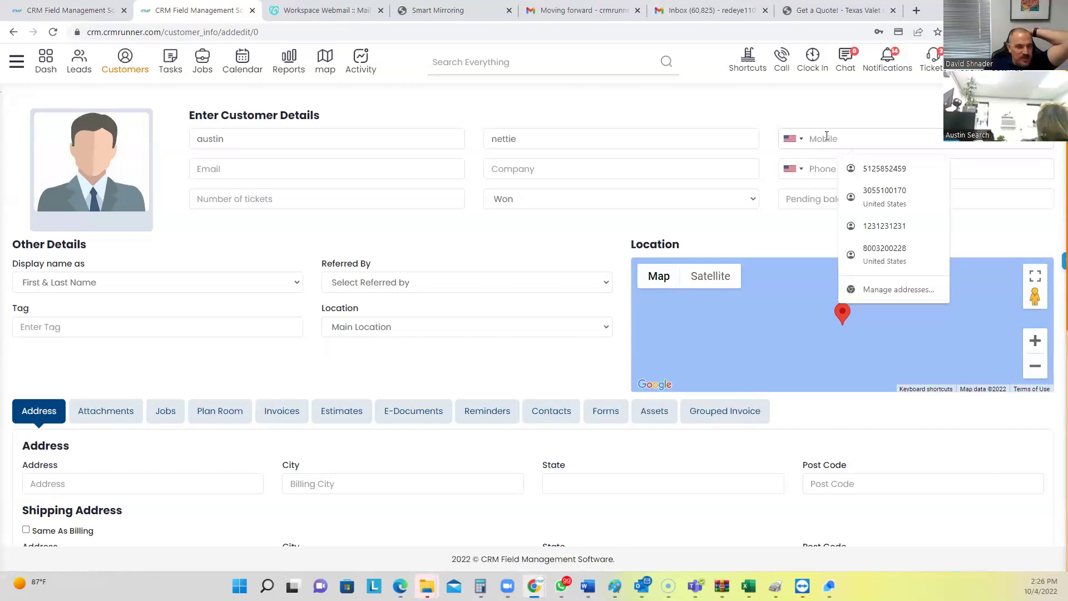
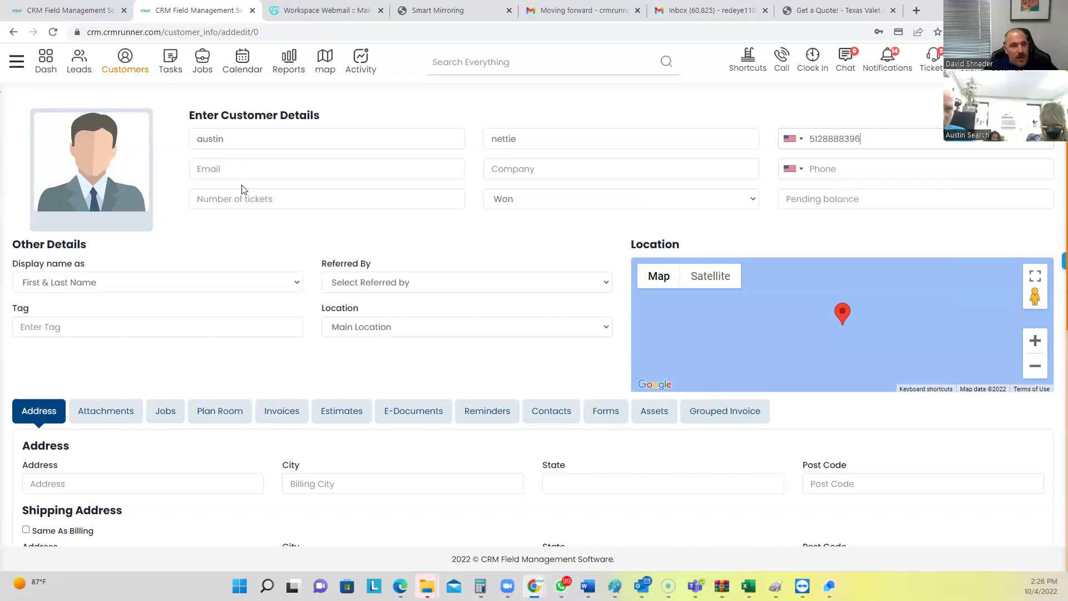
click(257, 167)
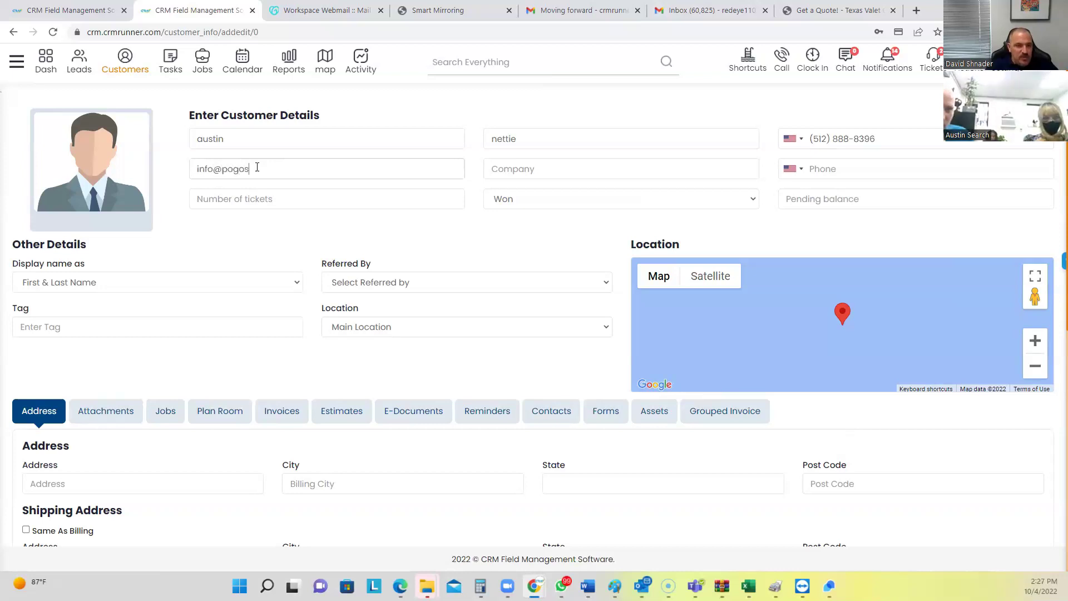
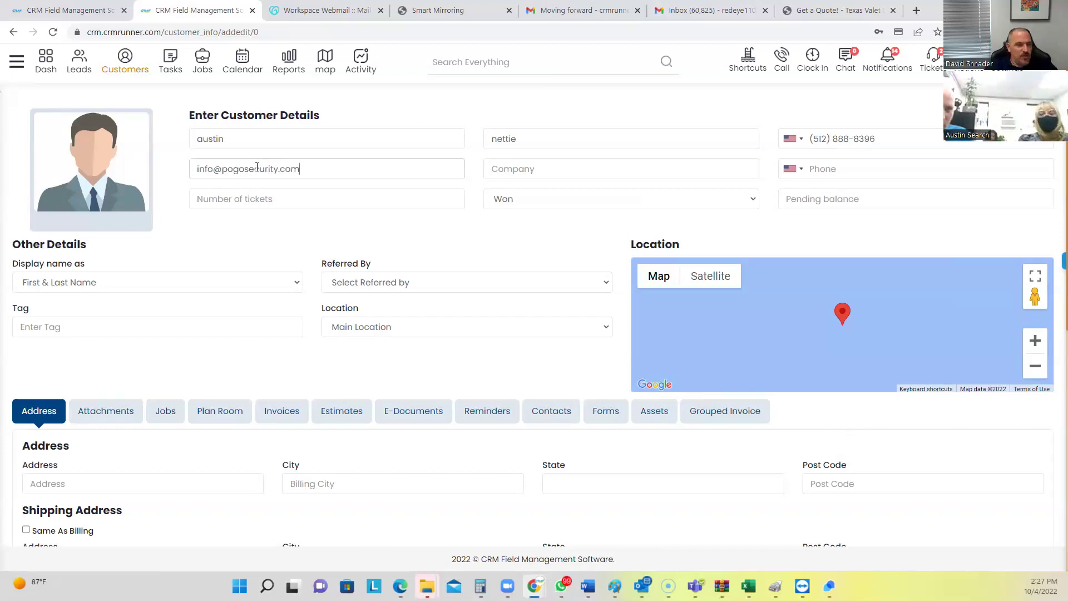
Fill the street address from the suggested Austin, Texas match and Save & Continue
scroll(140, 288, down, 3)
click(122, 301)
text(3456)
click(123, 321)
scroll(782, 293, up, 2)
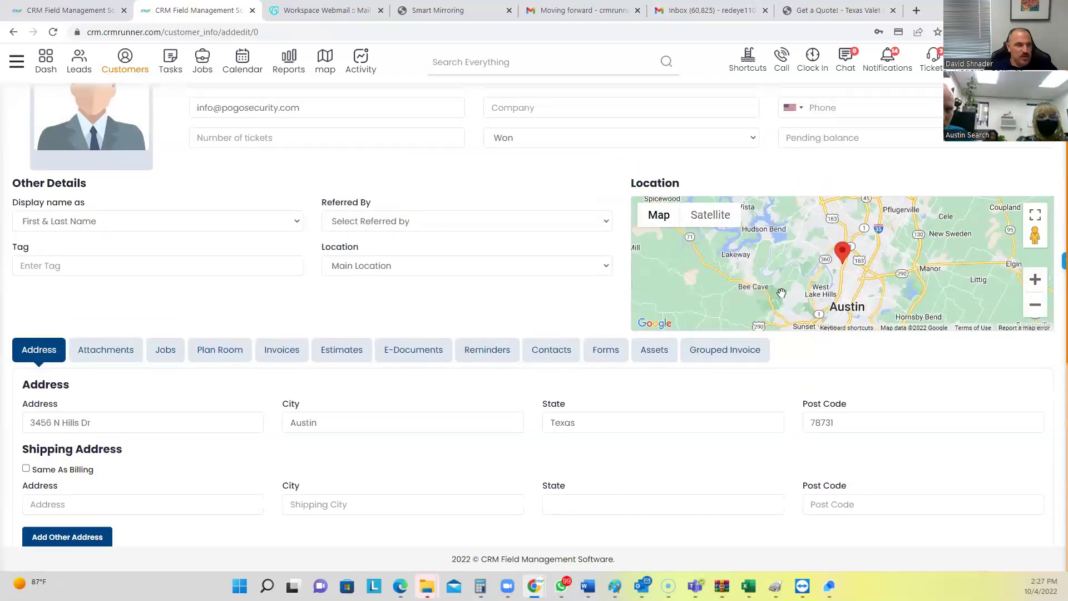
scroll(463, 396, down, 7)
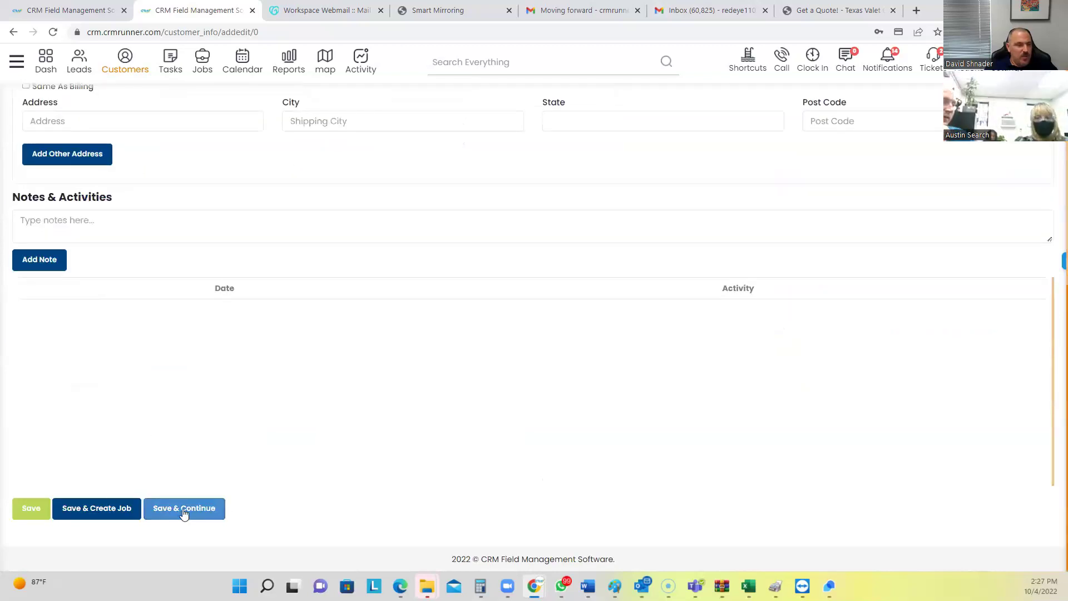
click(184, 509)
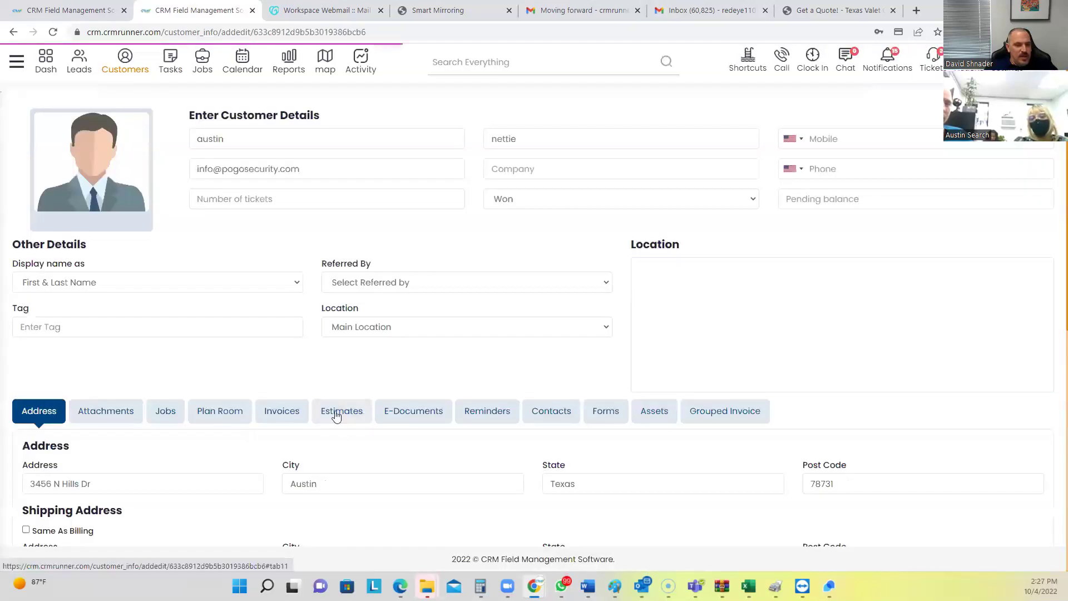
Start a new estimate for the customer and add the 8 IP Cameras Kit package
click(329, 412)
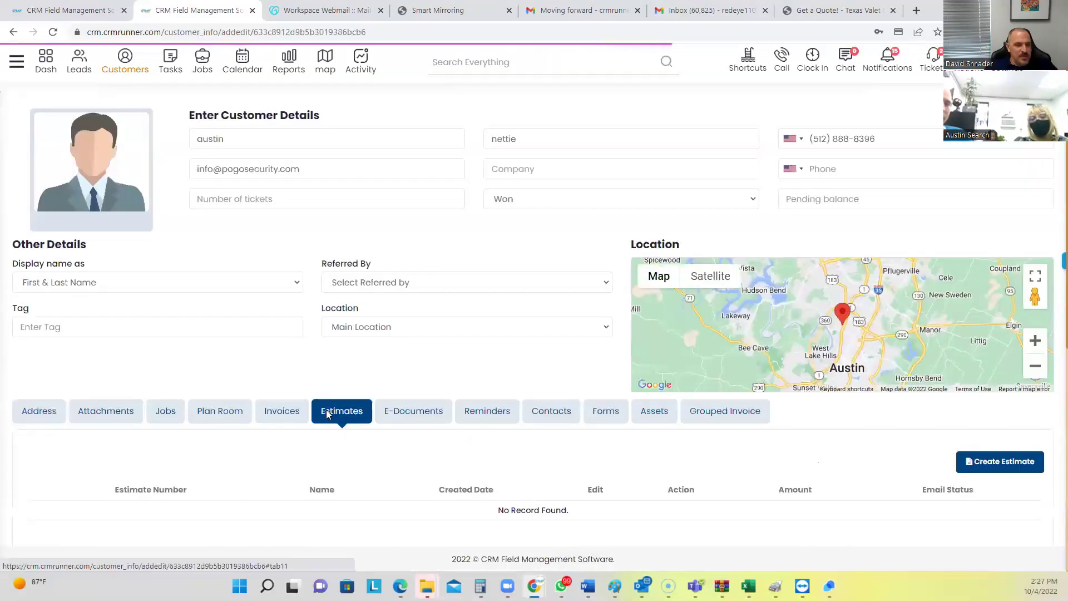
click(748, 61)
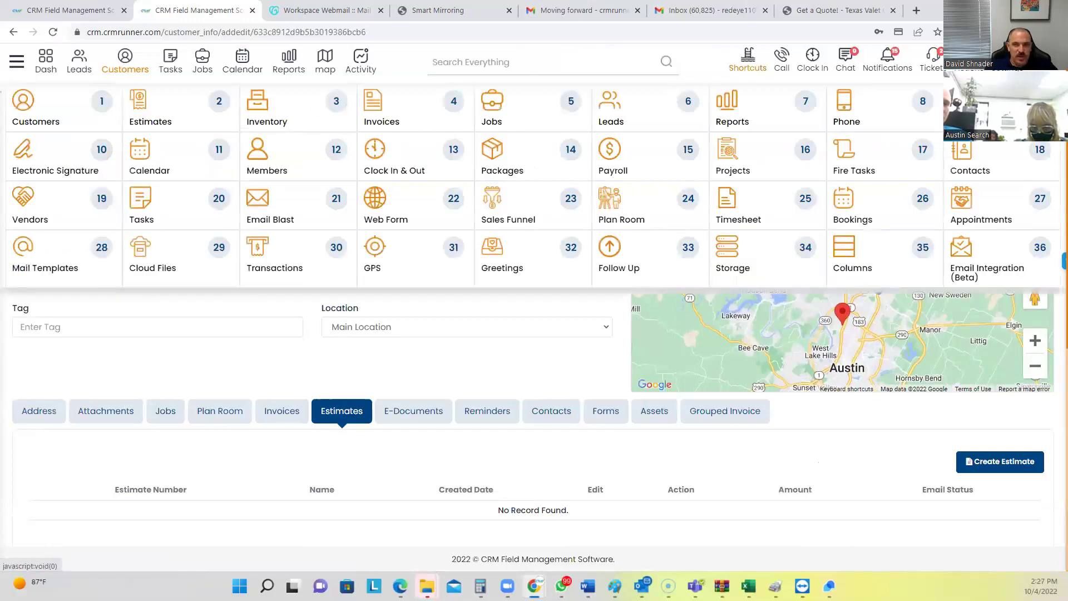
click(748, 62)
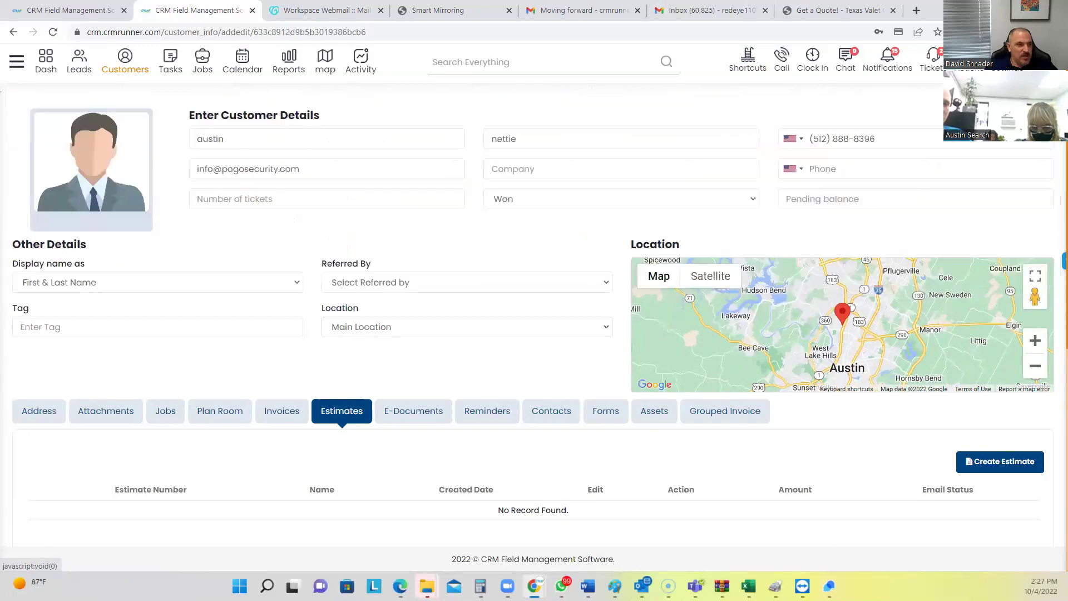
click(998, 466)
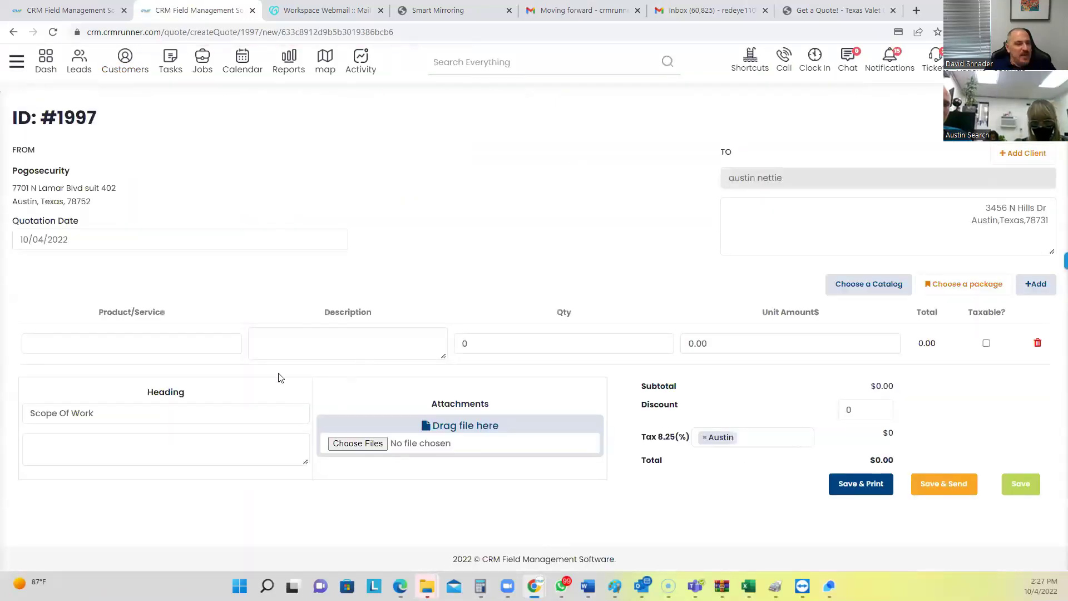
click(943, 282)
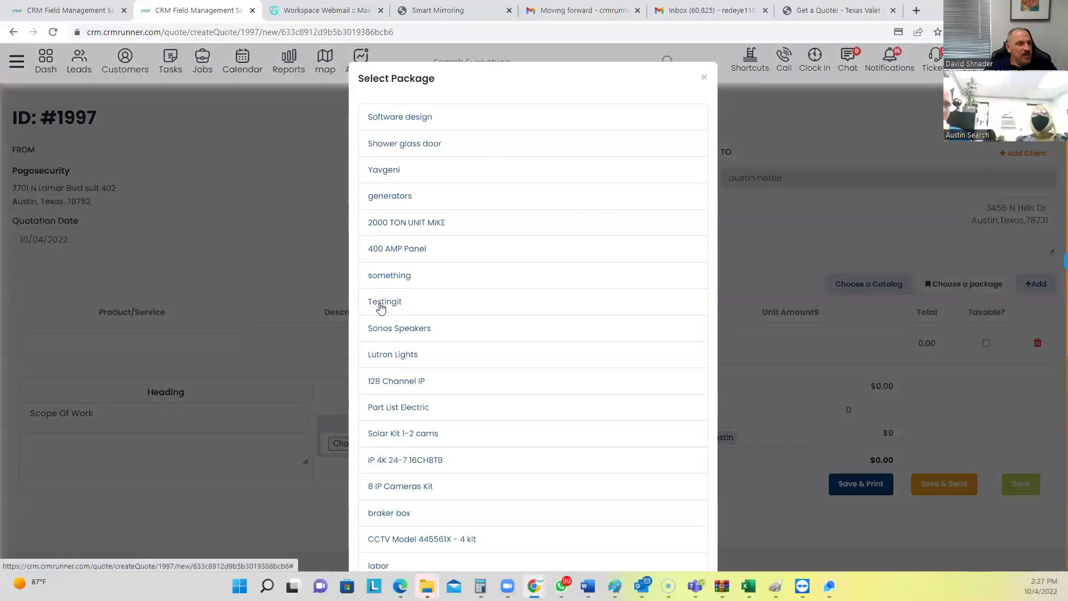
scroll(380, 306, down, 1)
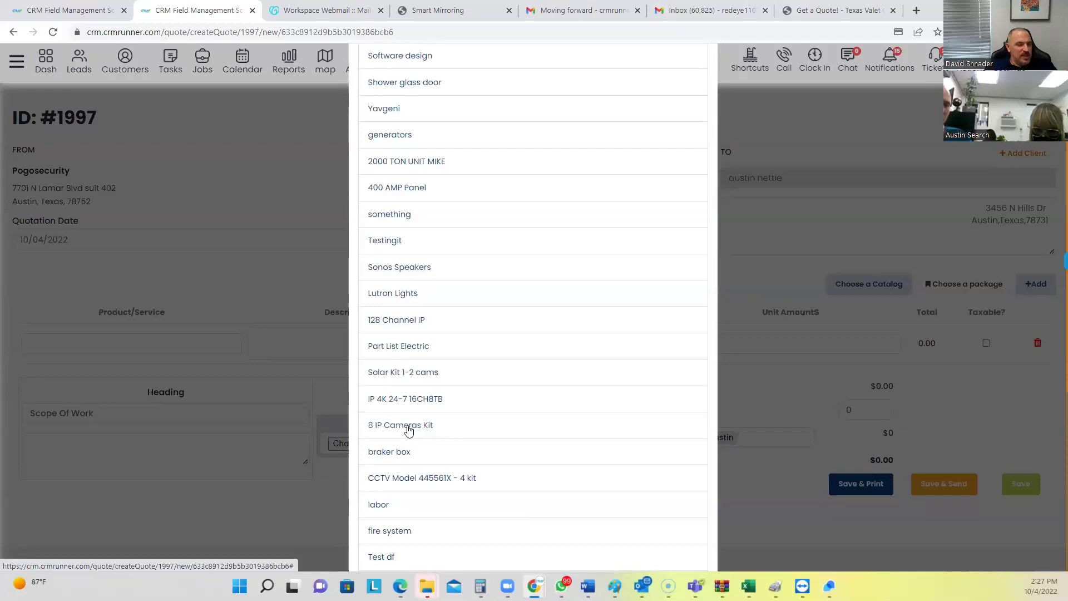
click(408, 428)
Change the Back Box quantity to 5 and save the $4550.00 quote
scroll(383, 148, down, 6)
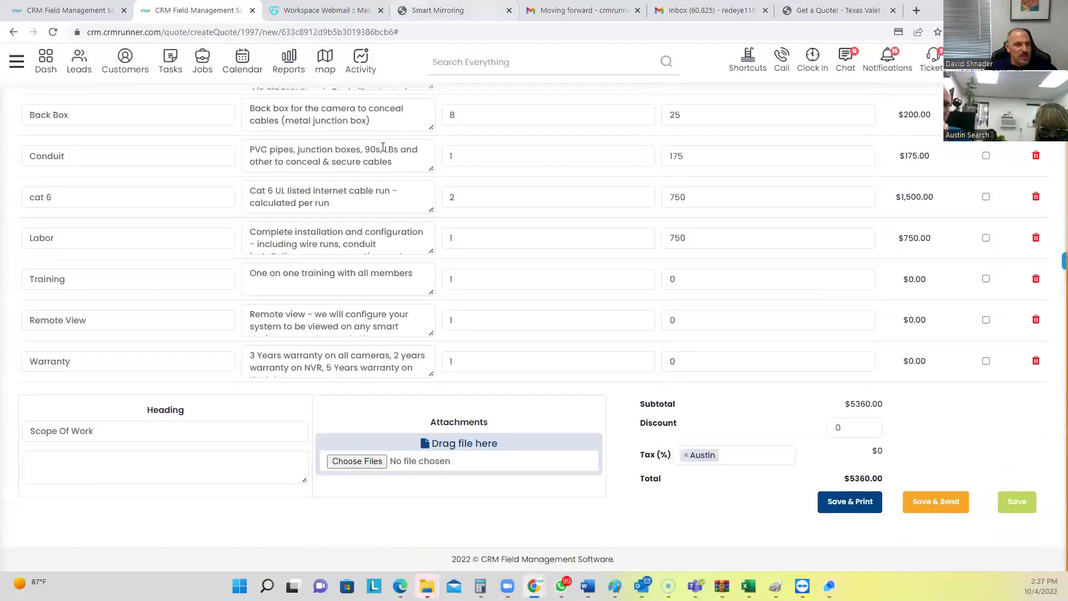
scroll(364, 343, up, 4)
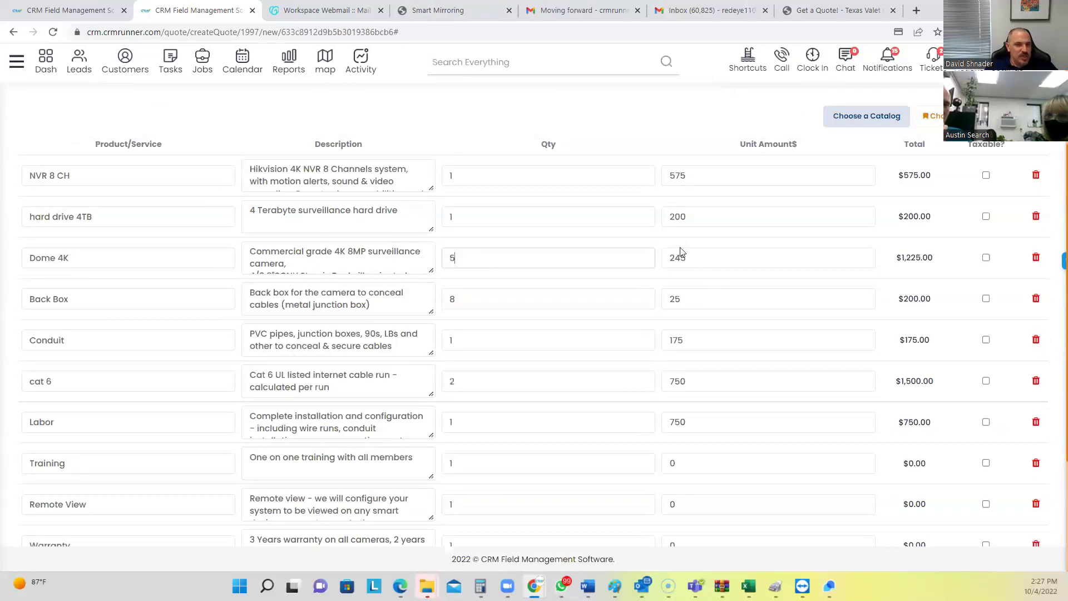
double_click(477, 305)
text(5)
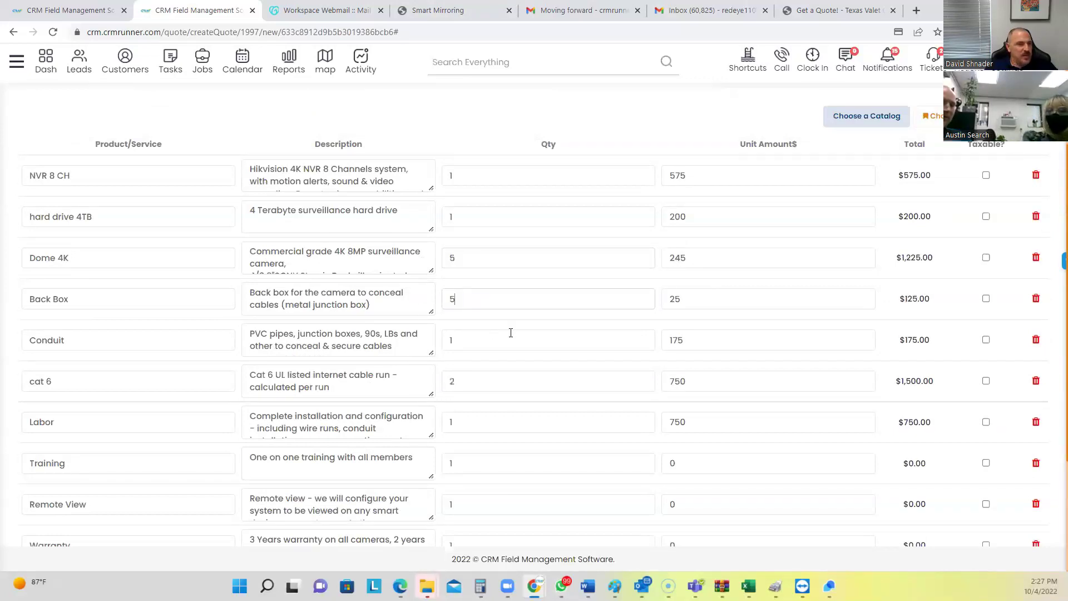
scroll(538, 342, down, 4)
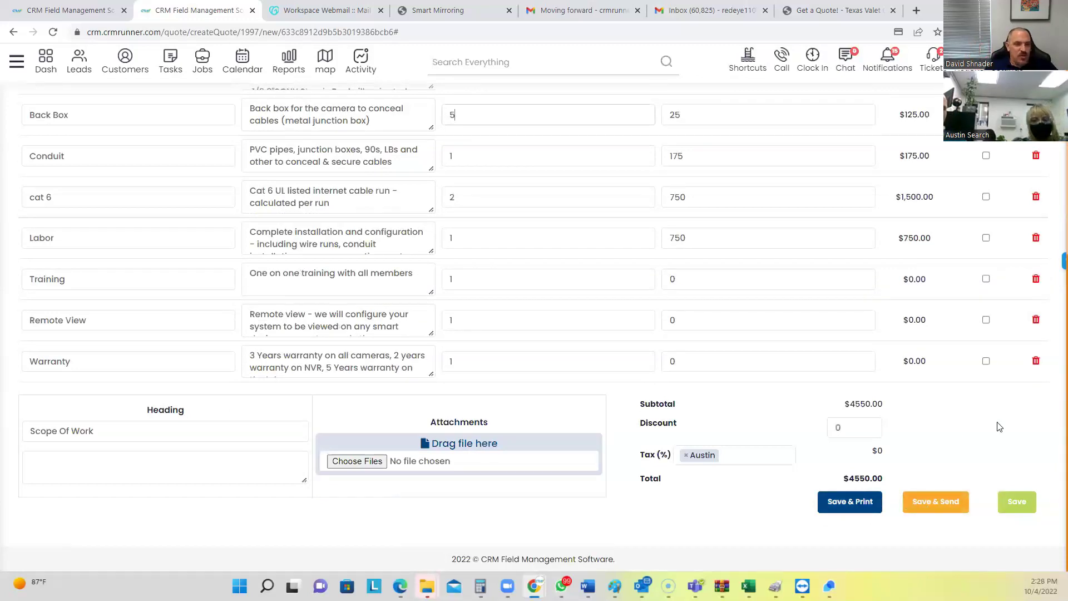
click(1019, 501)
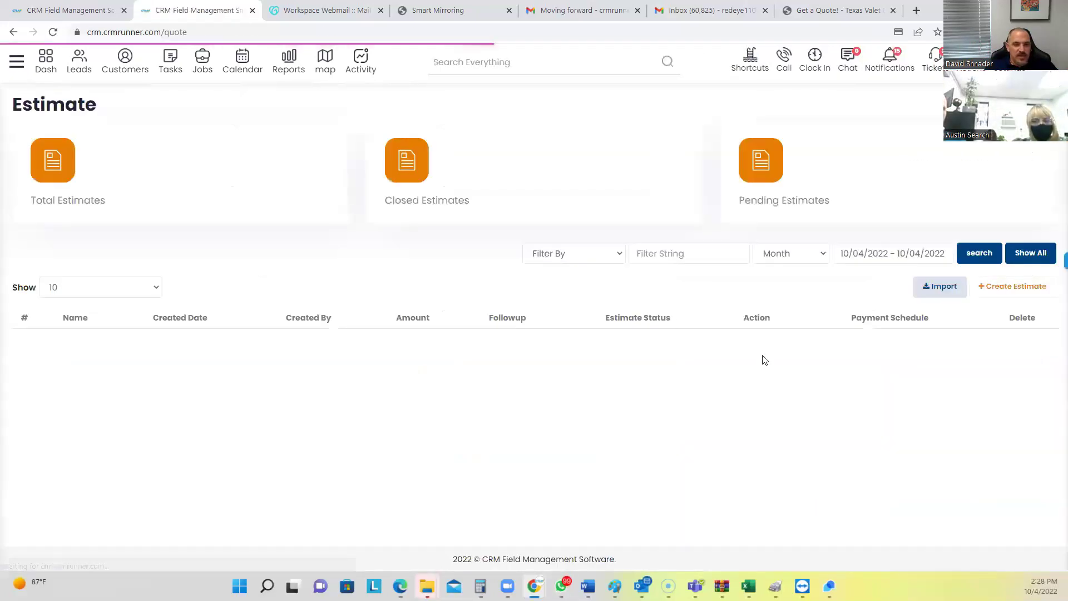
Open estimate 1997's PDF in a new tab and scroll through its cover and item table
click(788, 376)
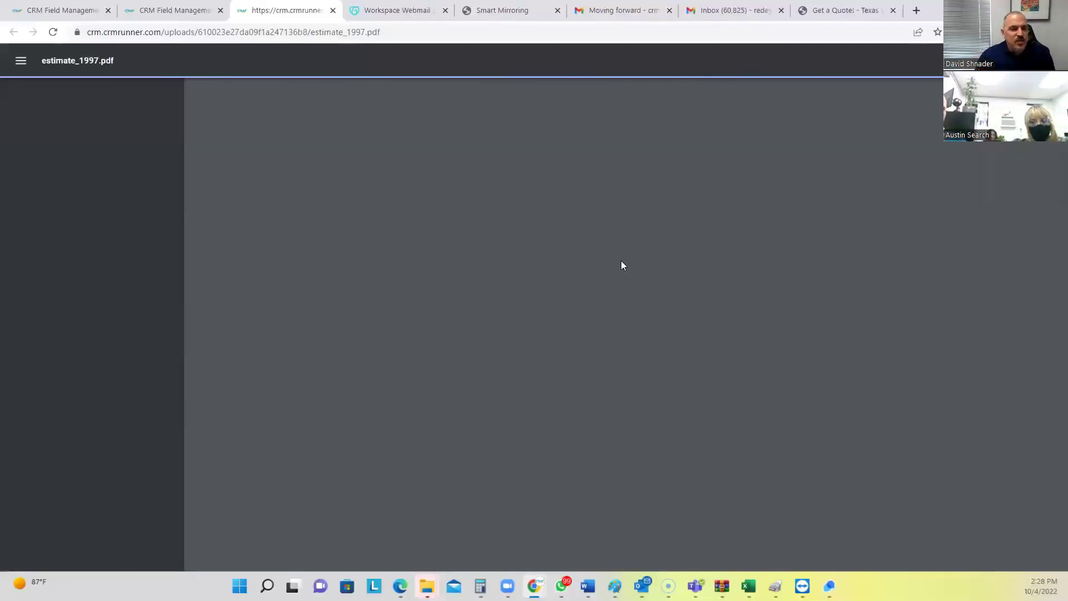
scroll(579, 289, down, 3)
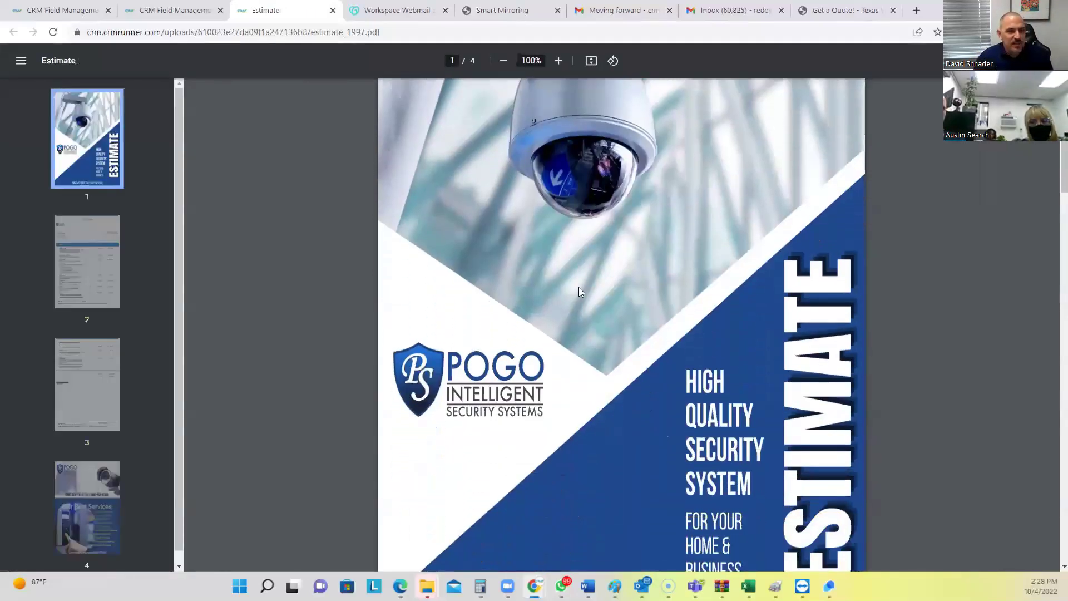
scroll(580, 288, up, 3)
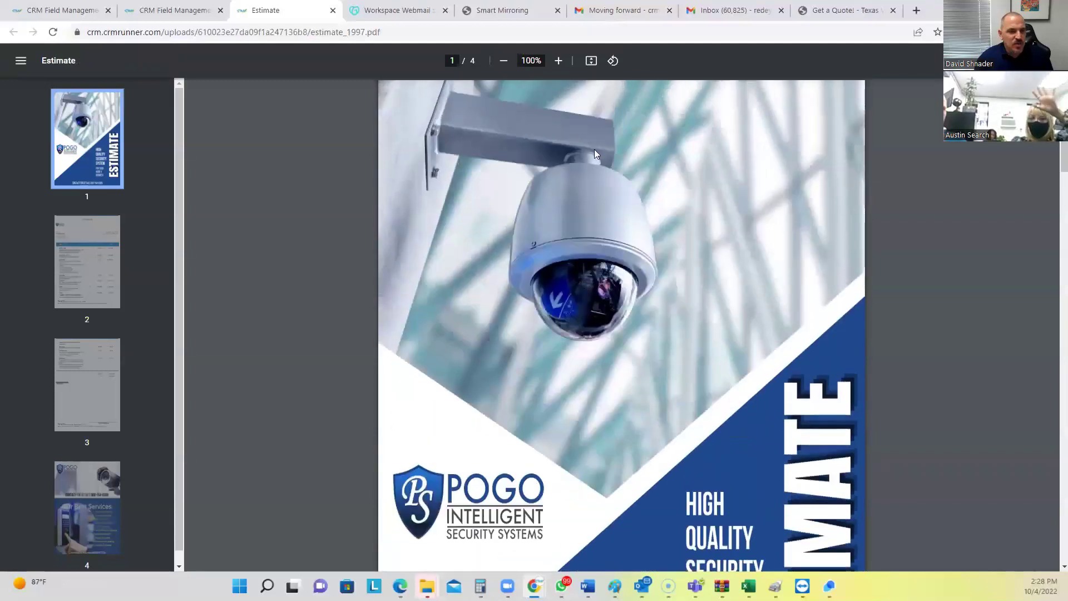
scroll(539, 309, down, 1)
scroll(538, 309, down, 15)
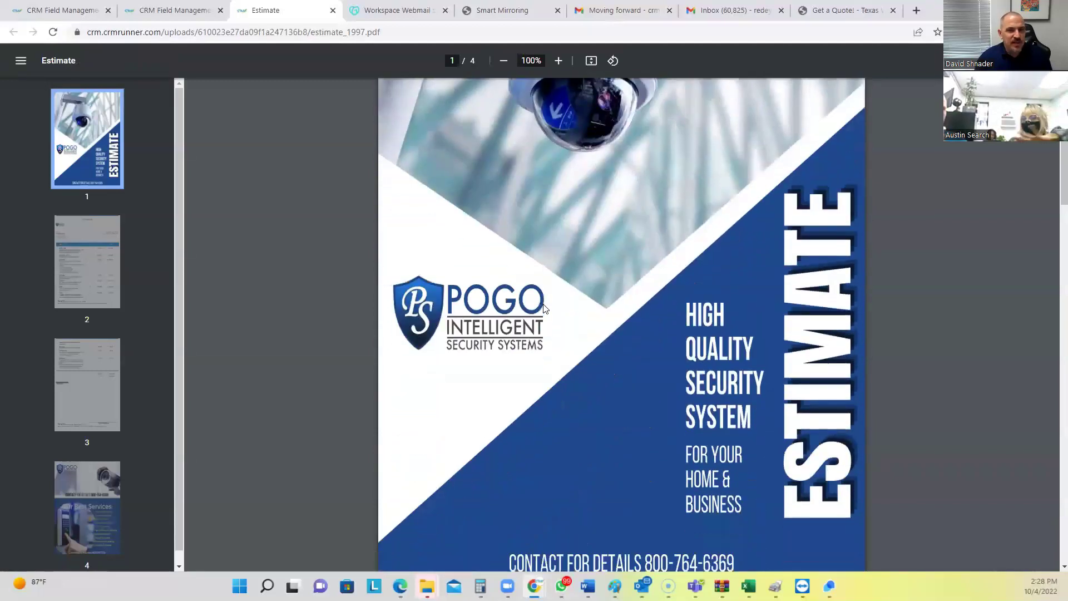
scroll(549, 304, down, 12)
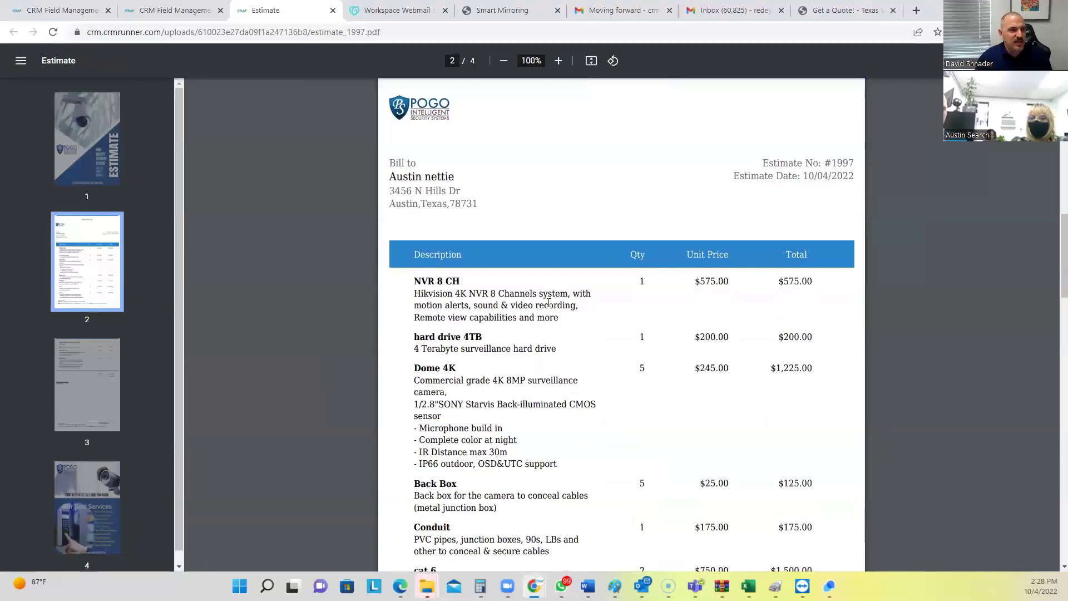
scroll(551, 306, down, 5)
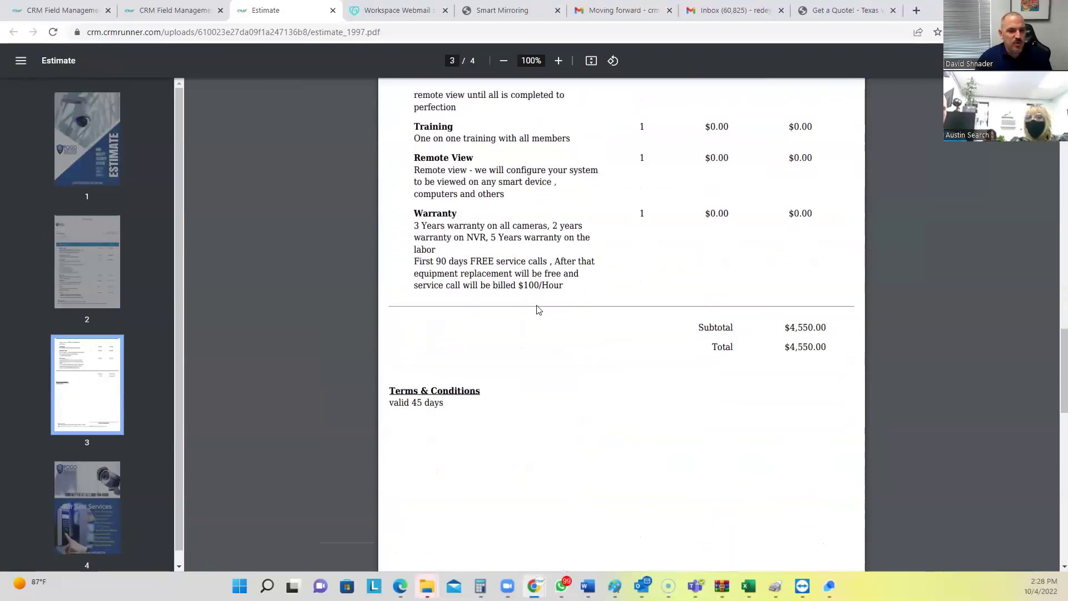
Review the remaining terms and services flyer pages, then return to the Estimate list
drag(398, 265, 450, 277)
click(496, 339)
scroll(675, 386, down, 3)
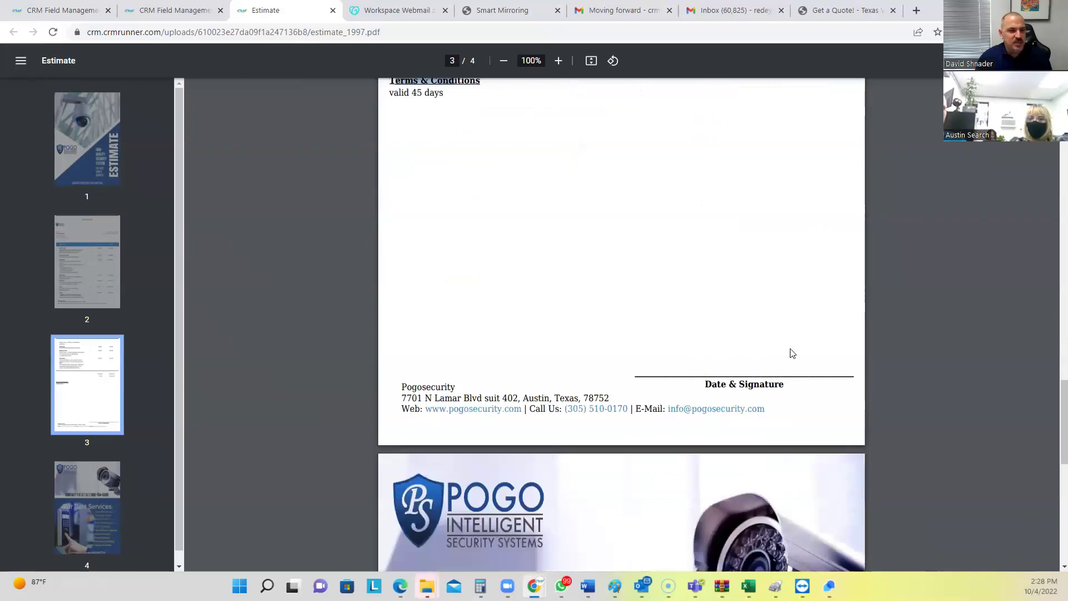
scroll(757, 350, down, 5)
scroll(742, 354, down, 5)
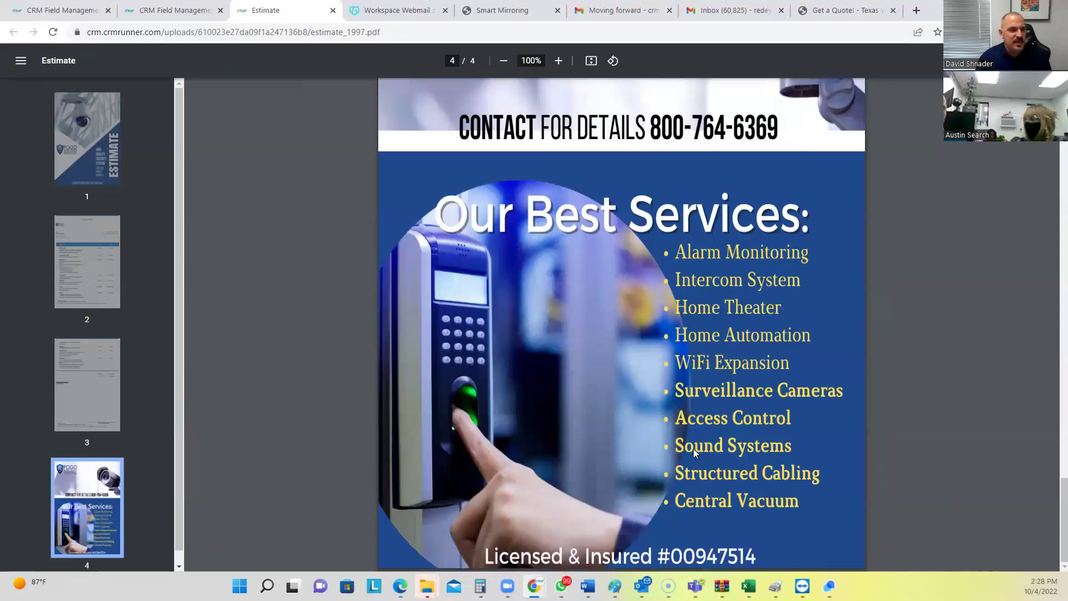
scroll(608, 445, up, 3)
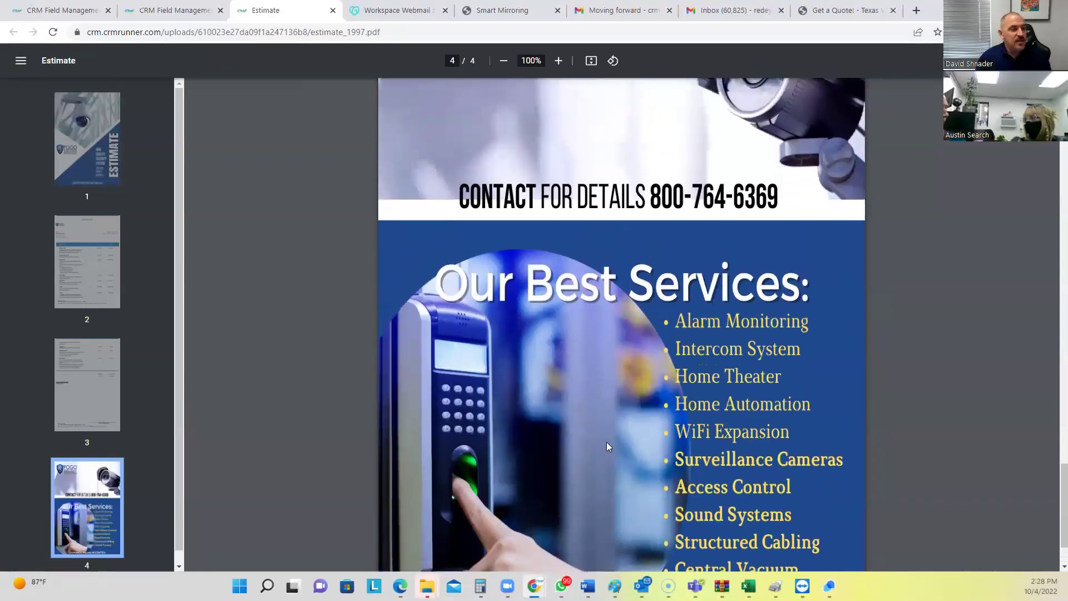
scroll(604, 441, up, 2)
scroll(604, 440, up, 5)
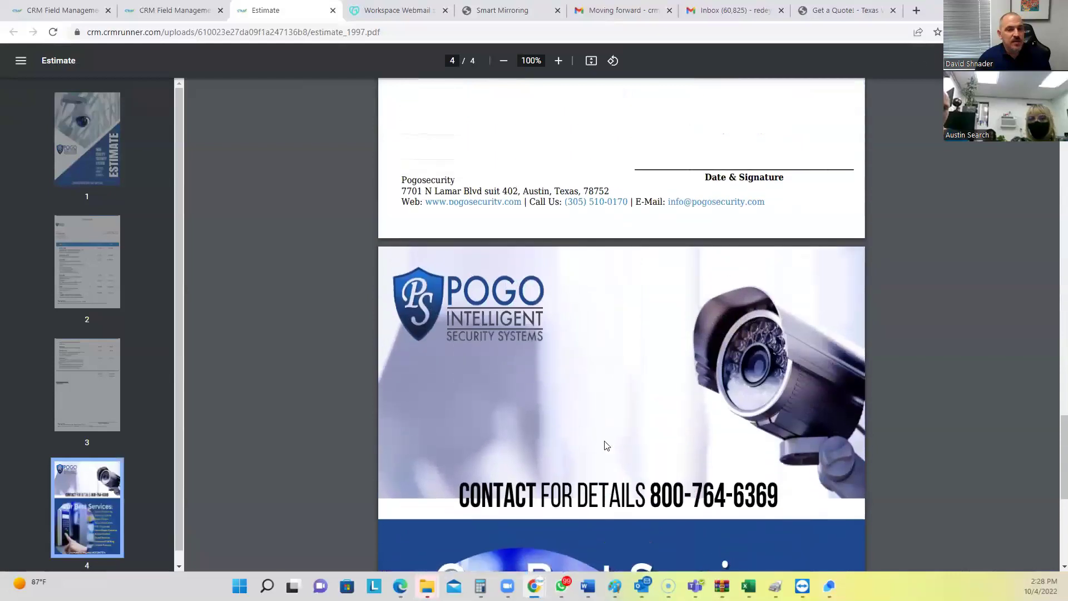
click(565, 332)
scroll(564, 331, up, 2)
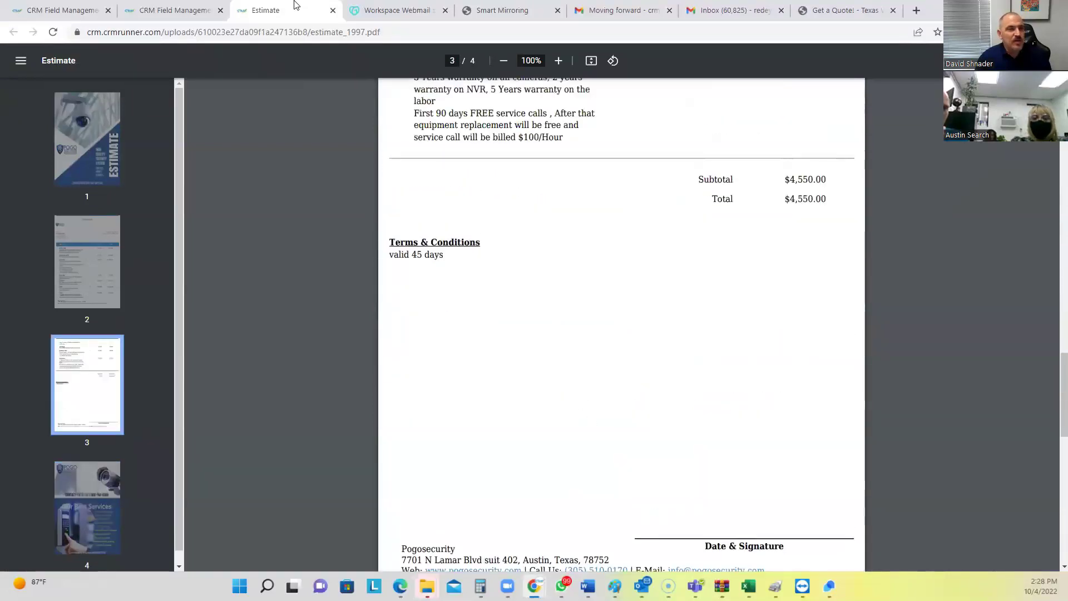
click(178, 9)
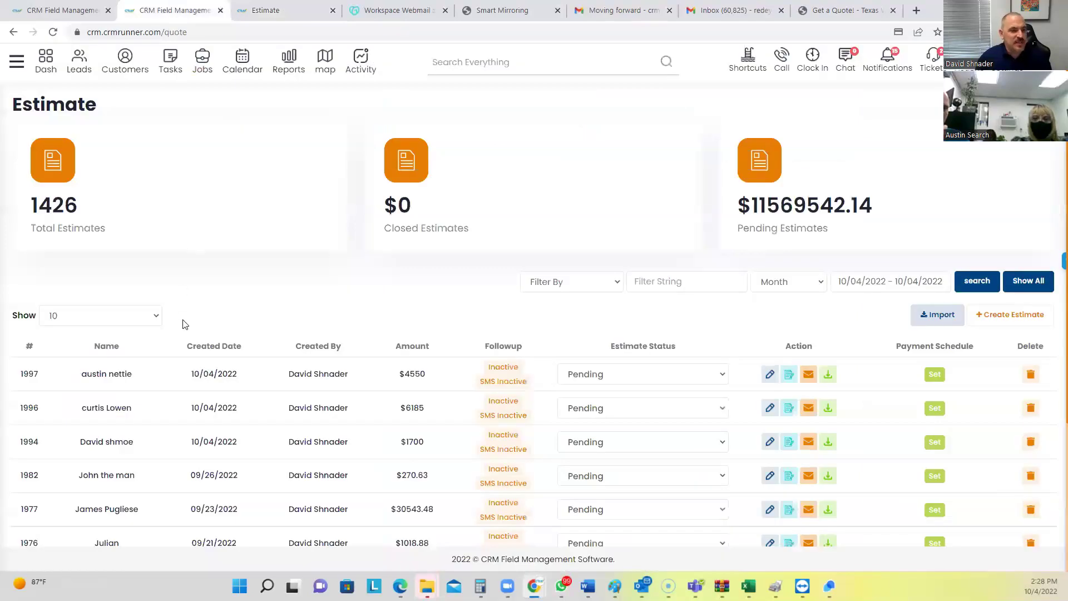
Email estimate 1997 with subject 'Estimate - From pogo security' and move to the webmail tab
click(809, 377)
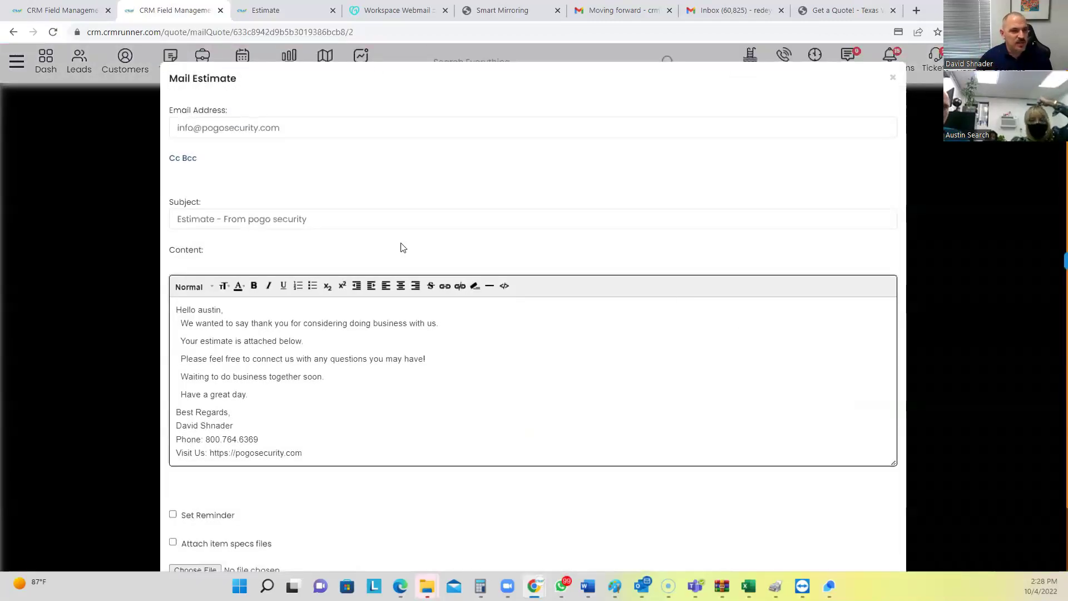
scroll(384, 279, down, 2)
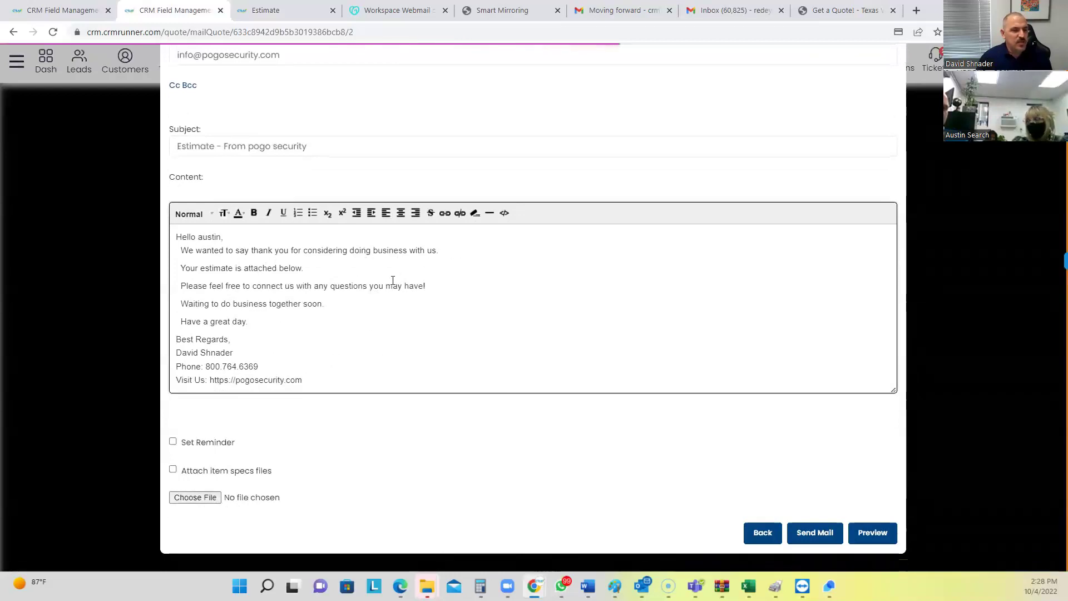
click(804, 535)
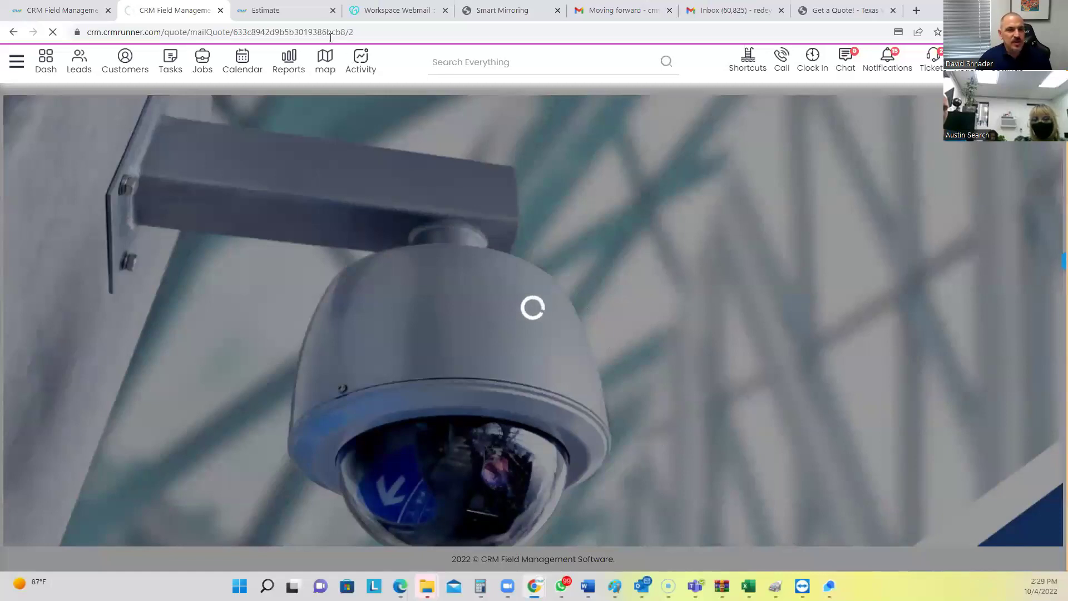
click(390, 10)
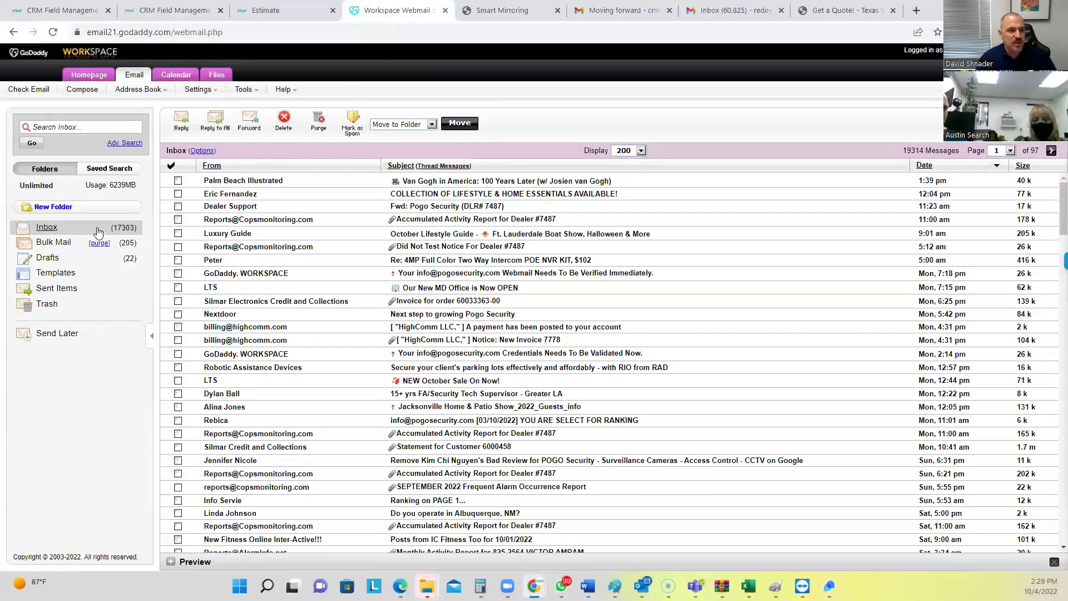
Refresh the webmail inbox until the 'Estimate - From pogo security' email appears, then return to CRM
click(98, 232)
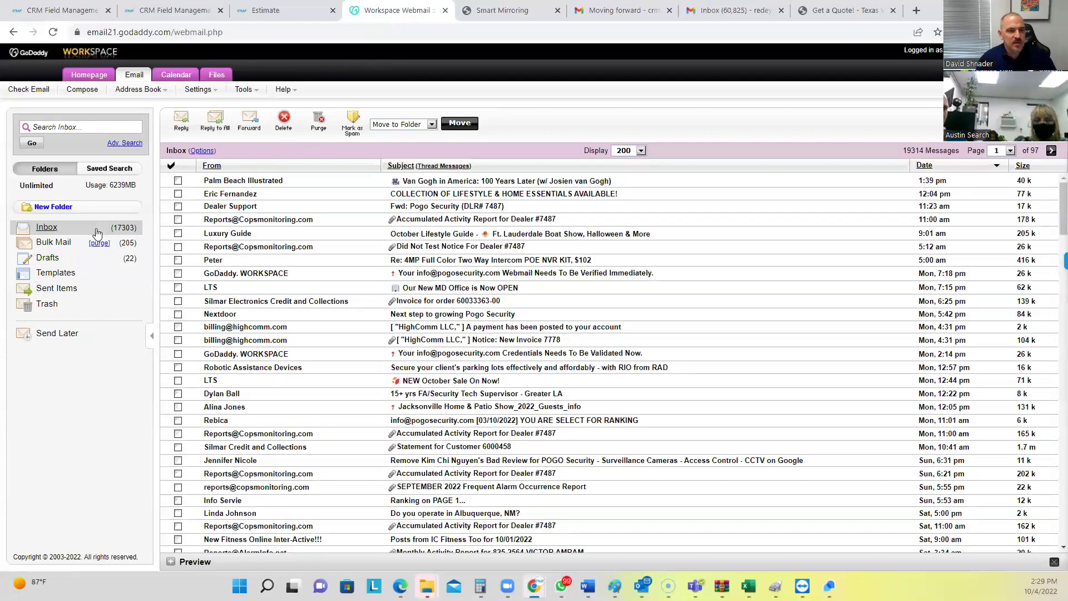
click(98, 232)
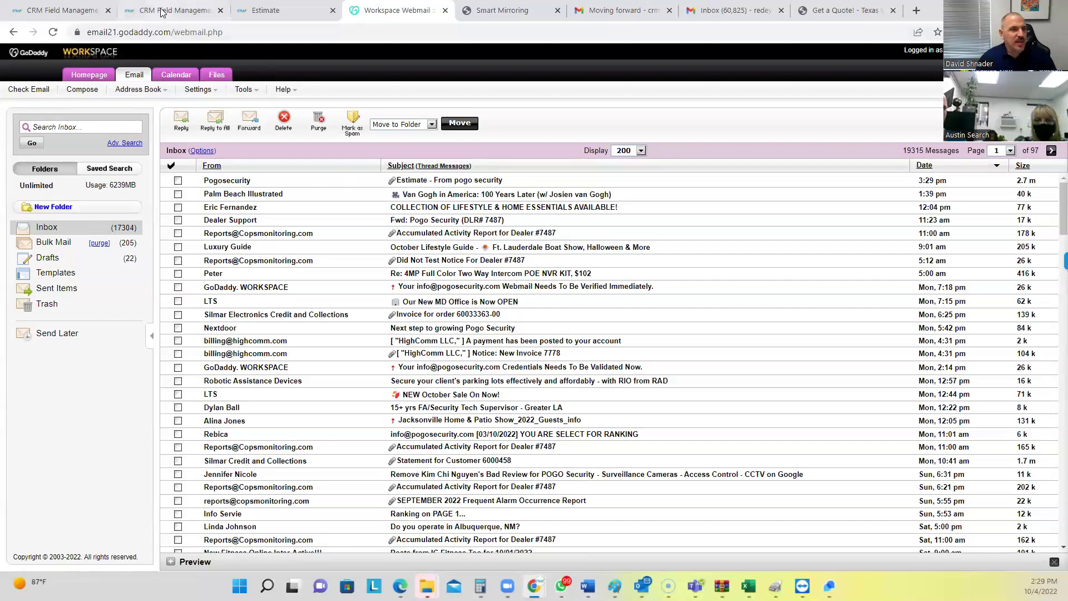
click(177, 10)
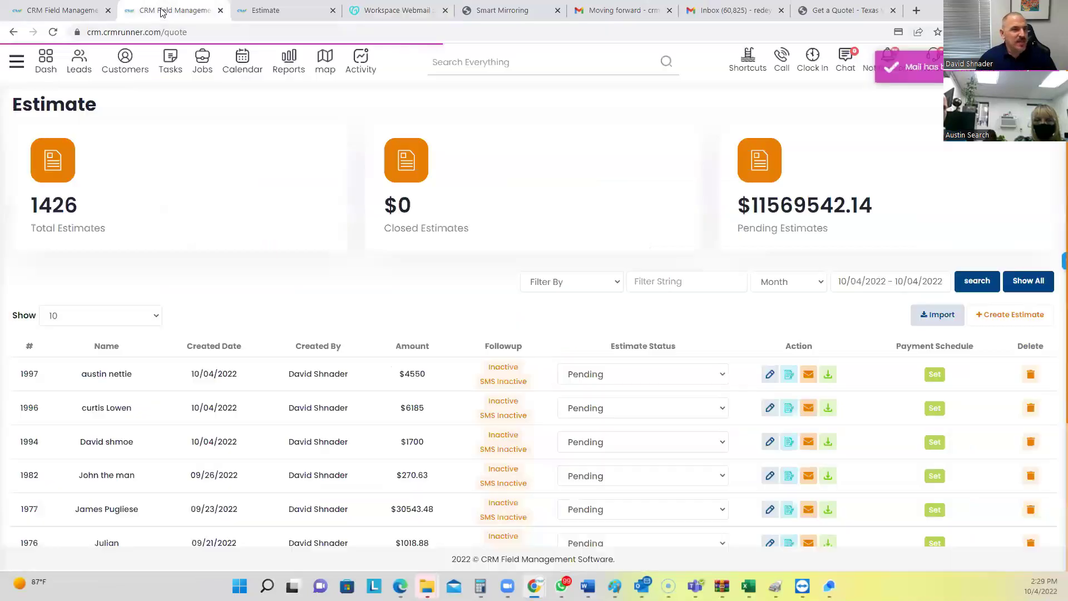
Change the first customer's SMS status from None to Estimate Sent, then go to webmail
click(124, 60)
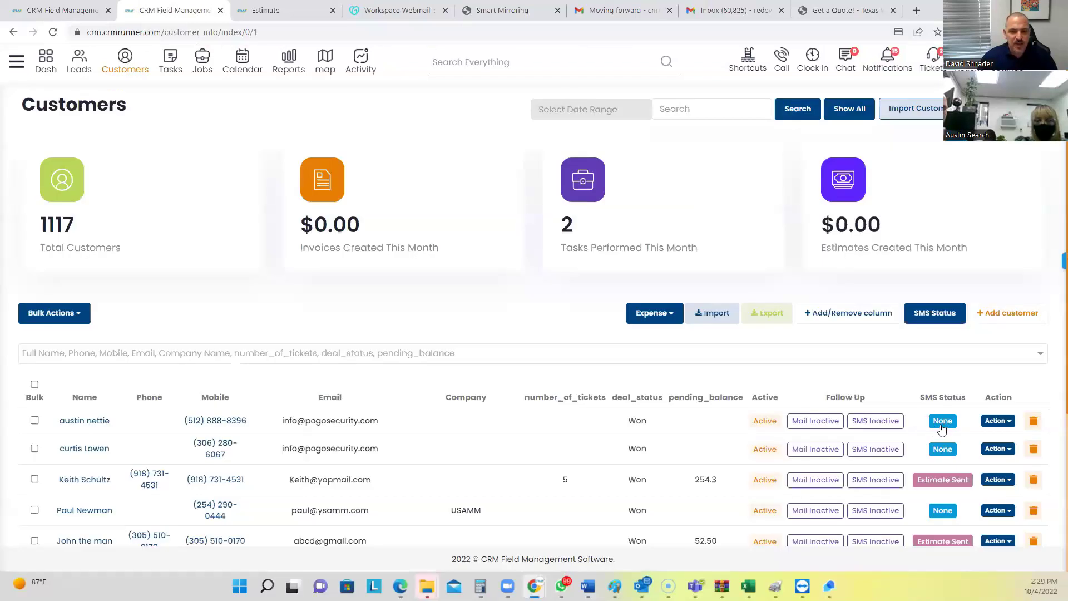
click(943, 420)
scroll(941, 473, down, 2)
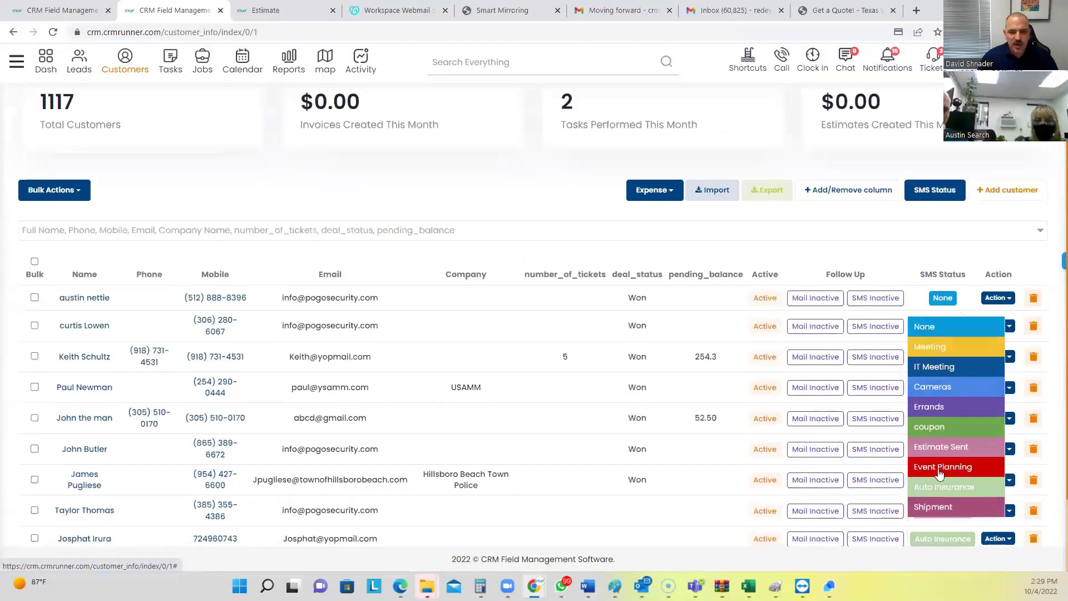
click(940, 447)
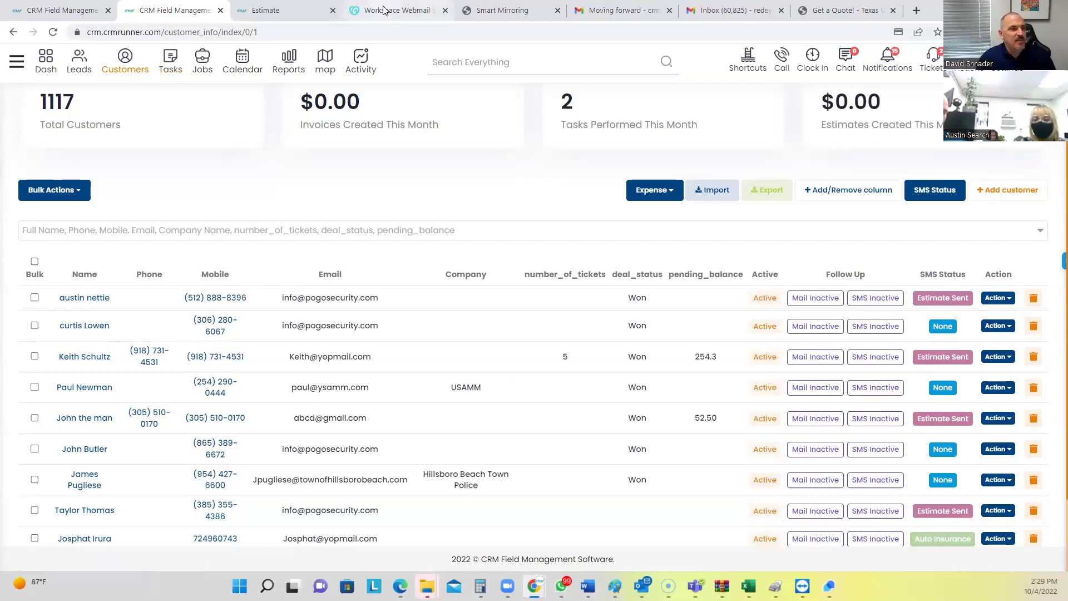
click(367, 14)
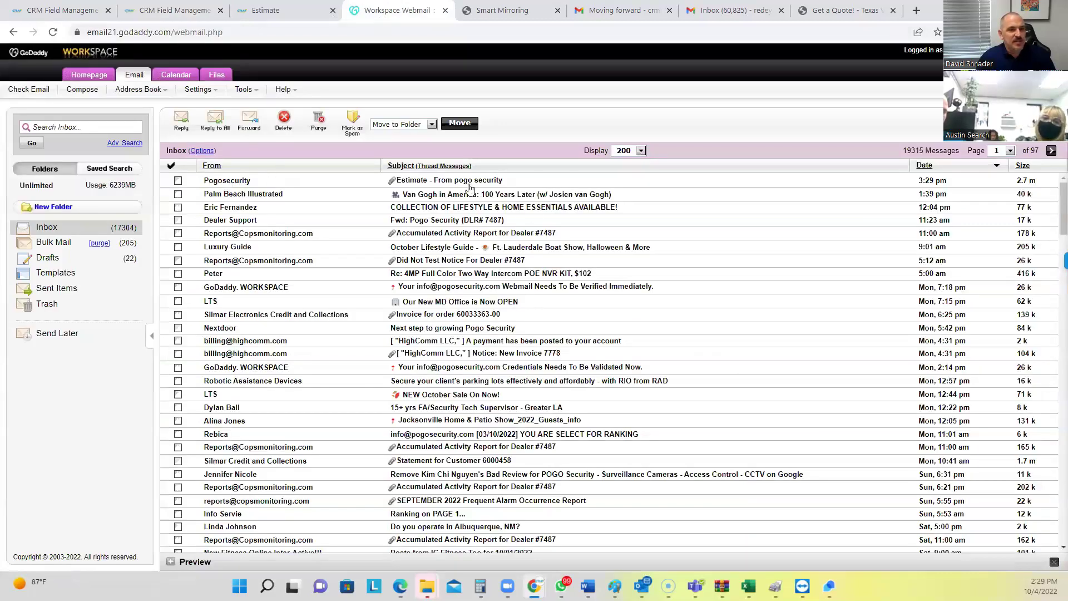
Open the received estimate email and highlight its body text and the 4550 price
click(468, 180)
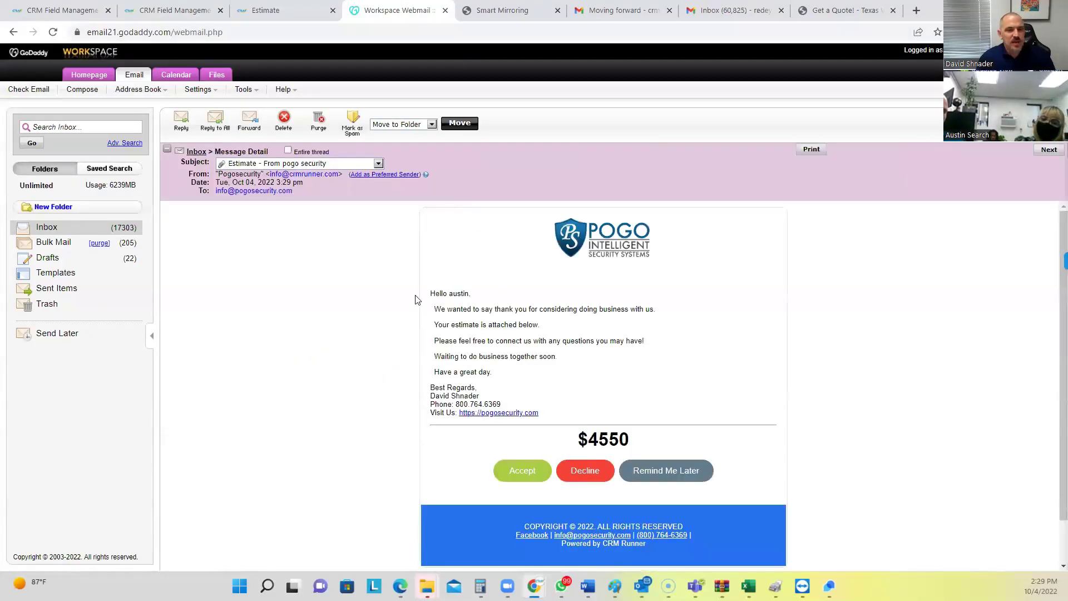
drag(438, 310, 527, 375)
scroll(522, 358, down, 1)
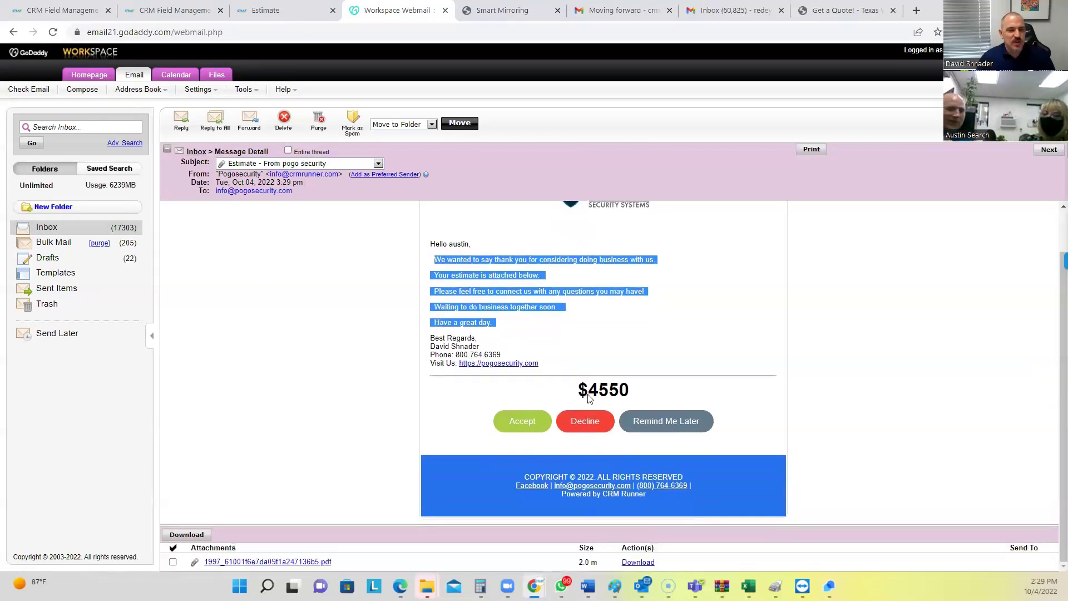
click(598, 396)
double_click(598, 395)
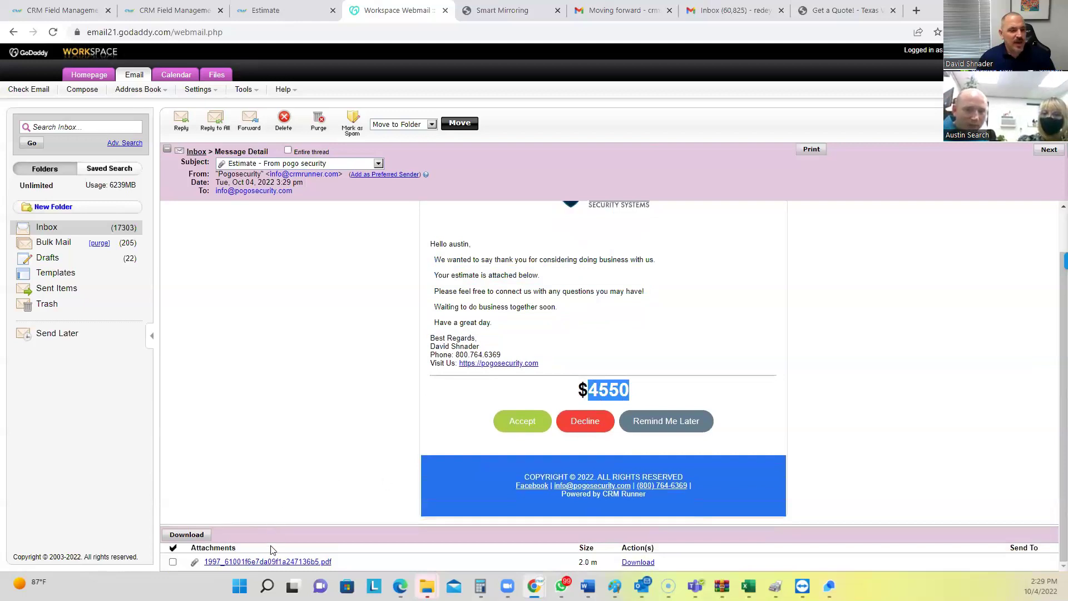
Download and view the attached estimate PDF, then follow the email's accept link
click(266, 563)
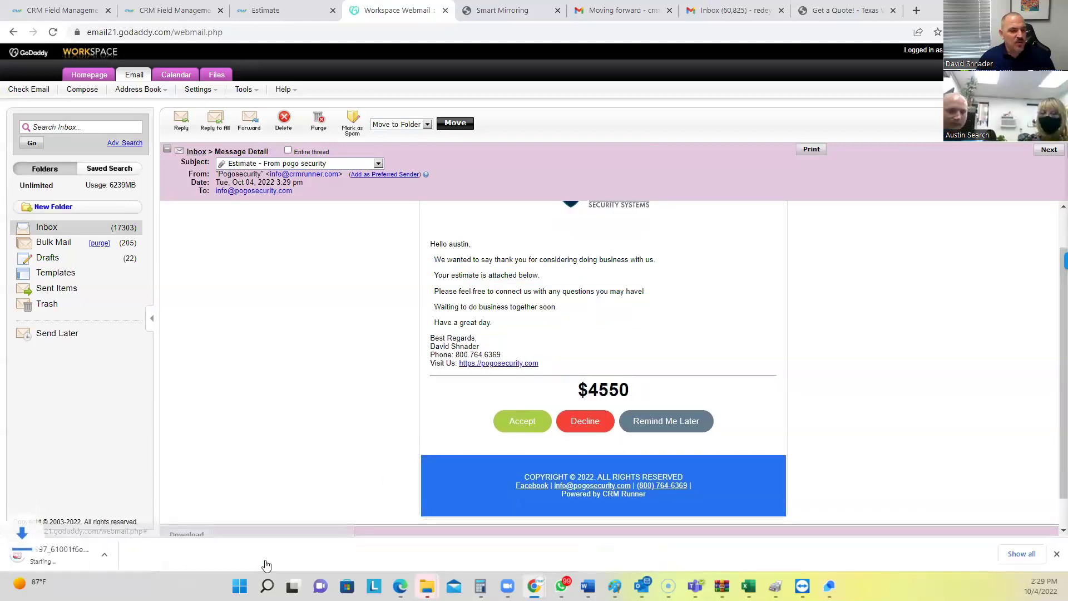
click(64, 551)
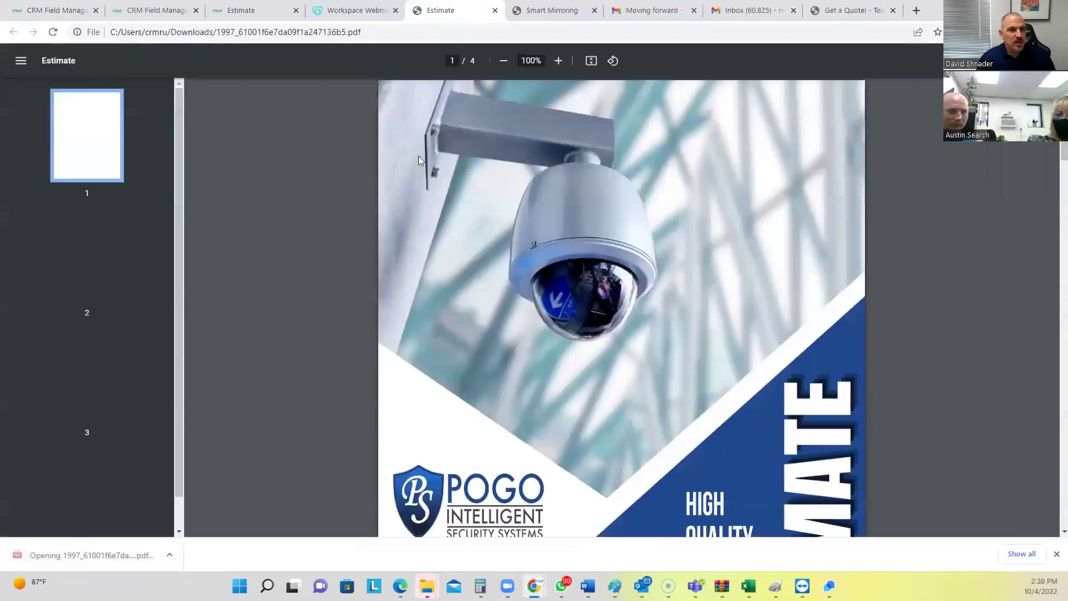
key(ctrl+w)
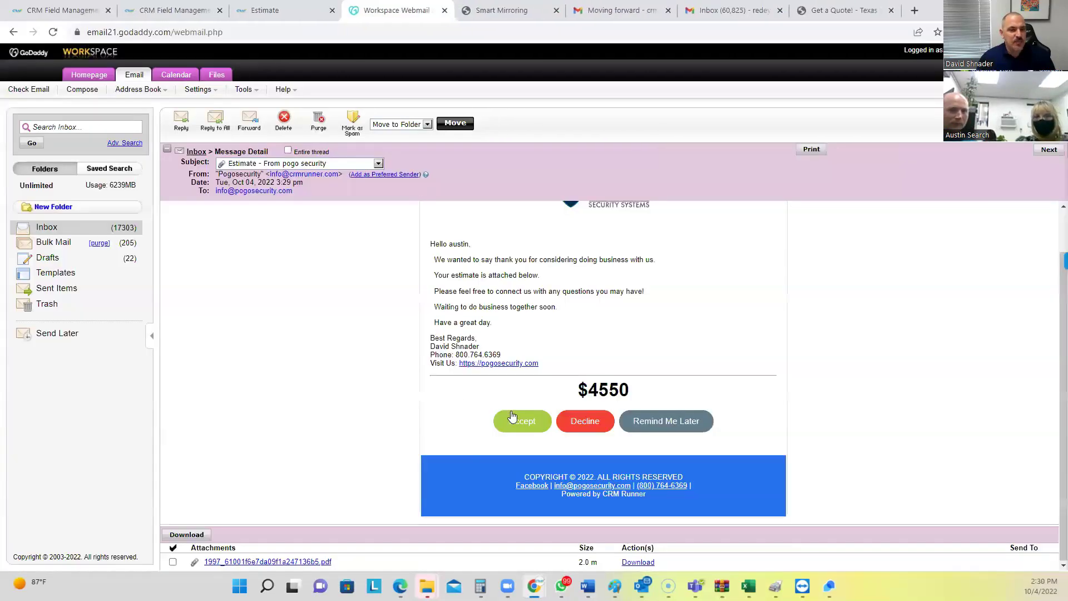
click(517, 418)
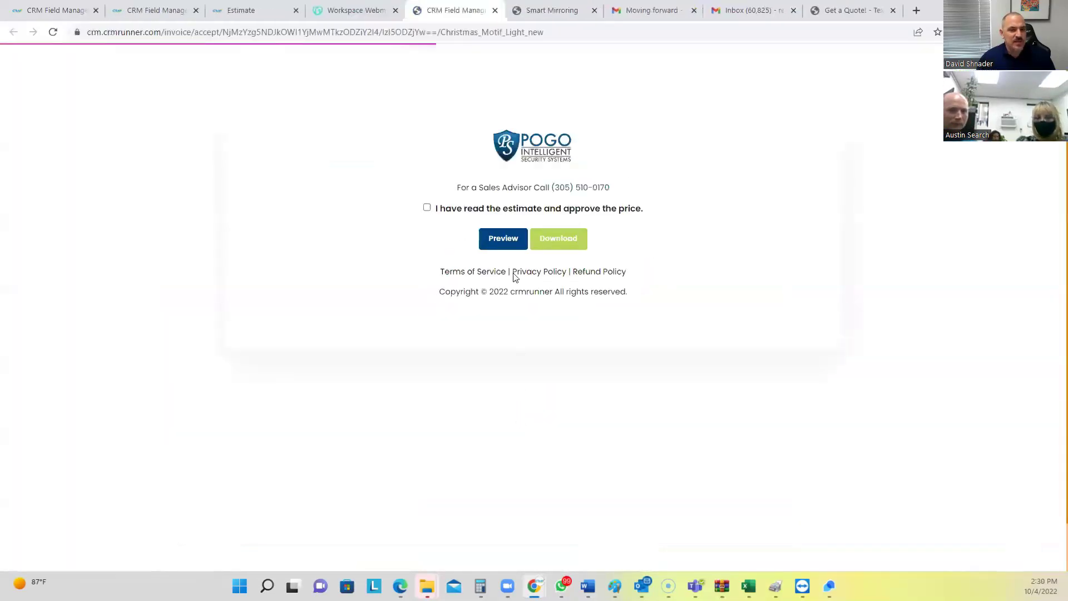
Approve estimate #1997 with a typed signature in the second style, then return to CRM
click(427, 208)
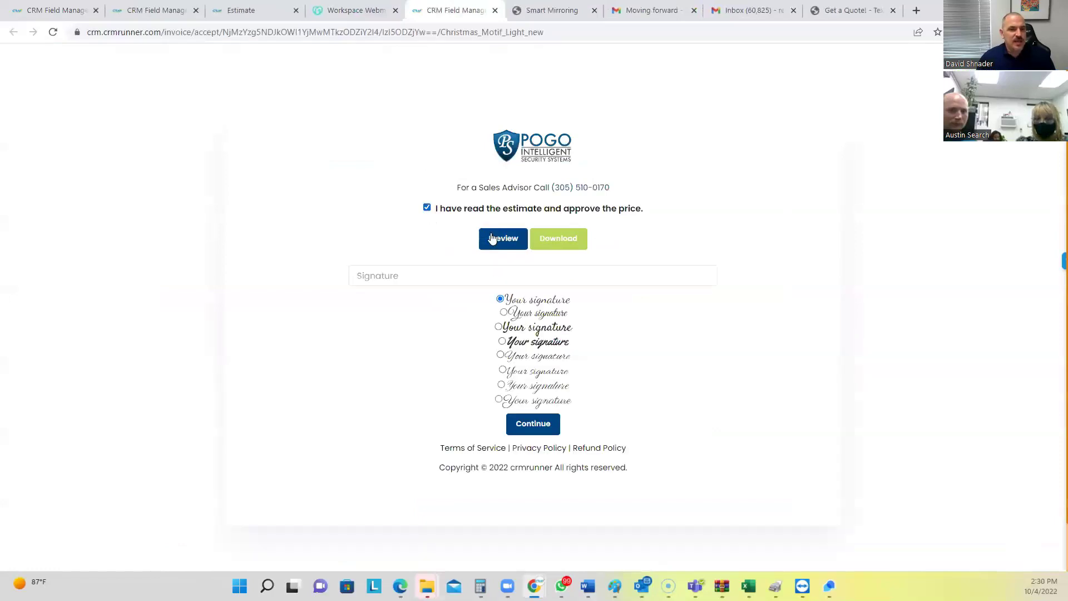
click(436, 270)
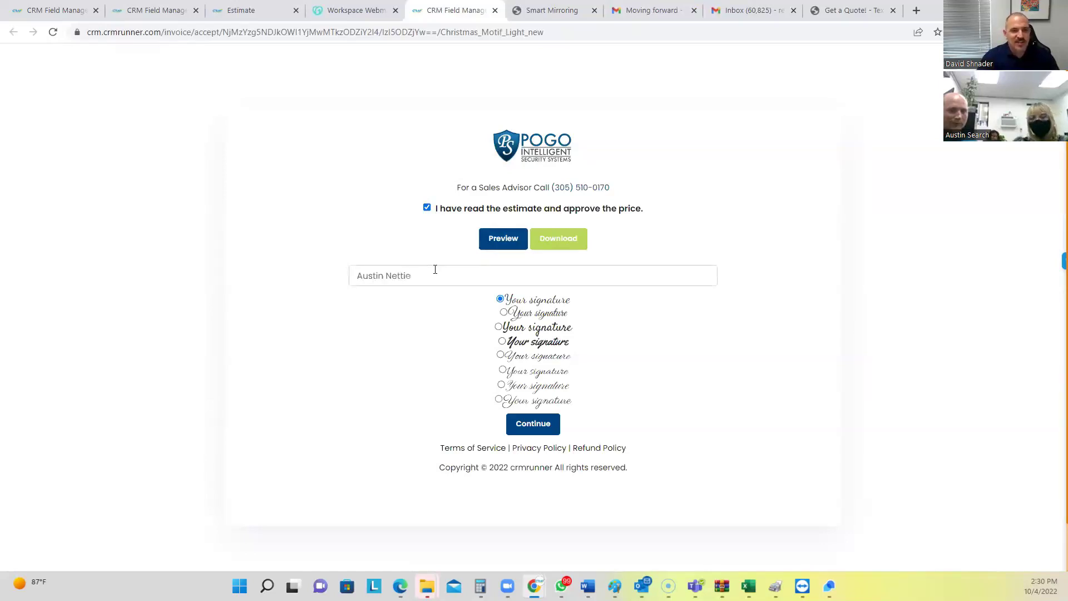
click(503, 313)
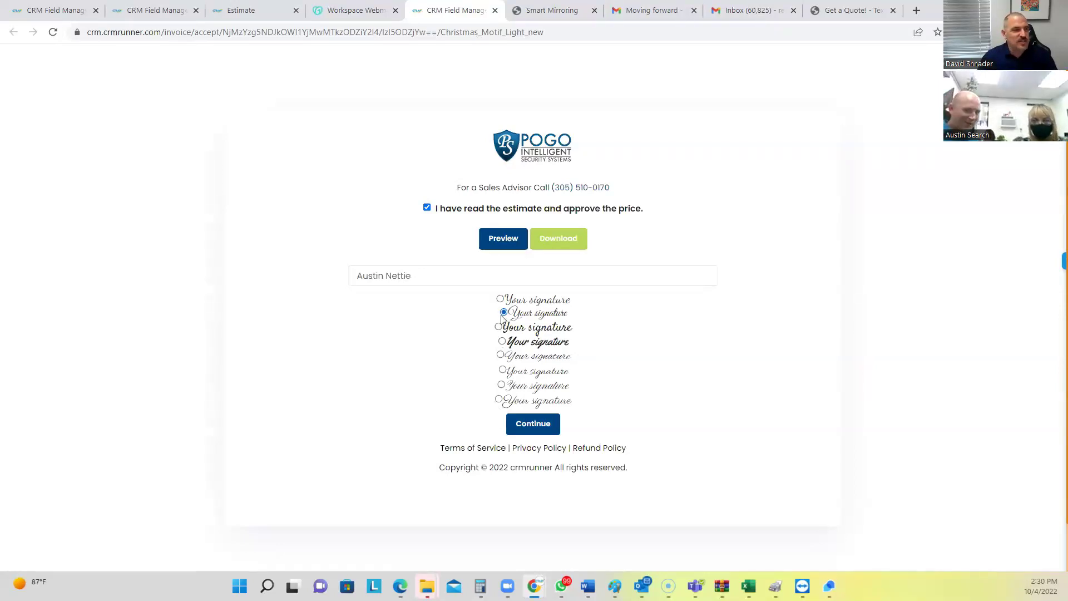
click(535, 430)
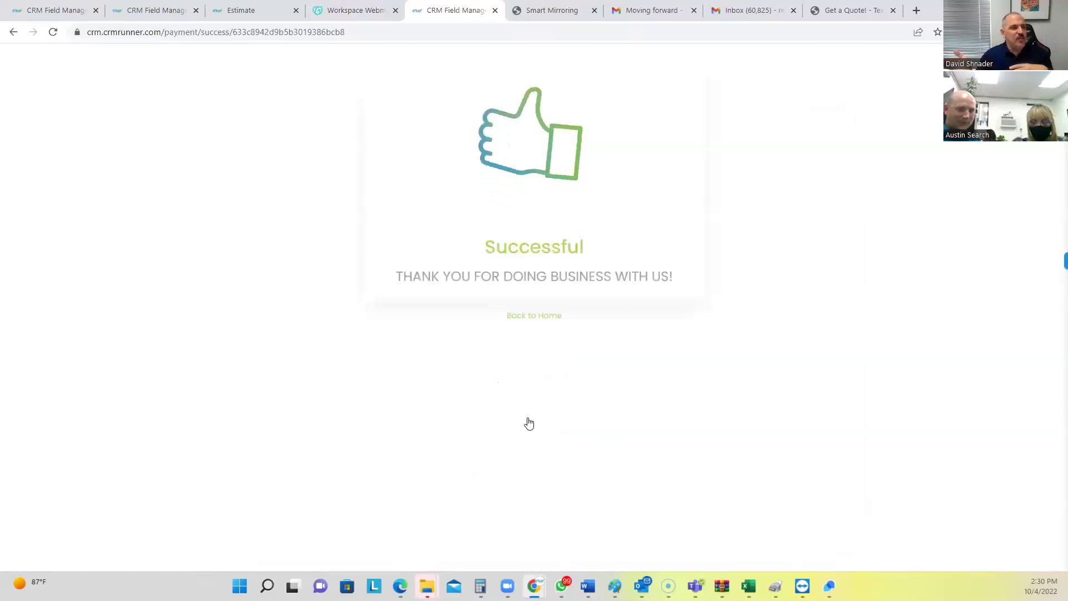
click(235, 8)
click(153, 10)
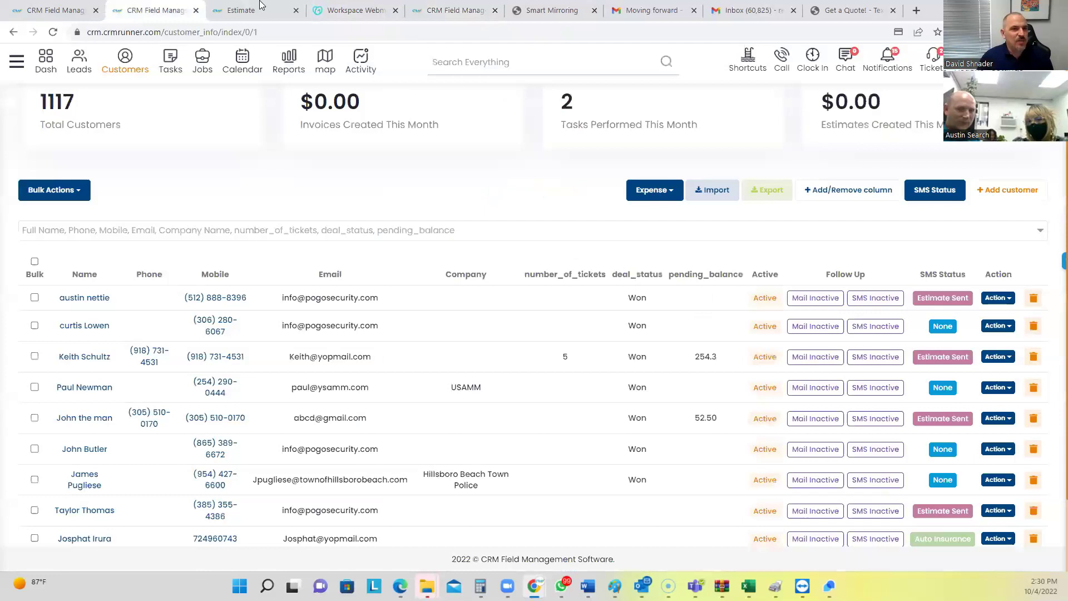
Open the 'Estimate #1997 Accepted' email and download and open its invoice_1997 PDF
click(417, 10)
click(351, 9)
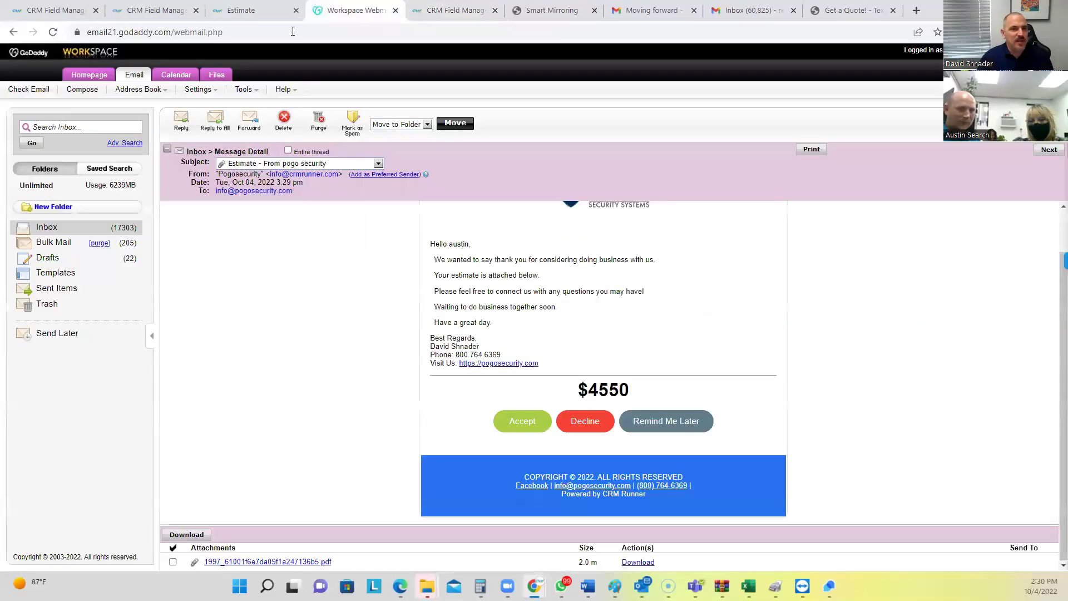
click(72, 228)
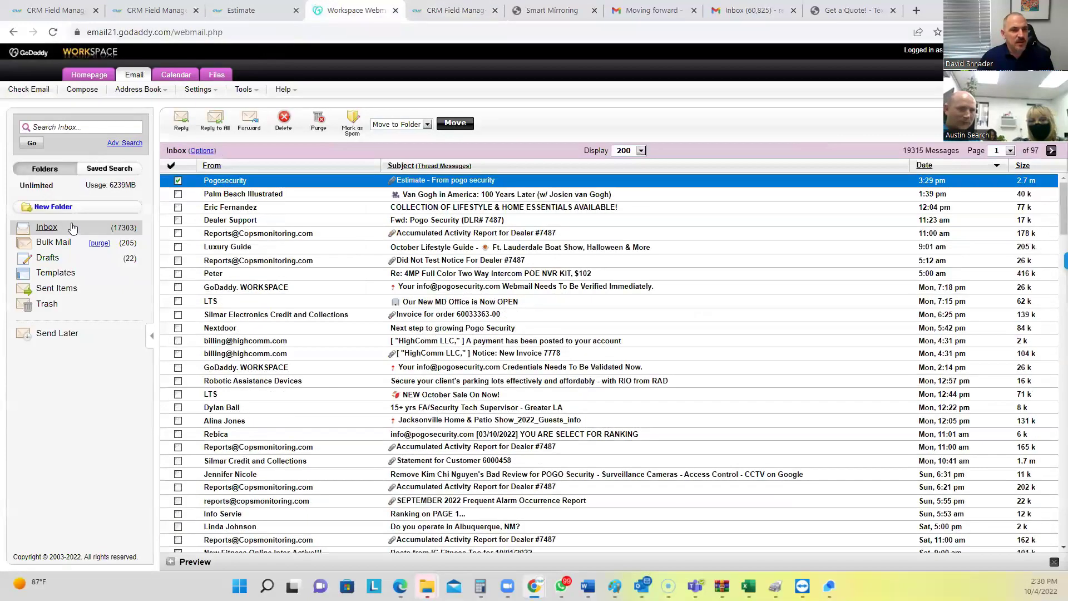
click(72, 228)
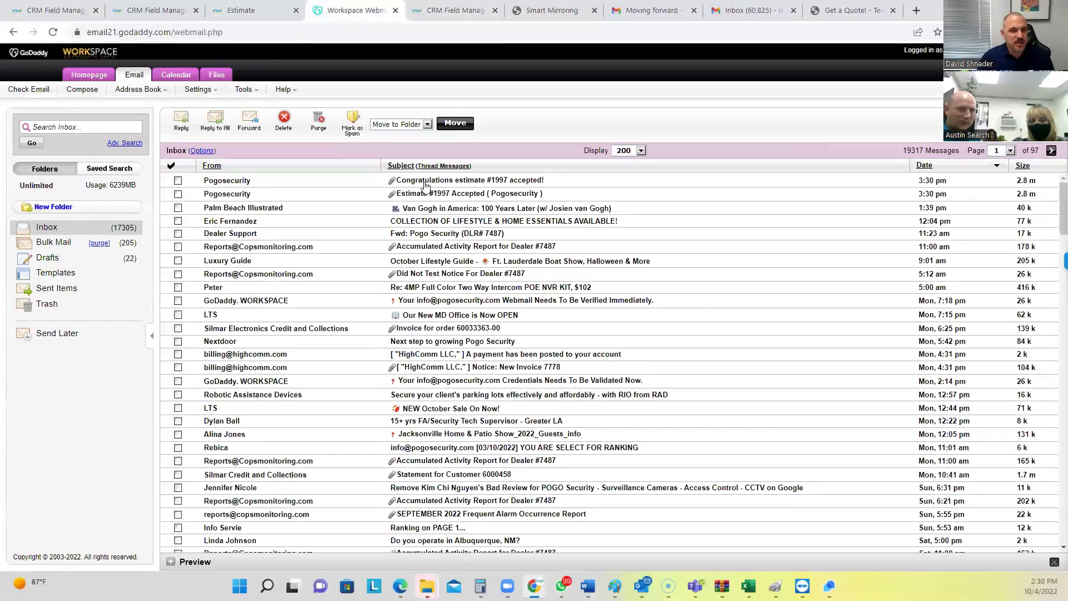
click(423, 194)
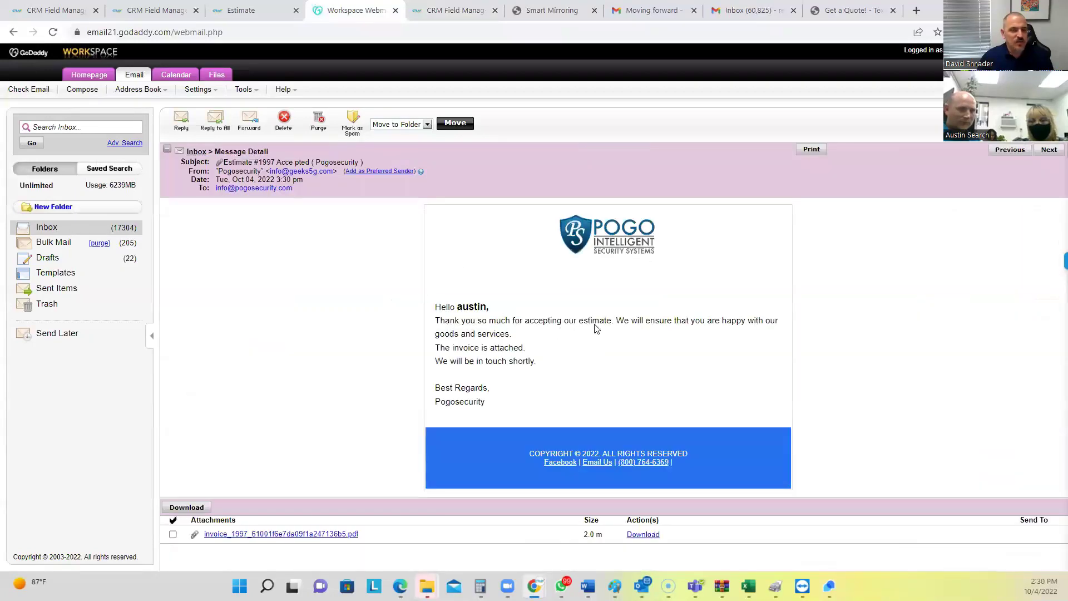
click(267, 535)
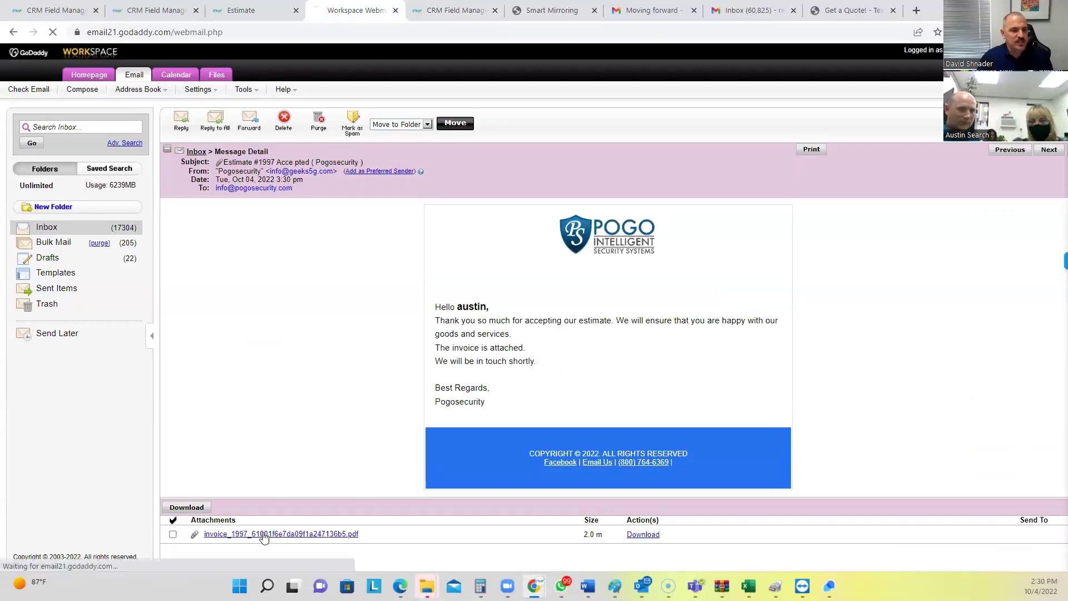
click(99, 547)
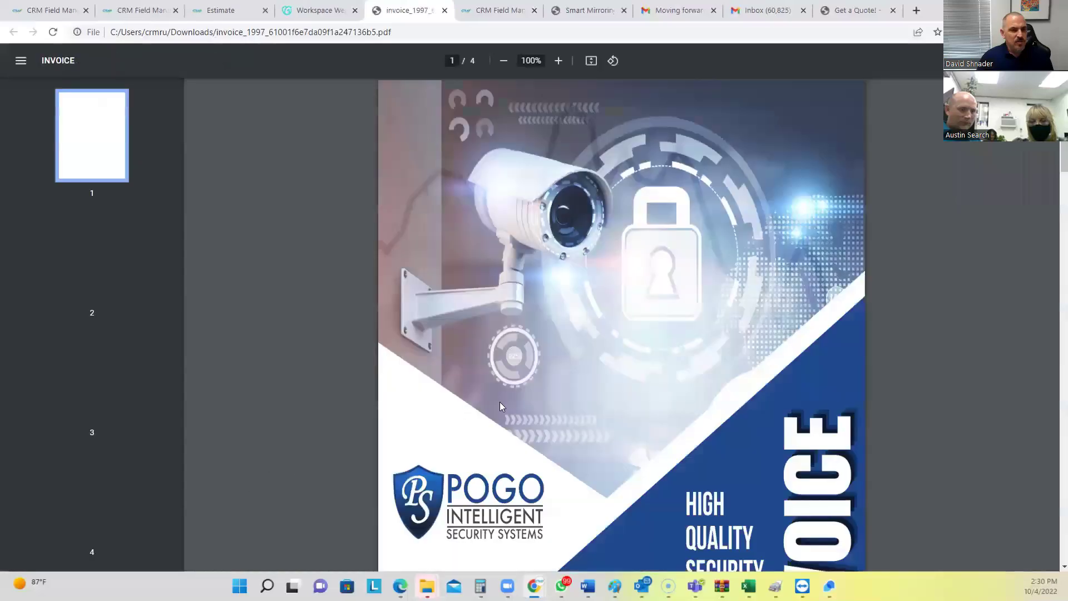
Scroll the invoice to page 3's signed Date & Signature line, then go back to CRM
scroll(768, 279, down, 5)
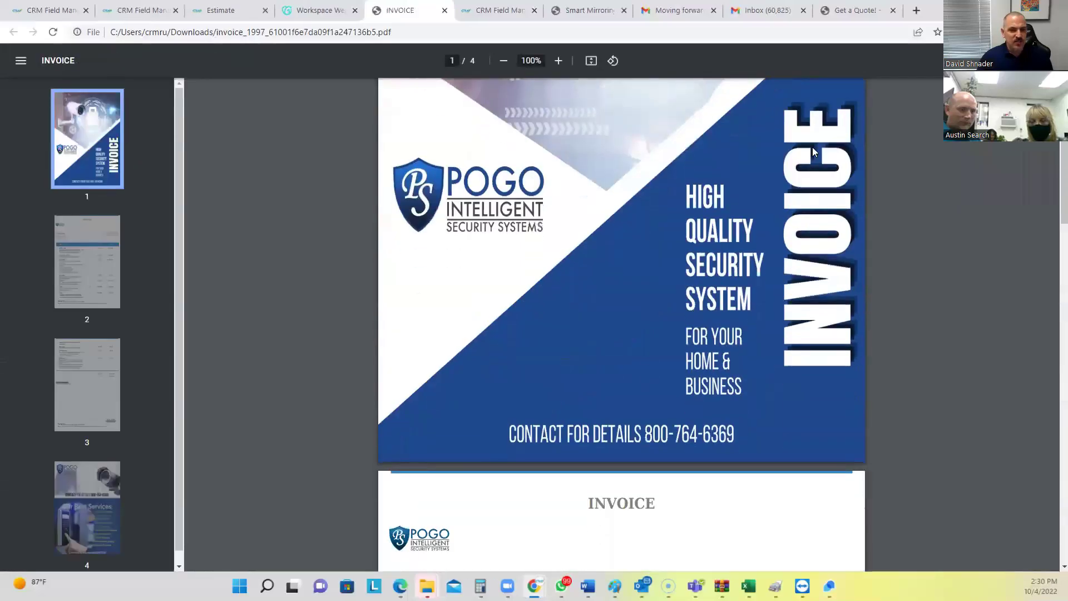
scroll(679, 326, down, 20)
scroll(686, 333, down, 7)
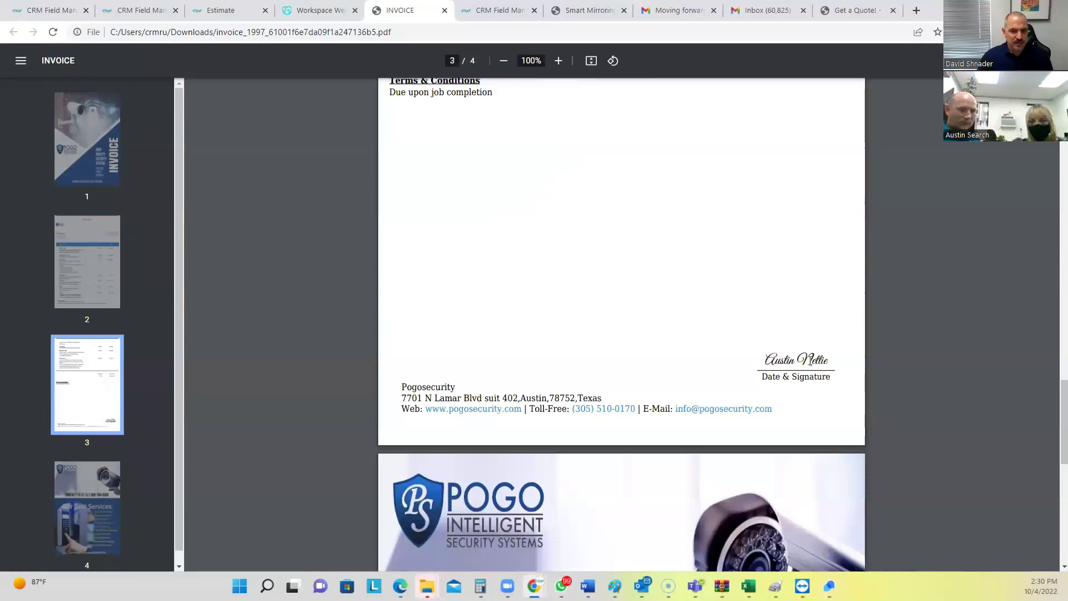
triple_click(811, 361)
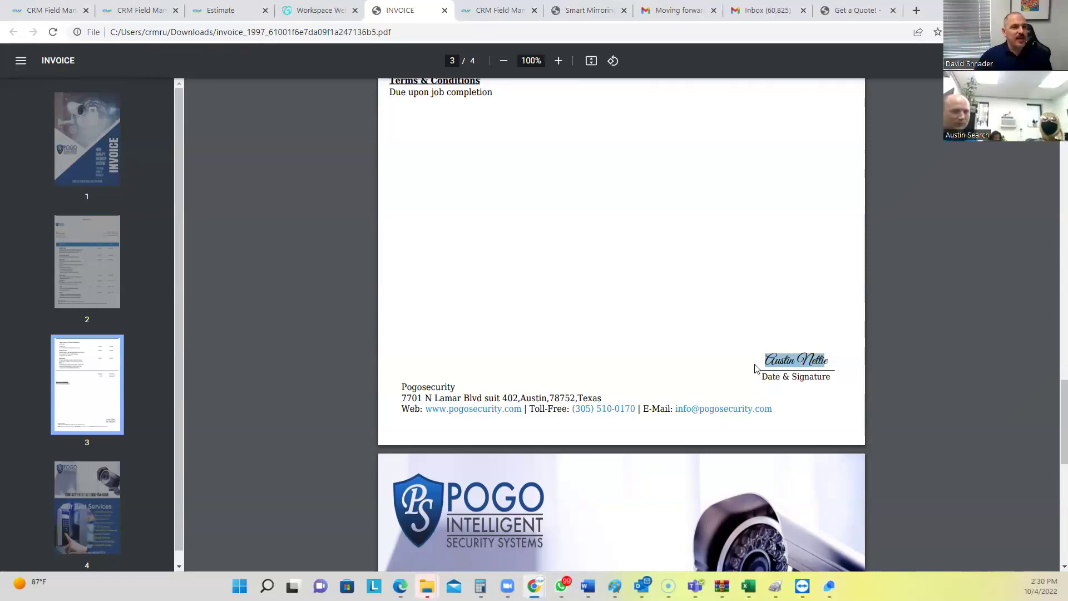
click(151, 15)
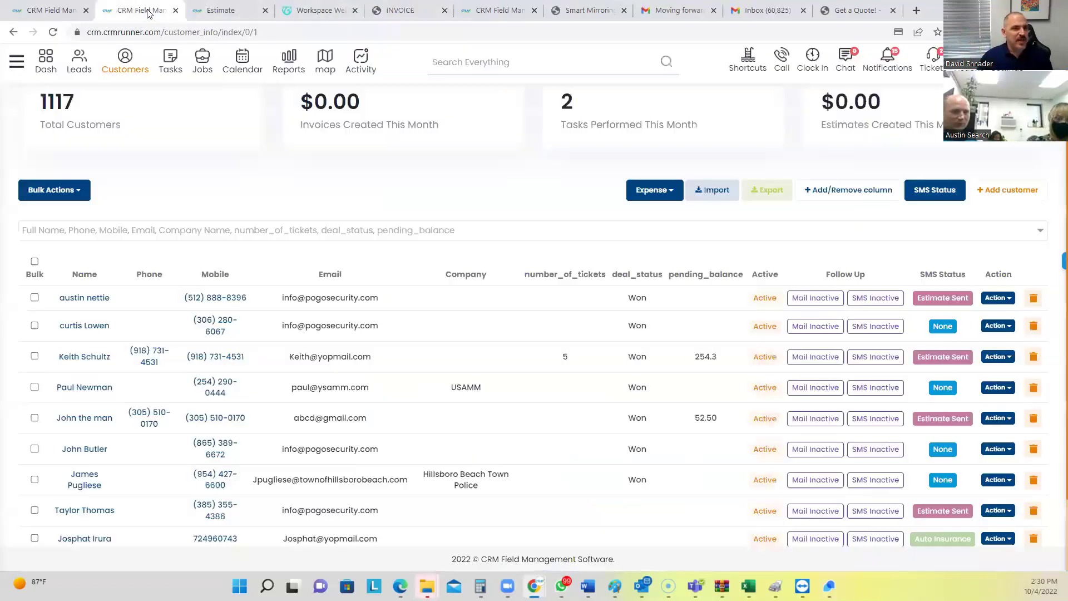
Go to the Invoices list via Shortcuts, showing invoice 1997 for $4550.00 at the top
click(733, 60)
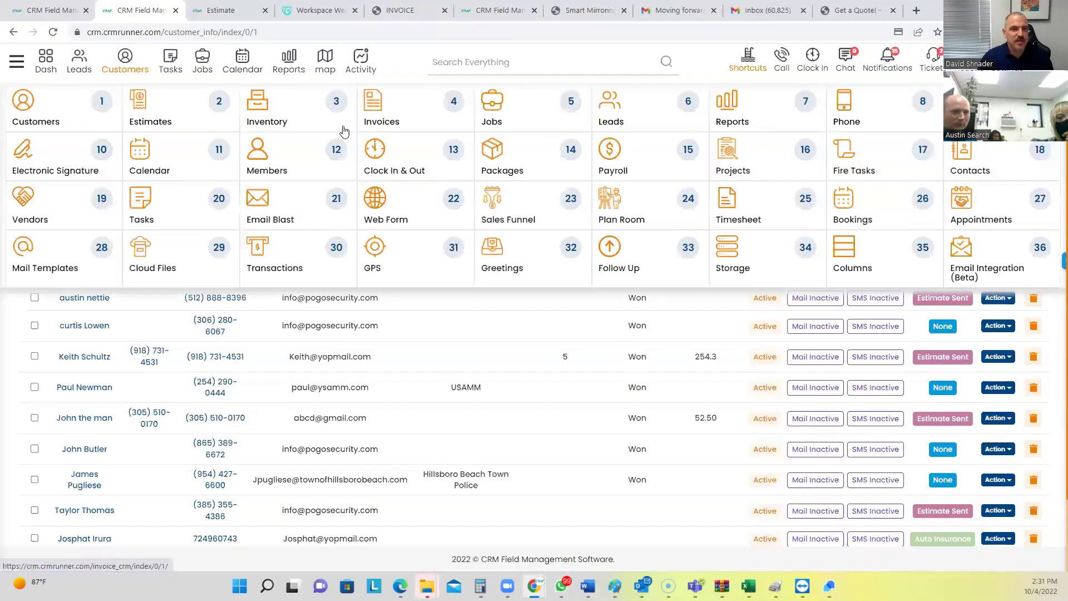
click(389, 109)
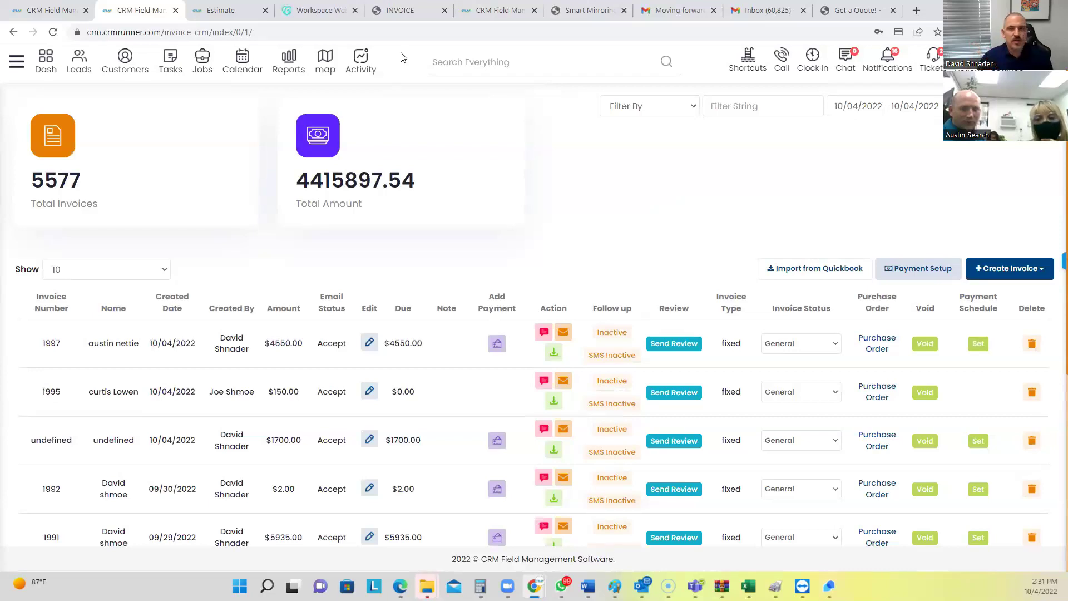
click(1046, 60)
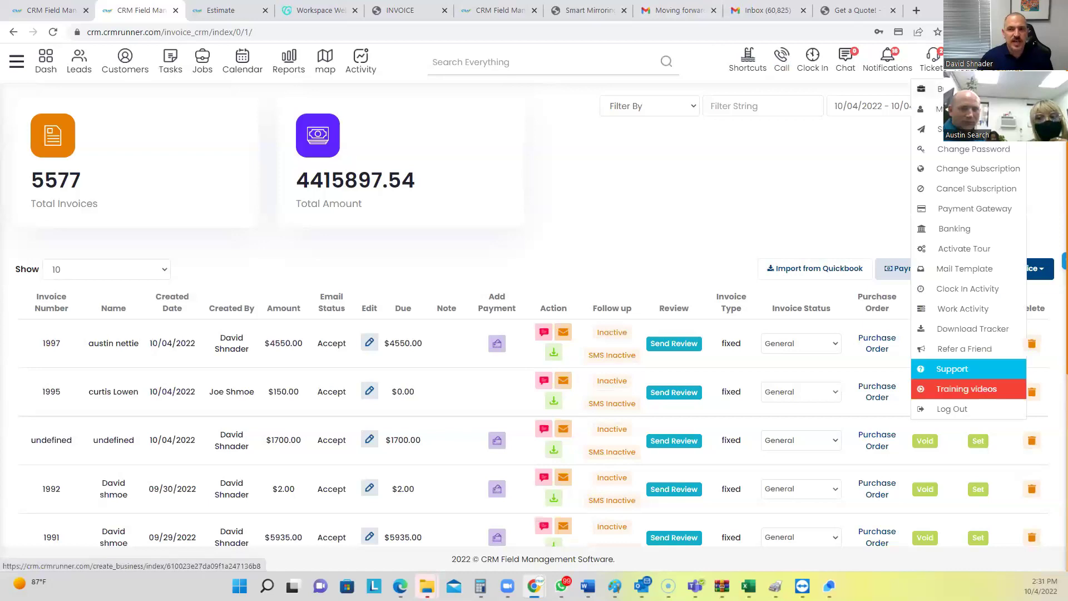
click(946, 89)
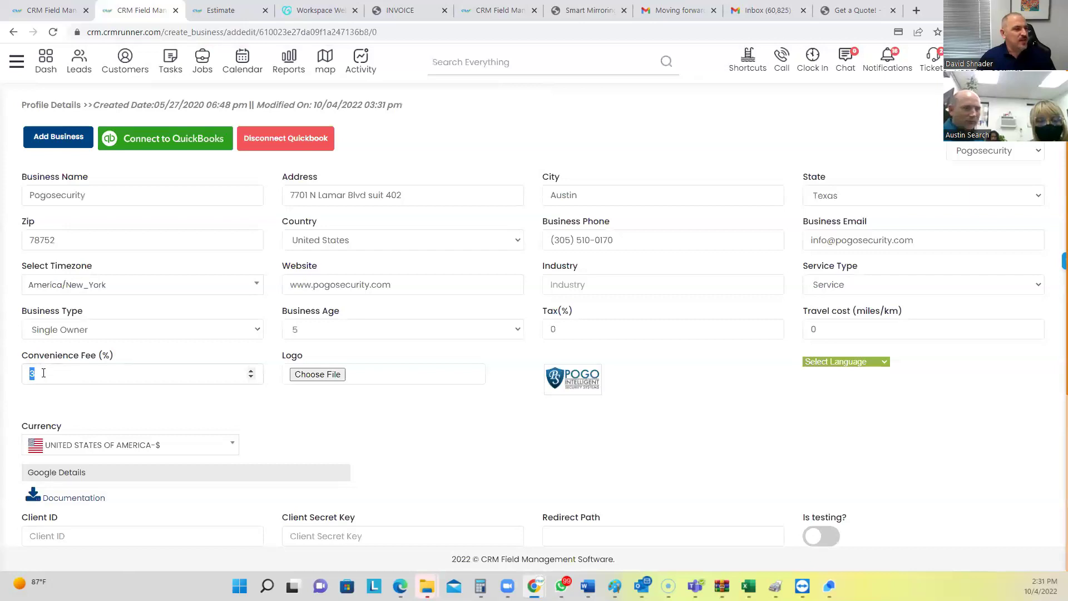
click(748, 60)
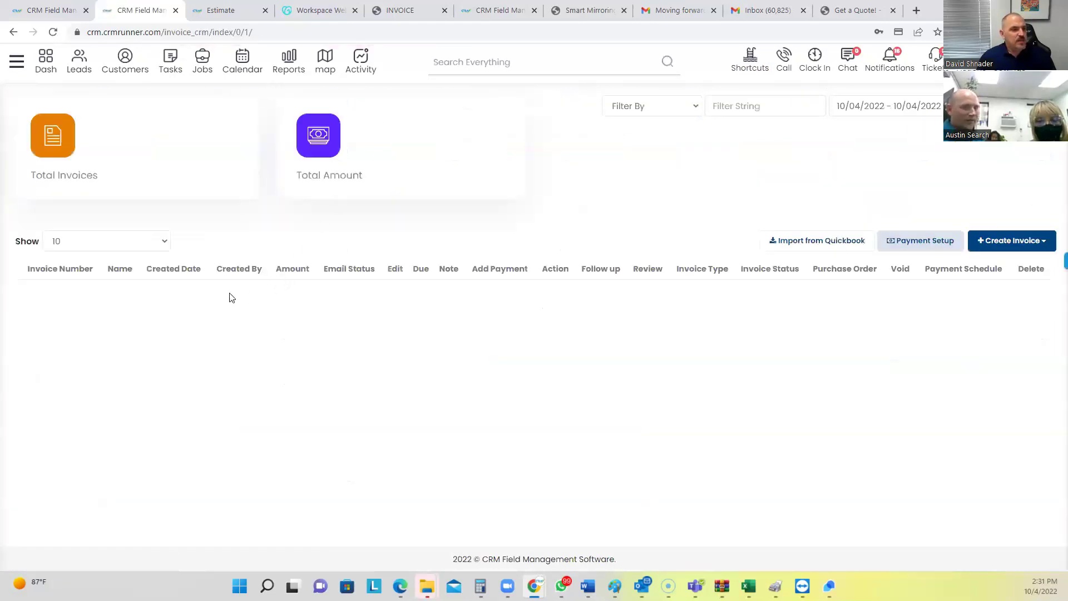
drag(393, 344, 411, 343)
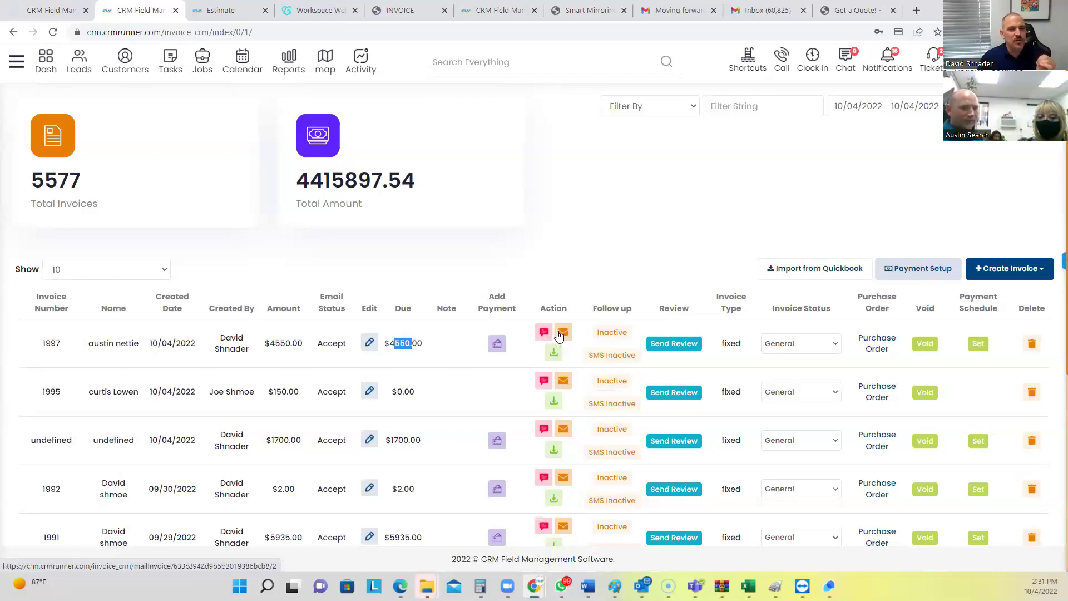
Email invoice 1997 to the customer with an Authorize.net payment option for $4550
click(561, 333)
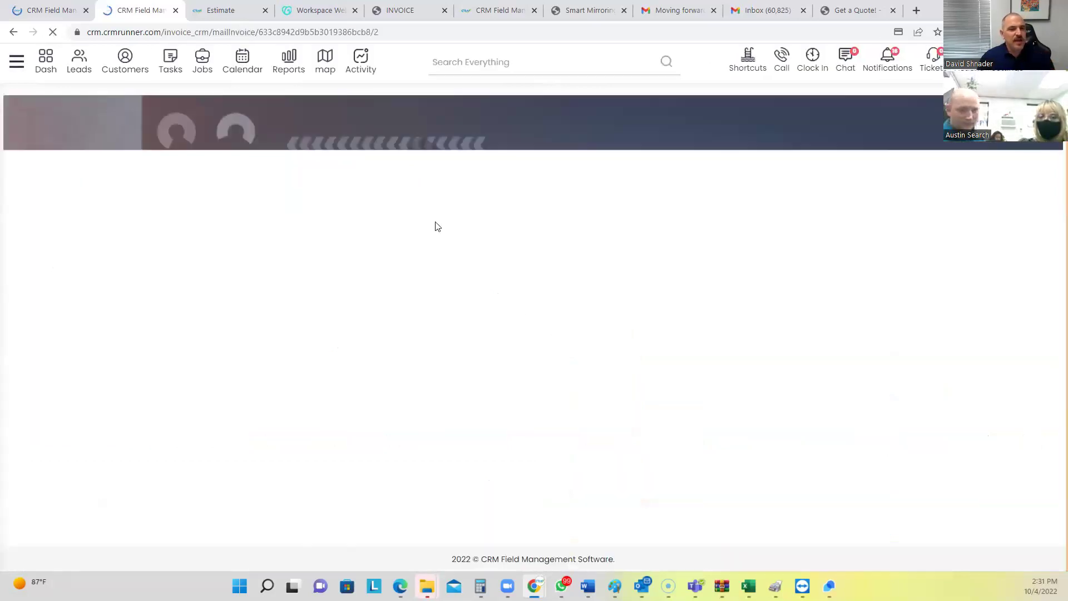
scroll(390, 250, down, 1)
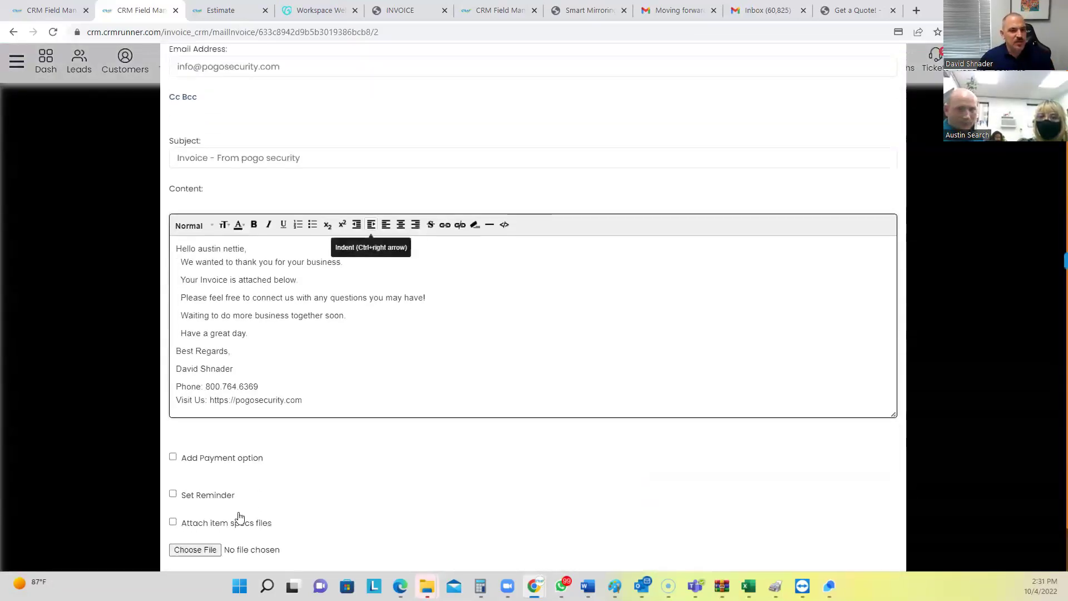
scroll(211, 461, down, 1)
click(173, 405)
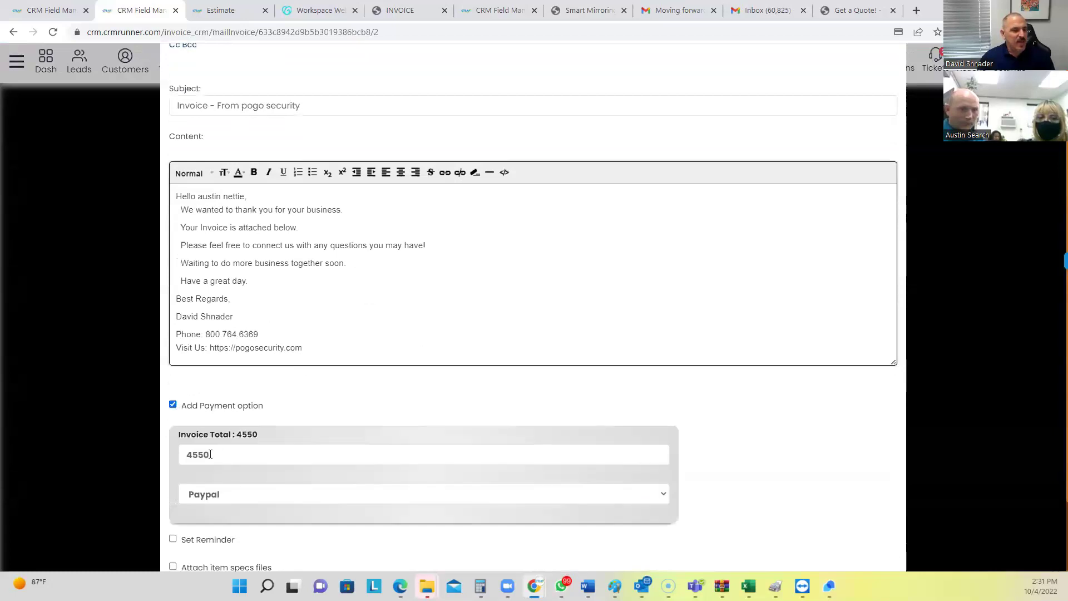
click(222, 495)
click(222, 526)
scroll(693, 459, down, 2)
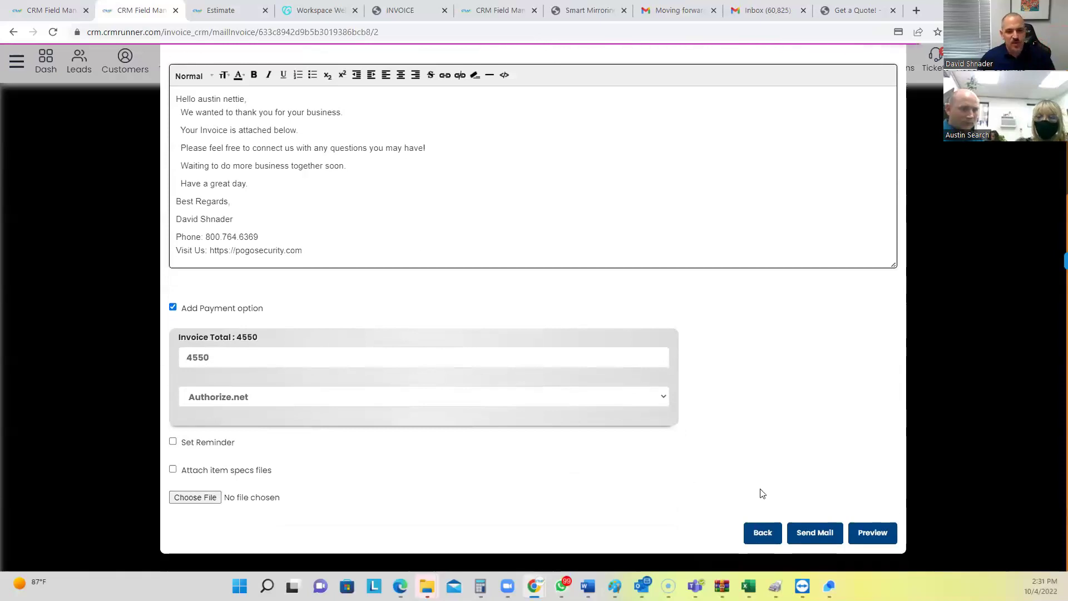
click(814, 532)
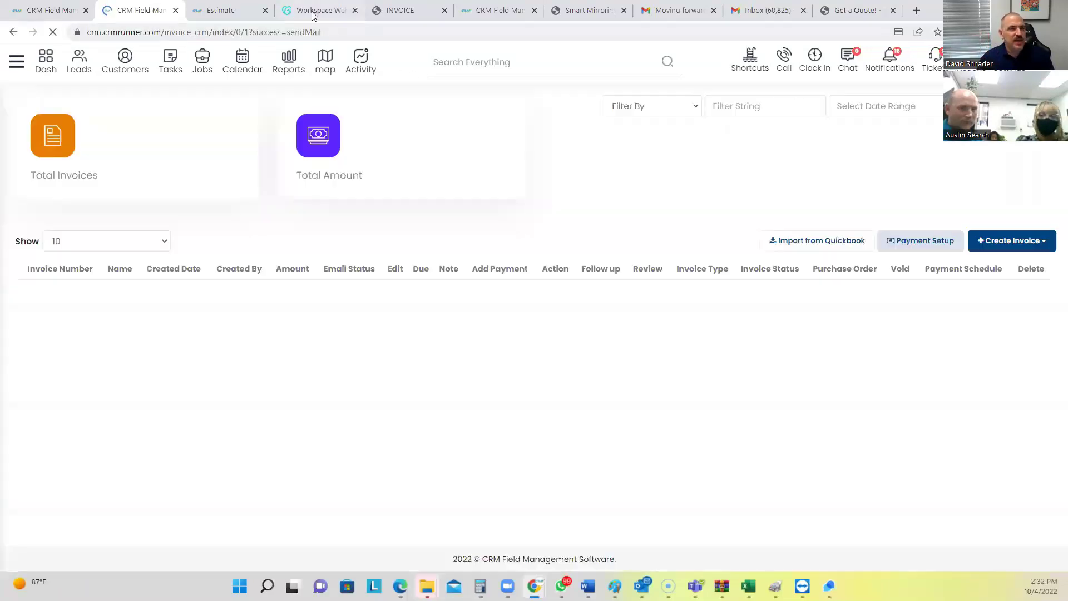
In webmail, open the newest 'Invoice - From pogo security' email and highlight its $4550 amount due
click(315, 11)
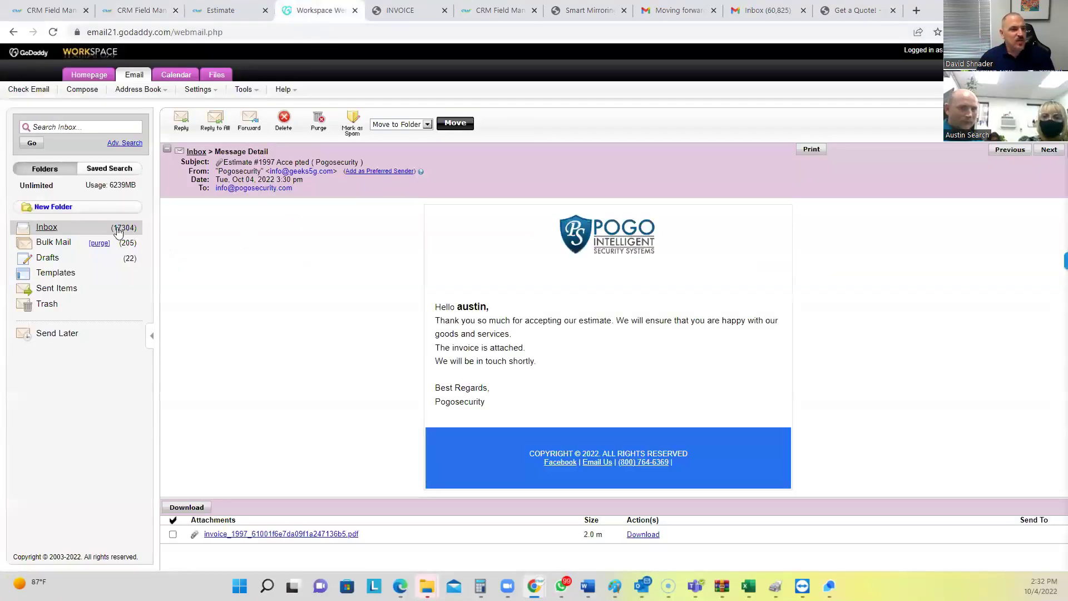
click(115, 232)
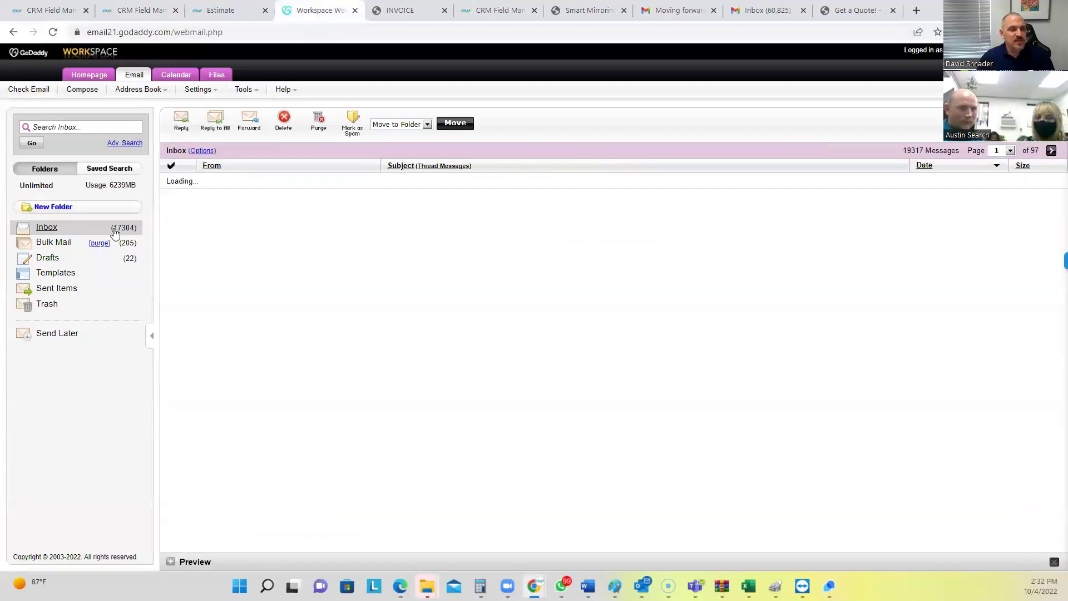
click(132, 232)
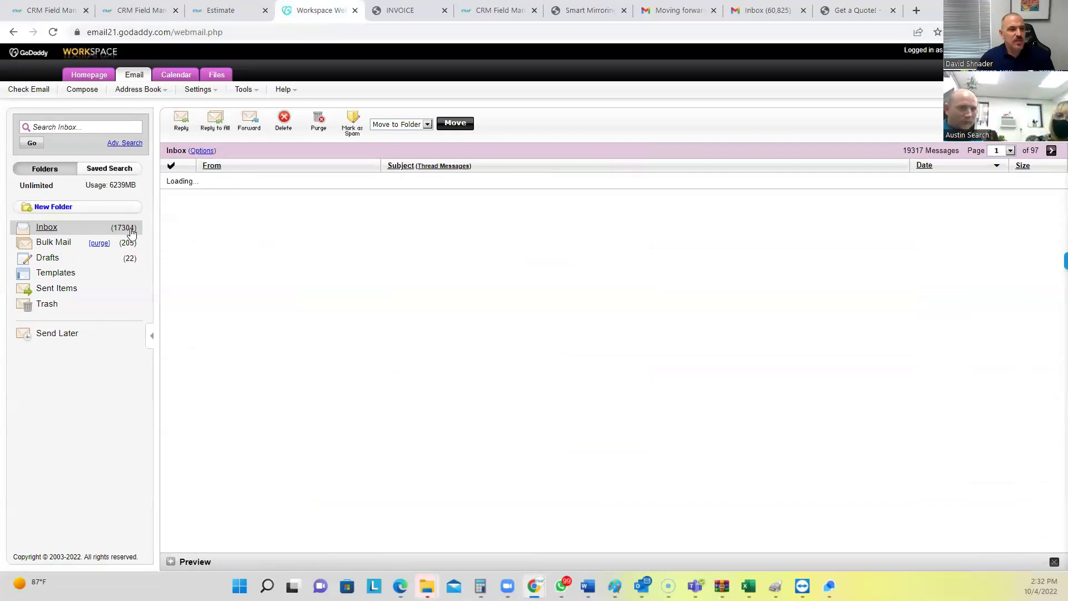
click(435, 183)
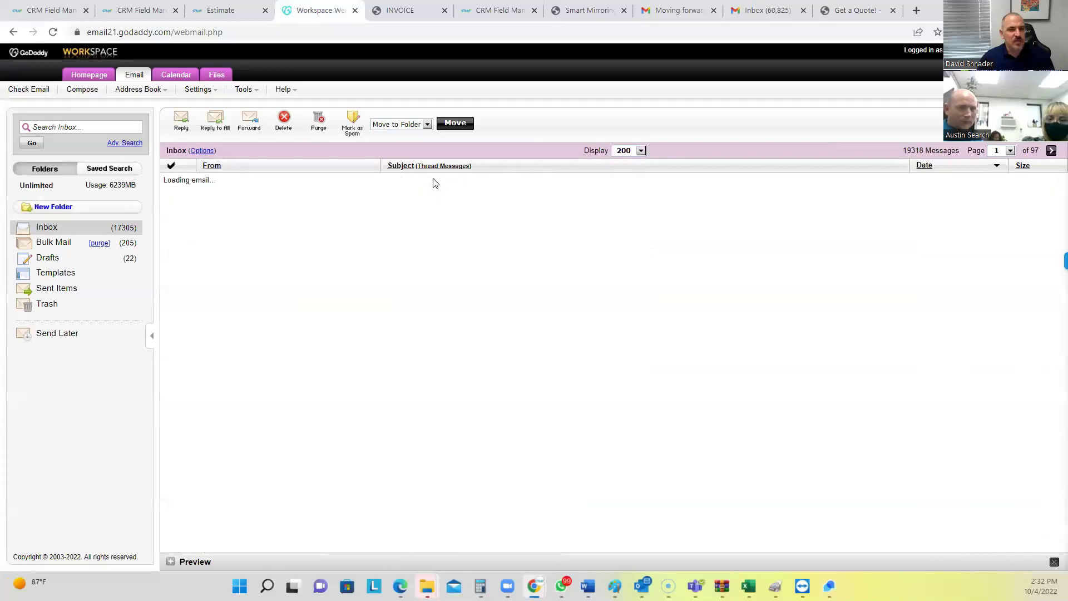
scroll(542, 234, down, 3)
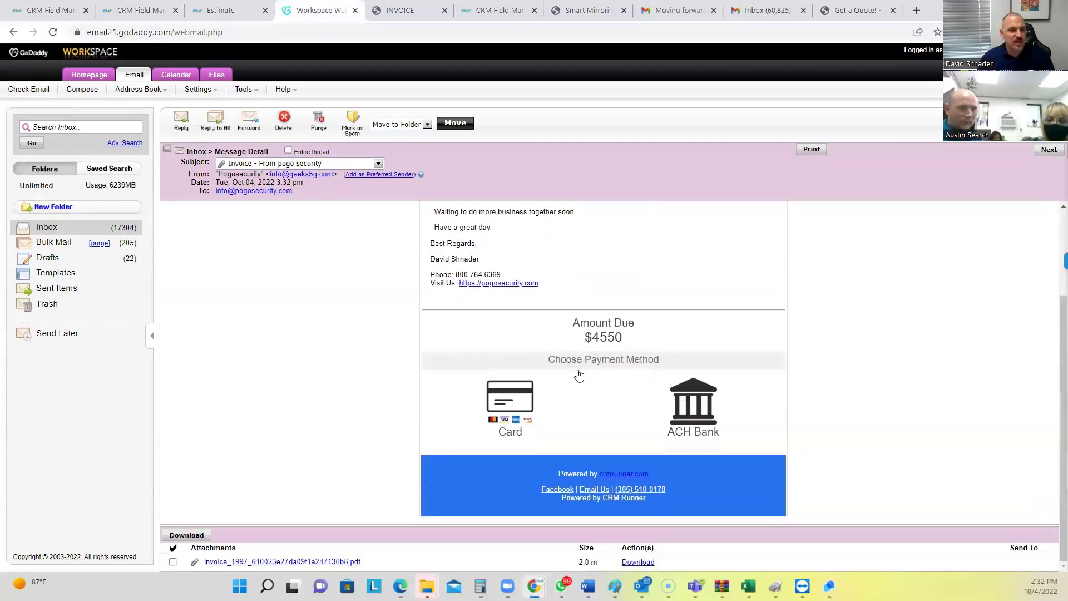
drag(579, 341, 647, 341)
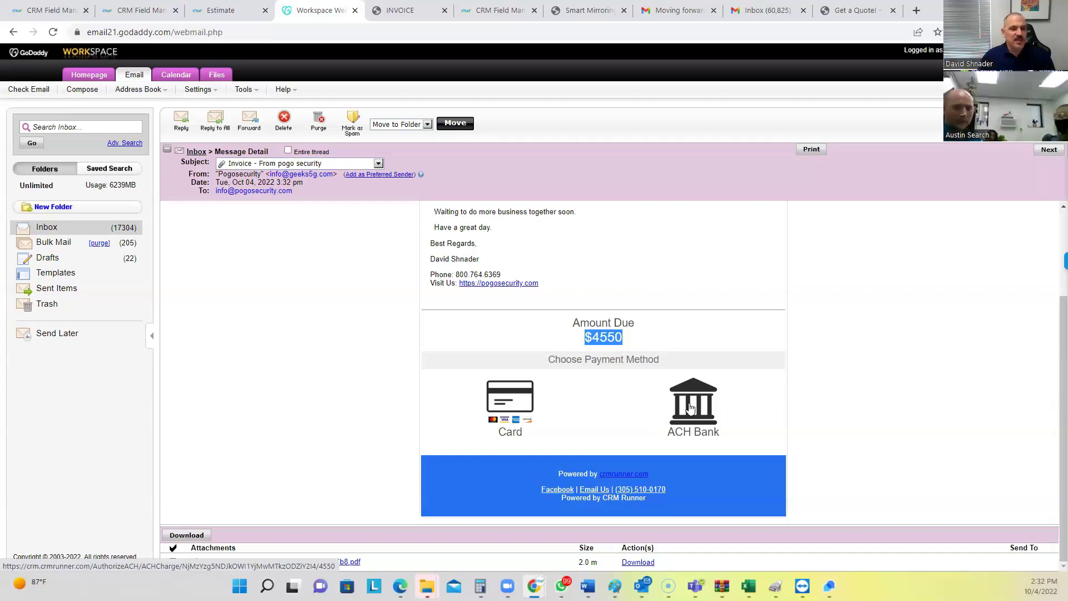
Check the ACH Bank payment page showing the 4550 amount, then close it
click(690, 408)
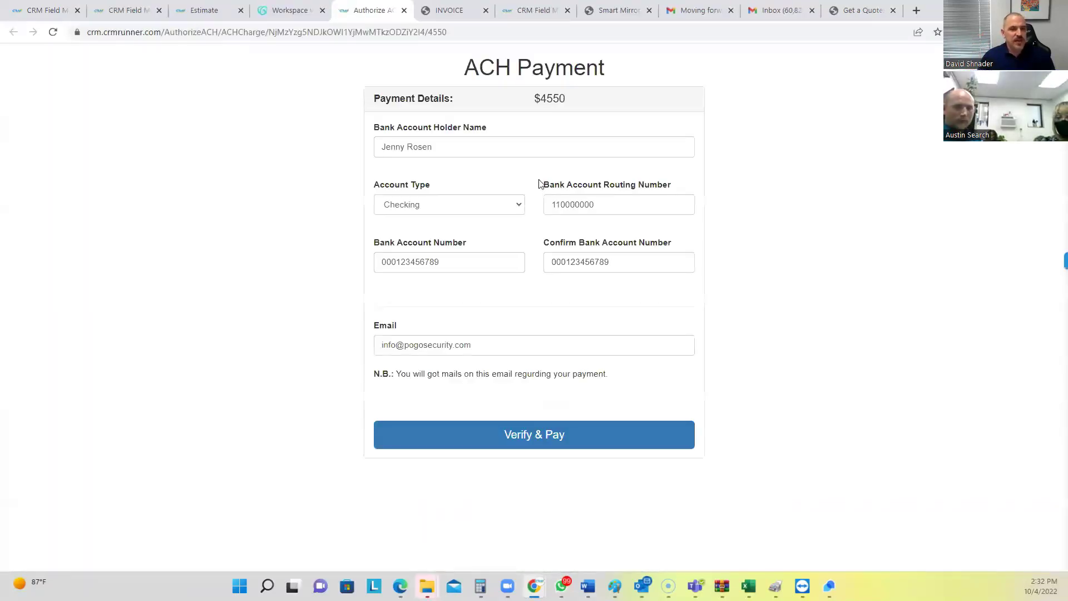
drag(544, 98, 566, 99)
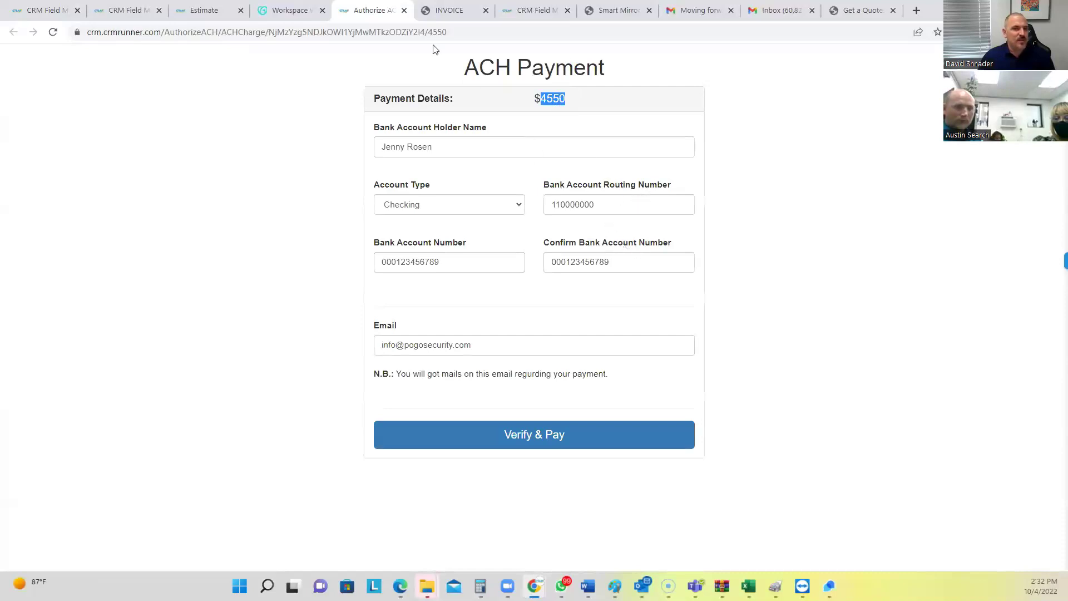
click(404, 10)
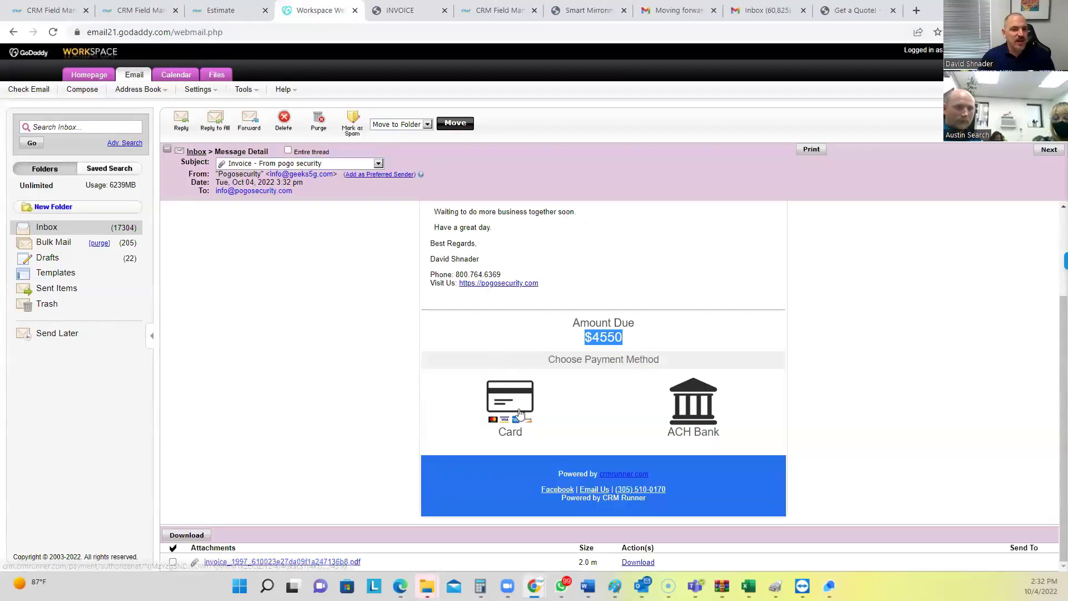
double_click(596, 341)
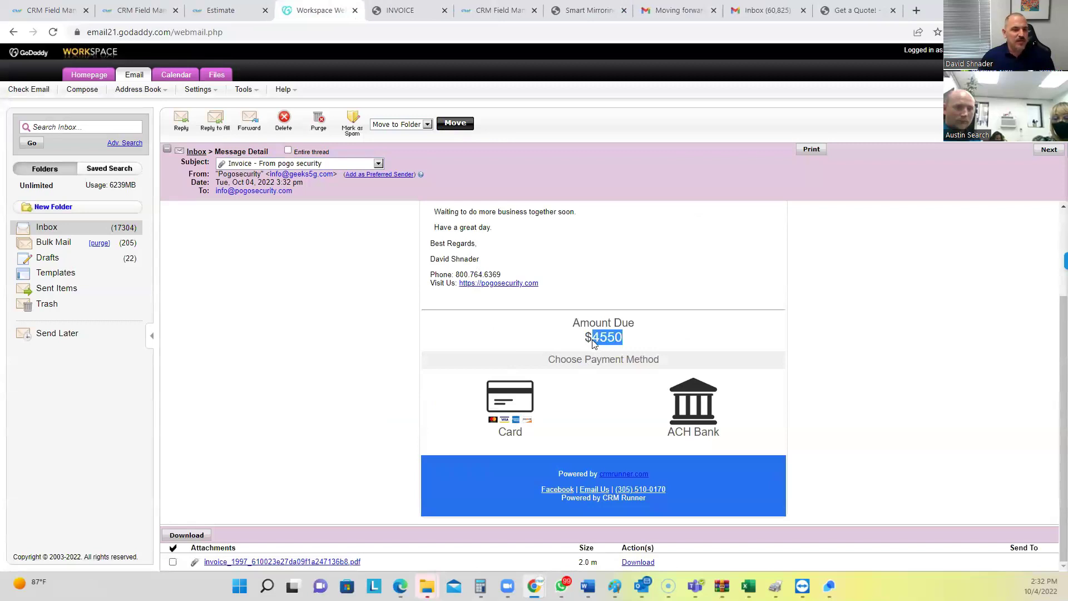
On the card payment page, add a custom tip of 20, bringing the total to $4706.50
click(522, 405)
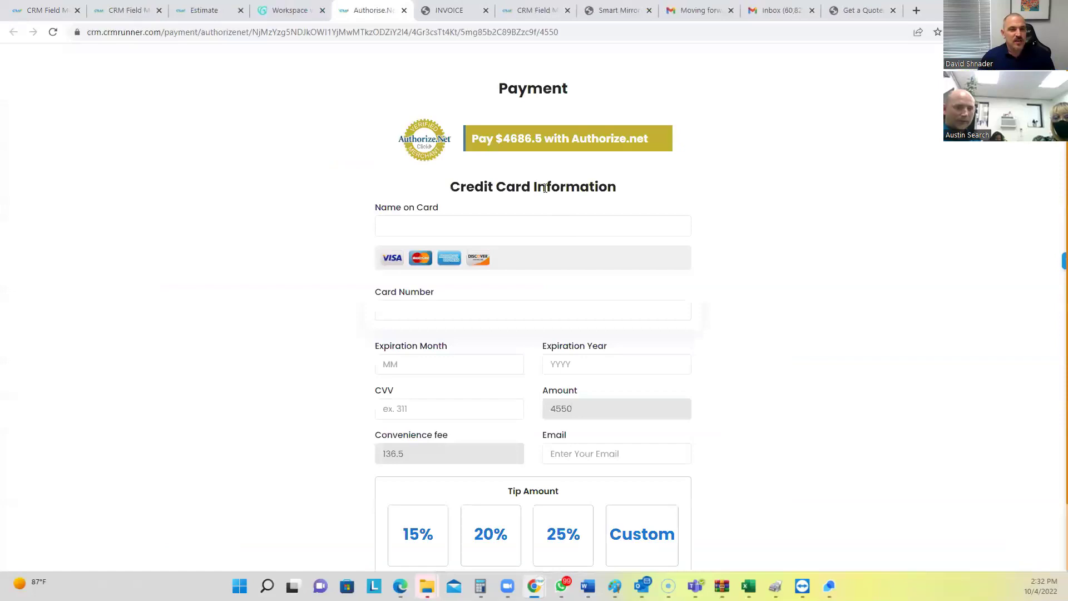
drag(522, 142, 533, 143)
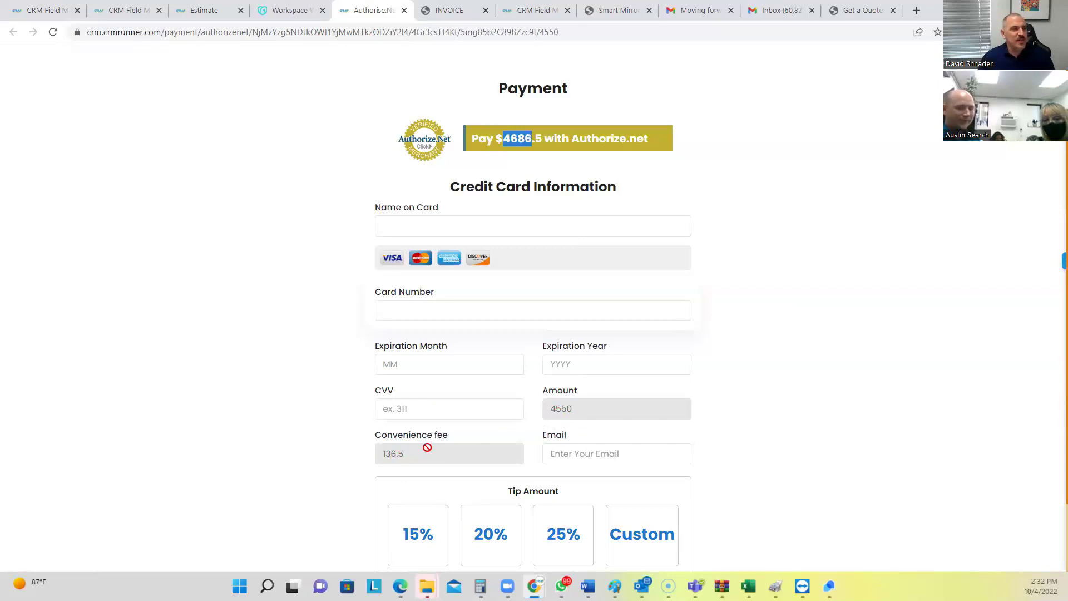
scroll(427, 447, down, 2)
drag(508, 415, 556, 415)
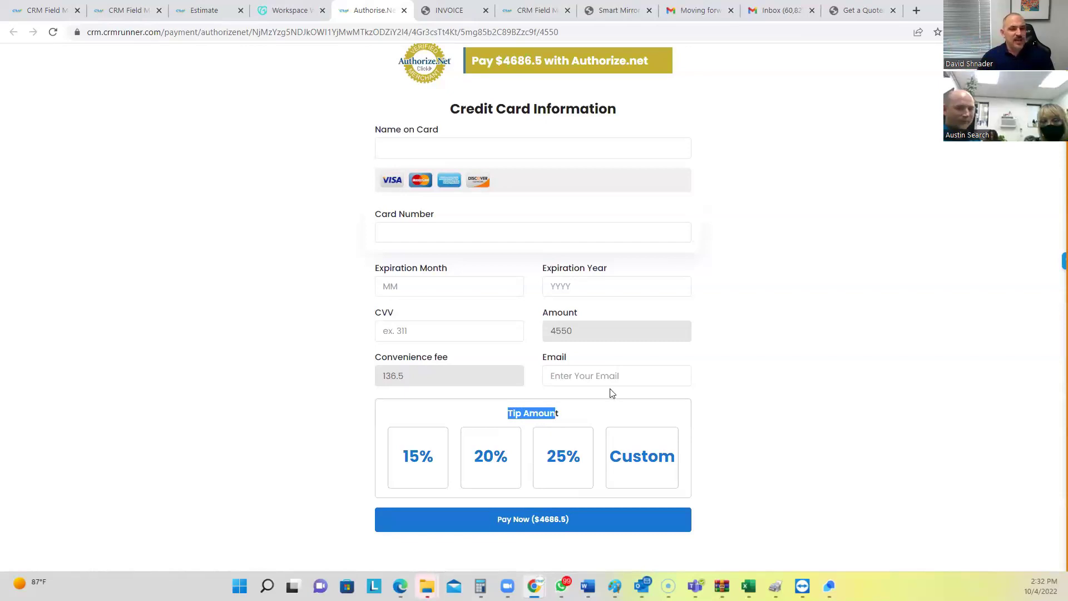
click(667, 459)
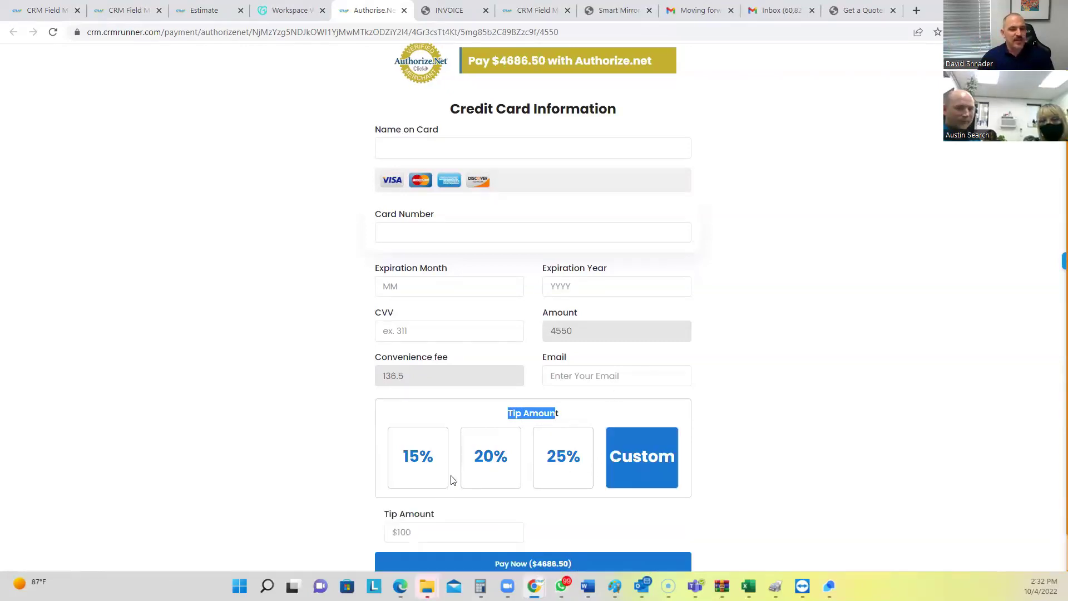
click(422, 532)
text(20)
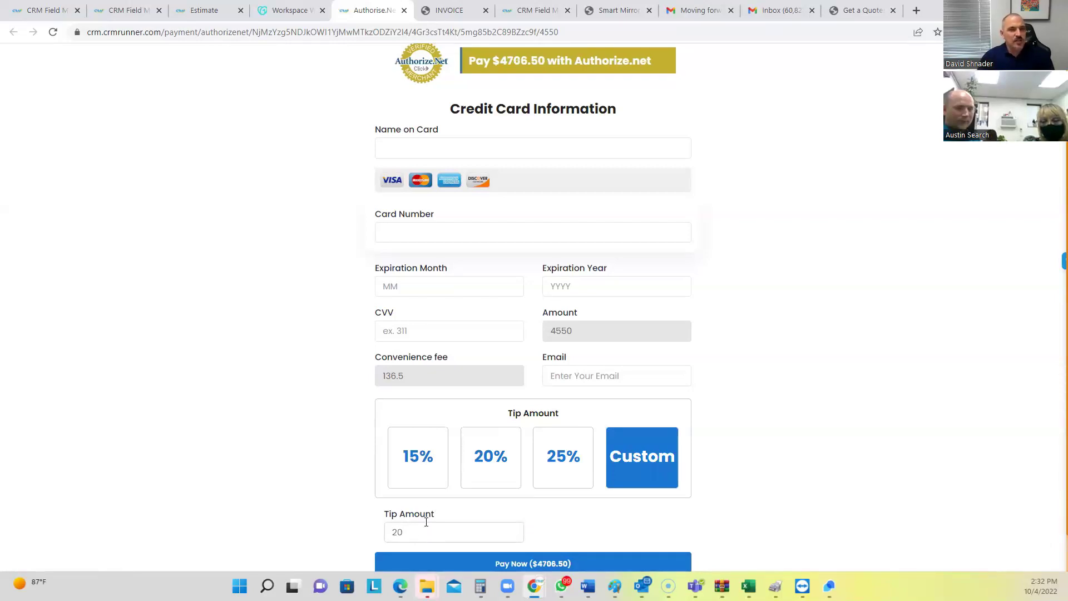
scroll(426, 522, down, 1)
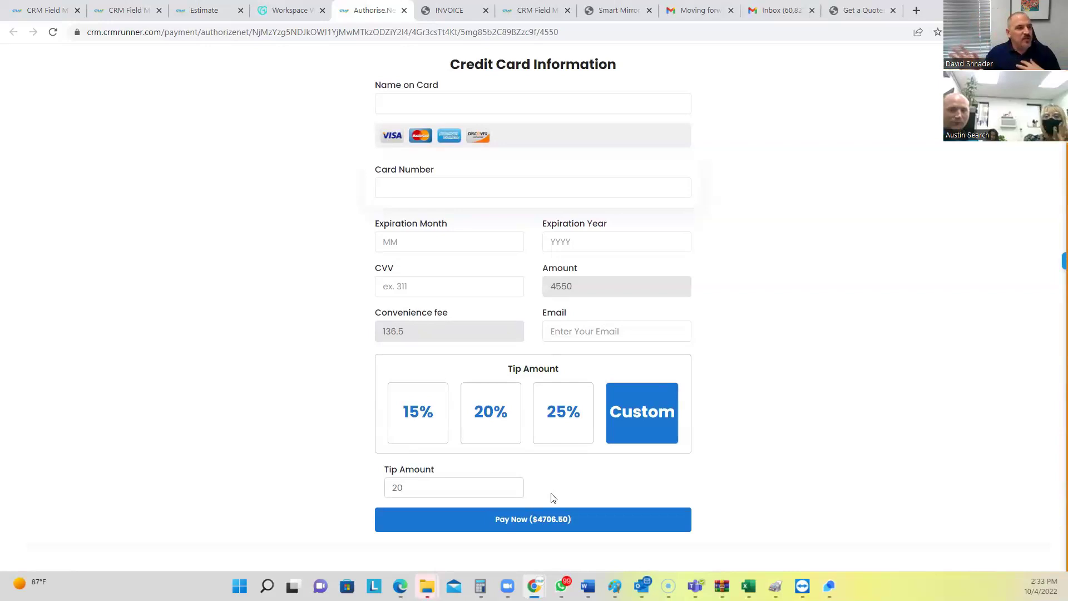
scroll(441, 161, up, 3)
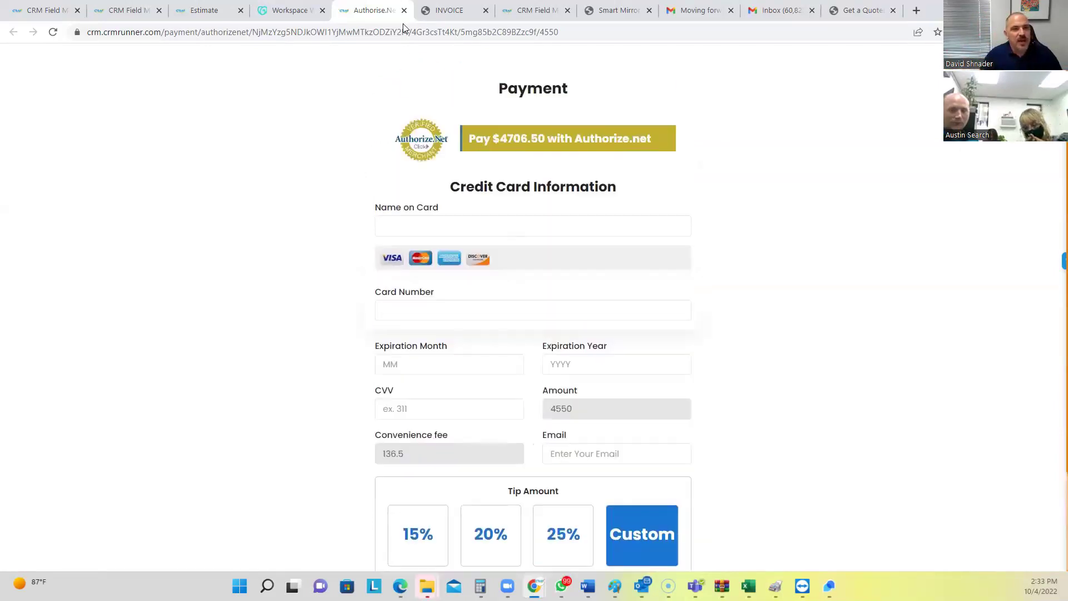
Close the Authorize.Net payment and estimate tabs, then open the CRM Calendar for October 2022
click(404, 10)
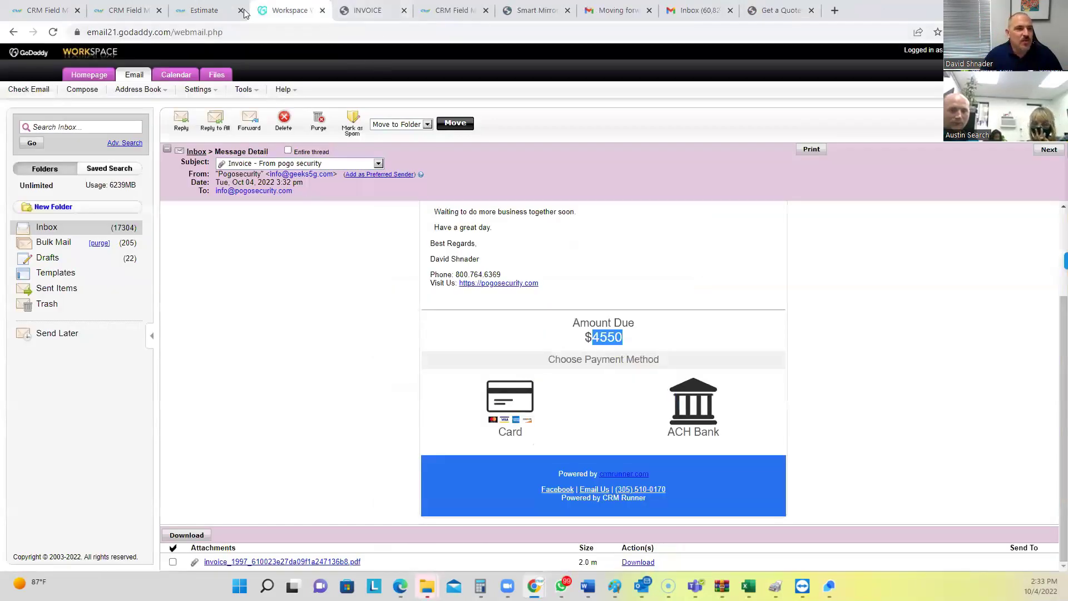
click(209, 12)
click(241, 11)
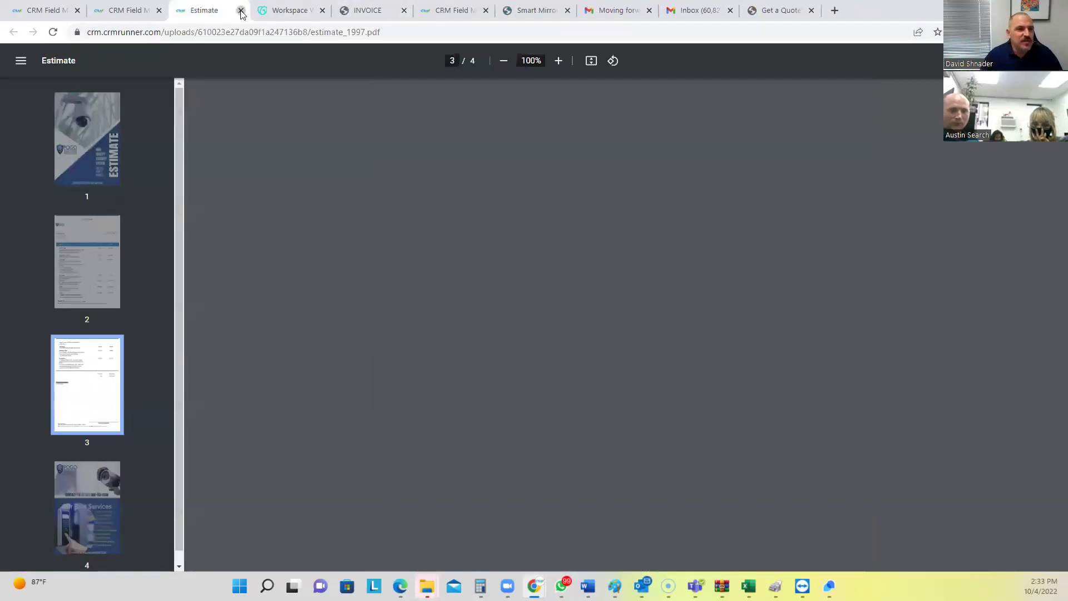
click(106, 9)
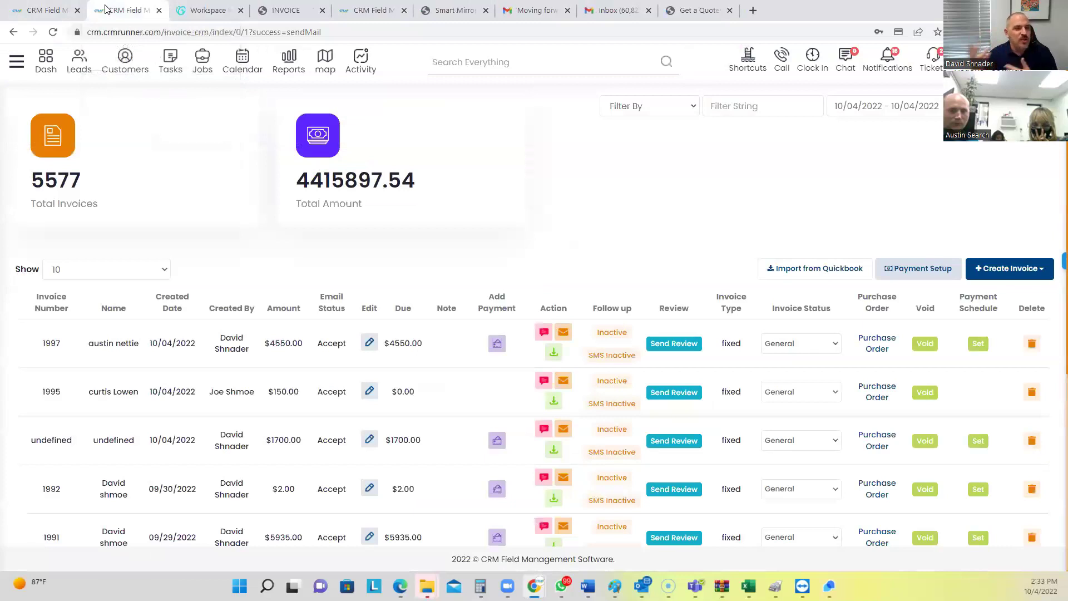
click(245, 59)
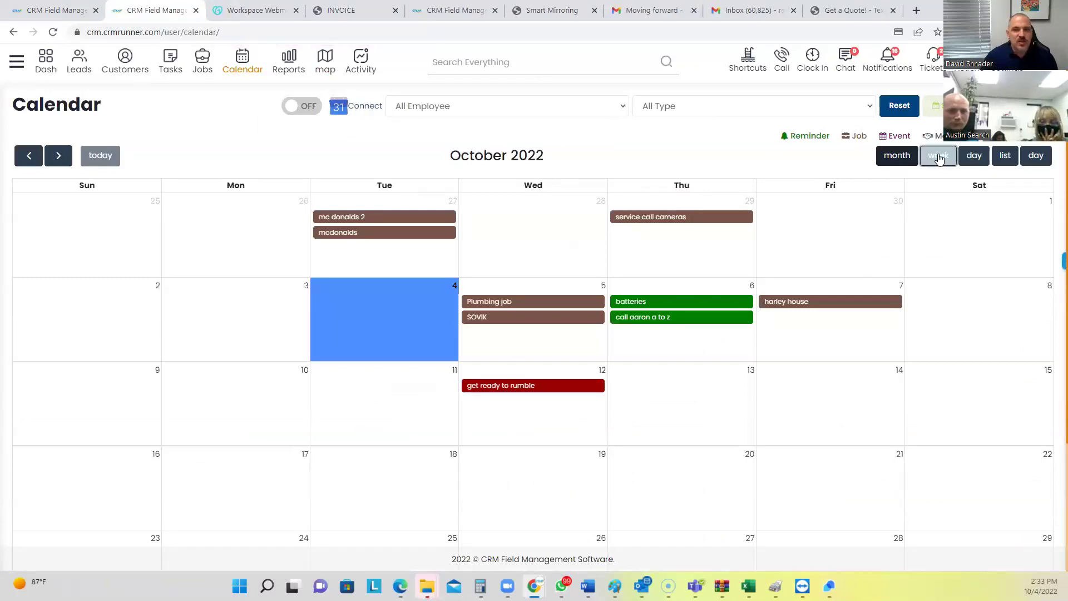
Cycle the calendar through week, day and list views, then back to month view
click(938, 155)
click(975, 156)
click(1004, 157)
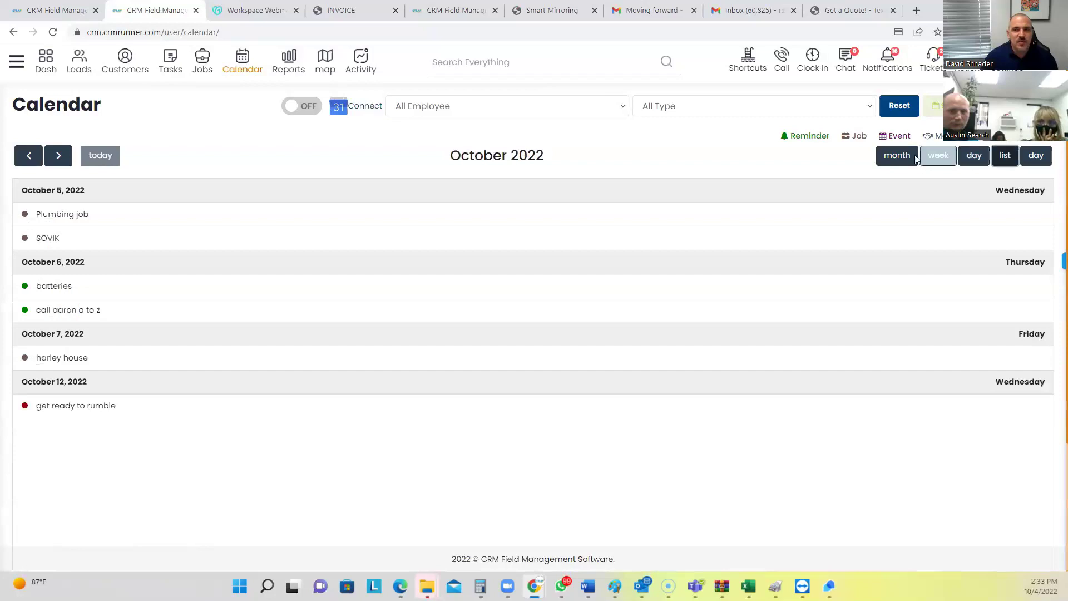
click(897, 156)
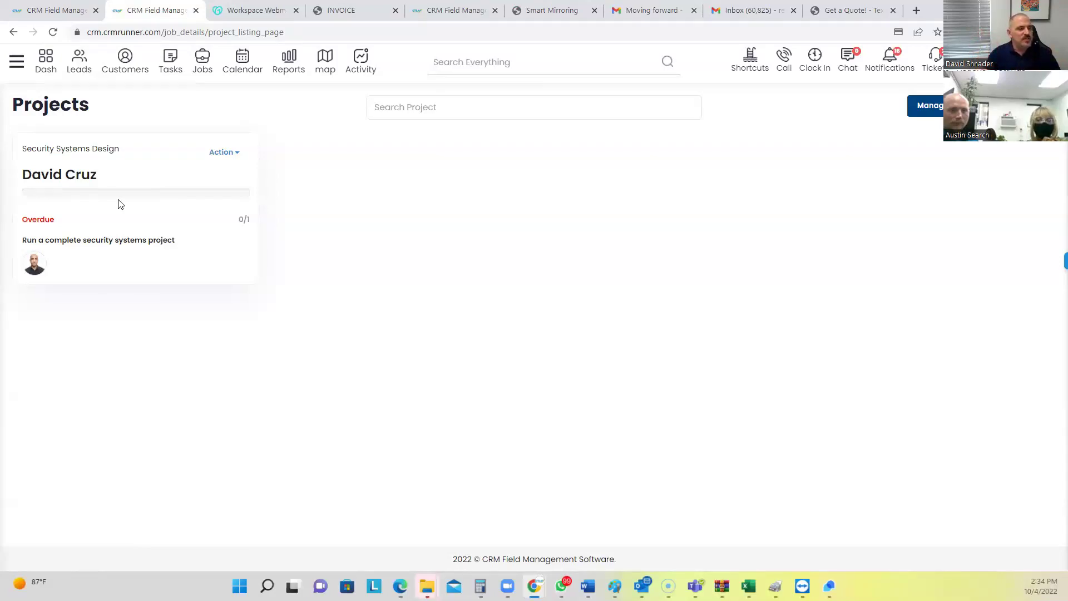
View the Security Systems Design project's tasks, then bring up the employee location map
click(228, 154)
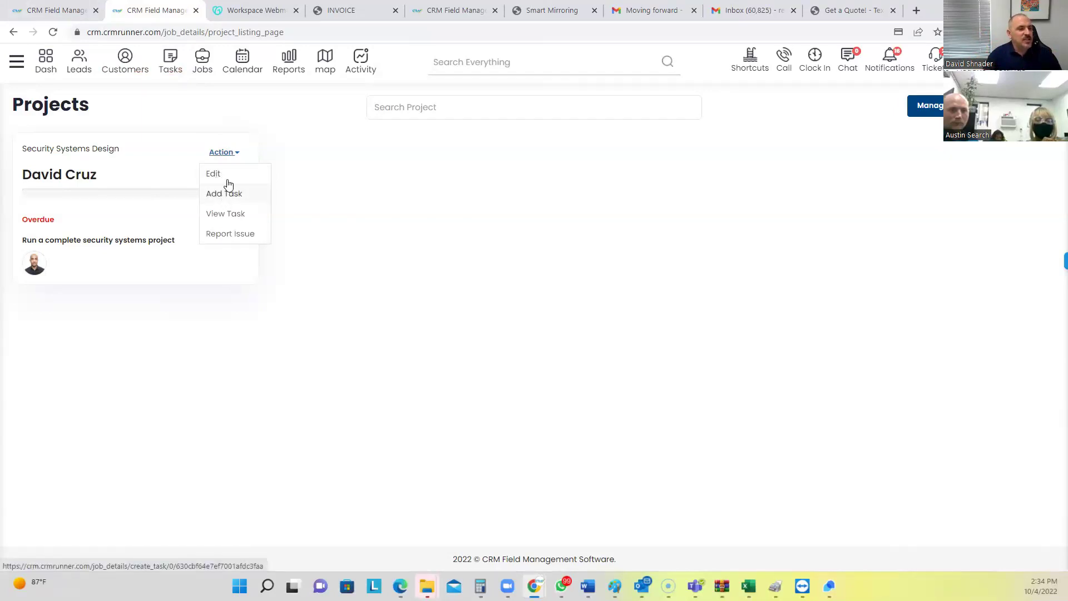
click(226, 214)
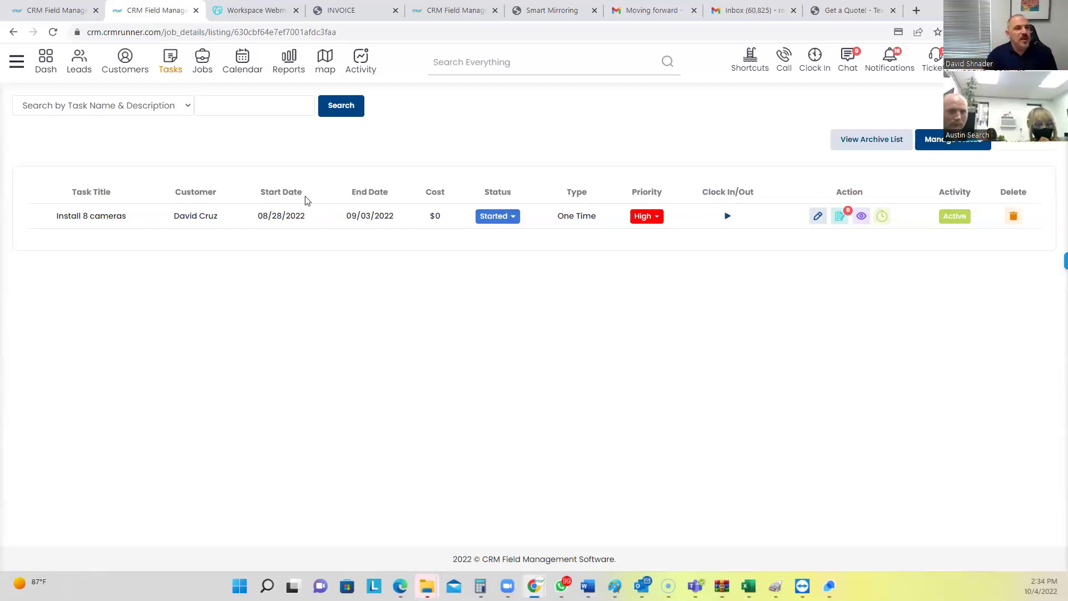
click(327, 66)
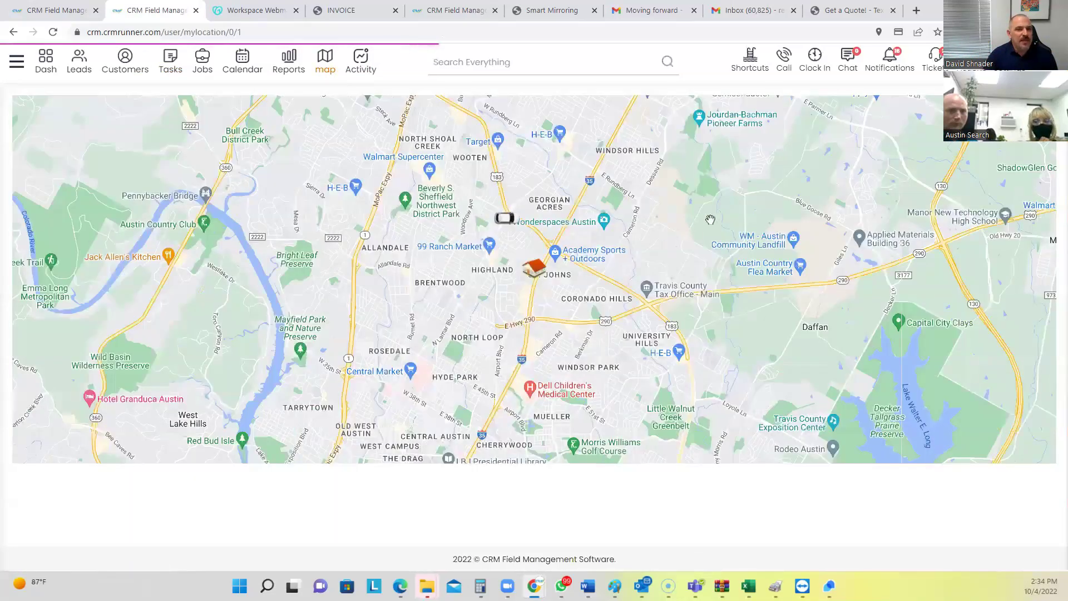
Locate an employee by name on the map for 10/04/2022 in close-up satellite view near N Lamar Blvd
click(821, 138)
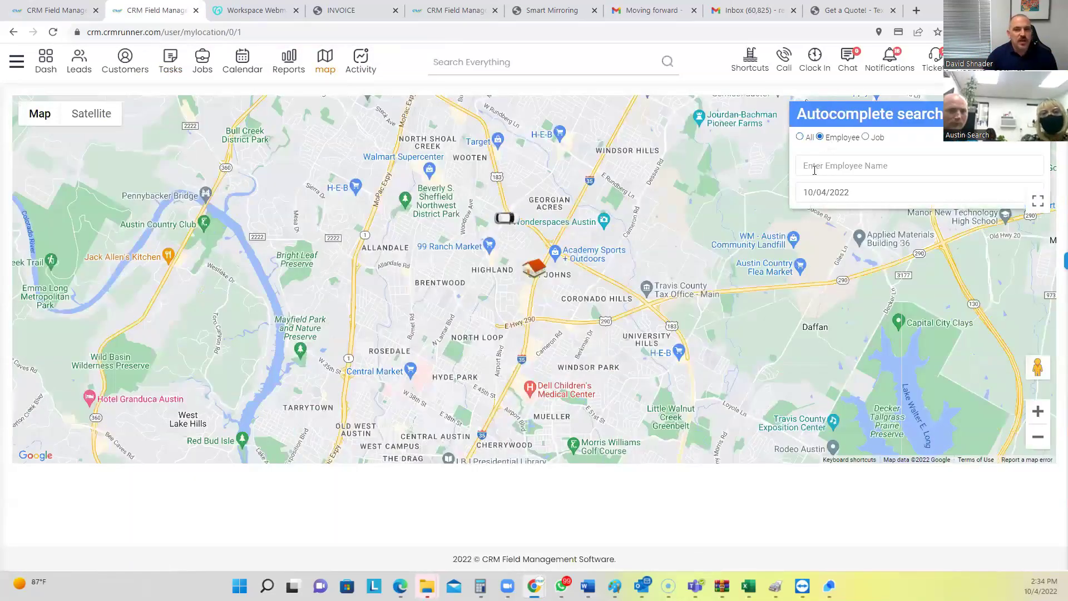
text(Joe Shmoe)
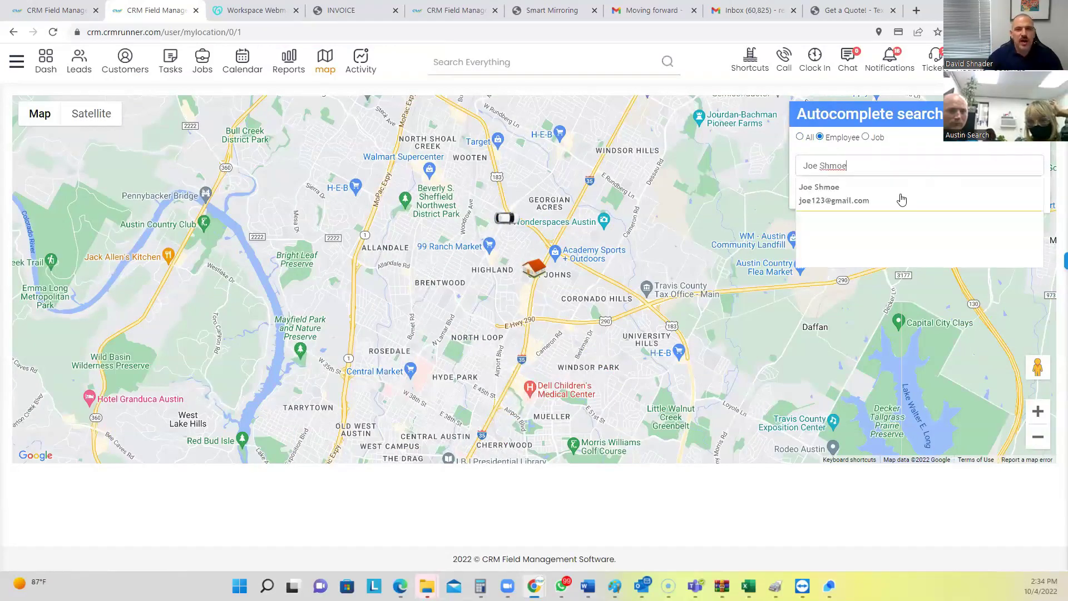
click(900, 195)
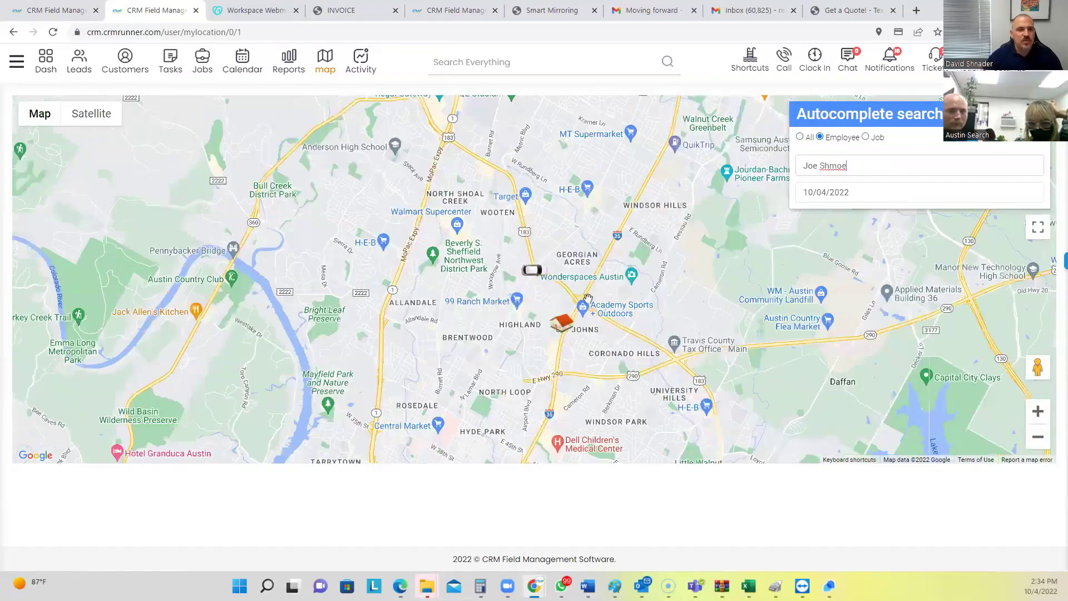
scroll(523, 298, up, 1)
scroll(524, 299, up, 2)
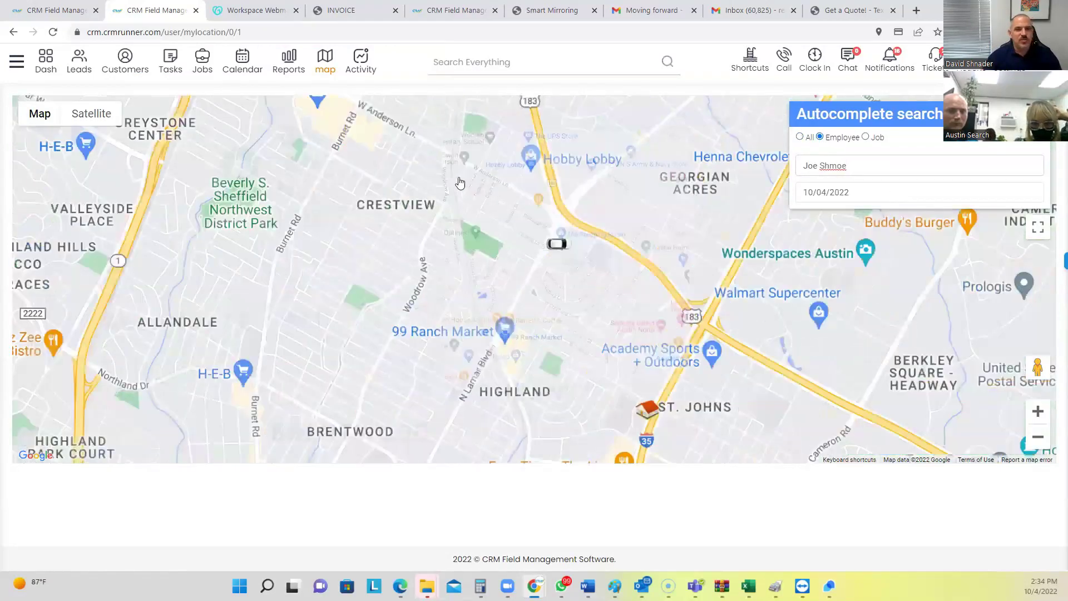
click(91, 114)
scroll(594, 172, up, 2)
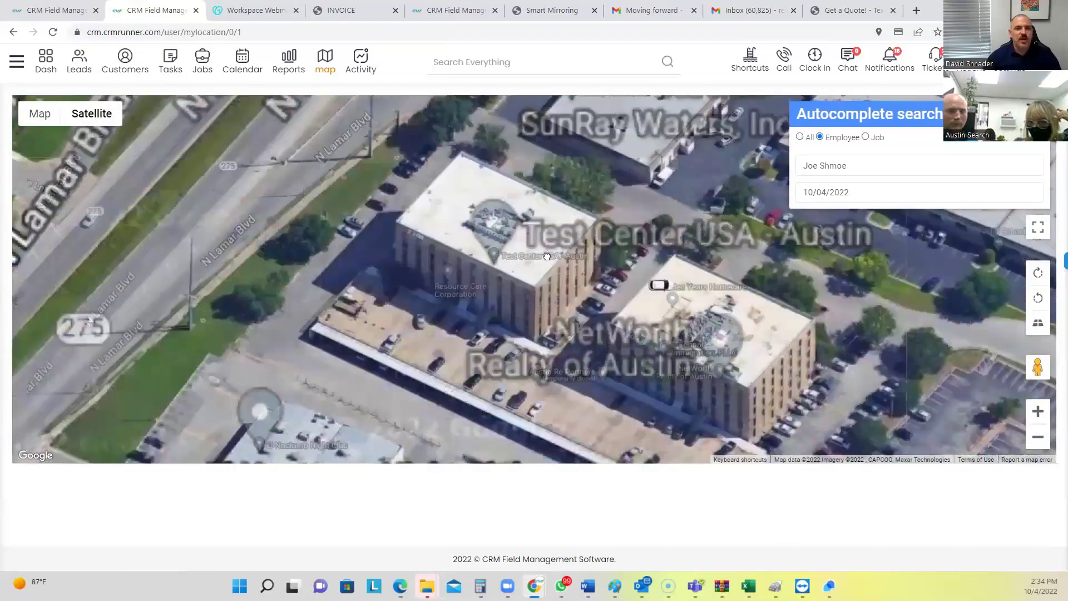
drag(572, 212, 492, 317)
scroll(492, 316, down, 1)
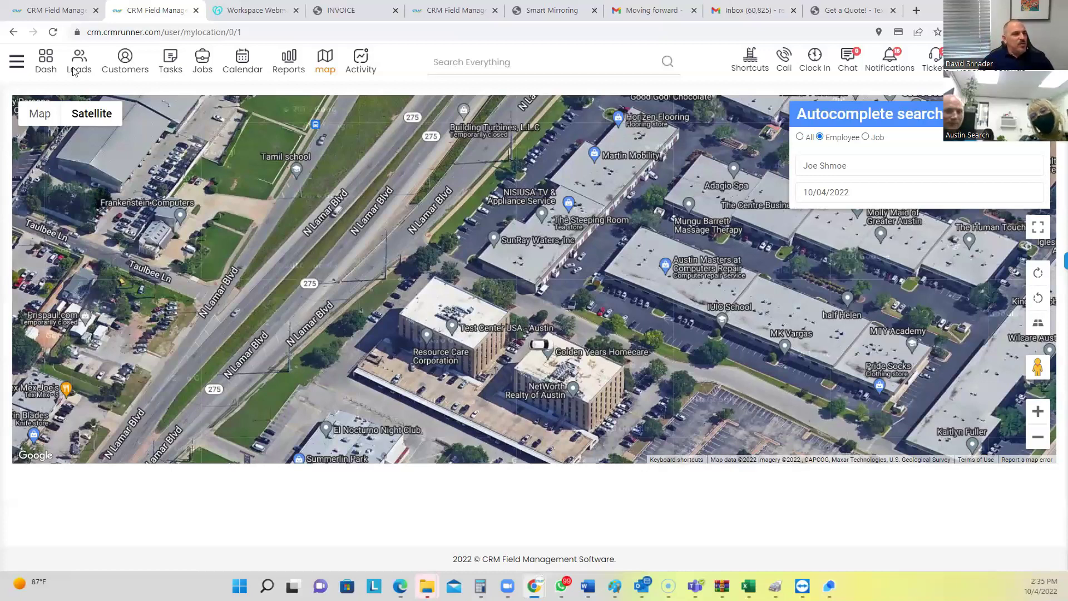
click(16, 62)
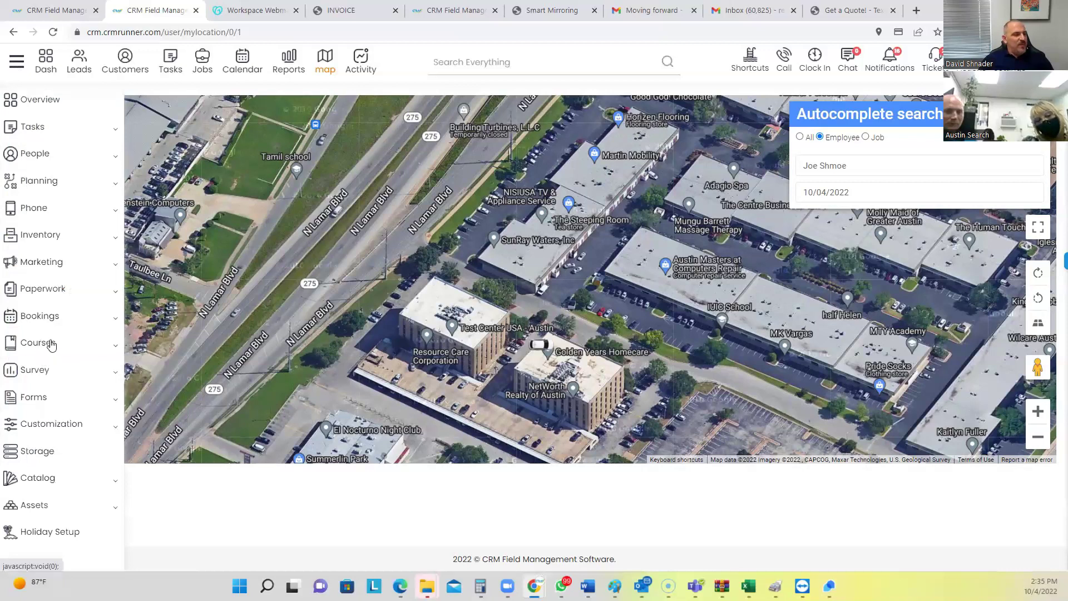
Go to Courses > Templates to view the four certificate designs, Template 2 in color #2d56a6
click(51, 345)
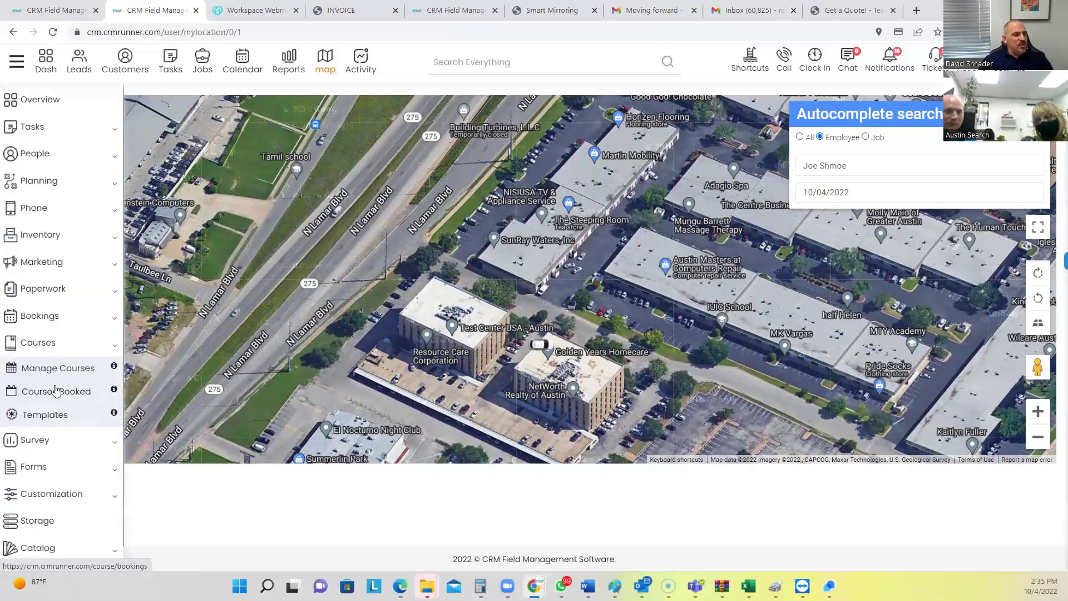
click(43, 417)
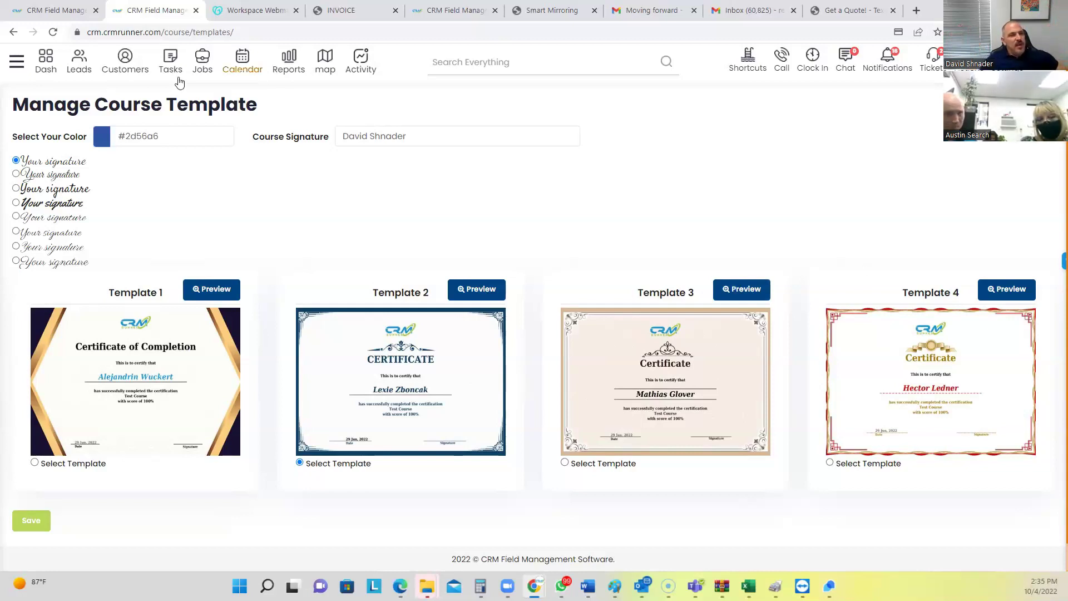
click(16, 64)
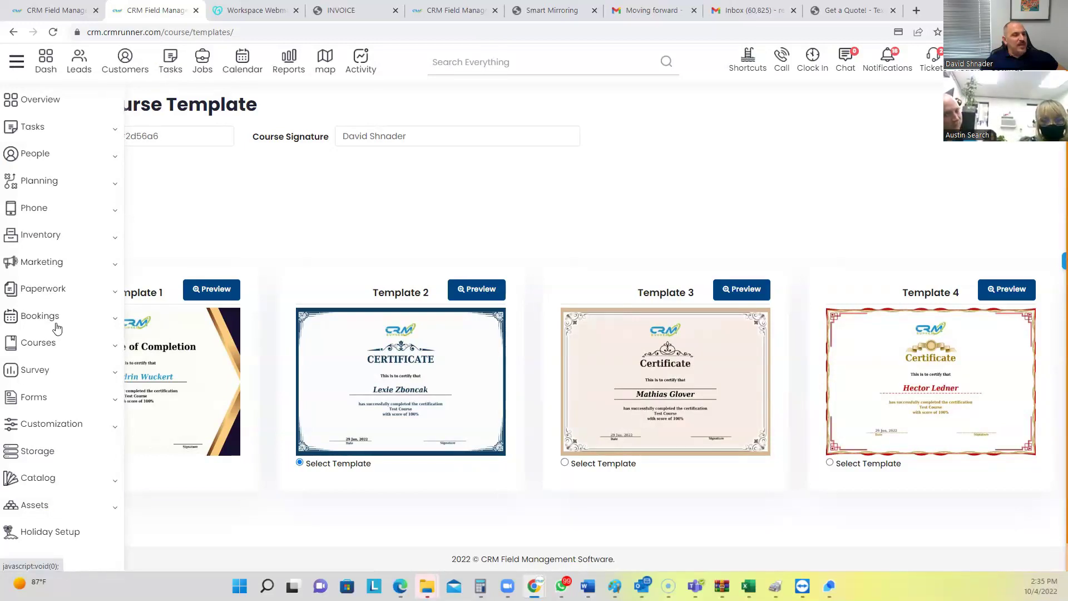
Retitle the booking page to 'Next Level Valet' and save the settings
click(45, 317)
click(54, 344)
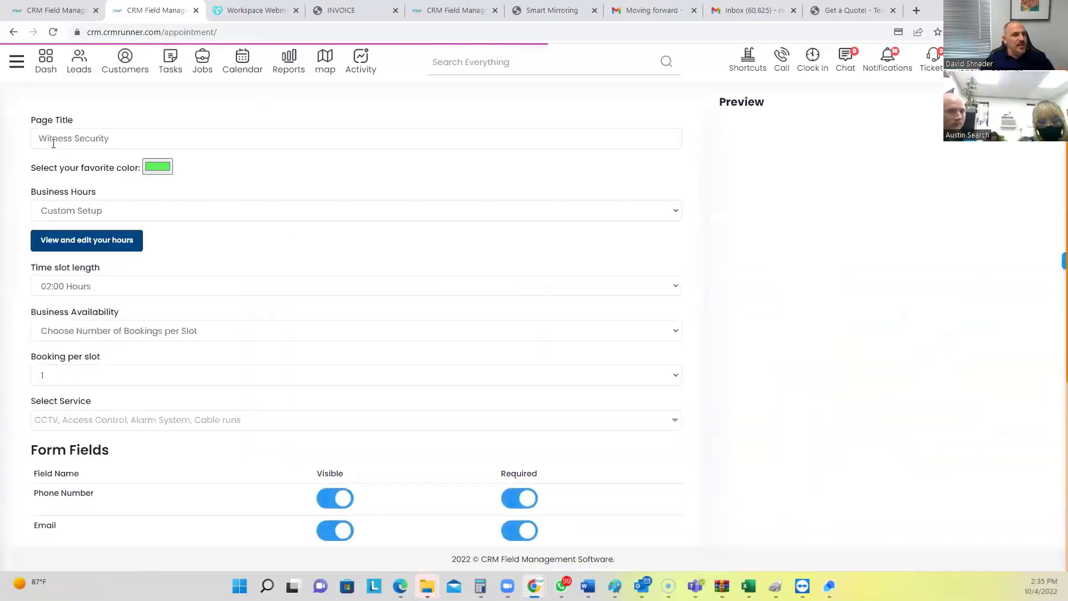
triple_click(100, 140)
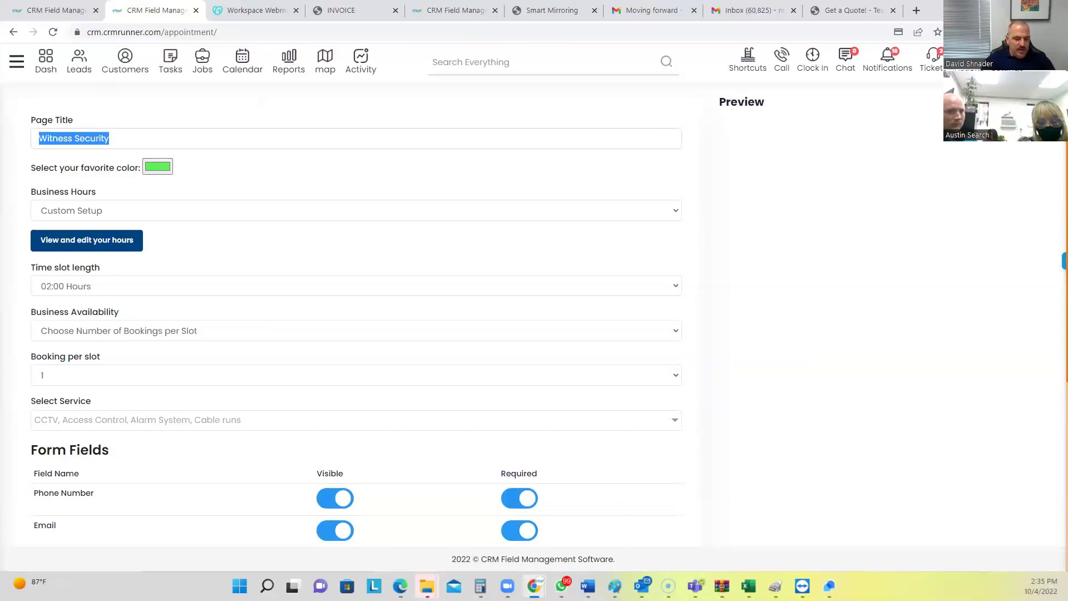
text(Next Level Valet)
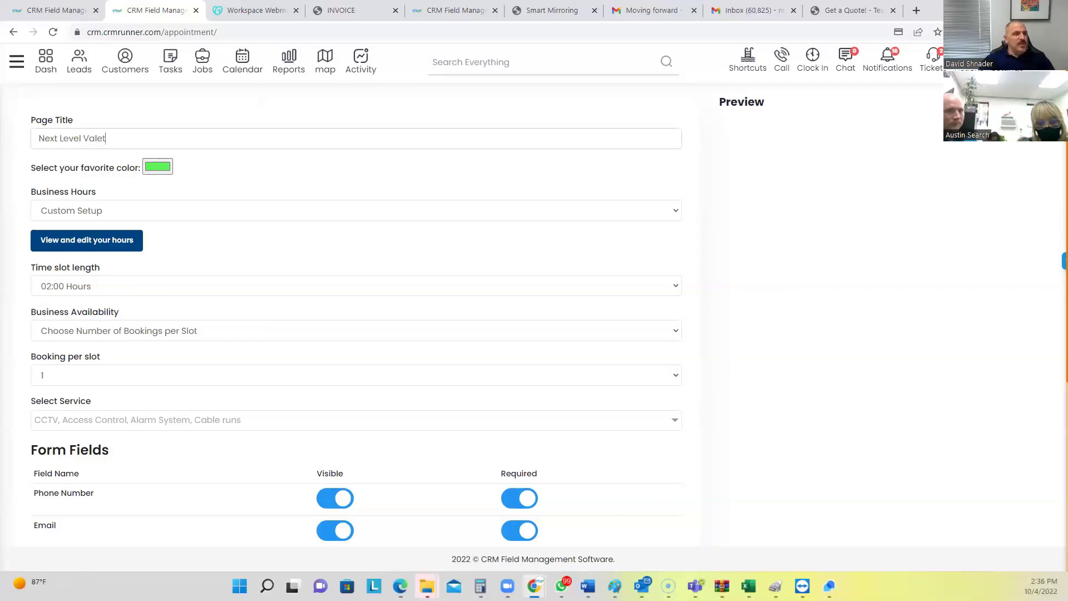
scroll(136, 307, down, 5)
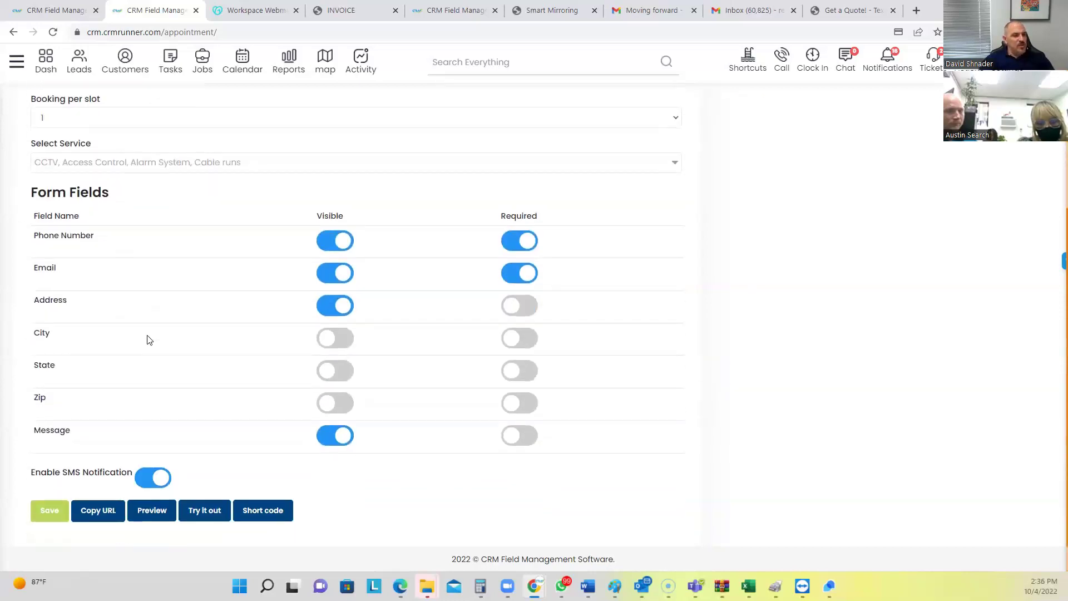
click(197, 124)
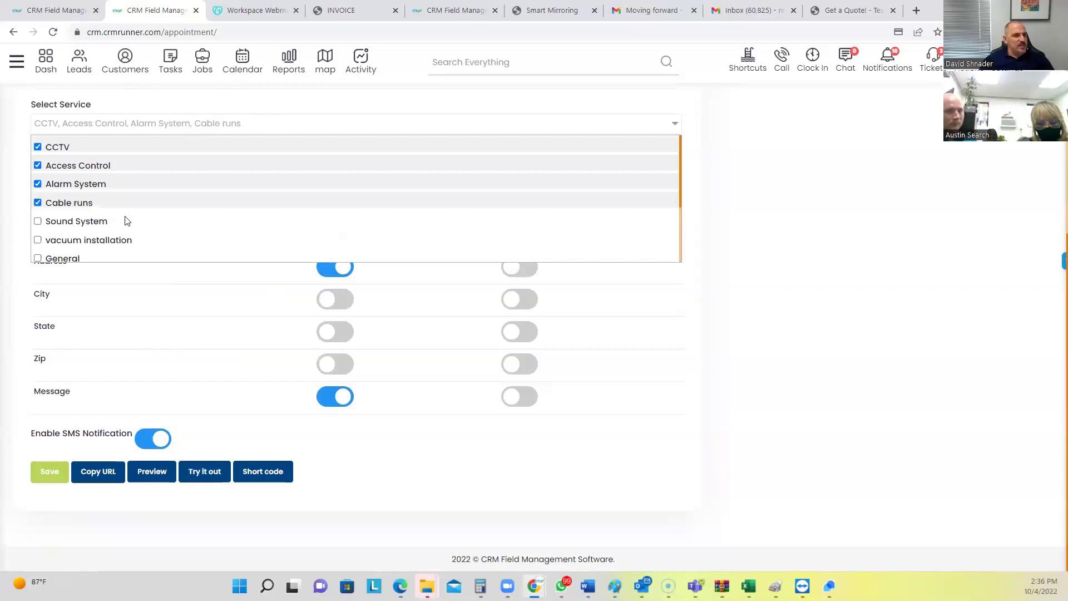
click(138, 111)
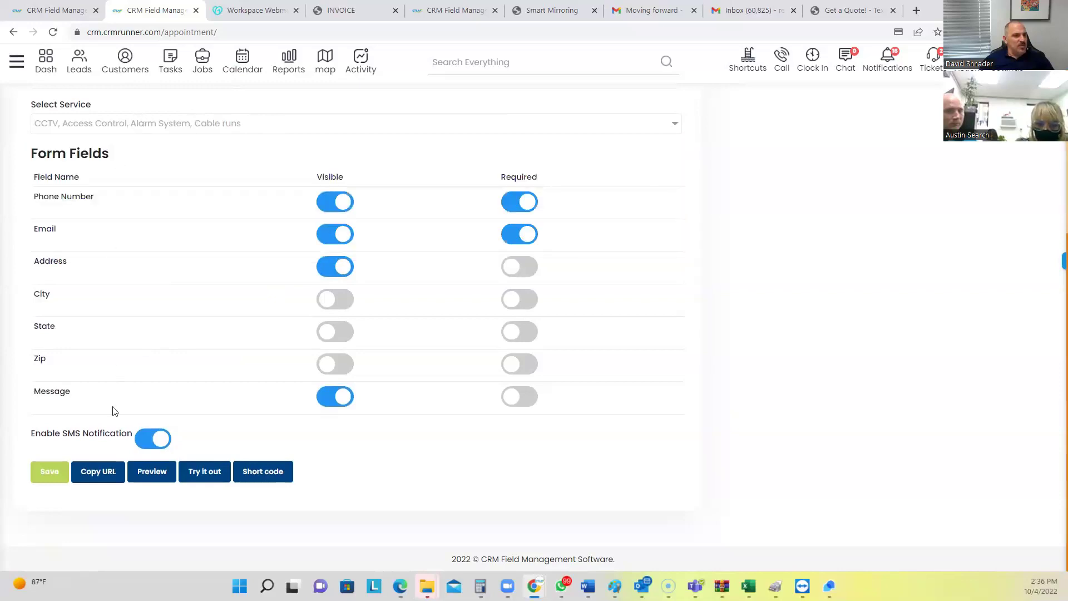
click(51, 473)
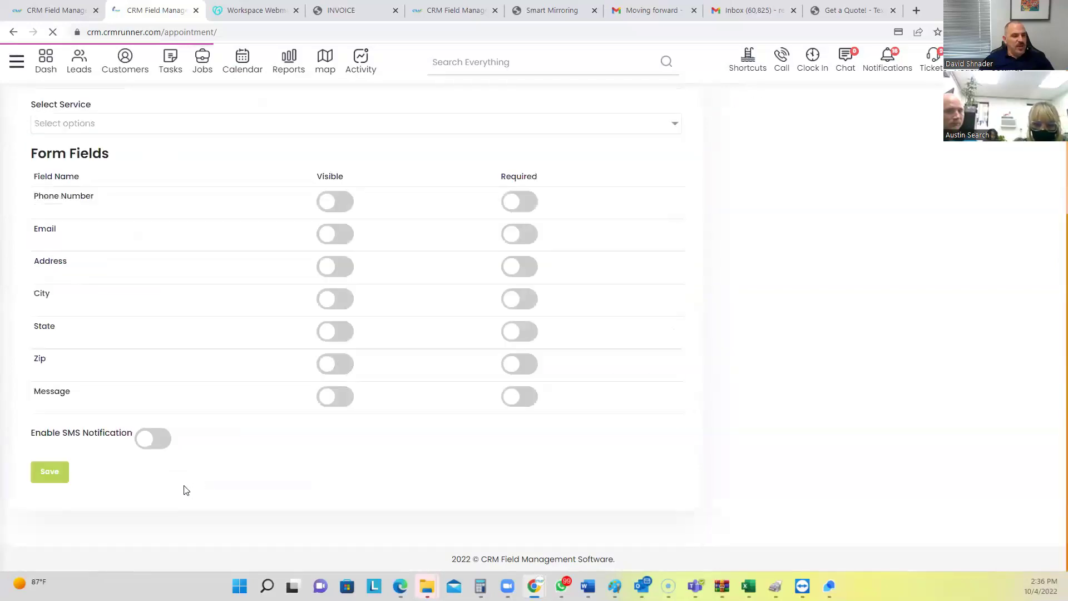
Preview the booking page and pick a CCTV appointment for tomorrow at 10:00
click(153, 472)
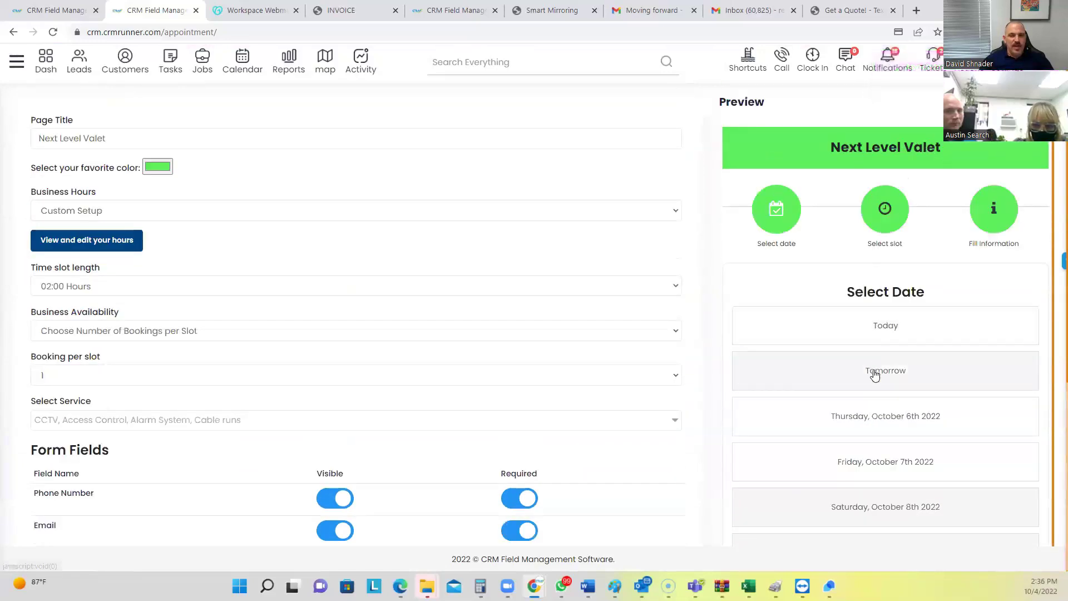
click(872, 370)
click(864, 399)
scroll(801, 281, down, 2)
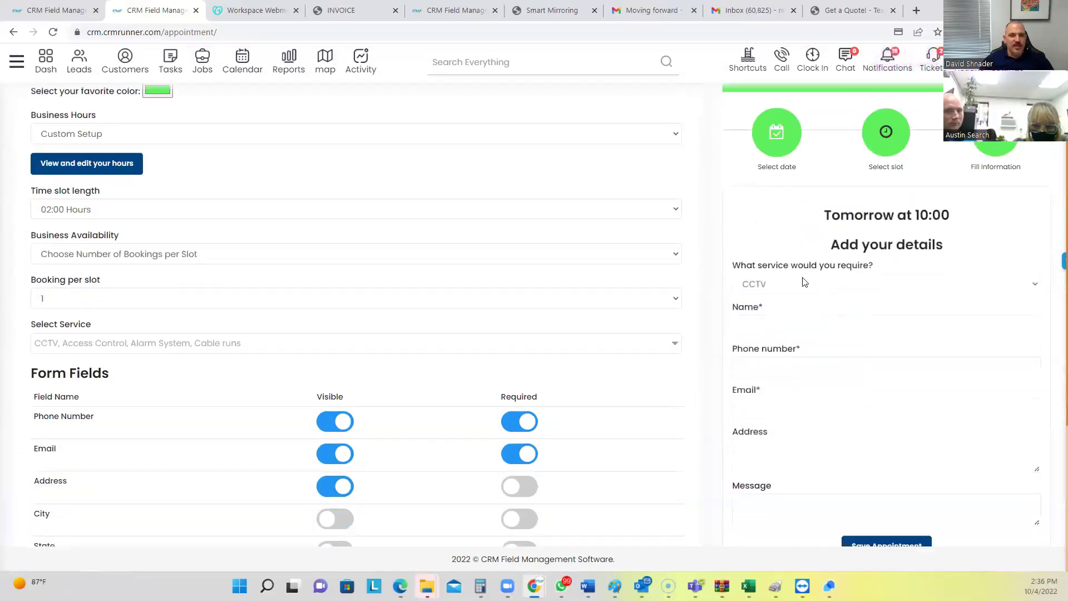
scroll(222, 435, down, 3)
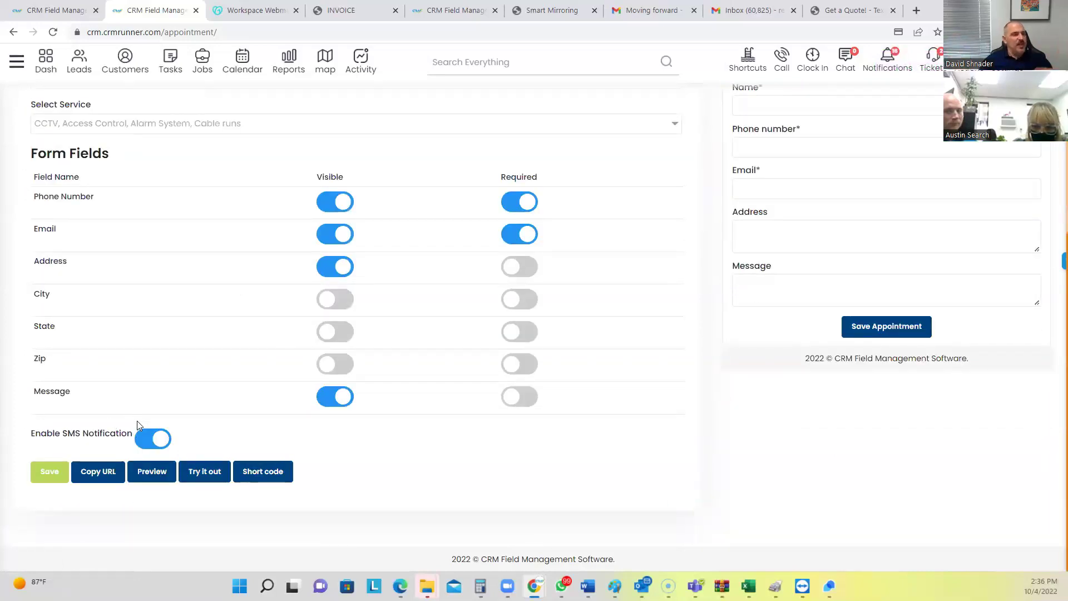
scroll(156, 356, up, 2)
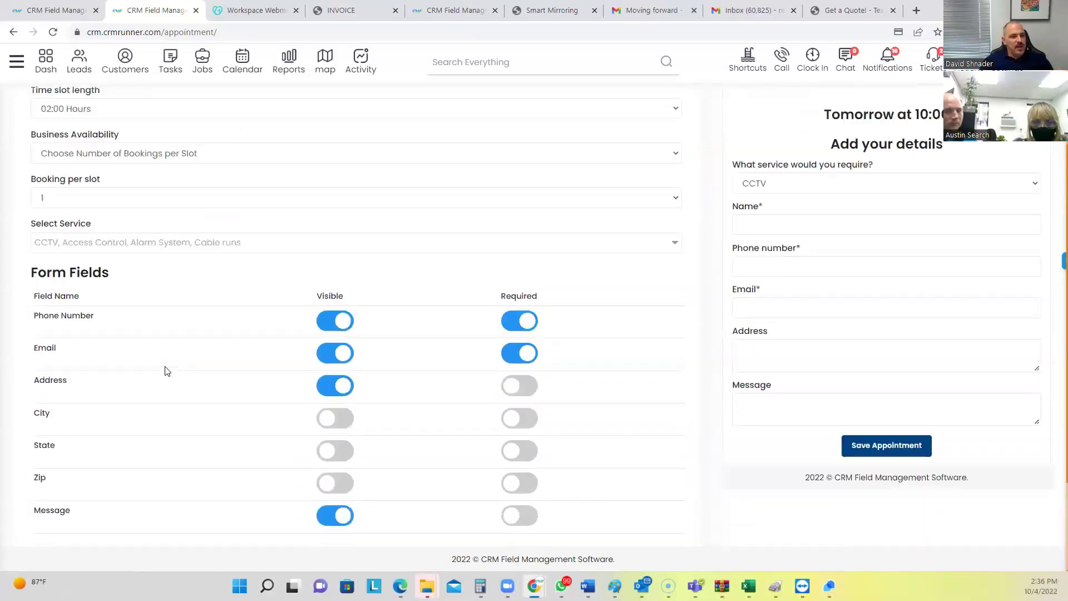
scroll(201, 423, down, 2)
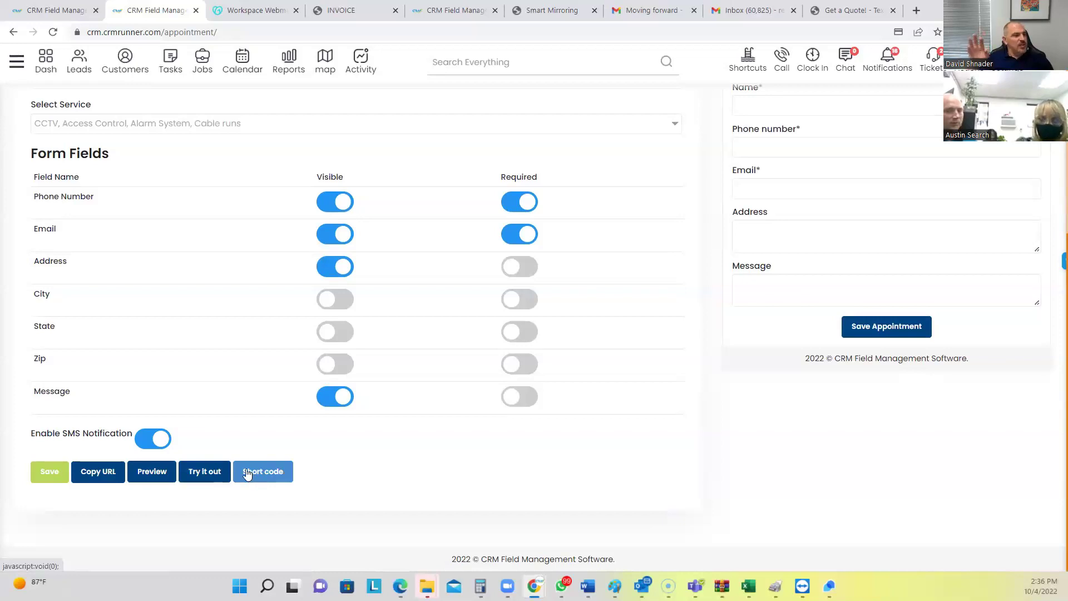
Display the booking page's 900px iframe embed shortcode, select it for copying, then dismiss it
click(247, 468)
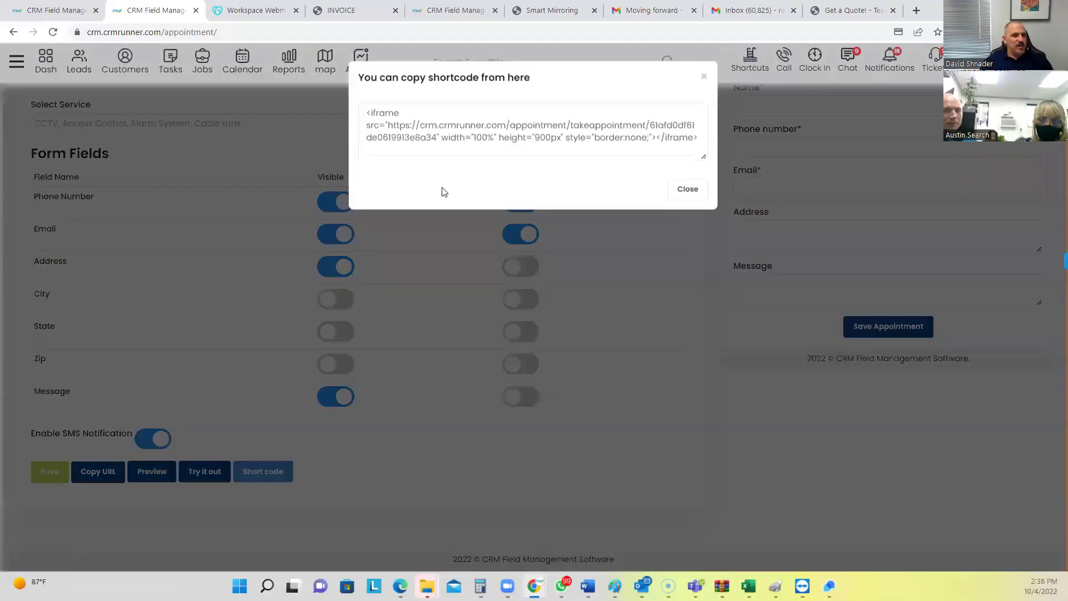
drag(364, 115, 528, 160)
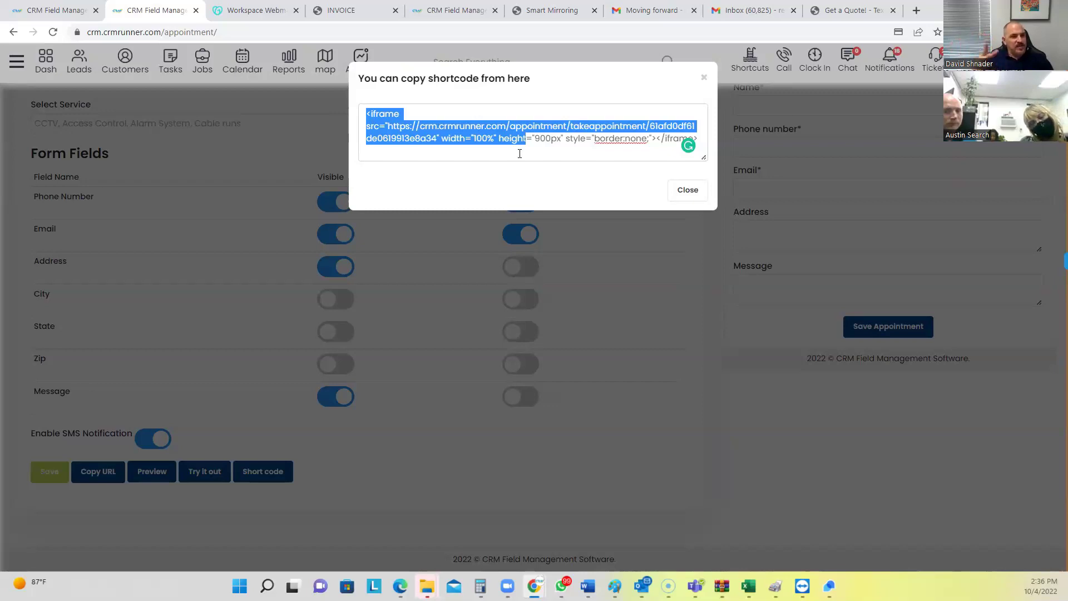
click(684, 191)
click(13, 67)
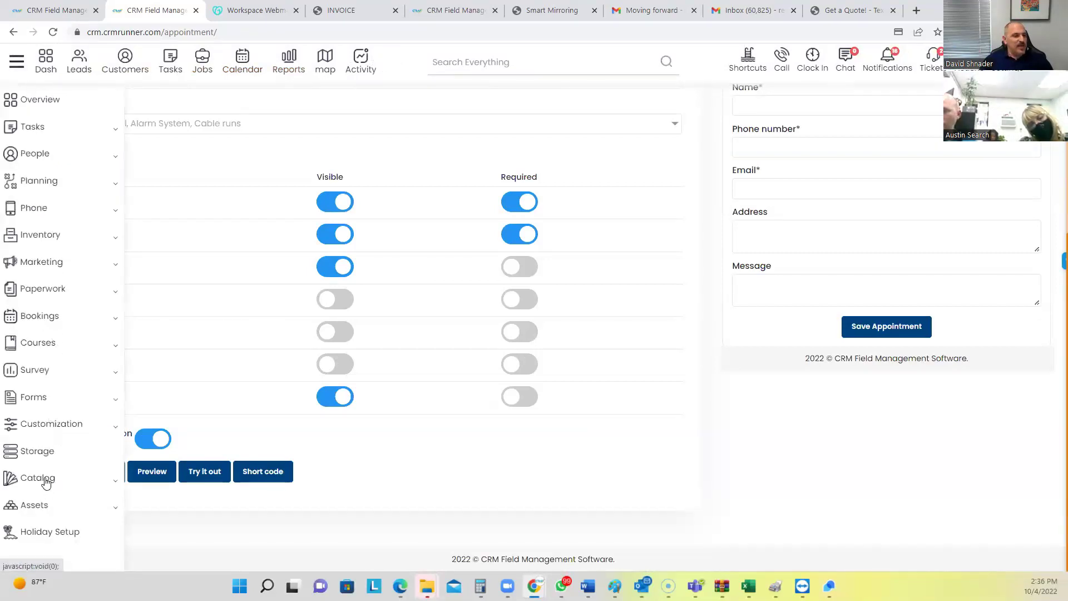
Open the Catalog and request a quote for the 4 Dome Cameras package
click(46, 480)
scroll(53, 503, down, 1)
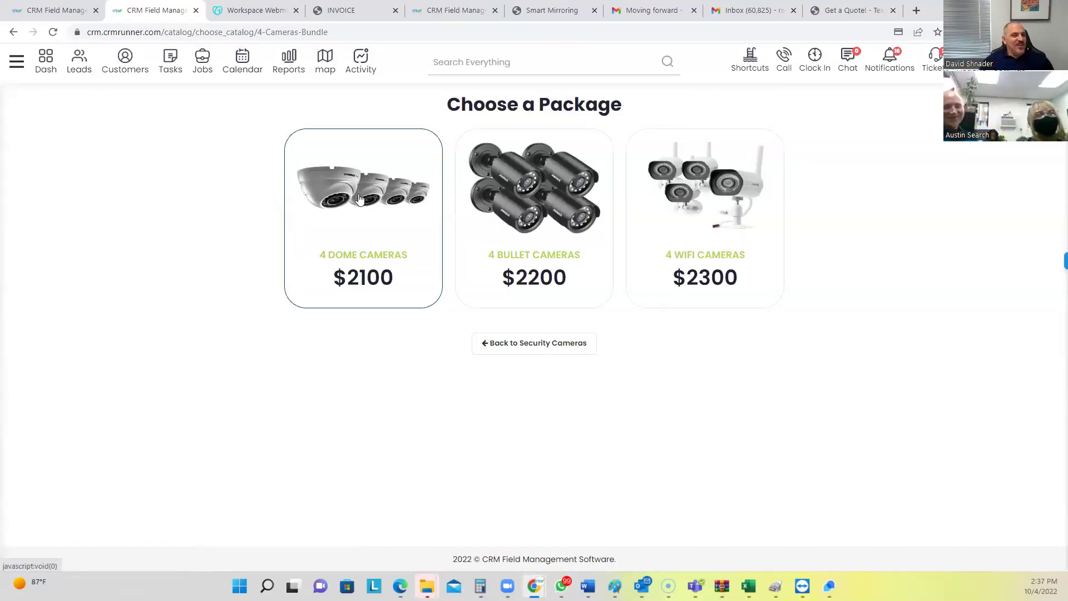
click(358, 198)
Draft quote #1998 for the searched client, with four line items totalling $2100.00
click(462, 134)
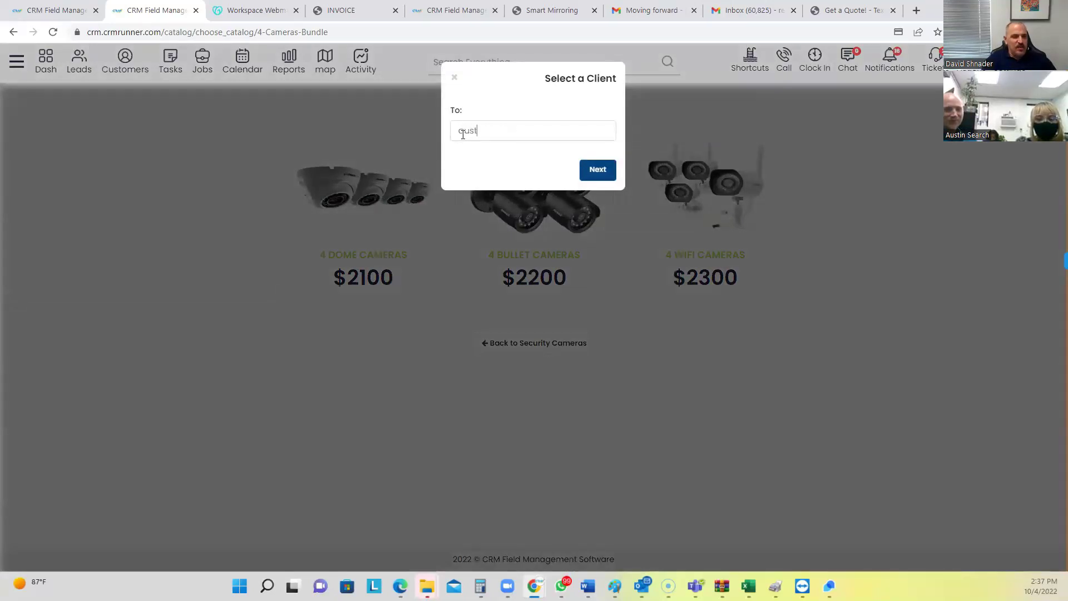
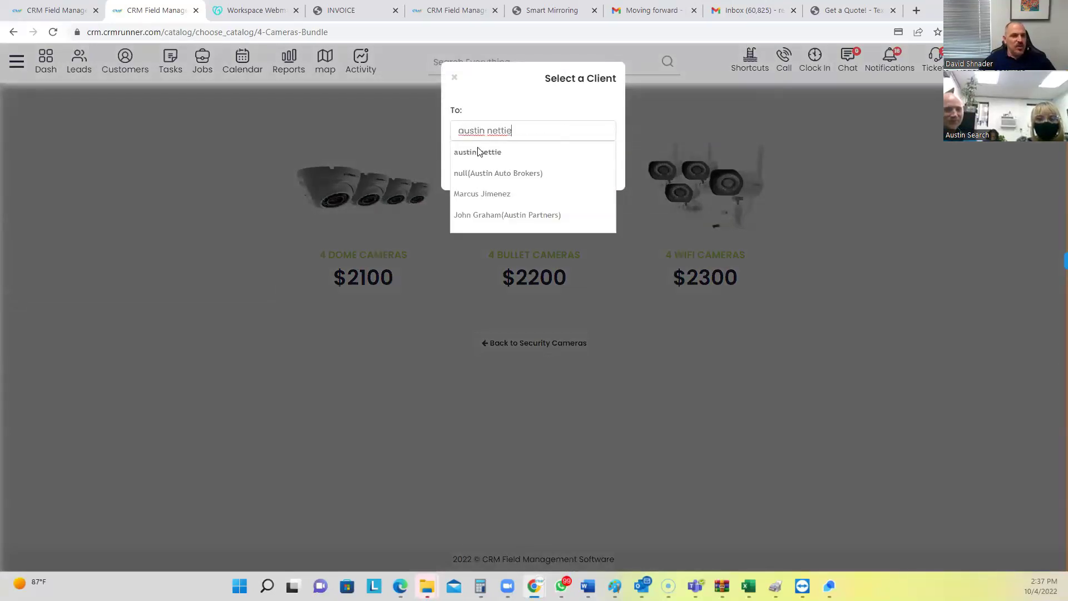
click(482, 152)
click(591, 168)
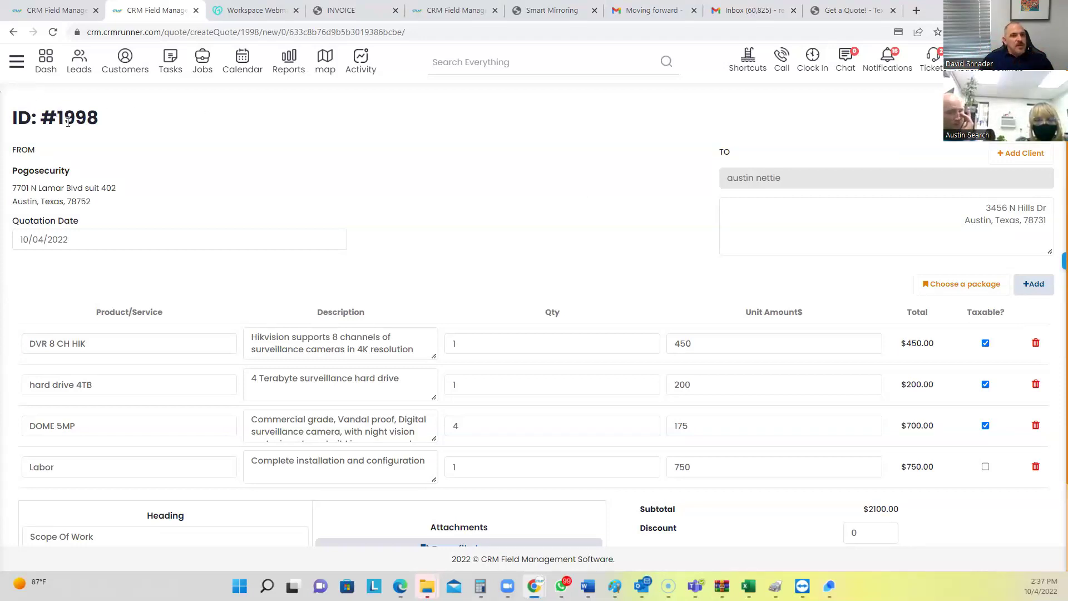
click(846, 10)
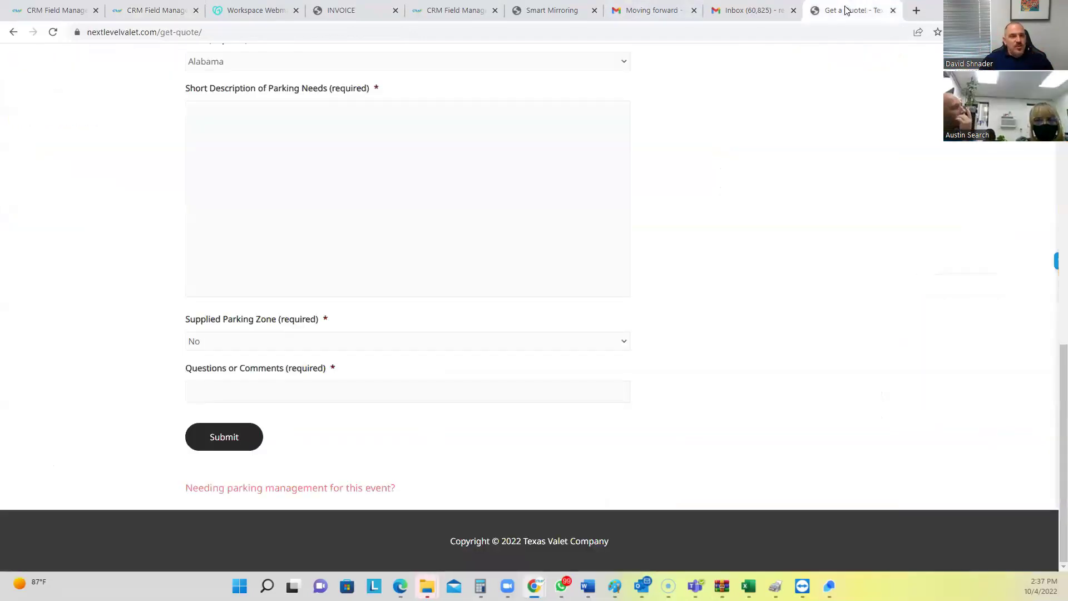
Check the Next Level Valet Get a Quote form's web address, then go back to the CRM quote
click(401, 32)
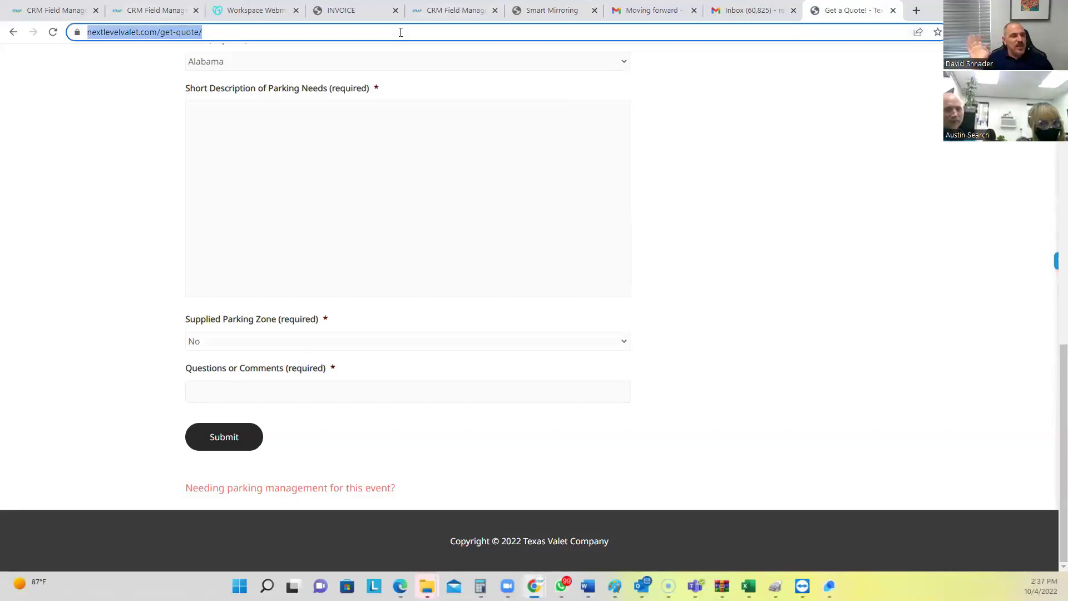
click(139, 11)
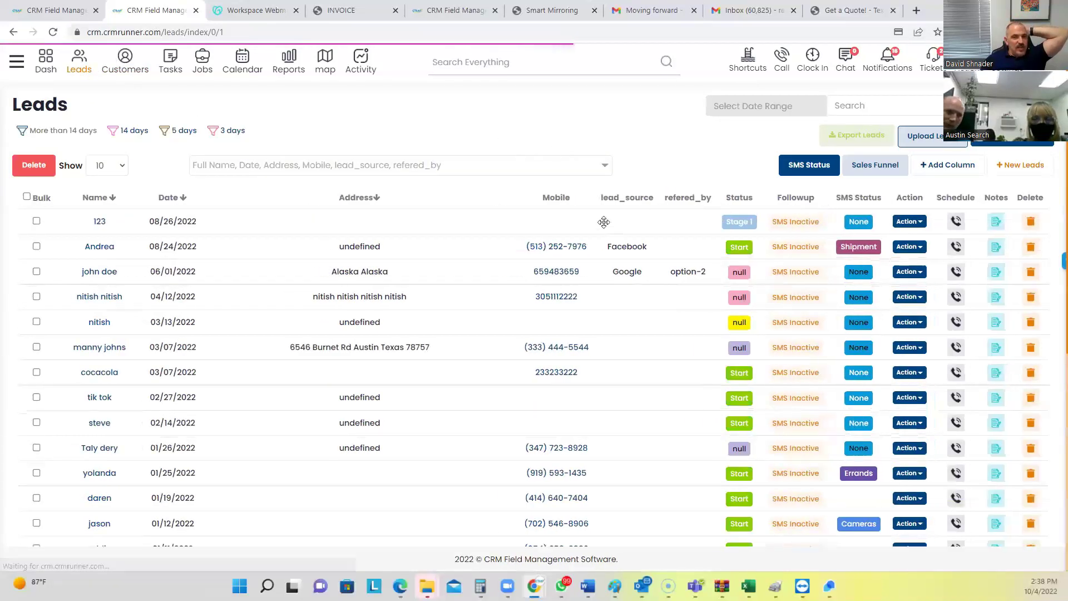
Show the Shipping sales funnel board and move a lead card from Lead into Stage 1
click(886, 169)
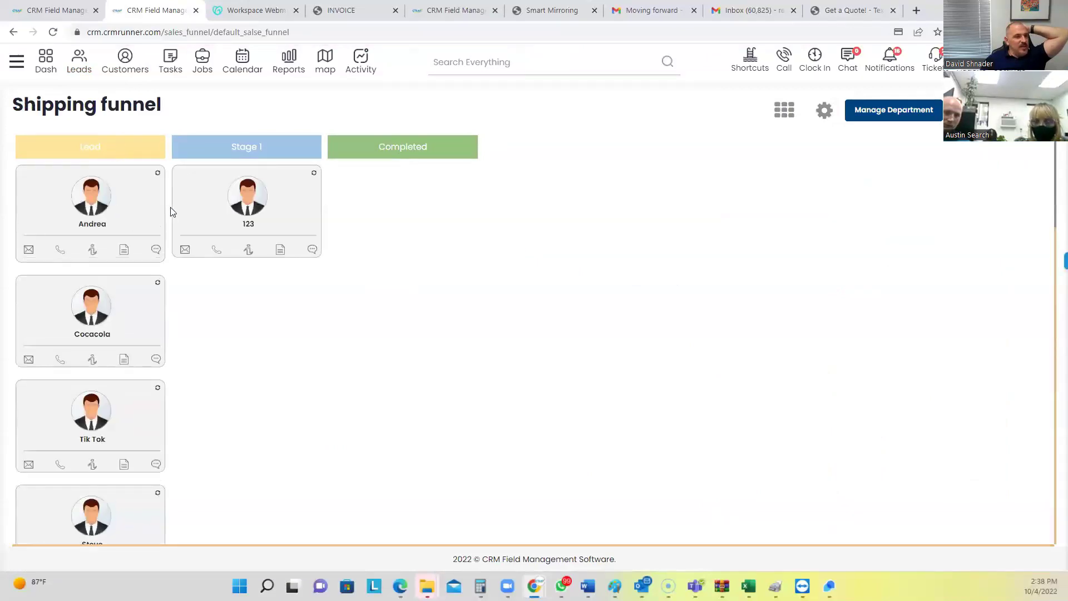
drag(121, 233, 245, 269)
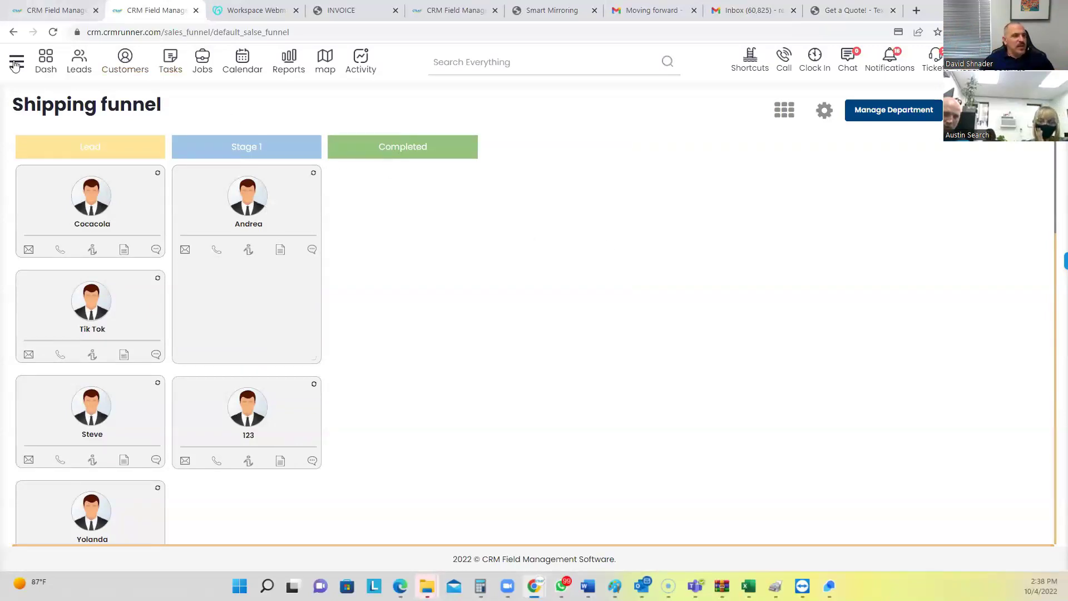
mouse_move(53, 427)
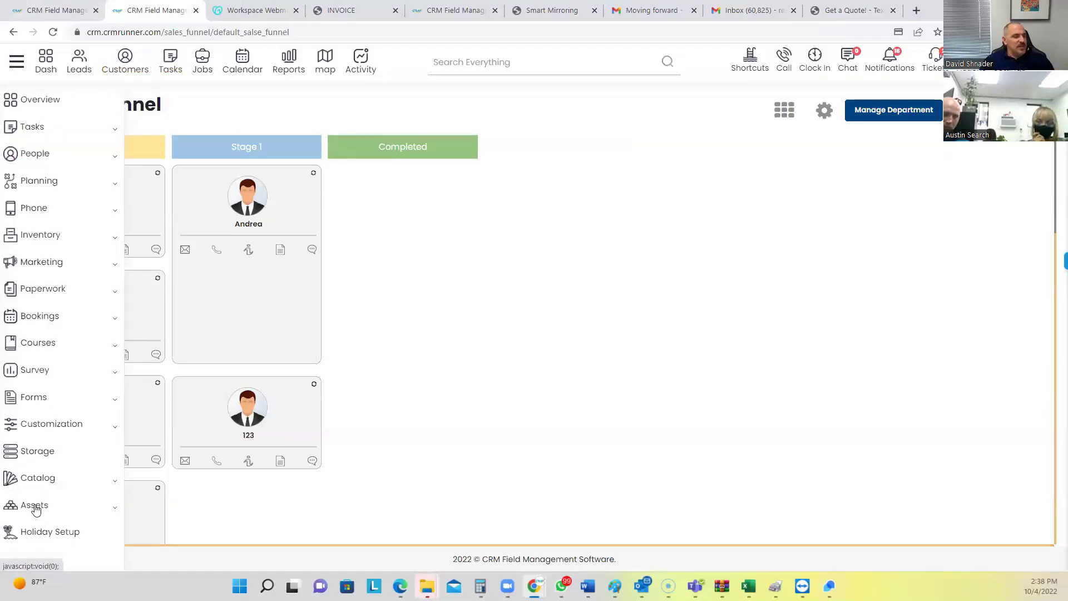
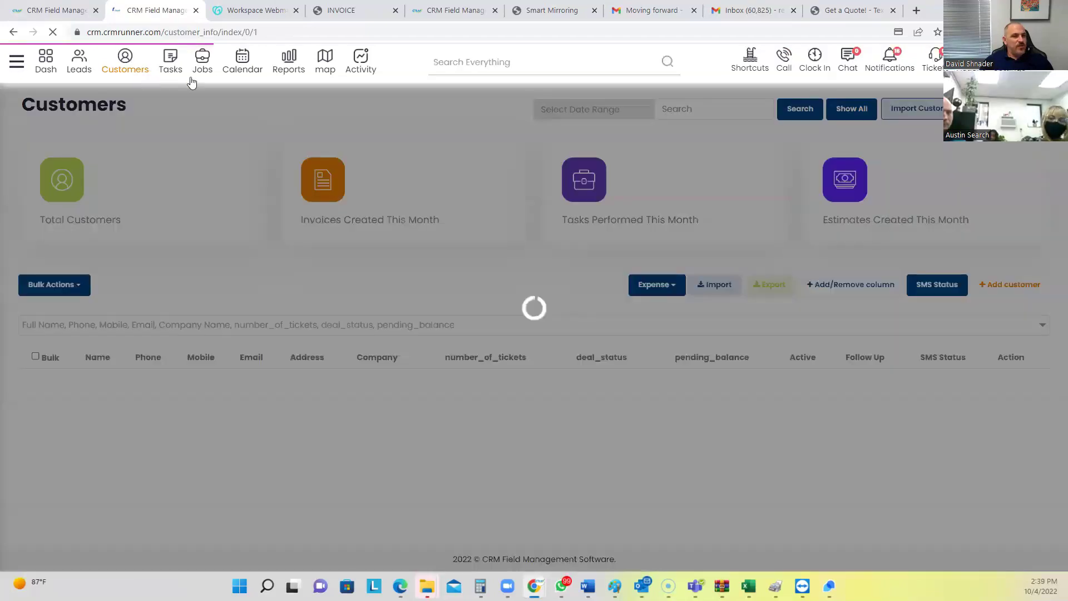
Send a Review request to the first customer from its Action dropdown in the Customers list
scroll(918, 362, down, 3)
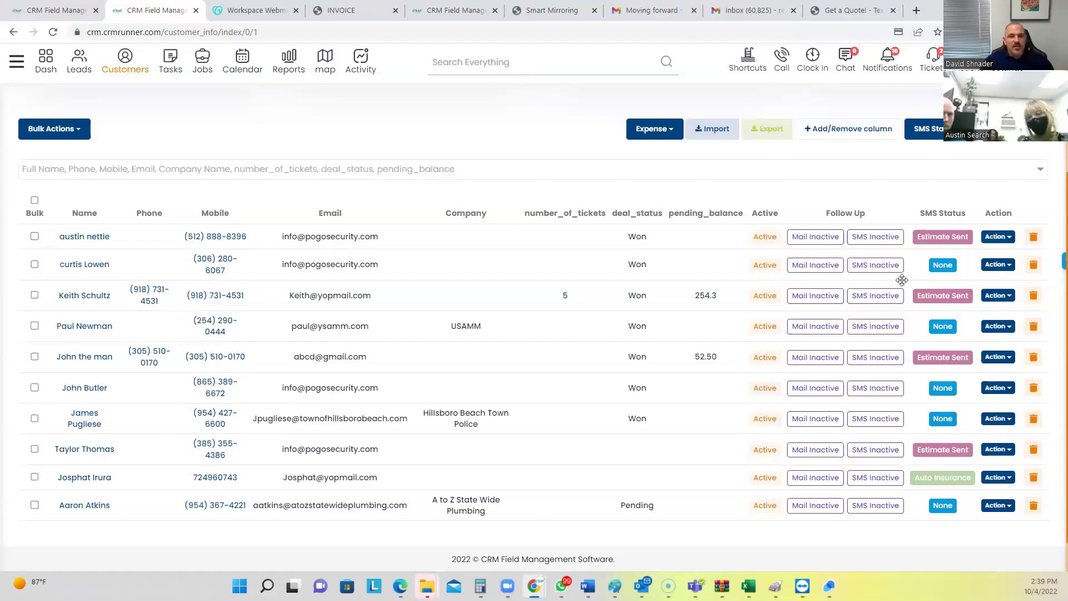
click(999, 237)
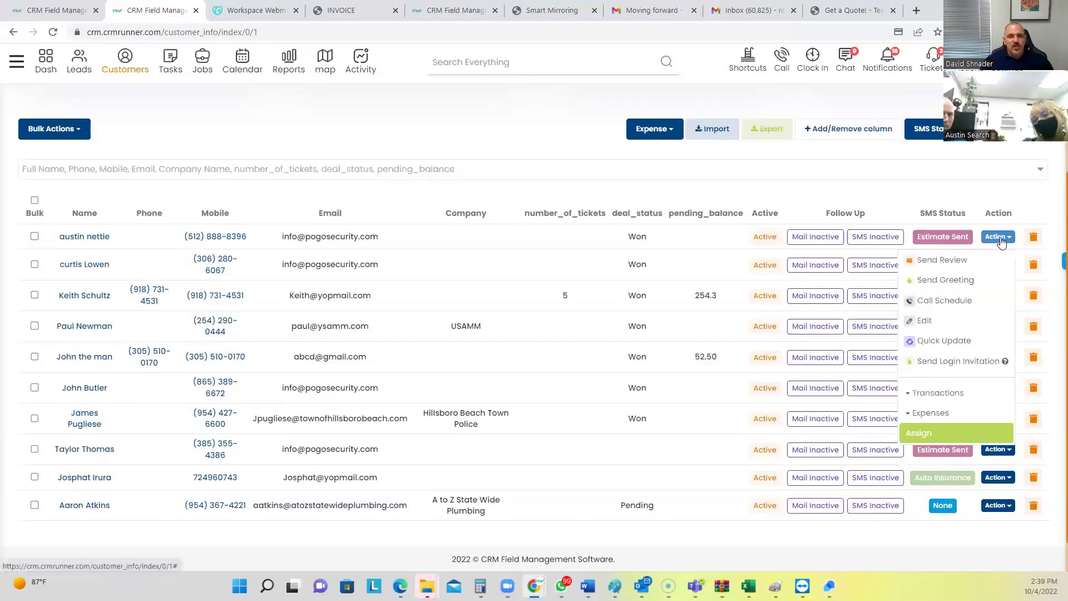
click(939, 264)
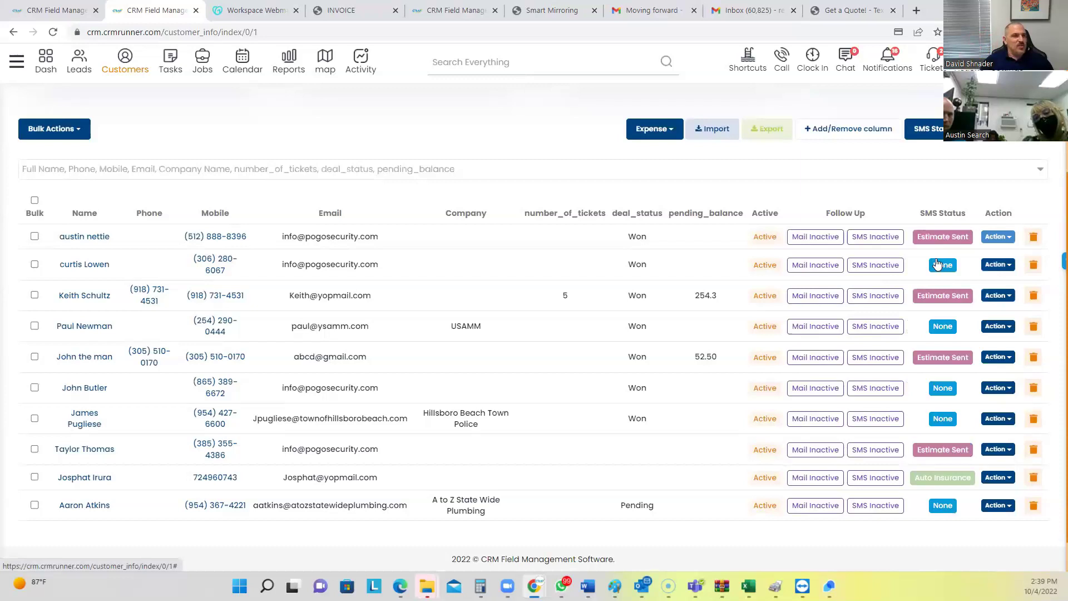
click(267, 12)
Refresh the inbox, open the new 'Review Us' email and follow its Leave a review link
click(69, 228)
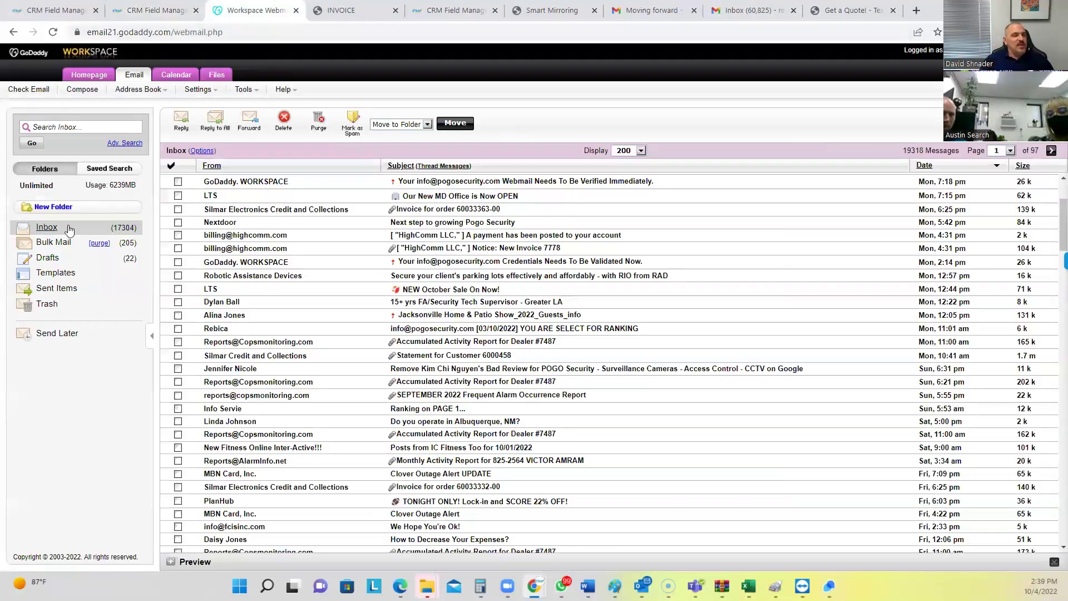
click(69, 228)
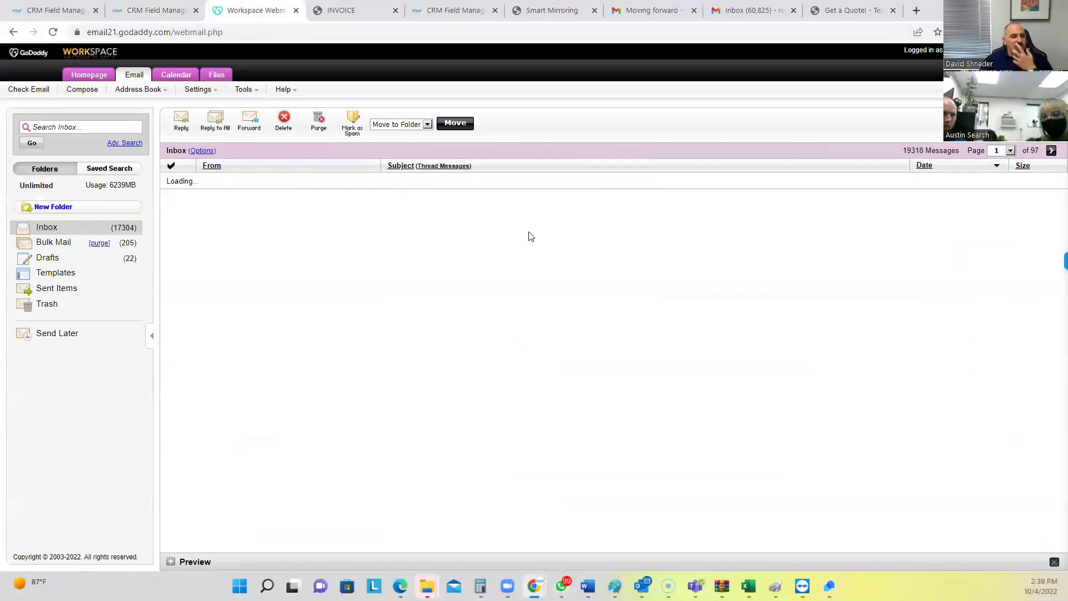
click(411, 180)
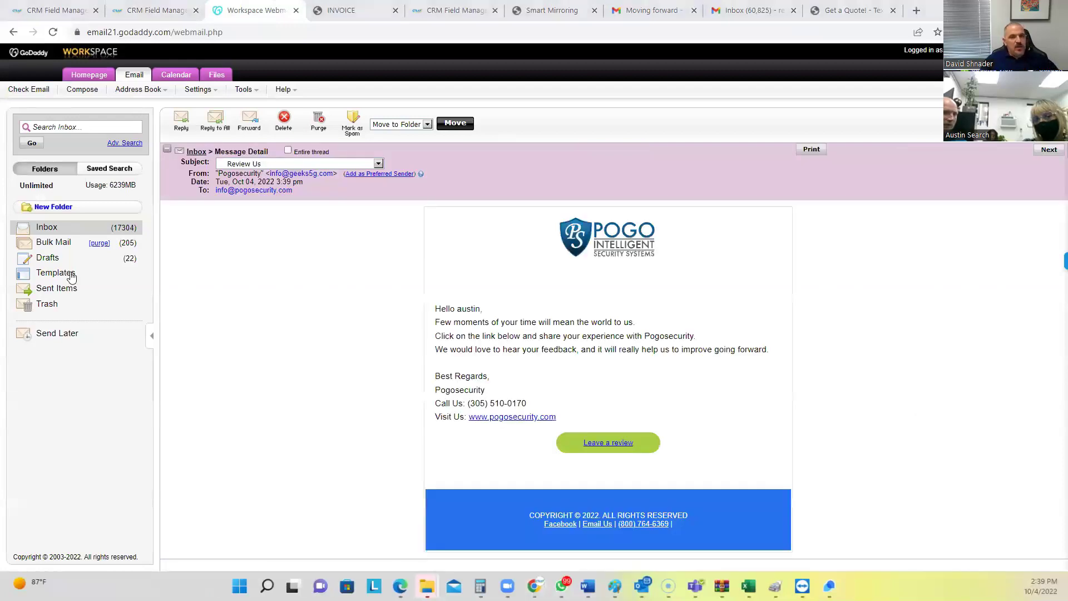
drag(444, 312, 607, 328)
click(597, 443)
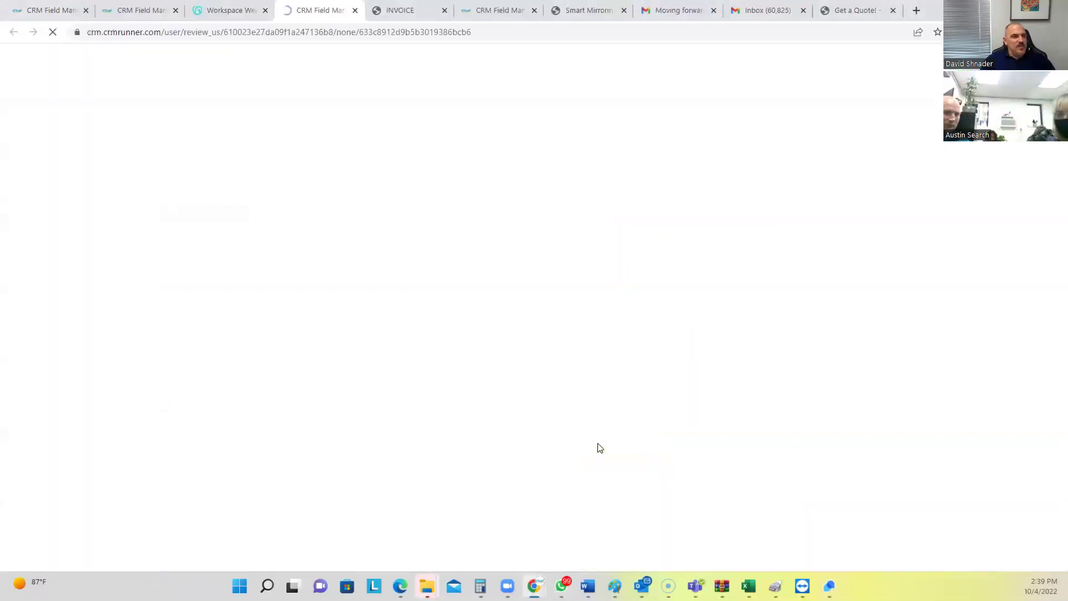
Try a low score to reveal the comment box, then rate 10 to reach Google reviews
drag(360, 257, 576, 273)
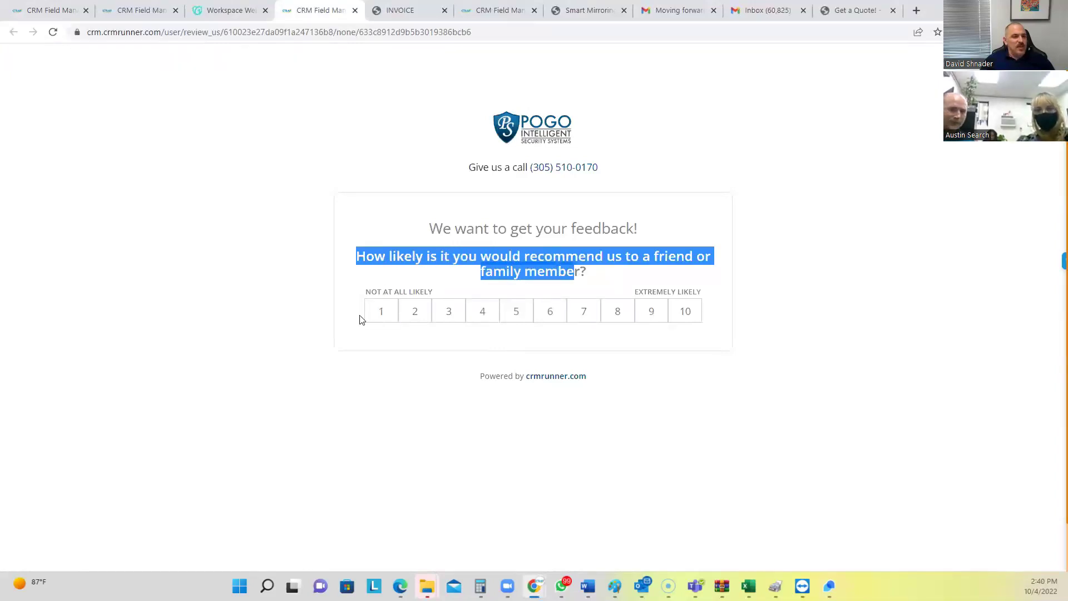
click(388, 311)
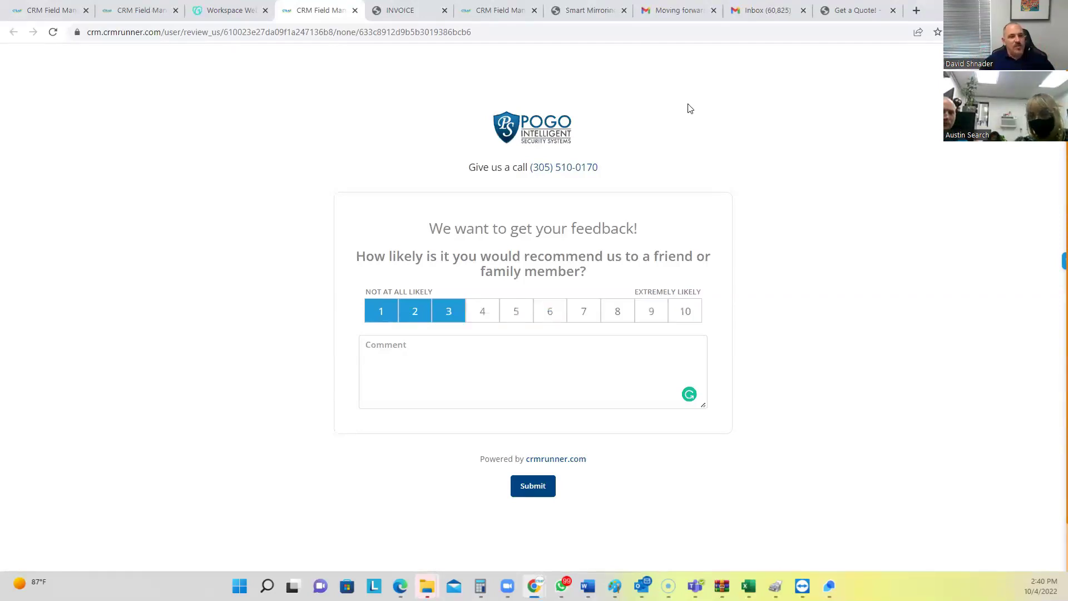
click(689, 315)
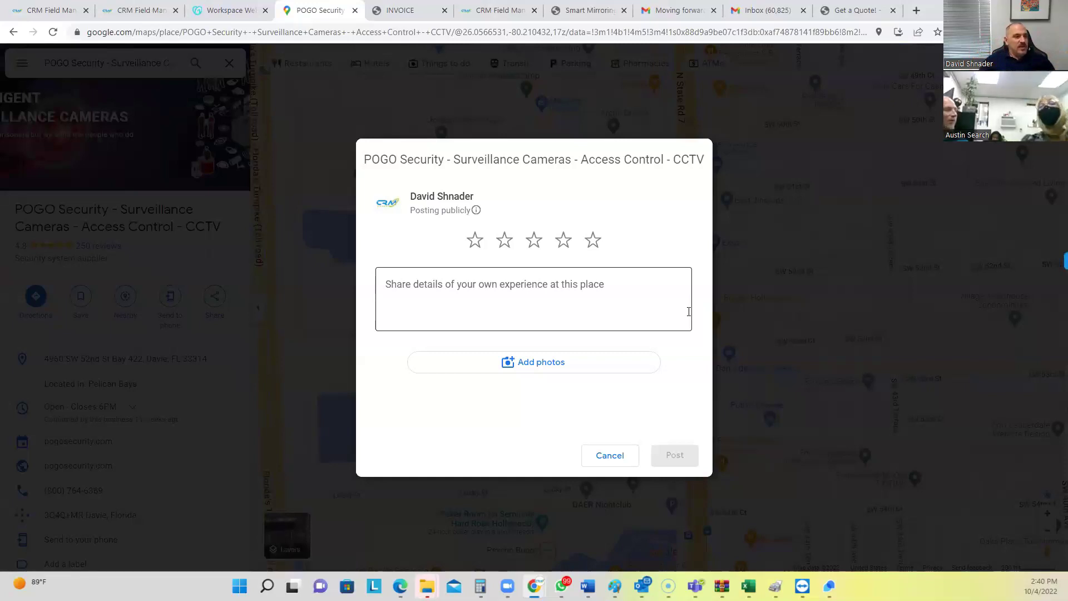
Give POGO Security five stars, then discard the review and close the Google Maps tab
click(594, 243)
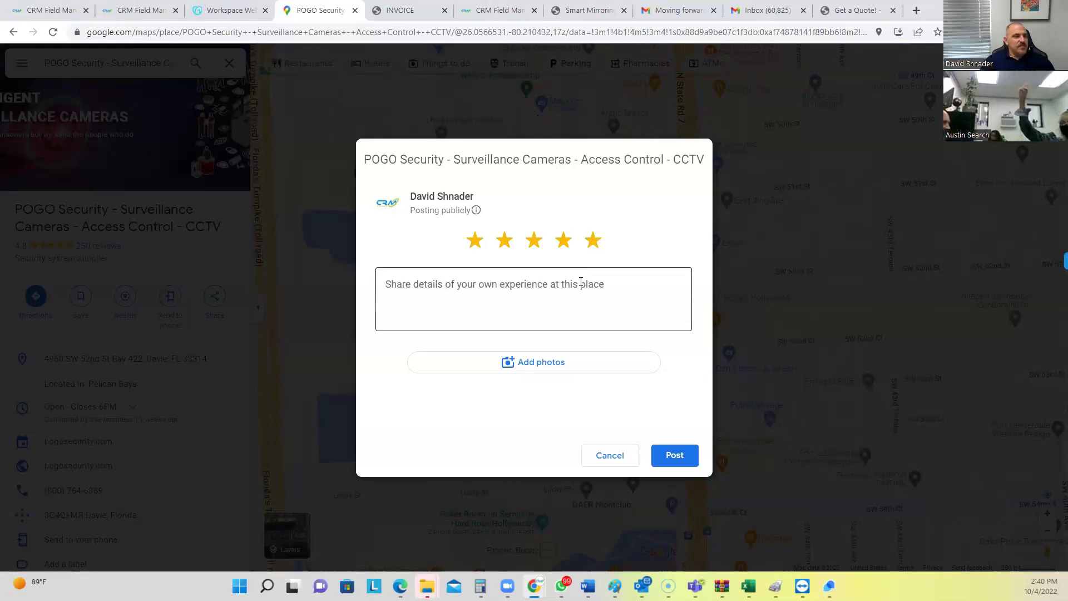
click(611, 456)
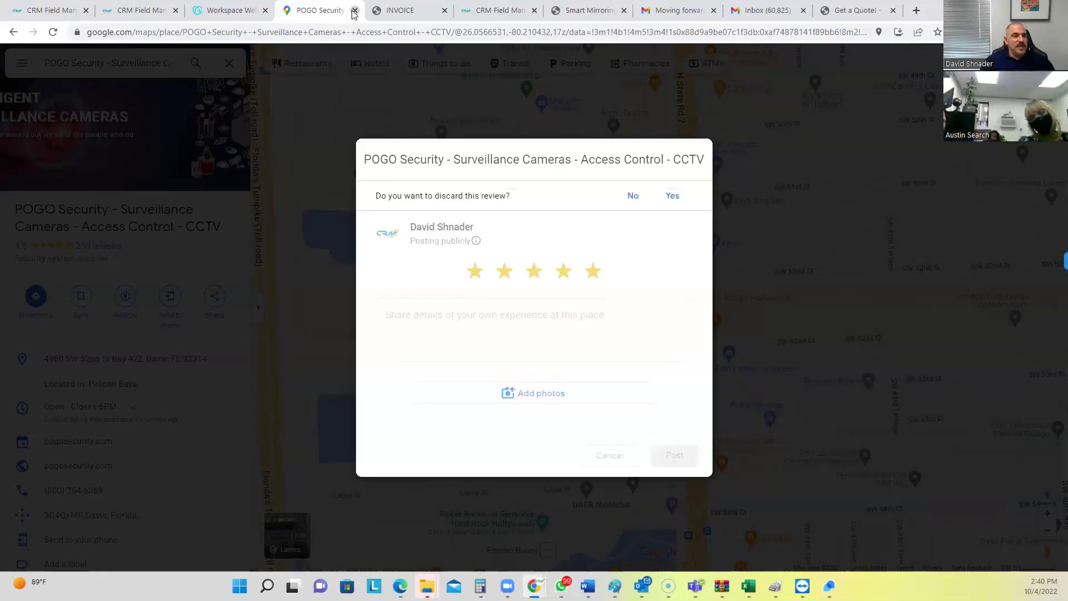
click(354, 11)
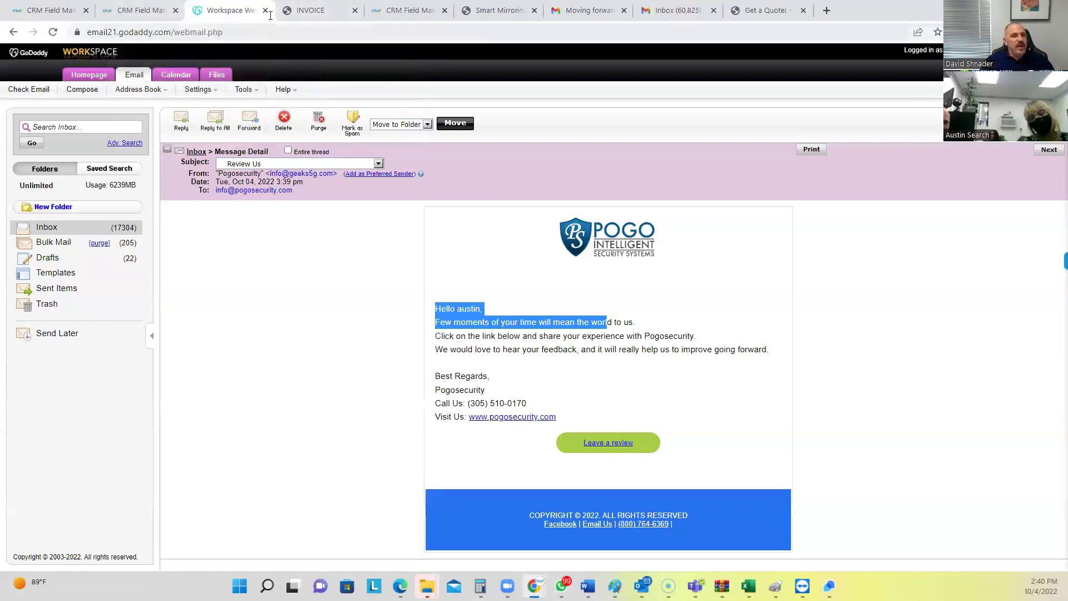
Load crmrunner.com in the payment success tab, then return to the CRM Customers list
click(405, 11)
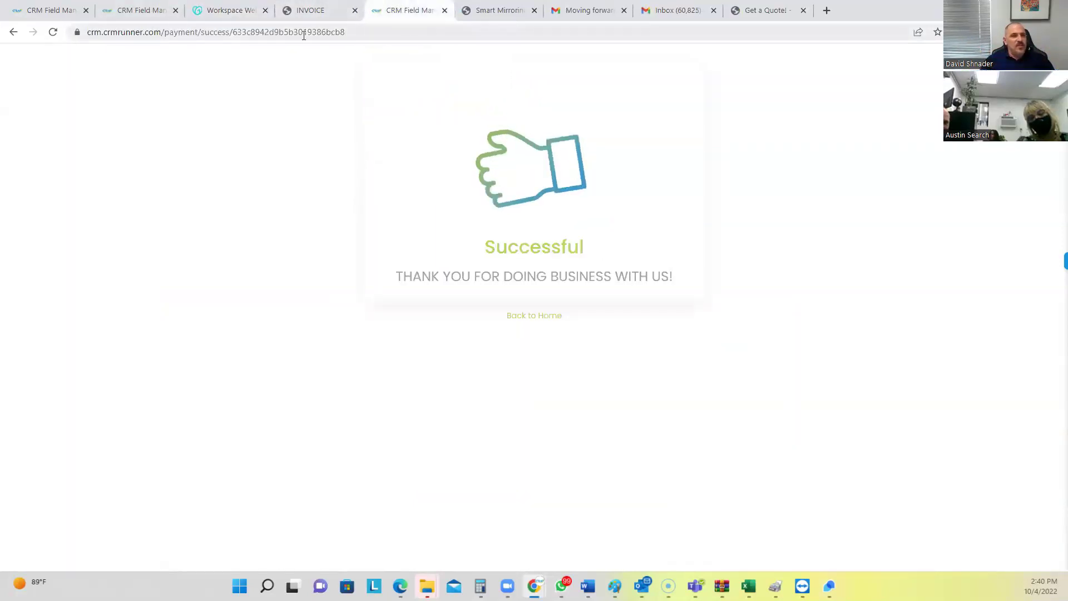
click(274, 35)
text(crmrunner)
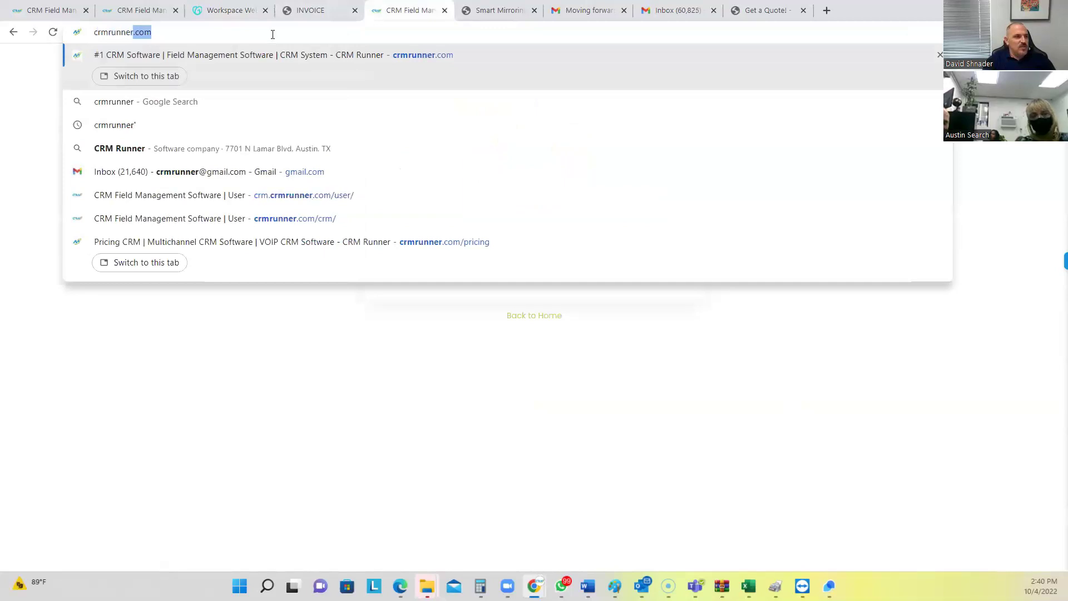
key(Return)
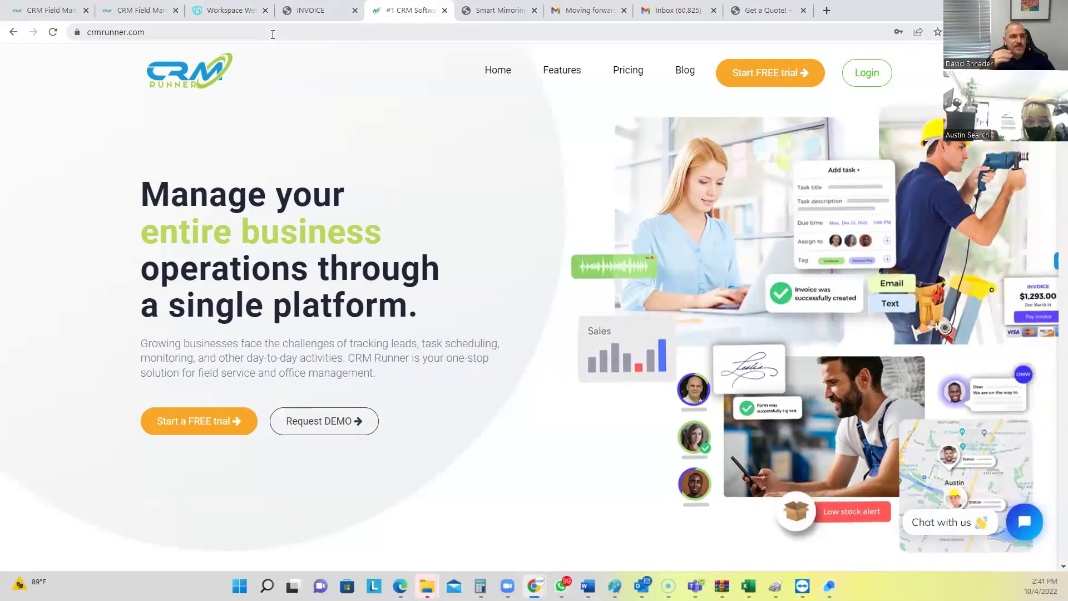
click(132, 7)
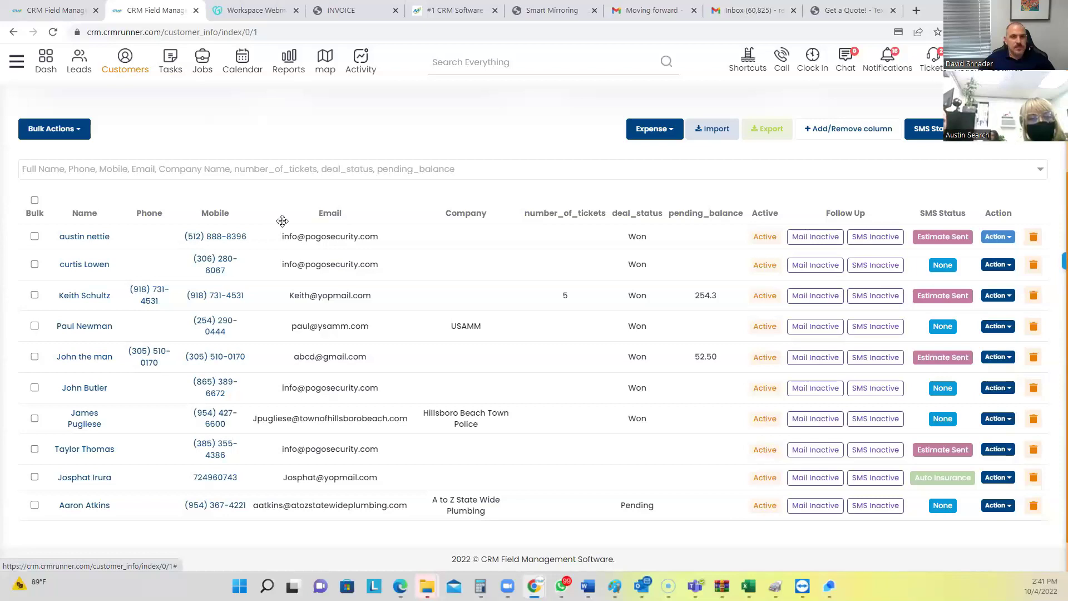
Expand the Inventory section in the main navigation menu to reach Warehouse Items
click(17, 62)
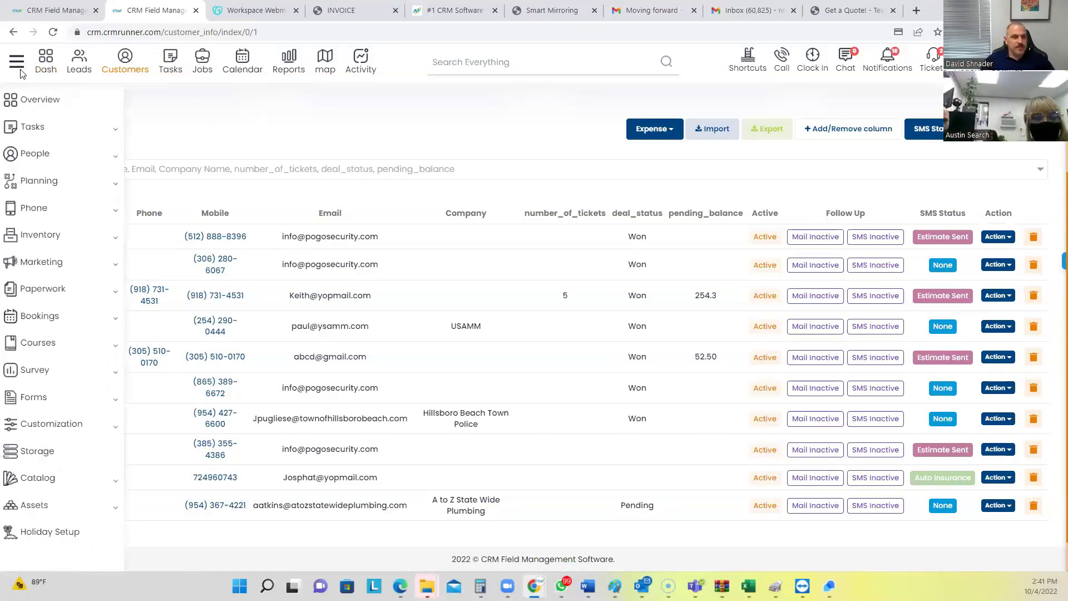
click(44, 236)
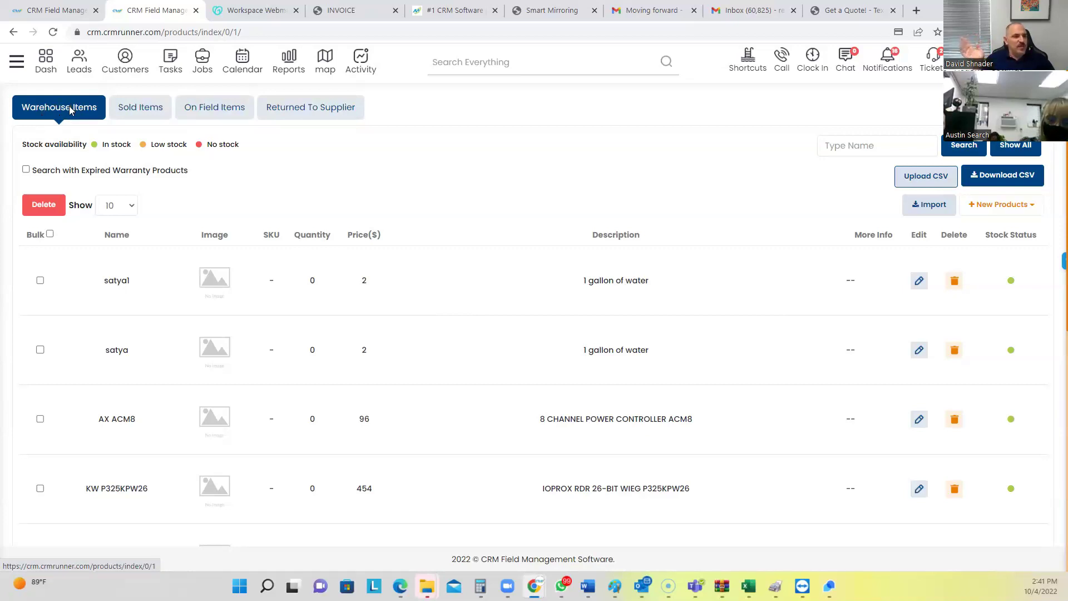
Start a new non-inventory product, close it, and start a fresh non-inventory product form
click(996, 212)
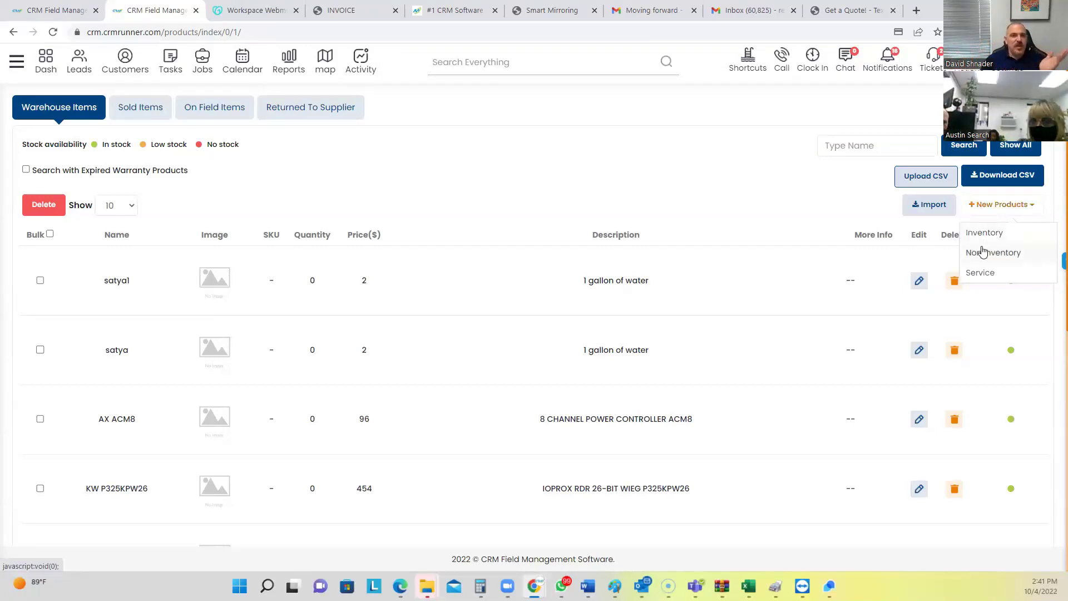
click(984, 253)
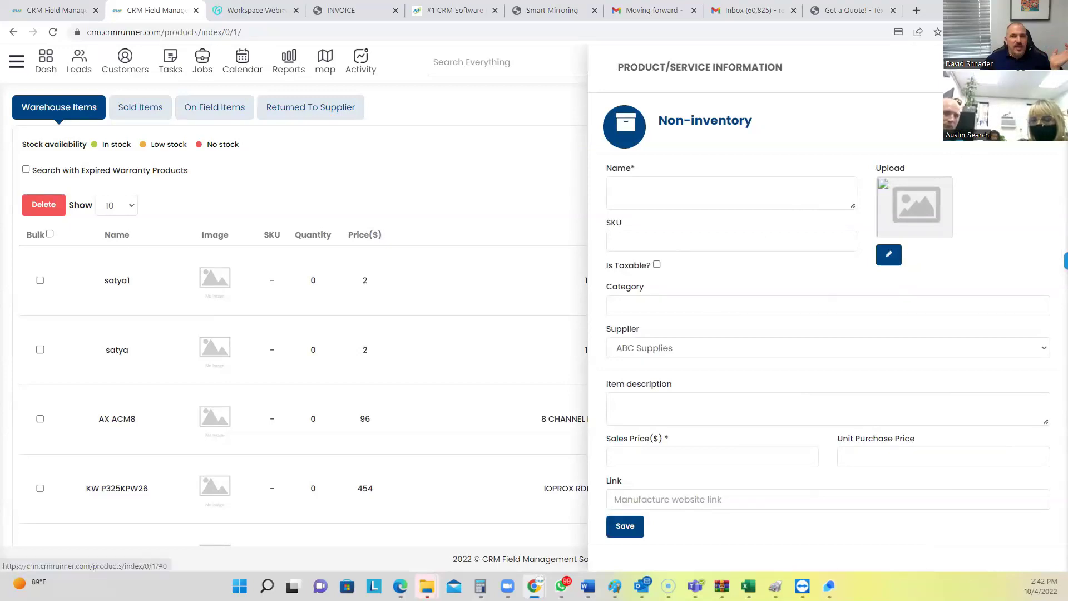
key(Escape)
click(1011, 205)
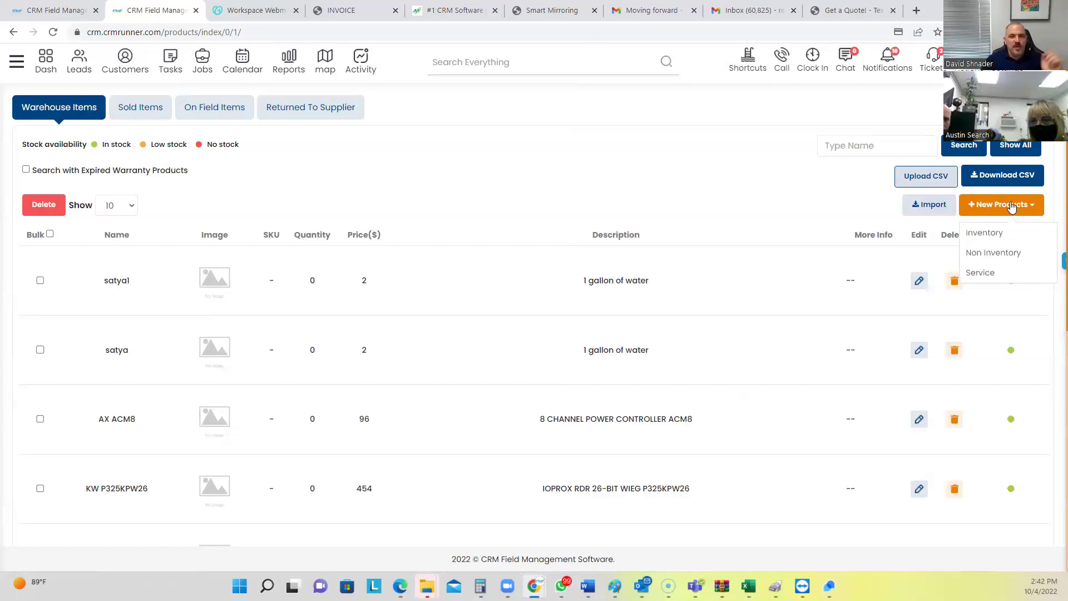
click(1005, 253)
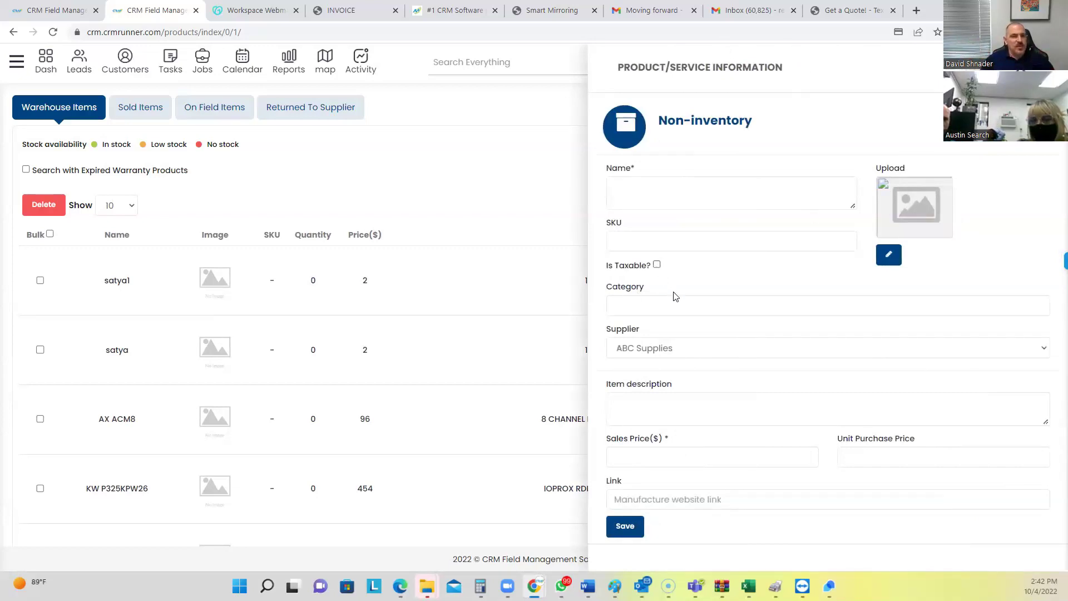
Enter purchase price 50 and sales price 100, note the 100% net profit, and close unsaved
double_click(626, 290)
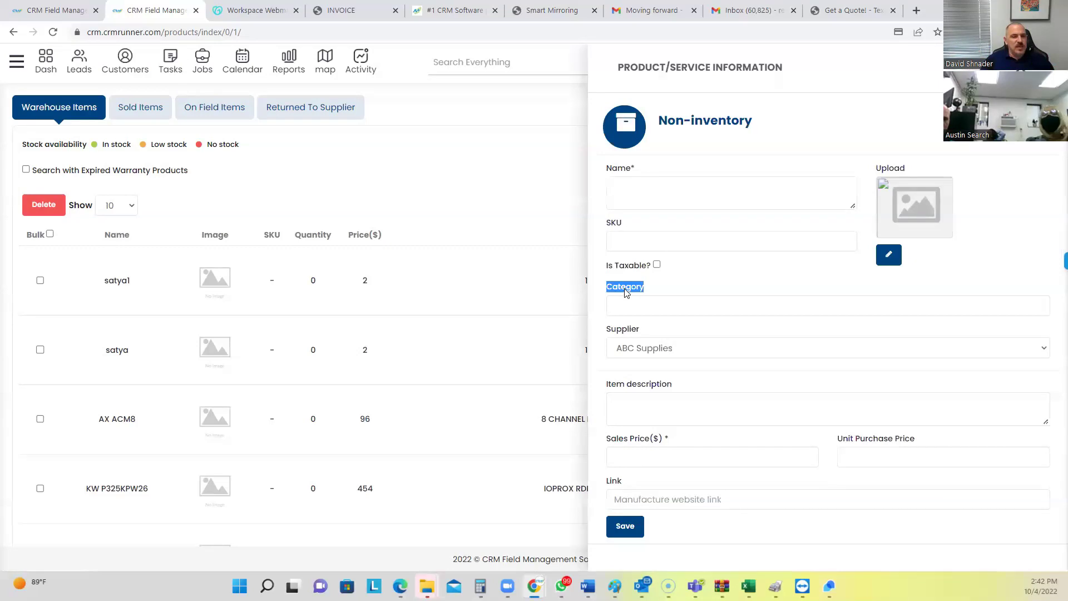
double_click(627, 332)
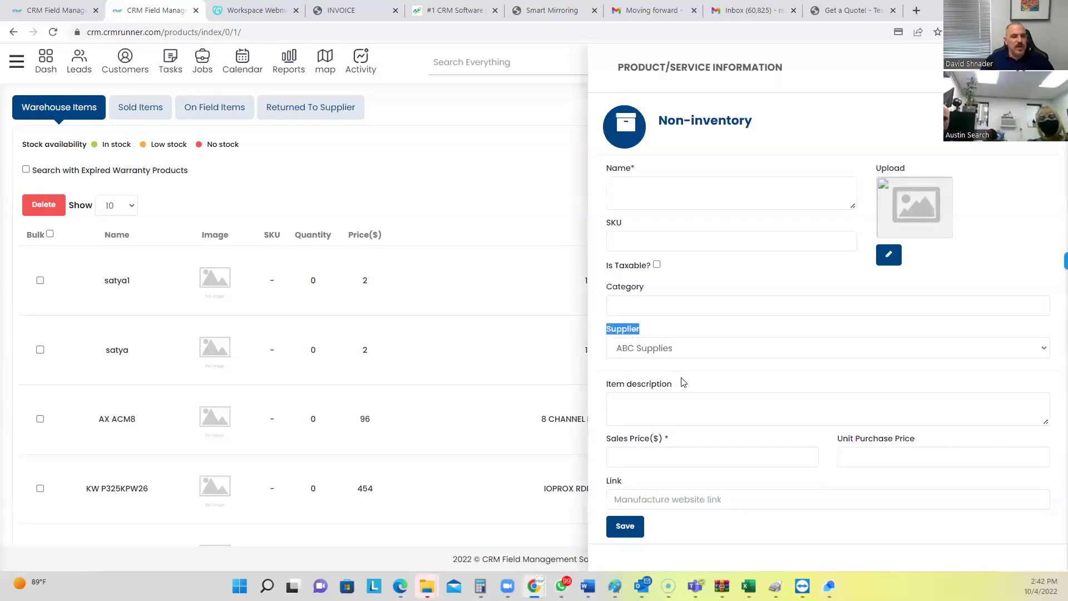
click(647, 409)
click(880, 458)
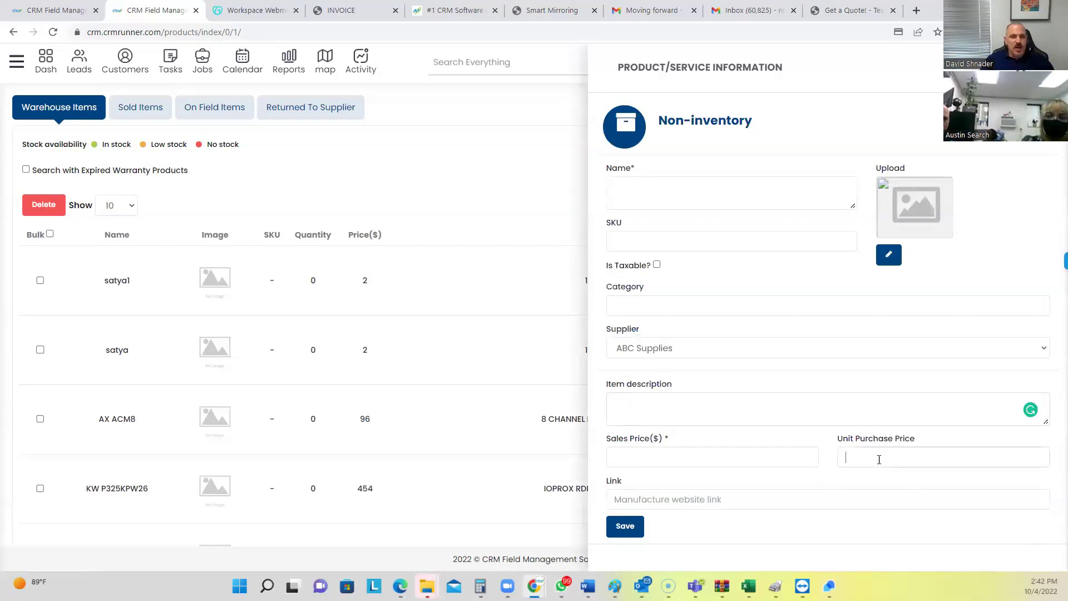
text(50)
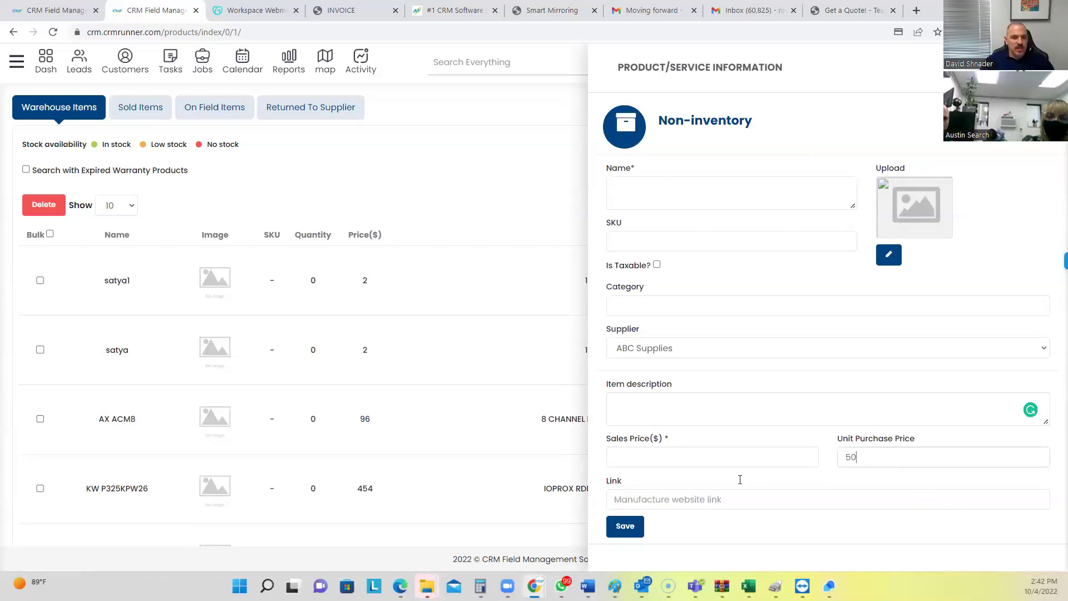
click(658, 455)
text(100)
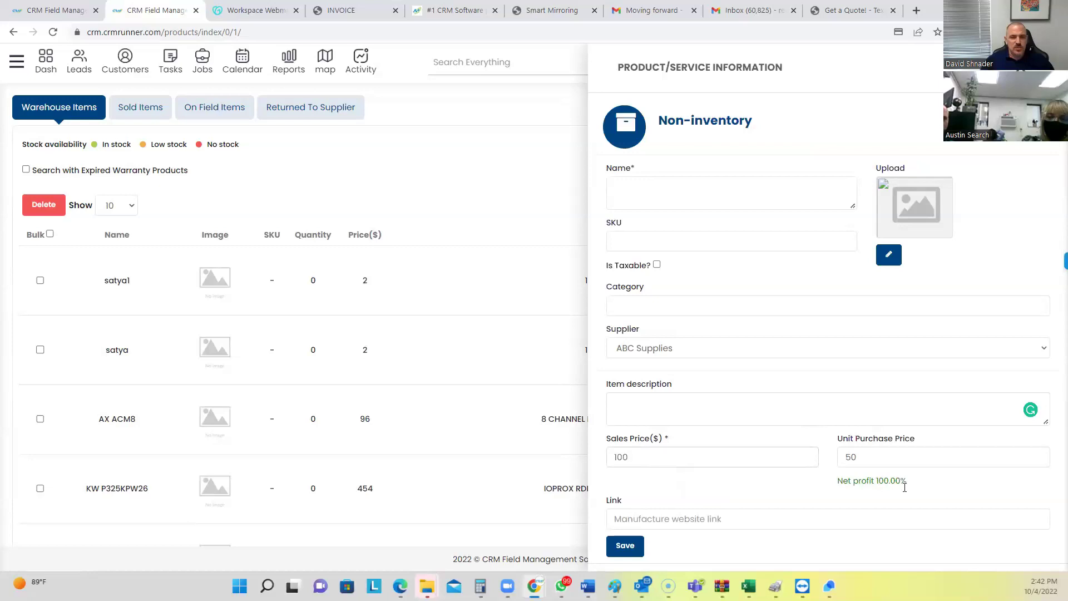
drag(905, 488, 853, 482)
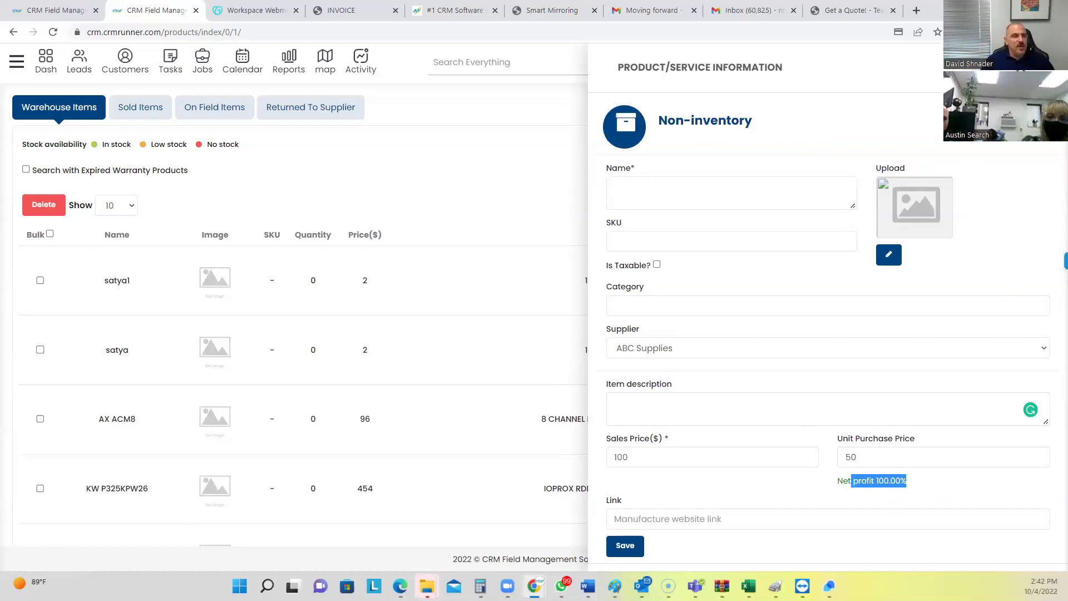
key(Escape)
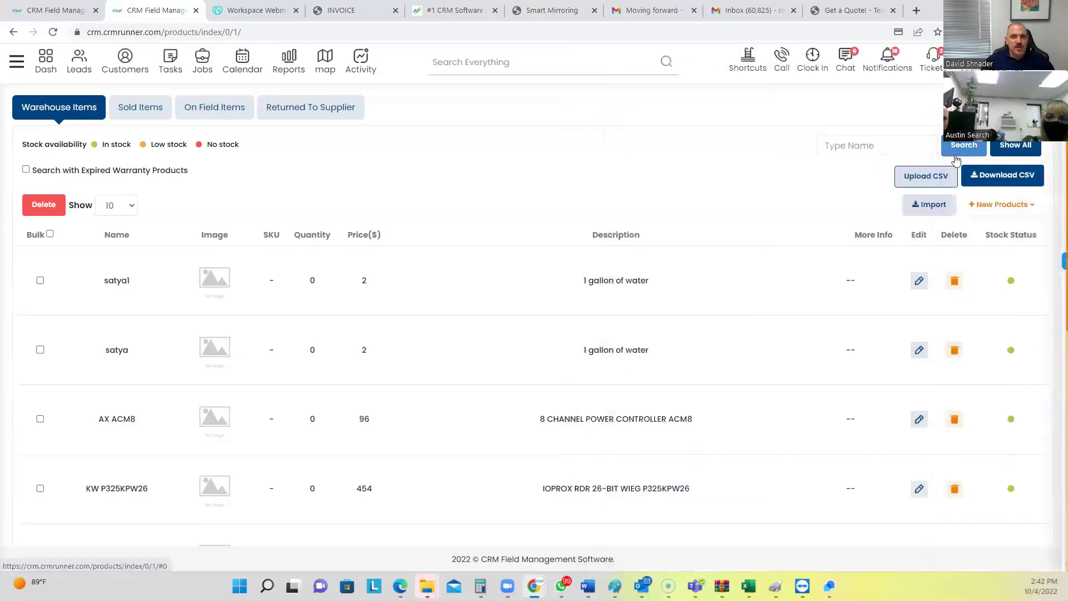
Start a new inventory product with as-of date October 4, then close the form unsaved
click(995, 208)
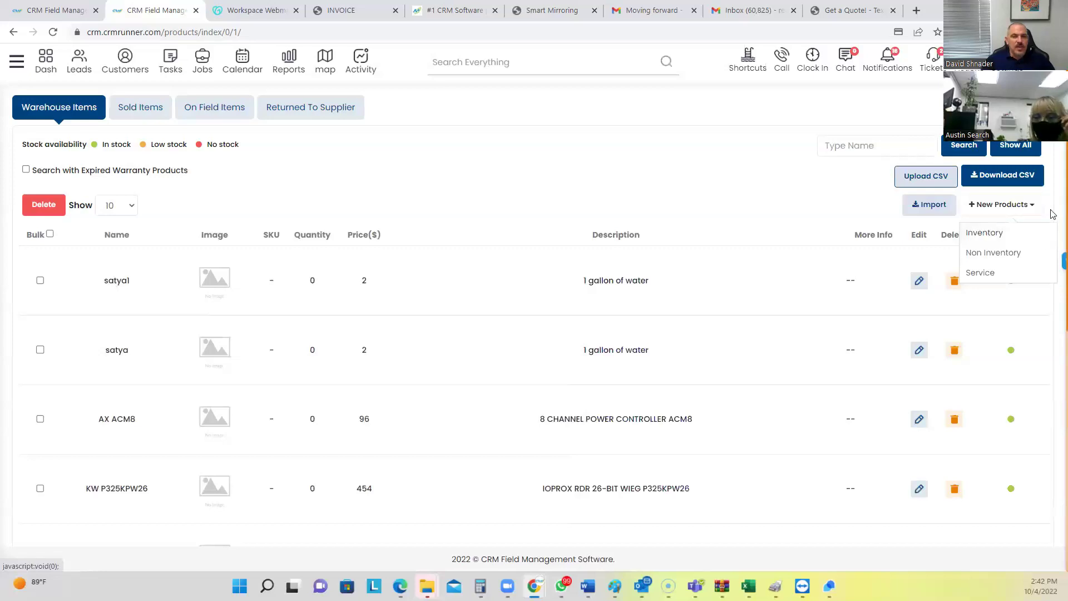
click(995, 232)
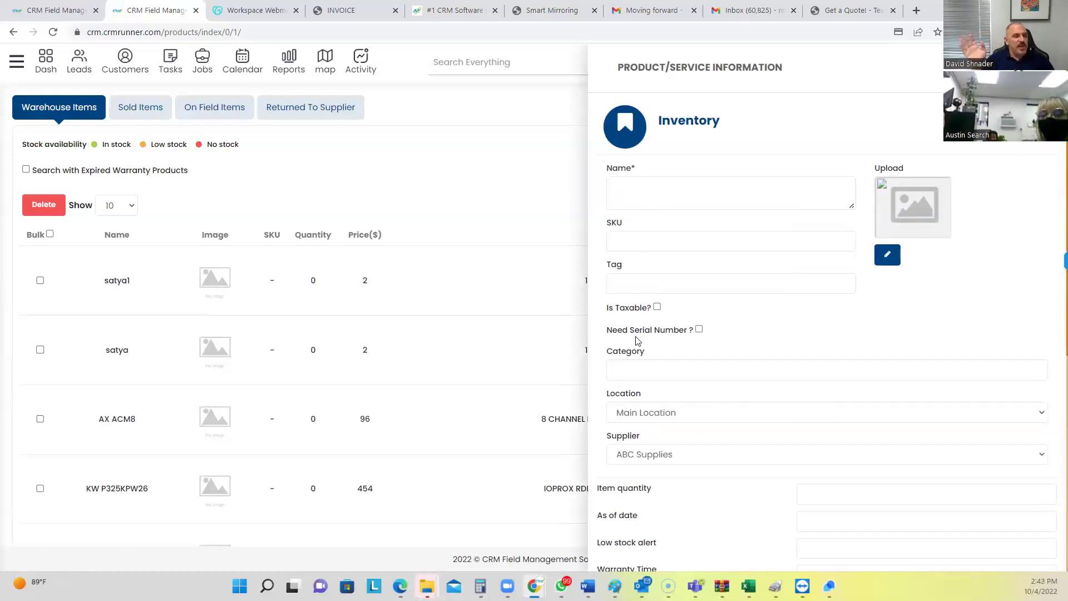
scroll(700, 374, down, 4)
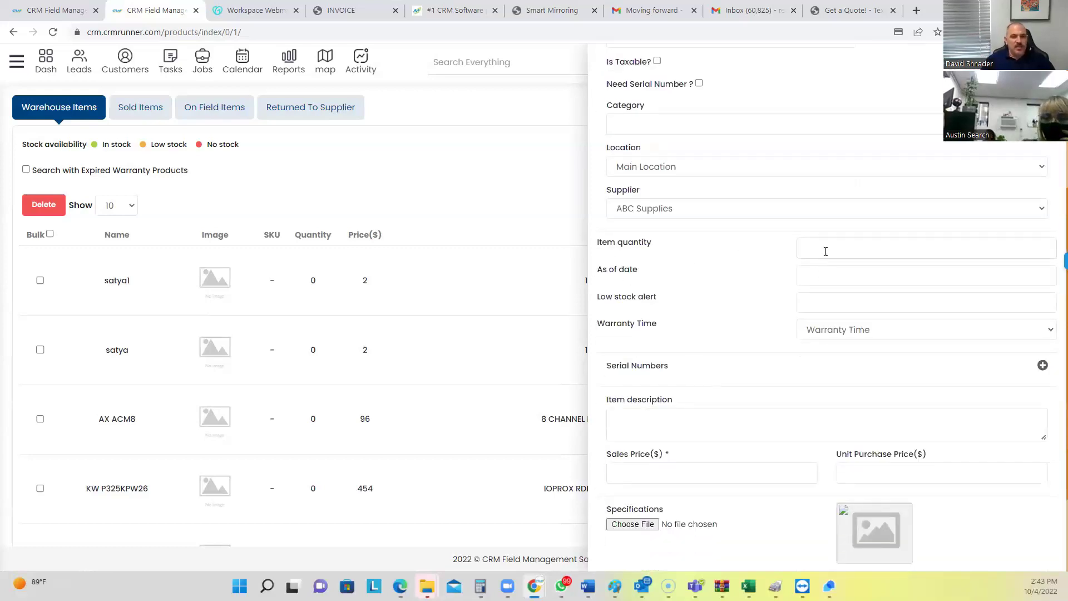
click(824, 268)
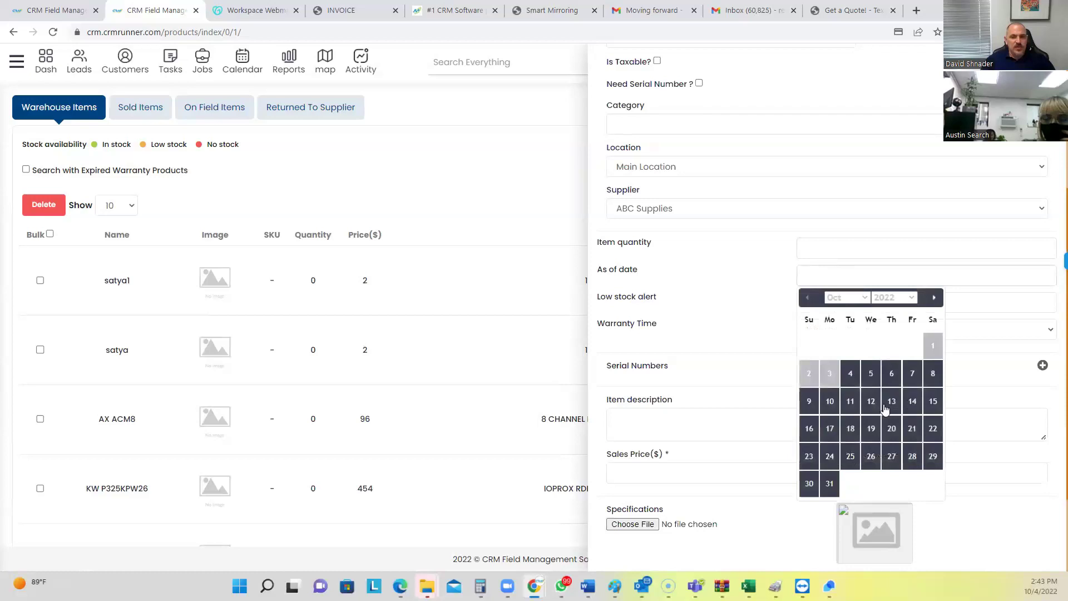
click(851, 372)
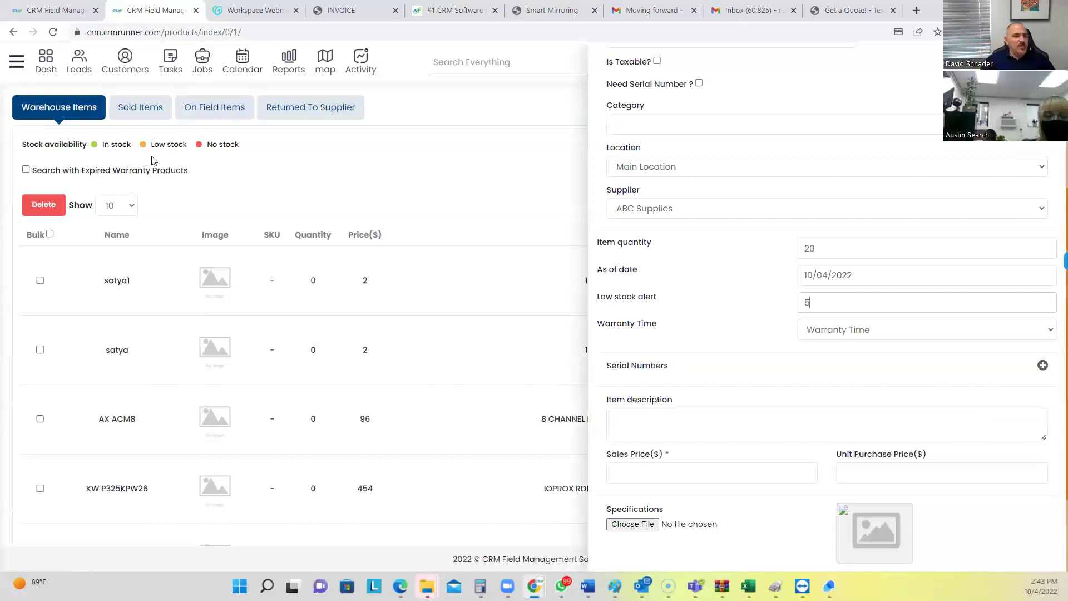
drag(102, 144, 508, 179)
click(507, 178)
scroll(714, 129, up, 4)
scroll(714, 129, up, 1)
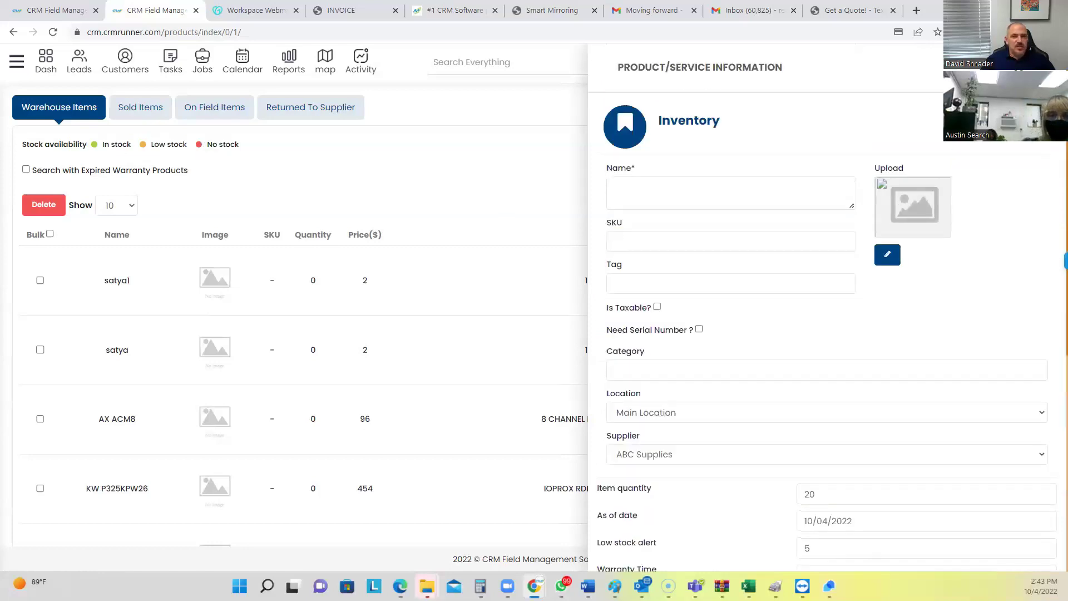
click(639, 255)
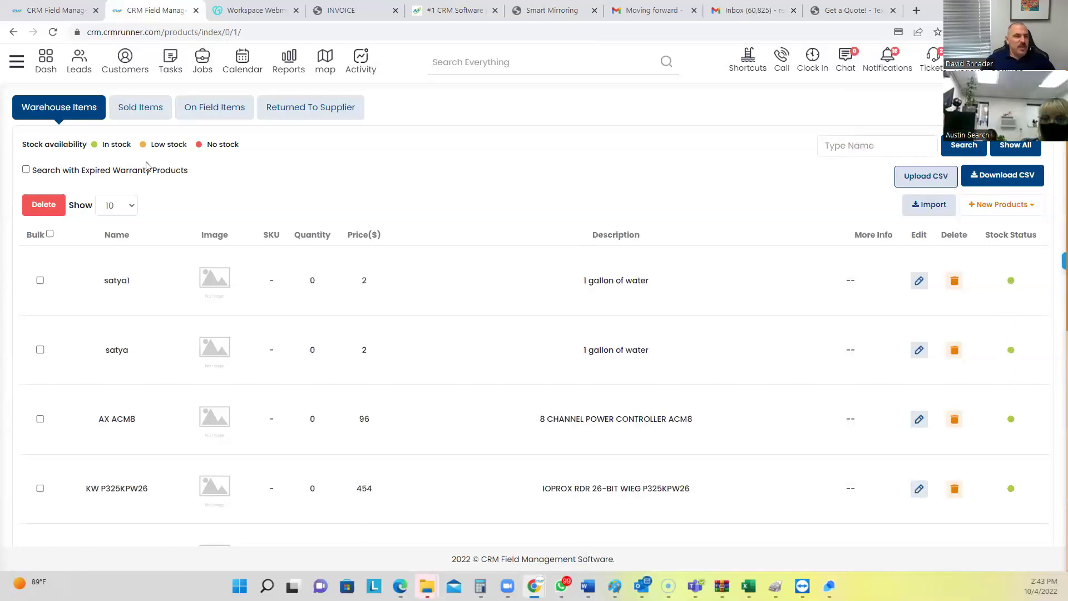
Point out the Low stock legend, then bring up the main navigation menu
drag(152, 146, 236, 146)
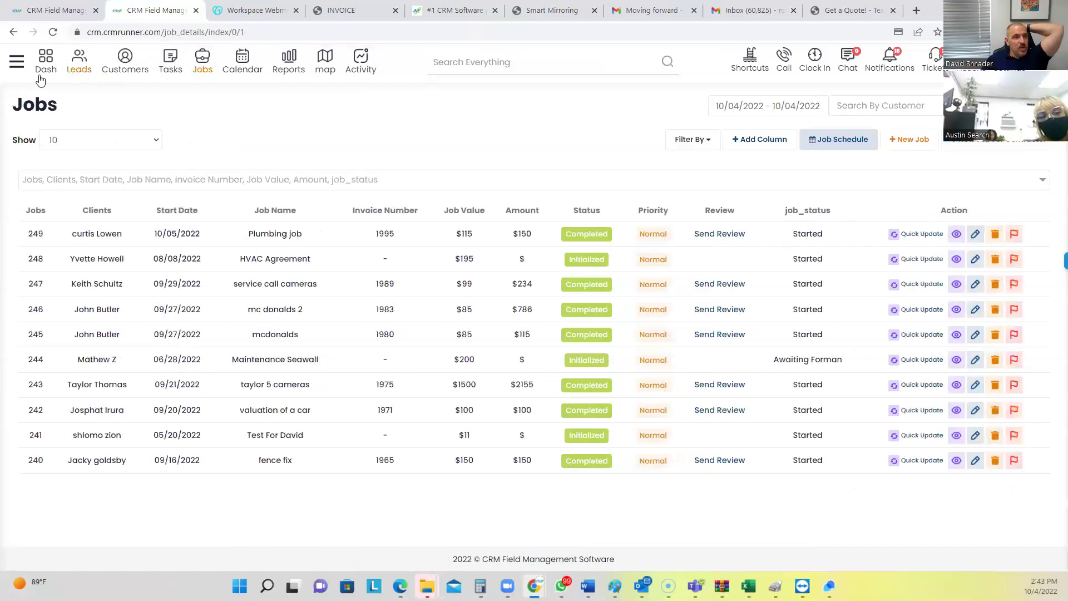
click(17, 65)
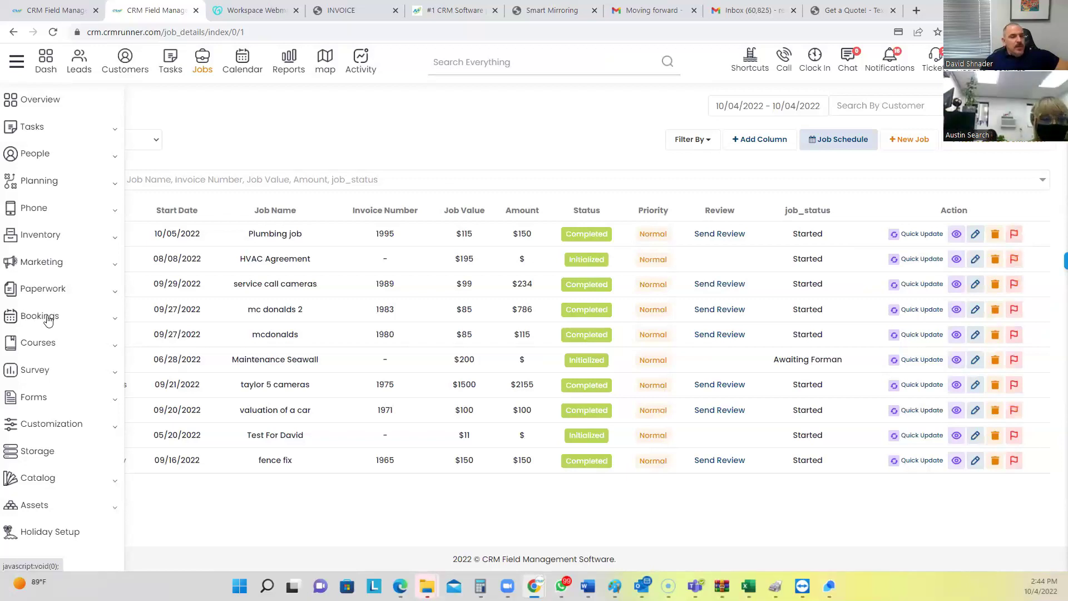
Open Bookings > Appointments and review the nine bookings for services like CCTV and Alarm System
click(48, 318)
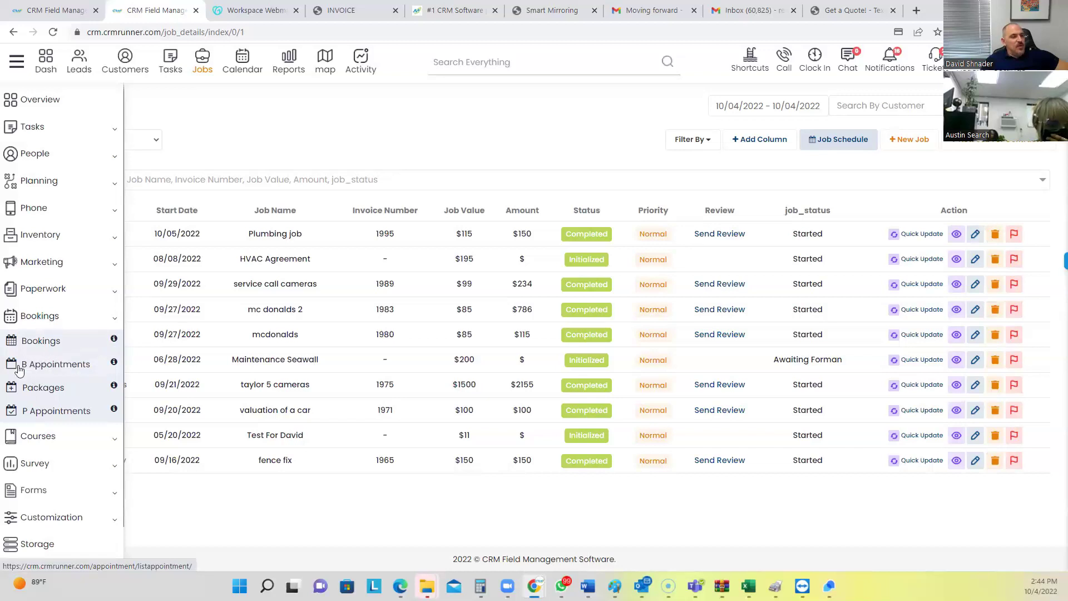
click(54, 369)
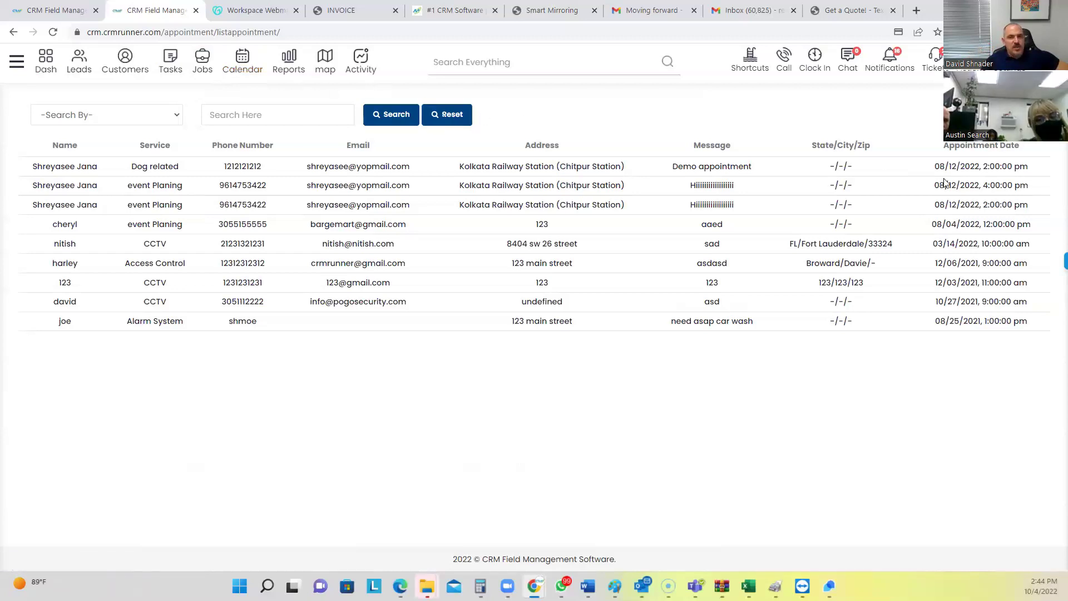
drag(945, 167, 989, 319)
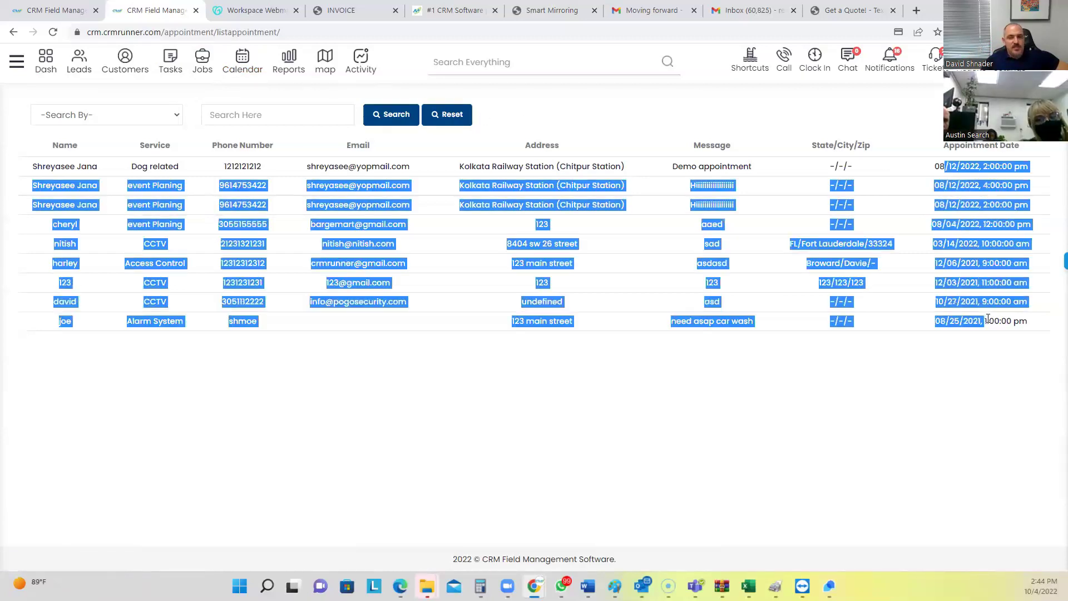
click(906, 354)
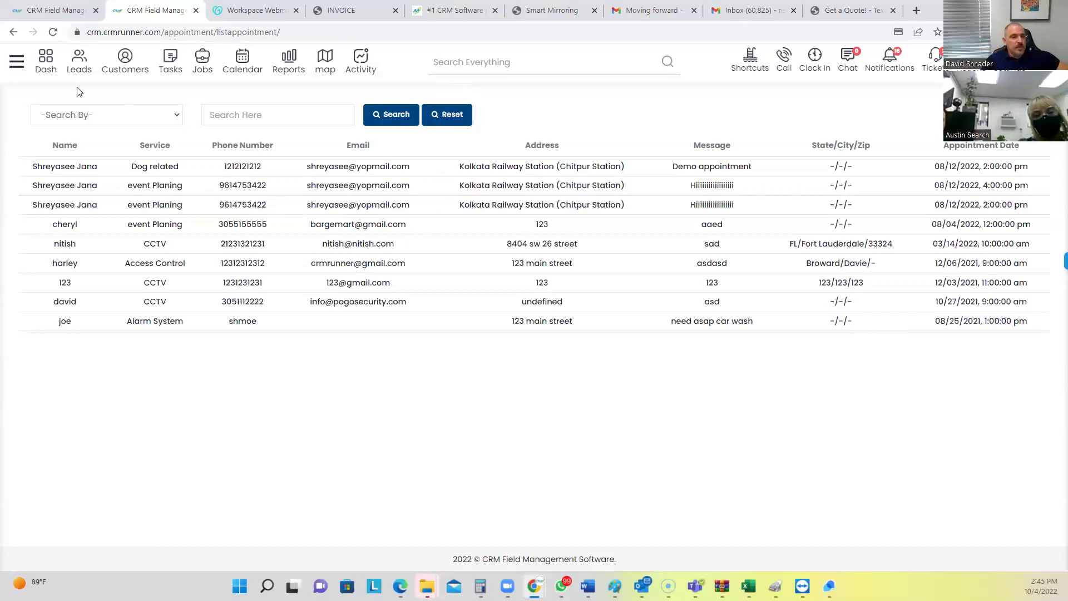
Go to Marketing > eMail Blast for the Create Groups and Send Emails page, then reopen the navigation
click(12, 63)
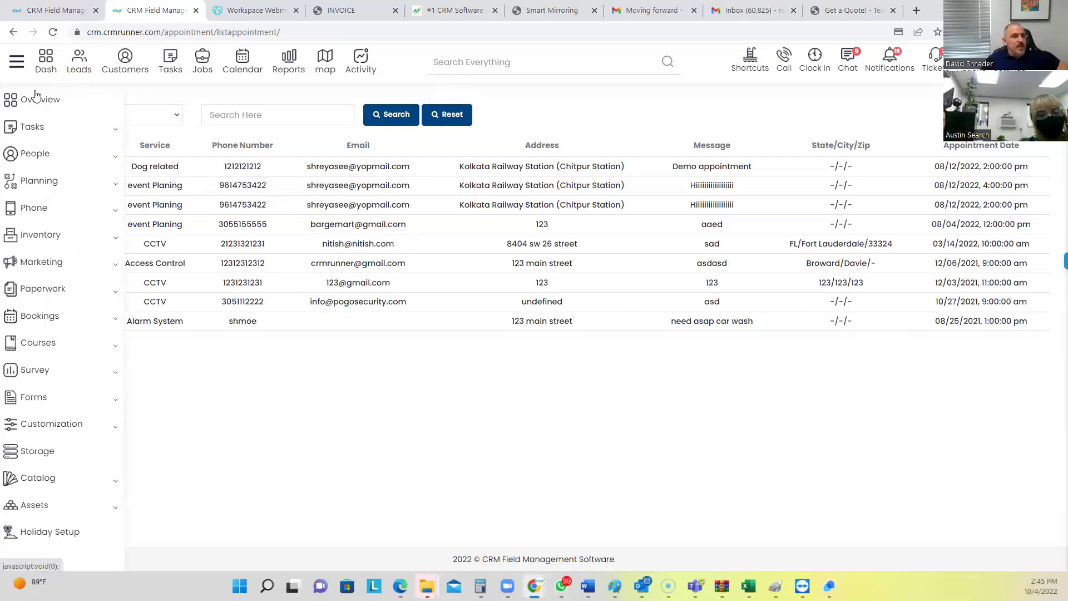
click(56, 268)
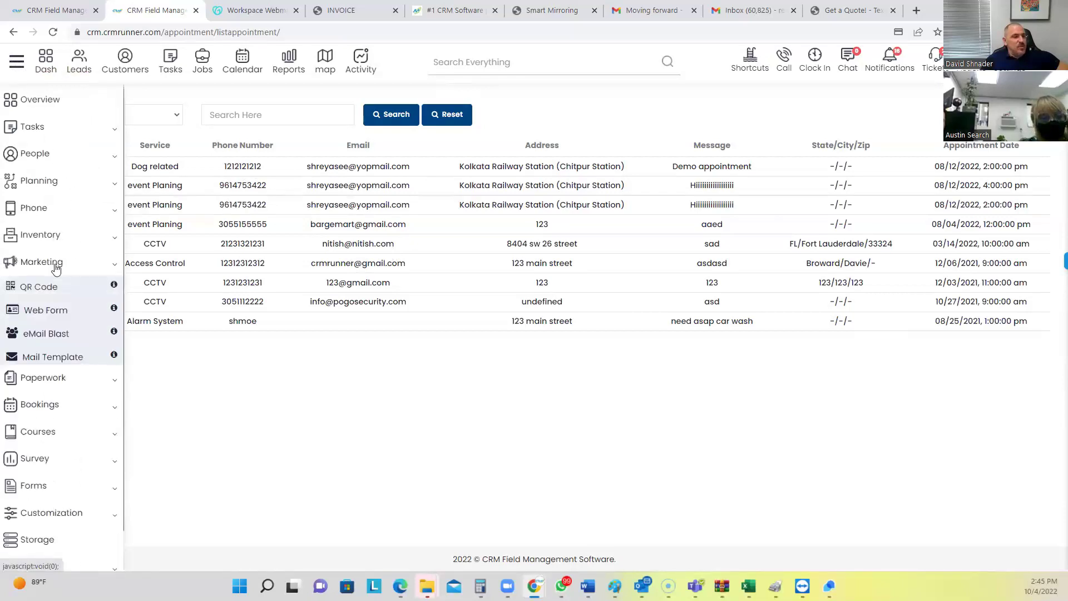
click(50, 334)
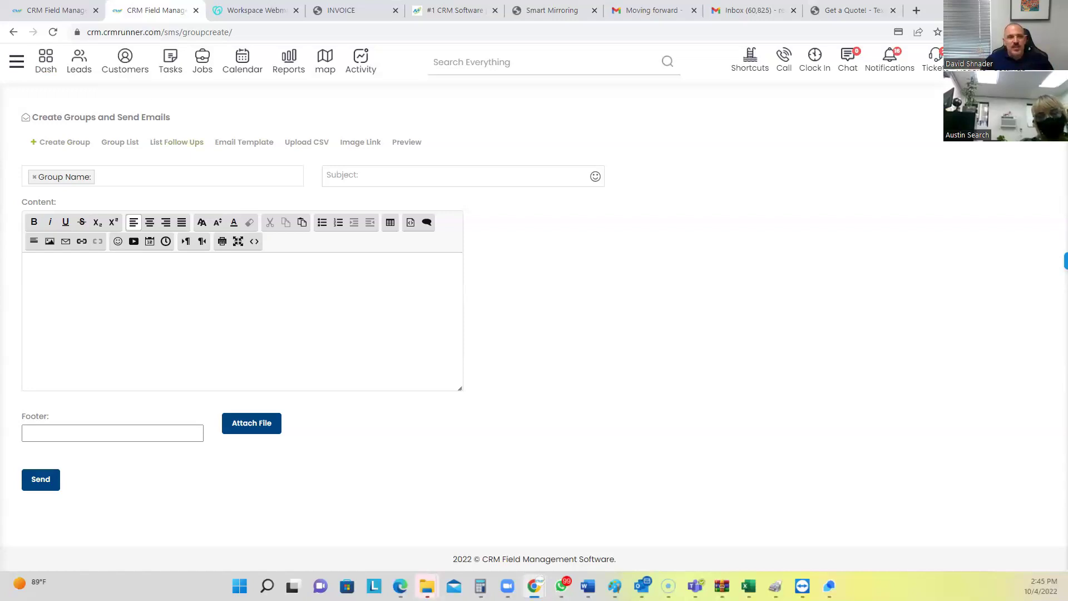
click(17, 62)
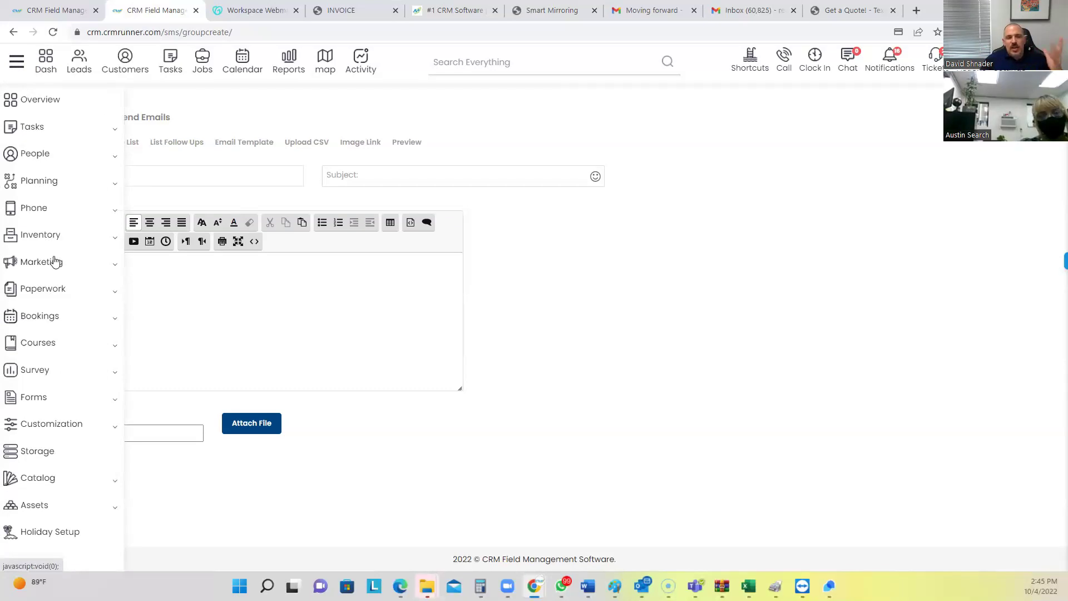
Open Template 3 from Marketing > Mail Template and add a video block below the logo
click(54, 262)
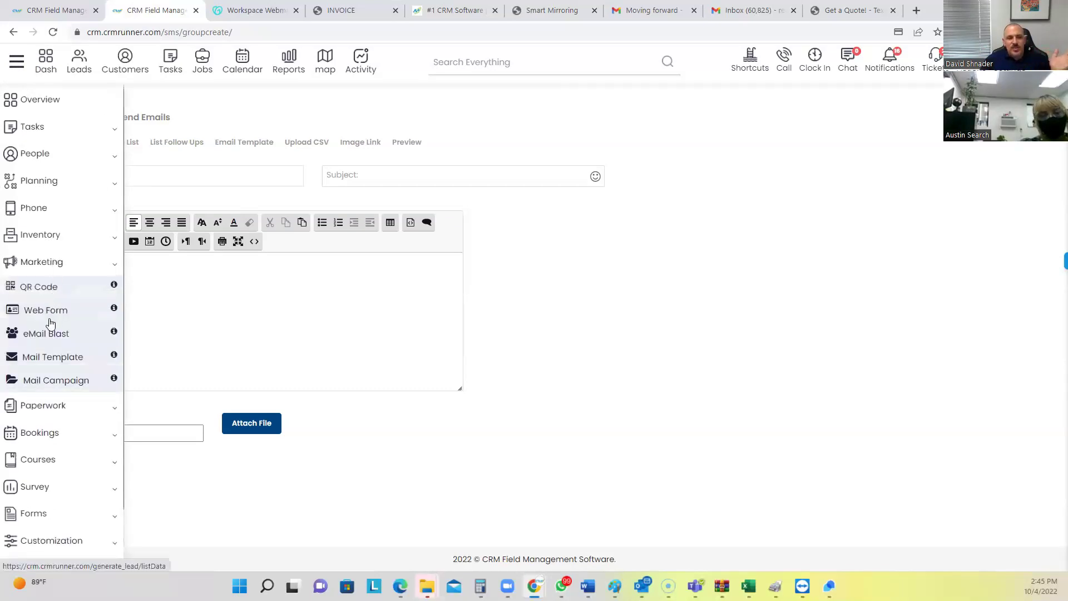
click(49, 356)
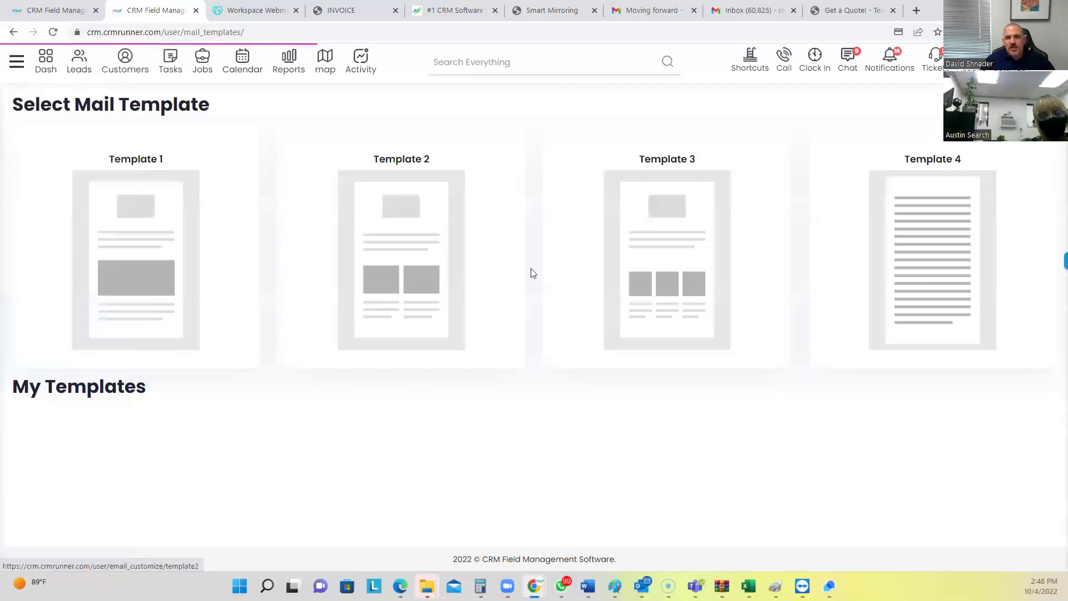
click(653, 253)
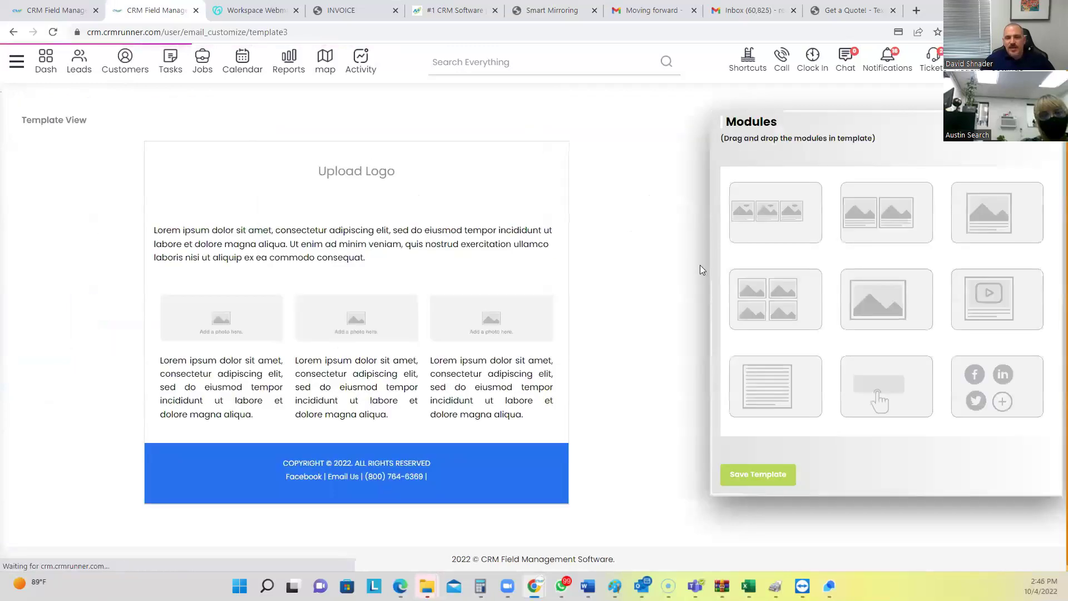
drag(1004, 297, 342, 241)
scroll(661, 358, down, 4)
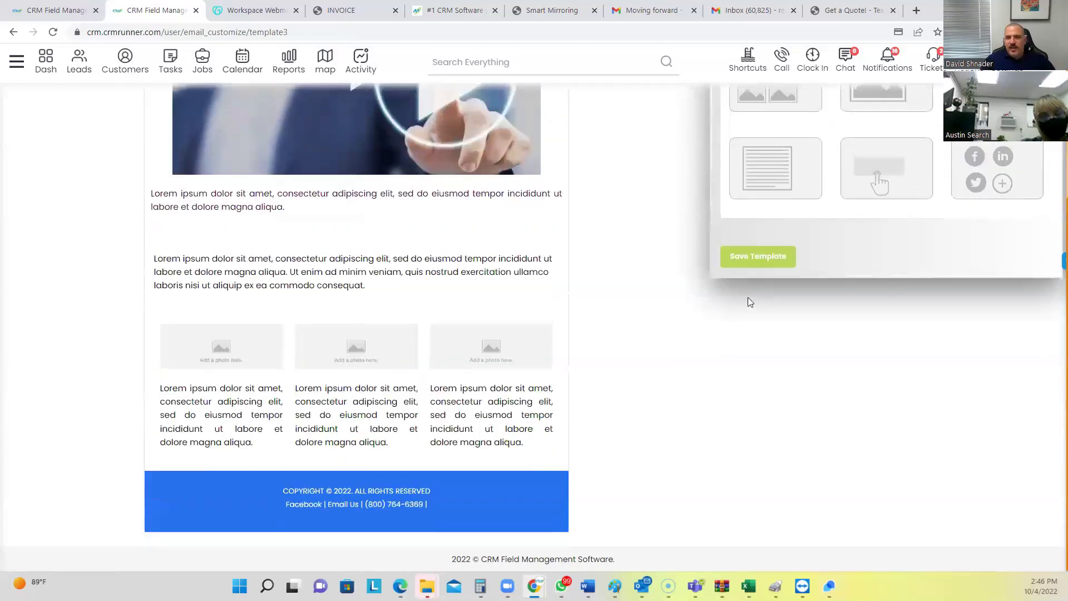
scroll(899, 234, up, 4)
Add a social-media icons row, test its Facebook link, and close the resulting blocked tab
drag(979, 384, 359, 517)
scroll(359, 516, down, 5)
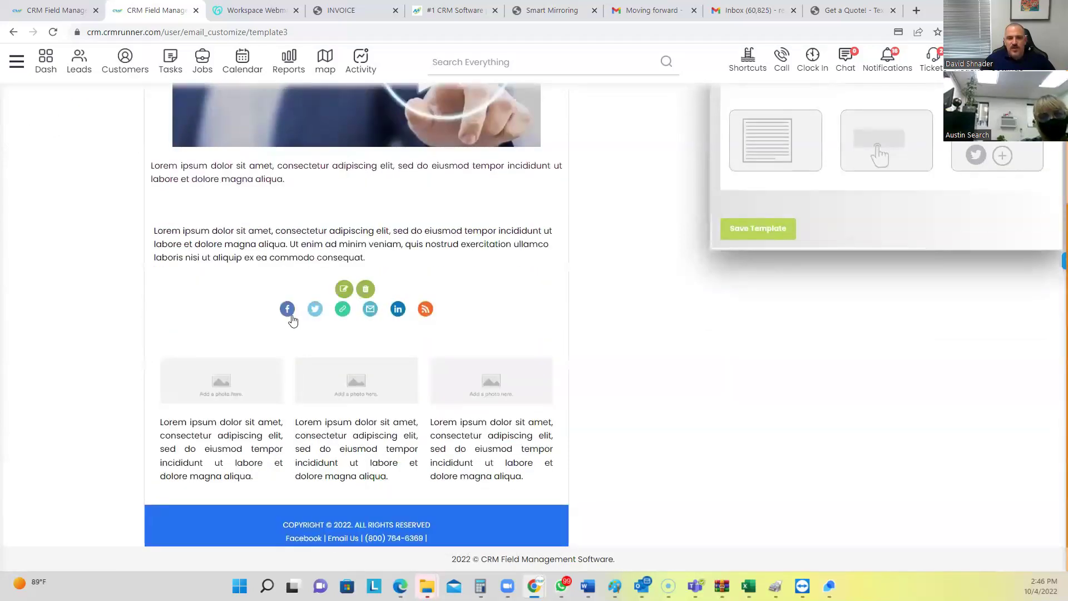
click(288, 309)
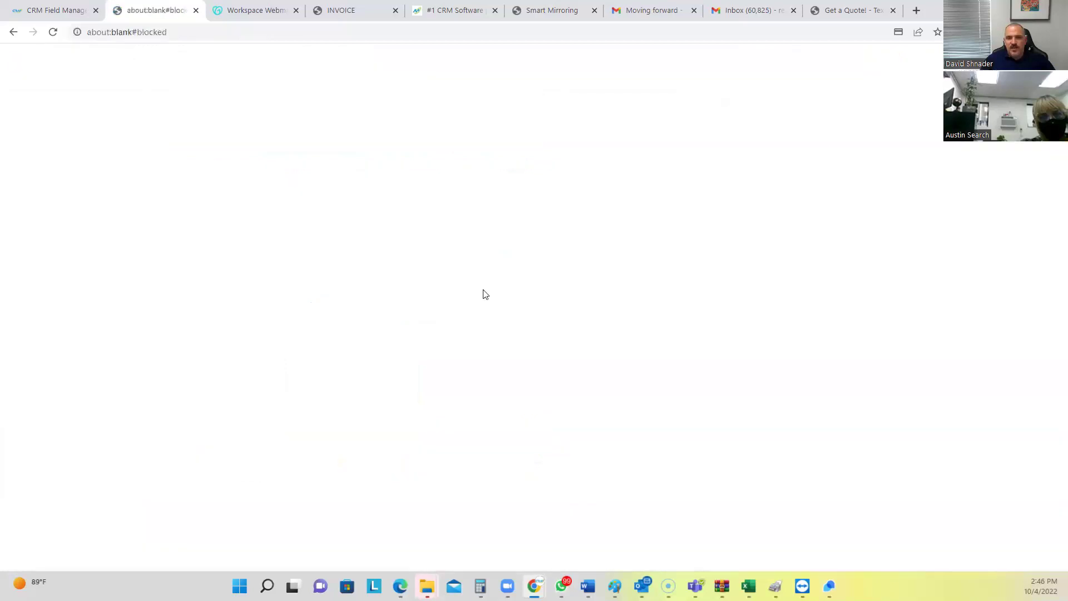
click(196, 10)
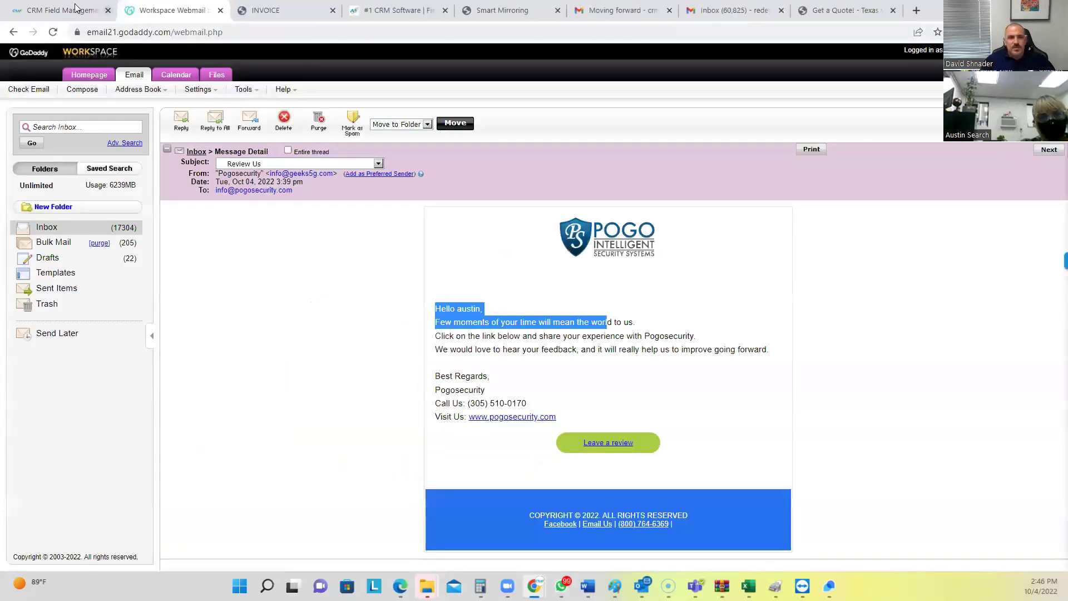
Return to the CRM tab and reopen Marketing > Mail Template, showing Templates 1 through 4
click(76, 7)
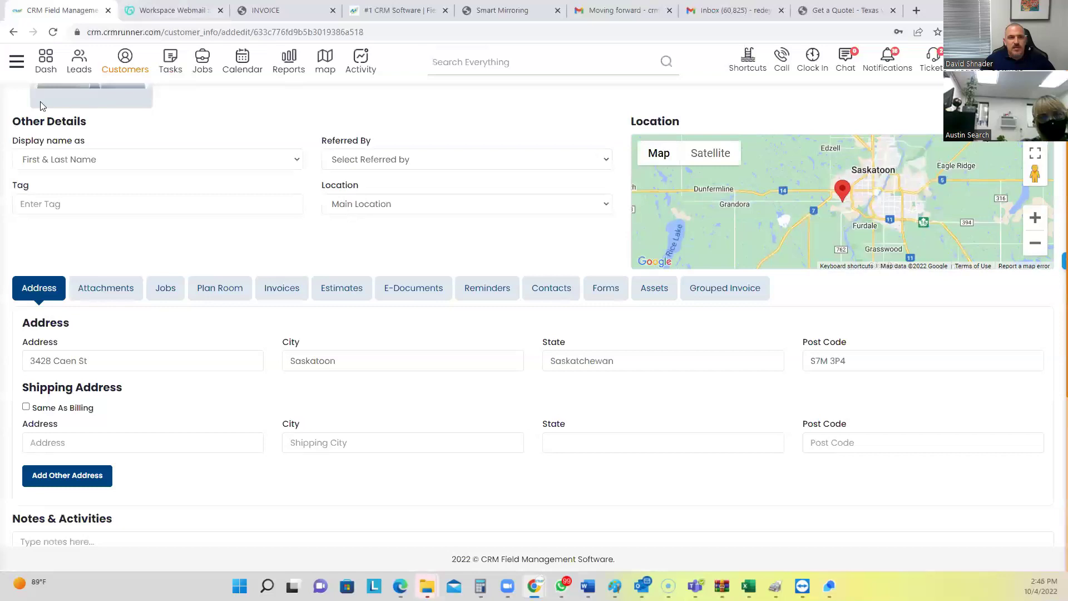
click(17, 61)
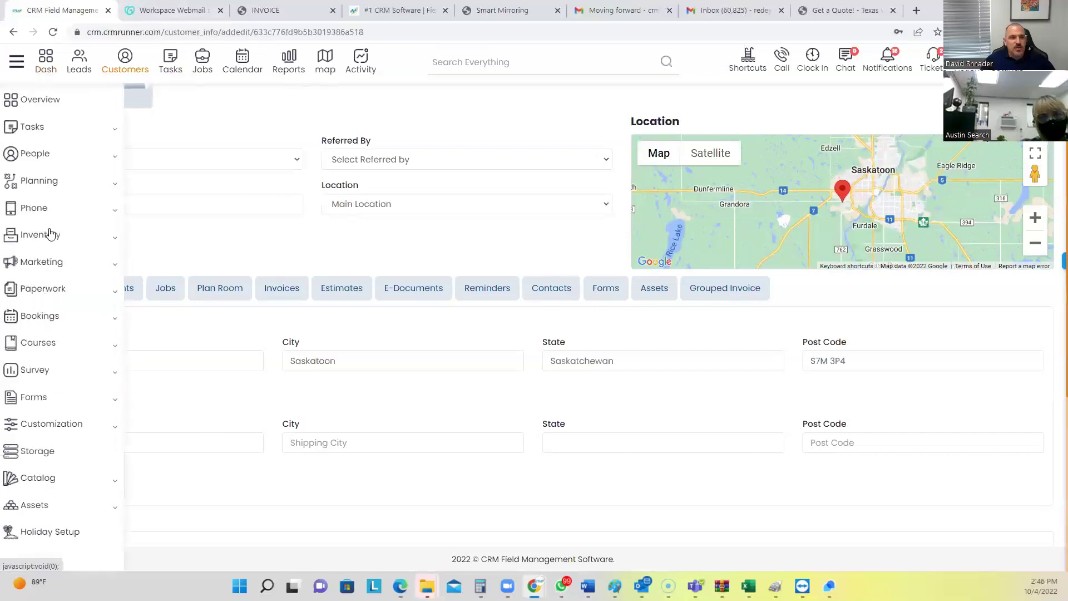
click(44, 263)
click(48, 359)
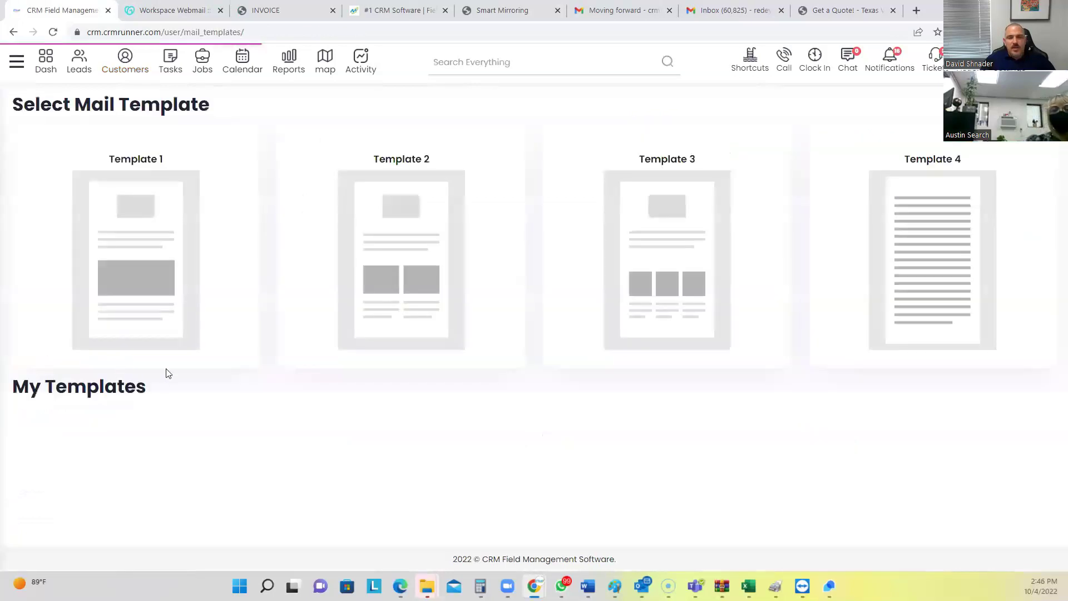
Customize Template 3 with a video block beneath Upload Logo, then switch to the crmrunner.com tab
click(627, 301)
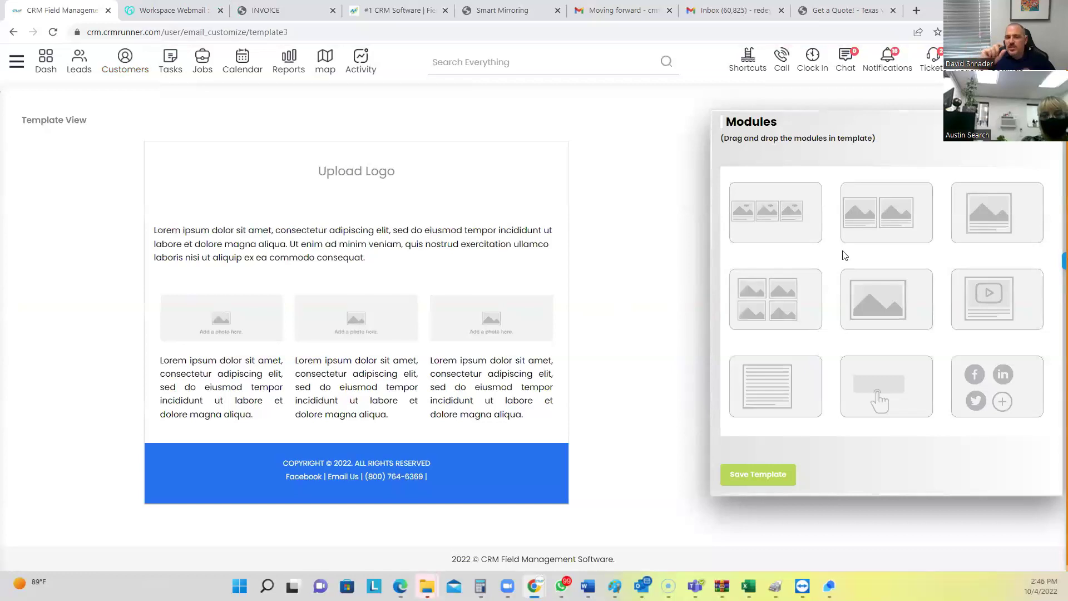
drag(809, 310, 453, 266)
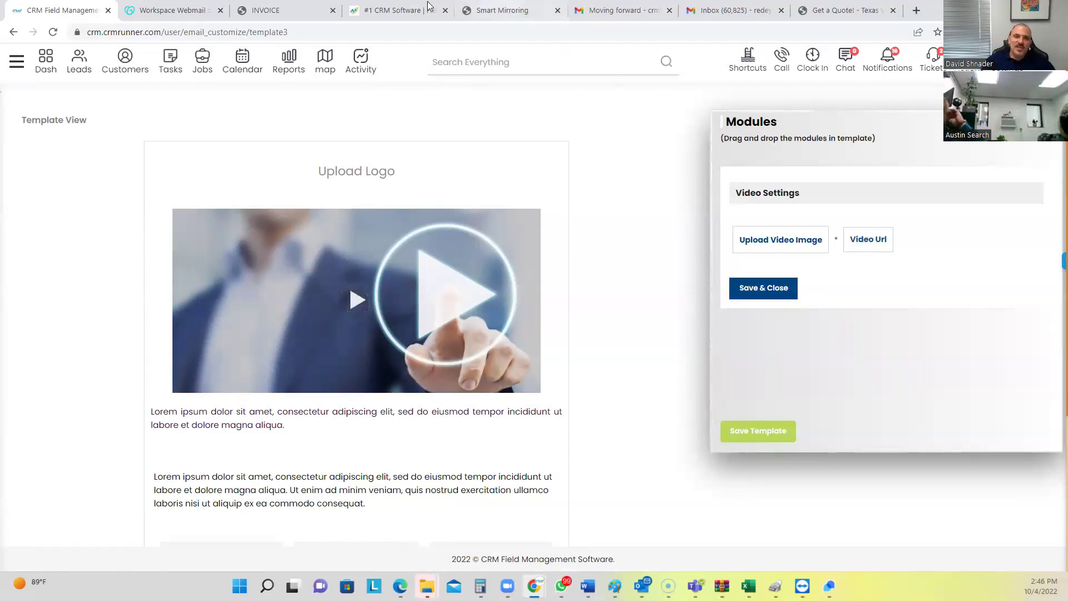
click(405, 10)
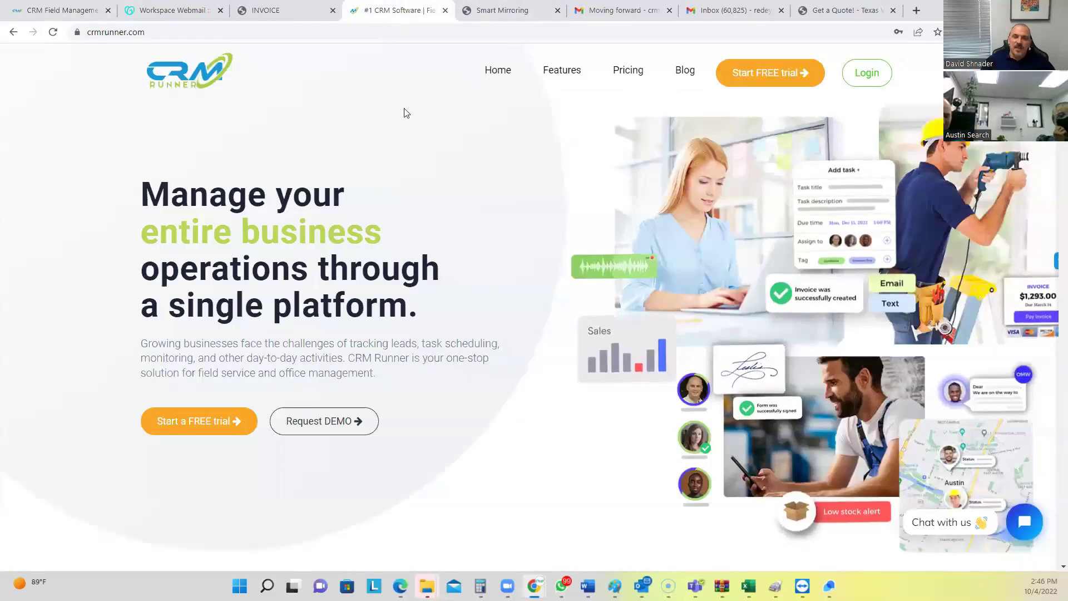
Open the crmrunner.com Pricing page and display the Features mega-menu of product features
click(622, 78)
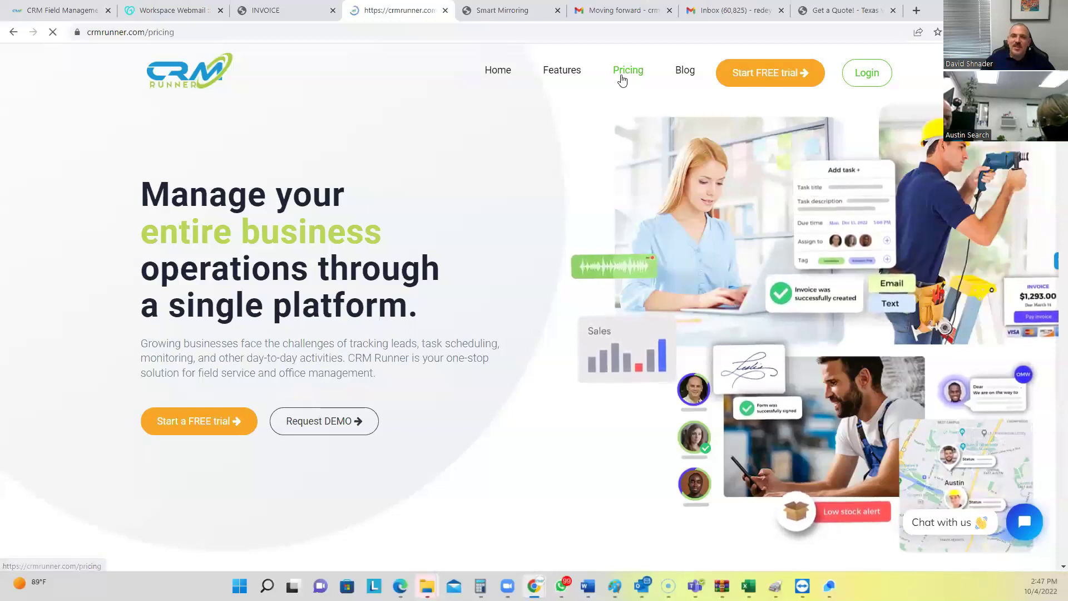
mouse_move(554, 69)
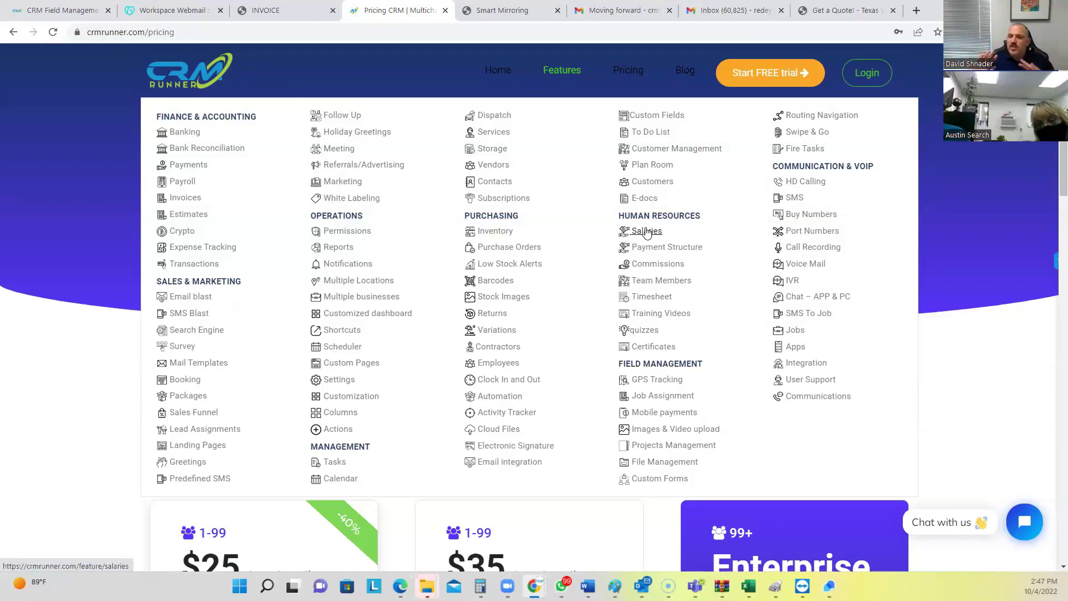
scroll(553, 267, down, 3)
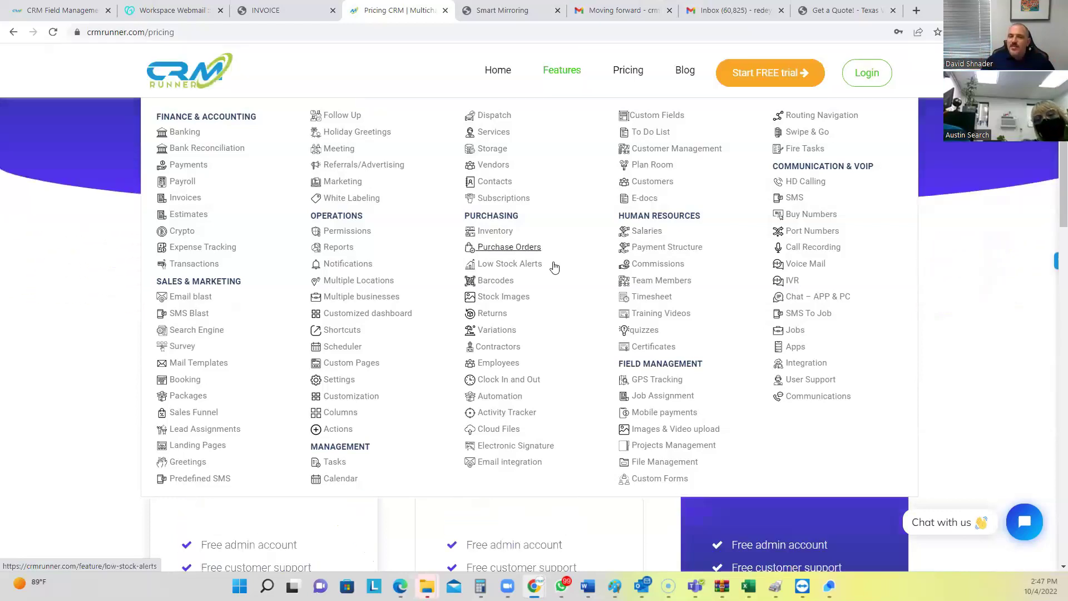
Highlight the 'Free admin account' perk and the $25 annual price among the three pricing plans
drag(202, 478, 305, 485)
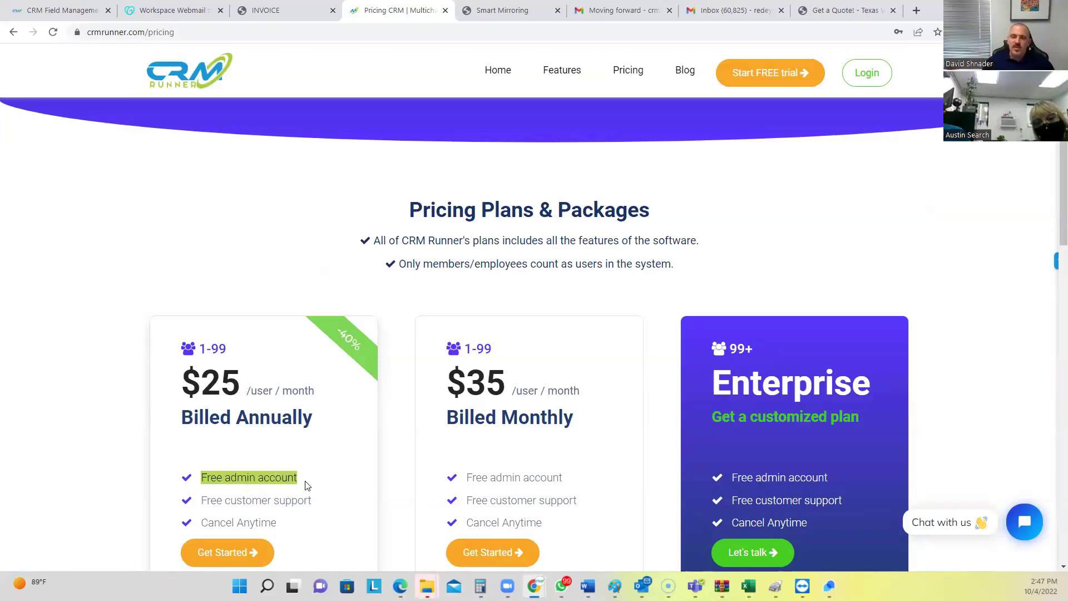
scroll(215, 443, down, 1)
scroll(214, 442, down, 1)
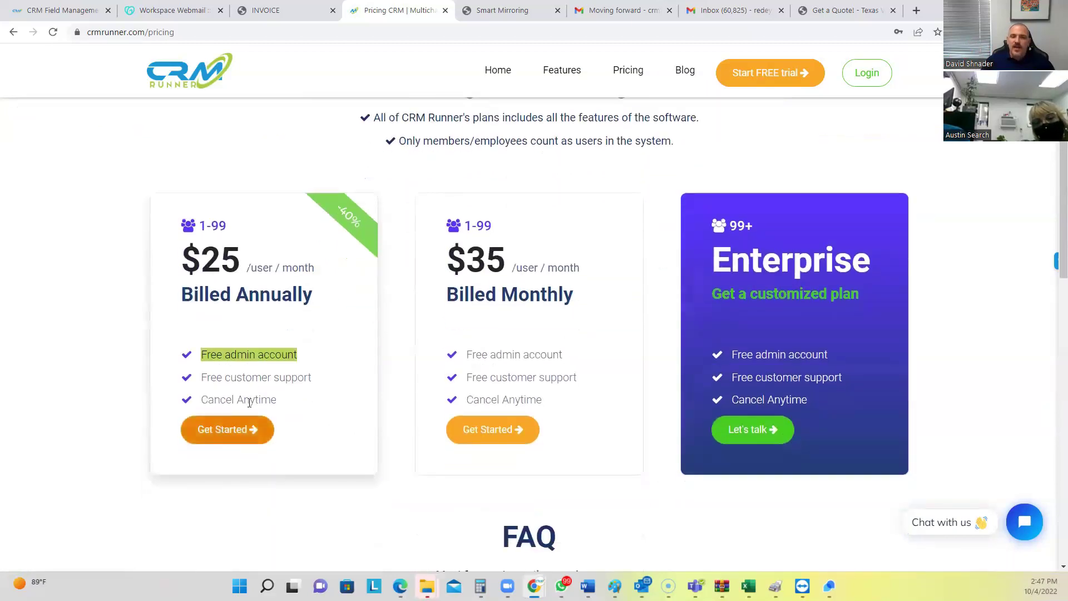
drag(205, 254, 248, 258)
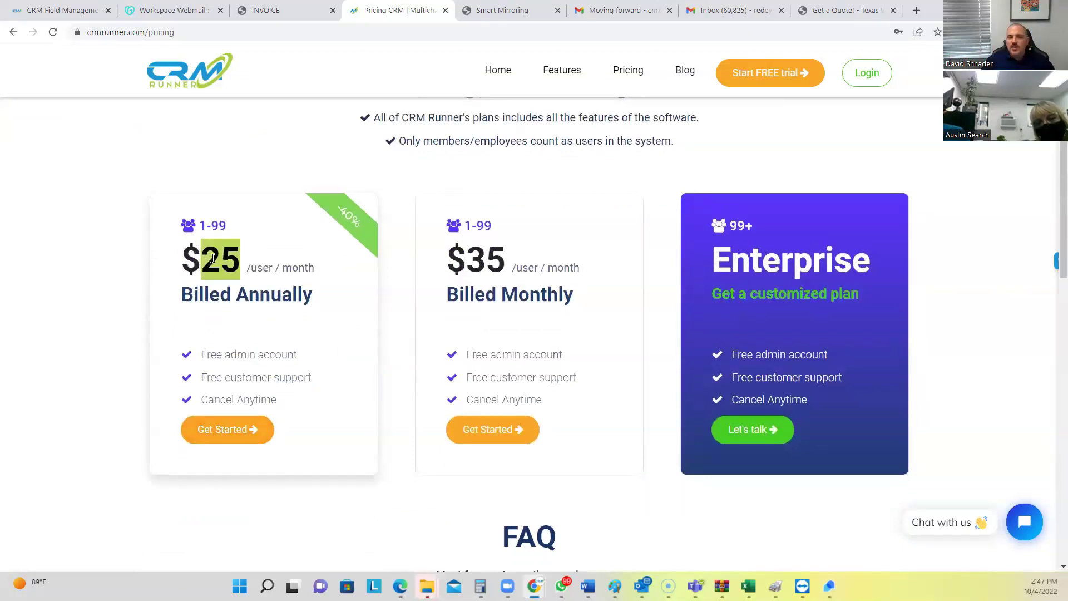
drag(210, 261, 248, 262)
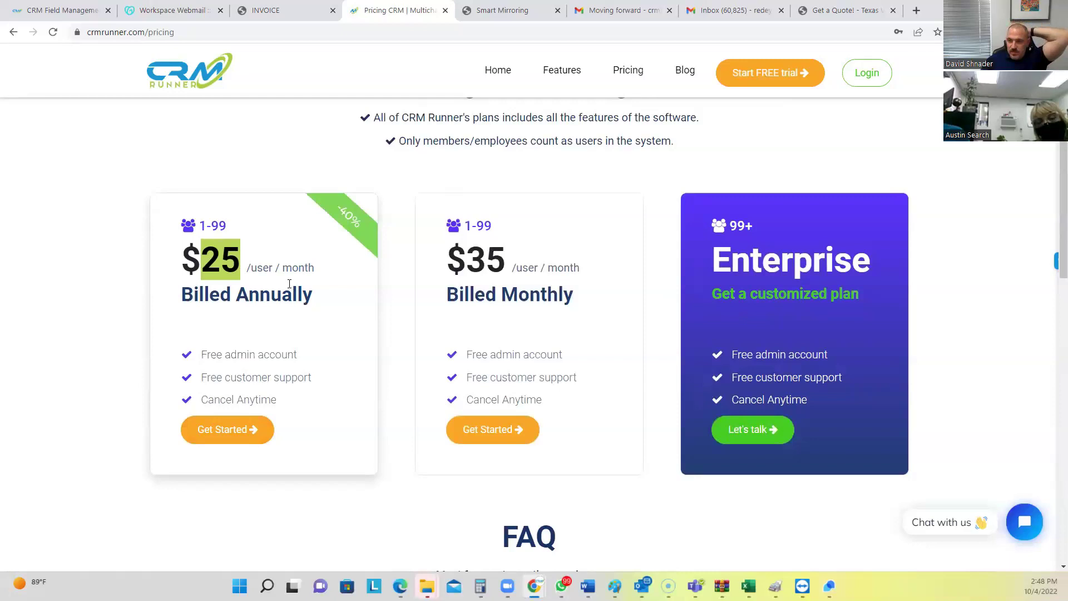
scroll(285, 292, up, 1)
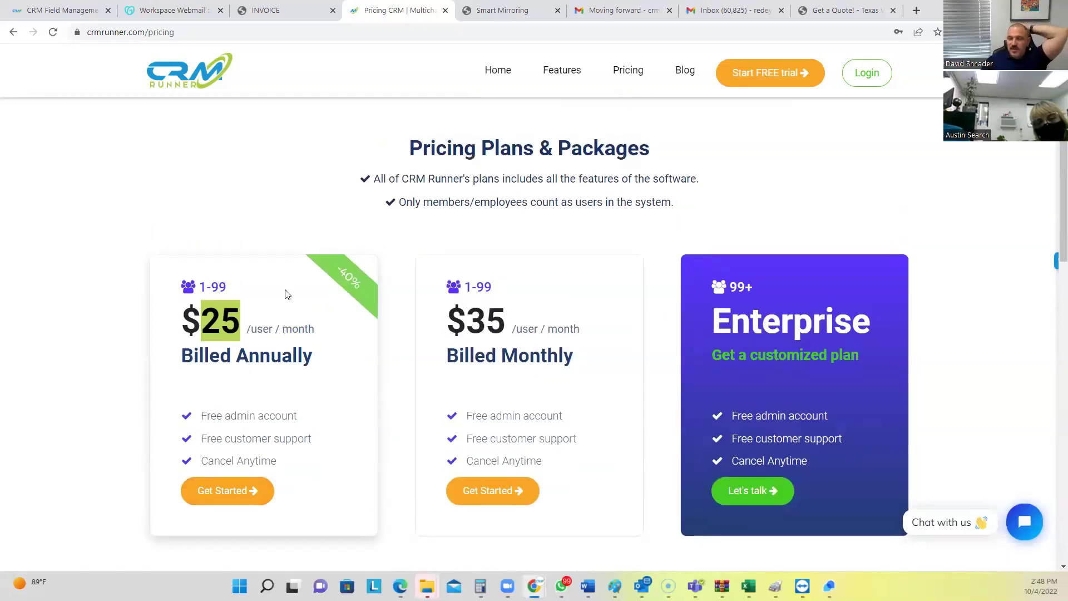
scroll(206, 331, down, 1)
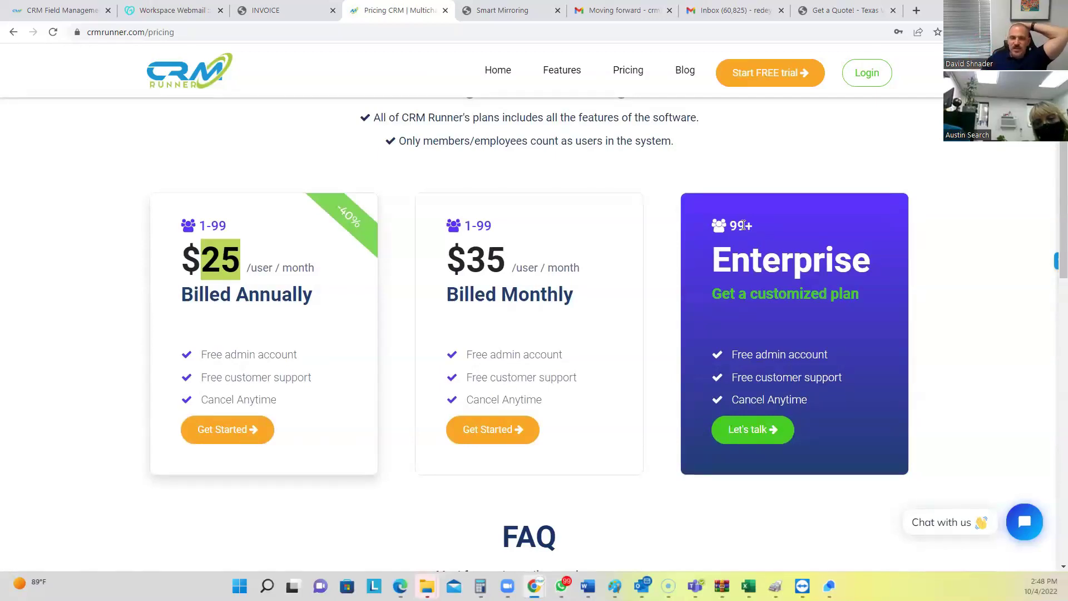
click(224, 255)
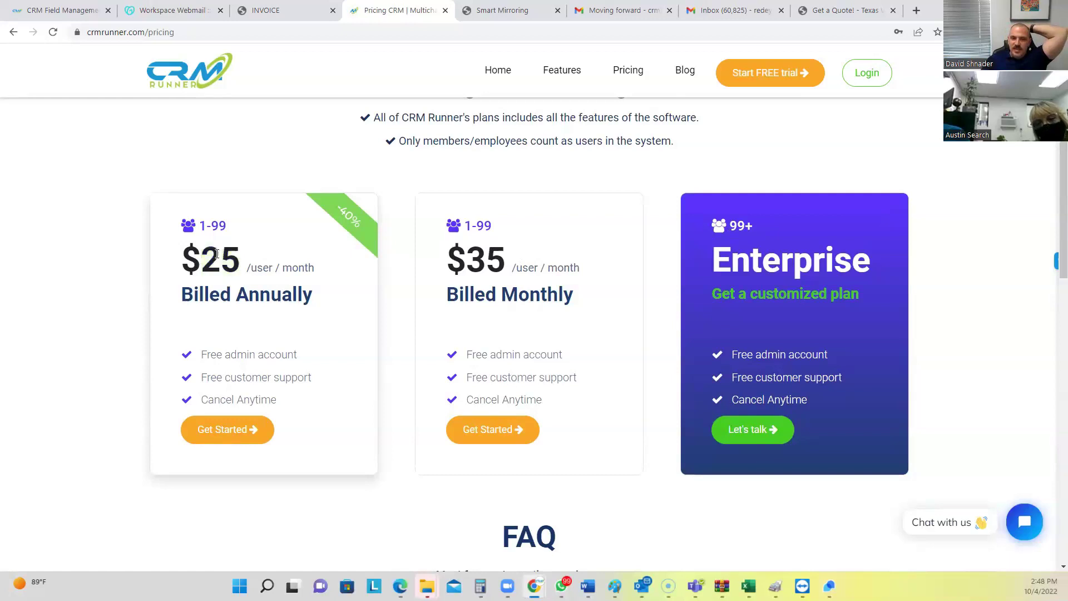
double_click(220, 255)
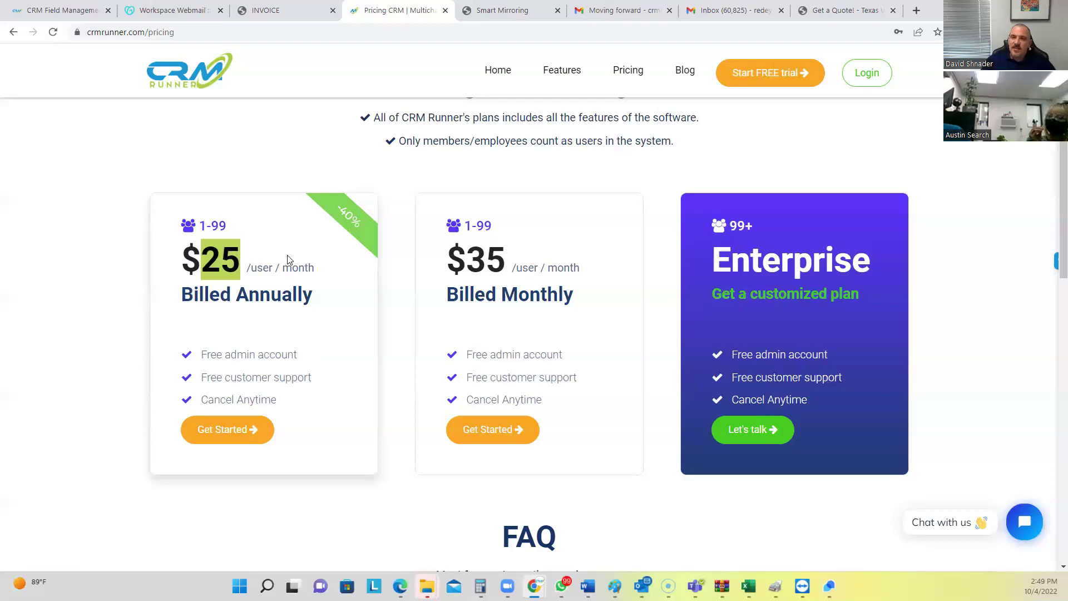
Open the first customer's record from the Customers list and view its empty Attachments tab
click(87, 8)
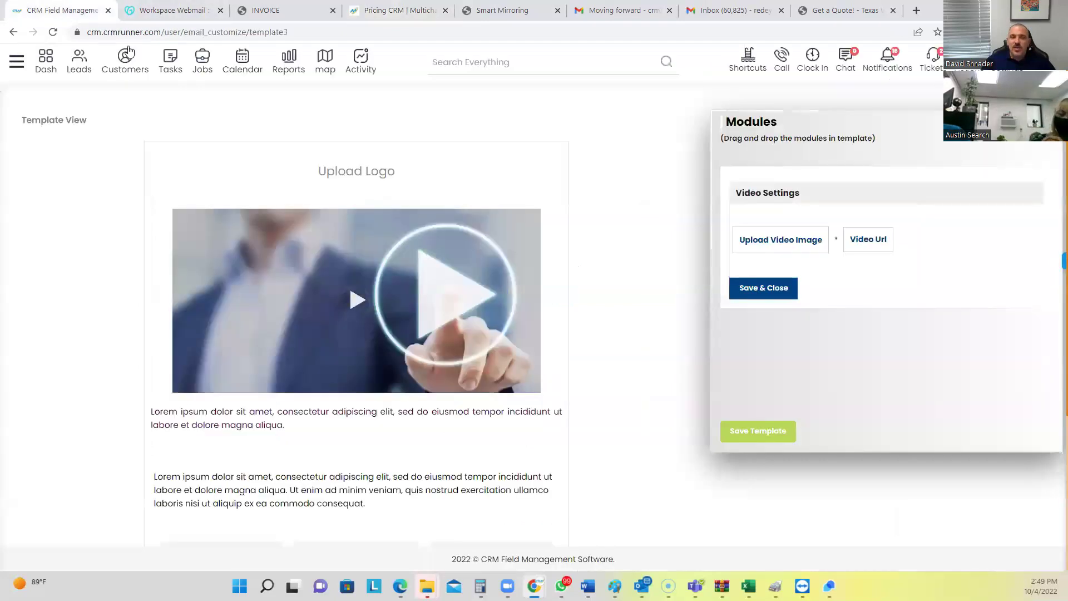
click(124, 63)
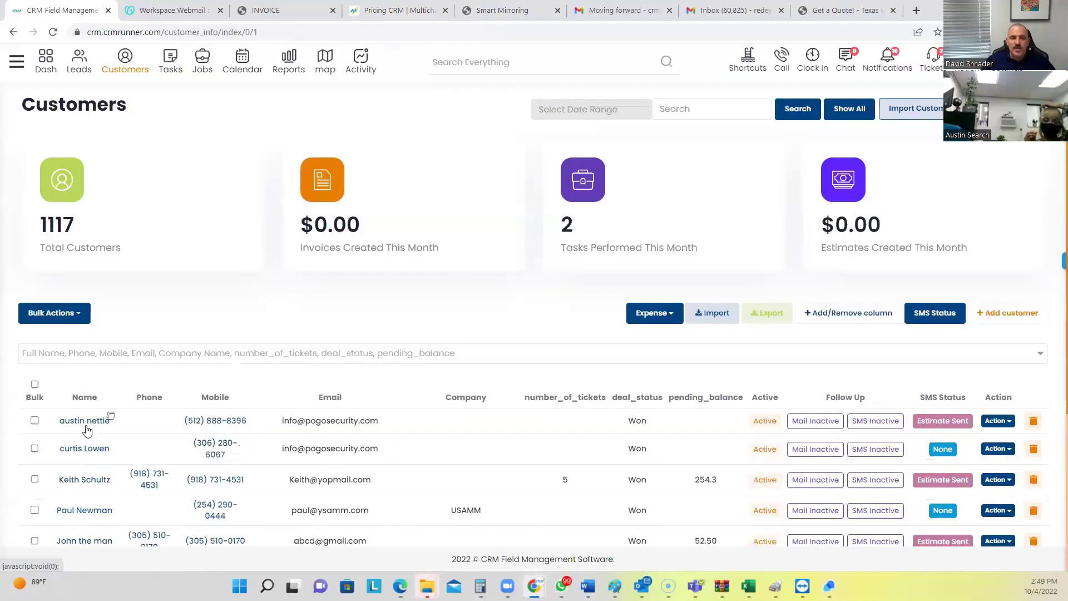
click(87, 423)
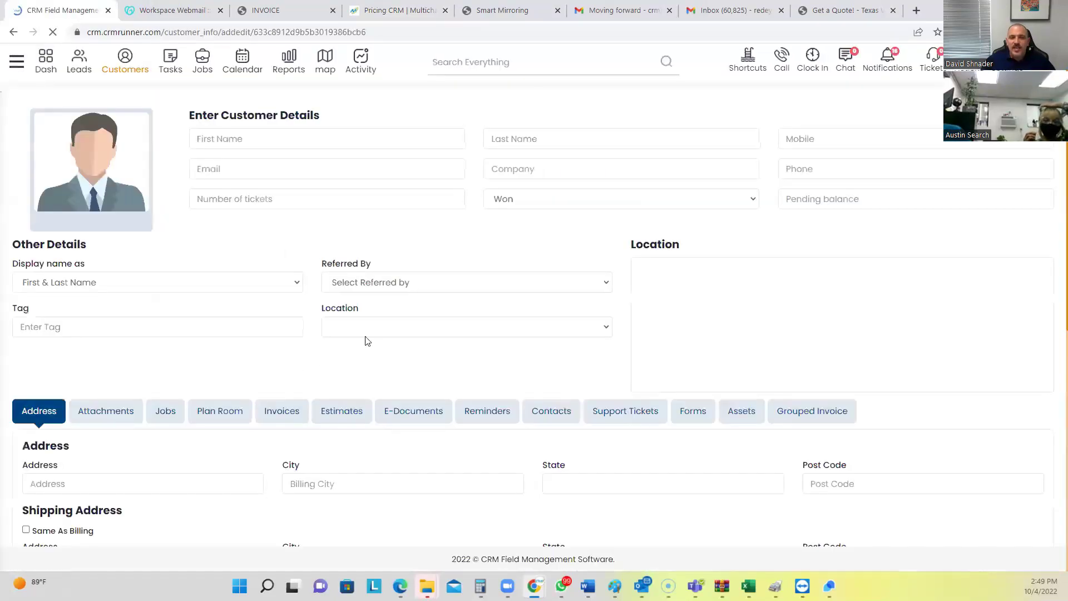
scroll(127, 224, down, 3)
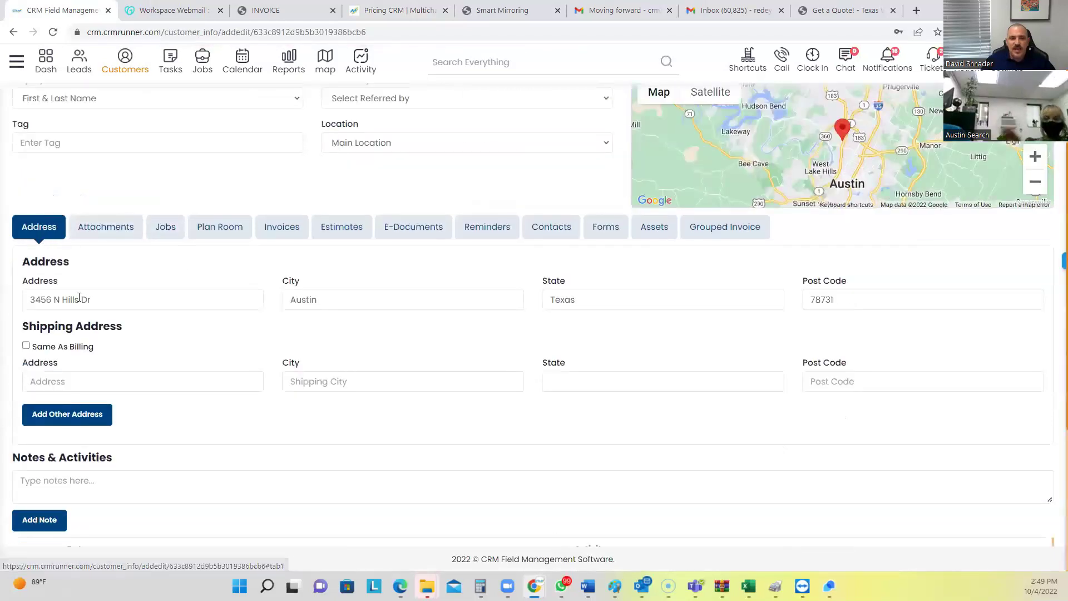
click(118, 233)
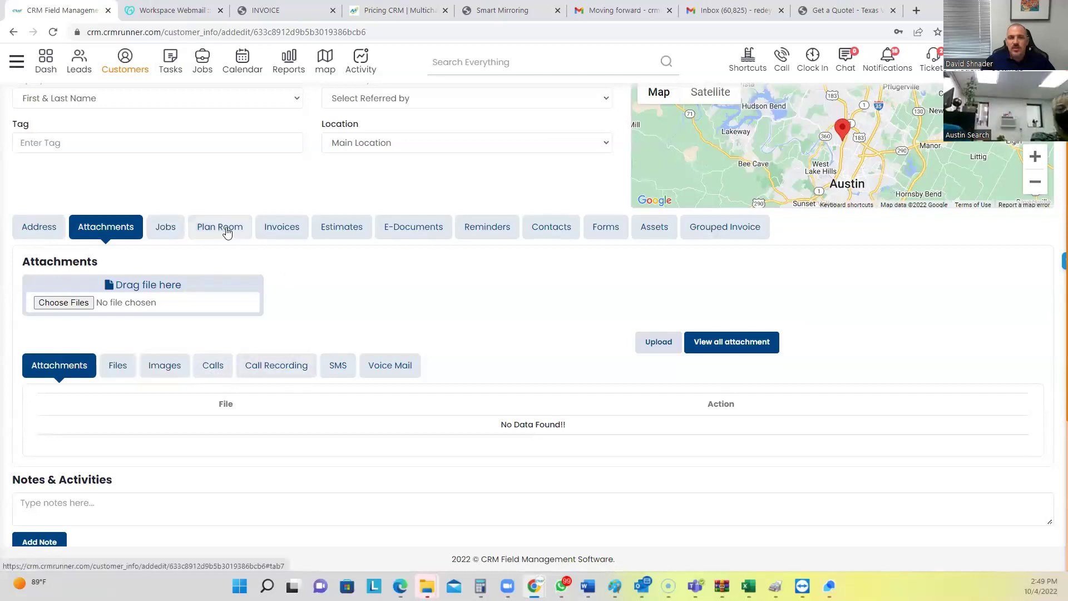
Check the customer's Invoices tab, highlighting the 4550 amount, then its Estimates and E-documents tabs
click(278, 233)
drag(429, 329, 461, 332)
click(344, 234)
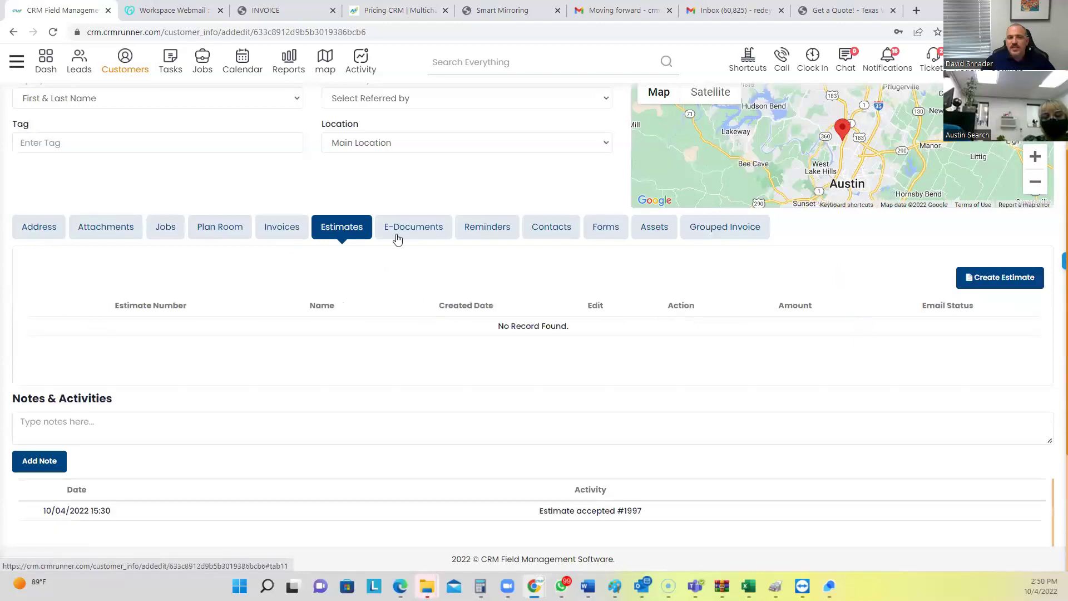
click(396, 236)
Step through Reminders, Contacts, Forms Log and Assets to the empty Grouped Invoice tab
click(512, 233)
click(545, 235)
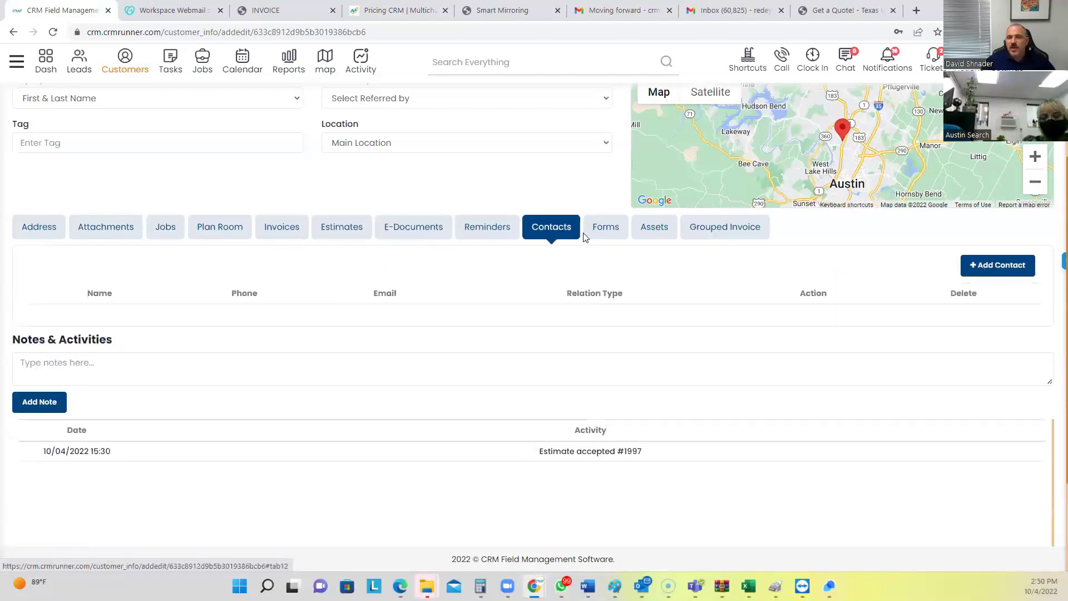
click(601, 232)
click(640, 234)
click(683, 235)
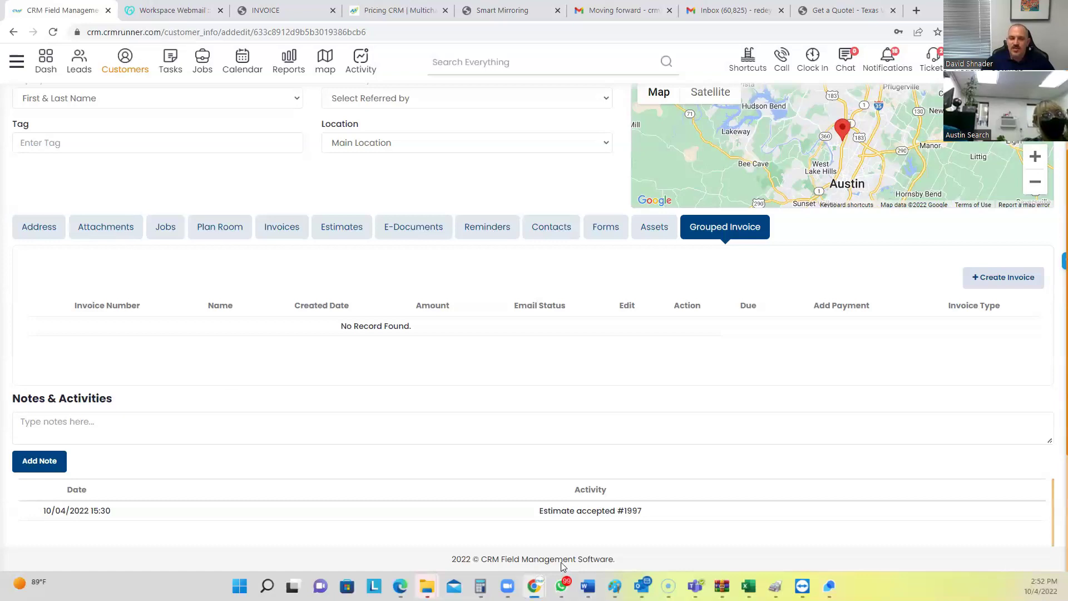
mouse_move(588, 586)
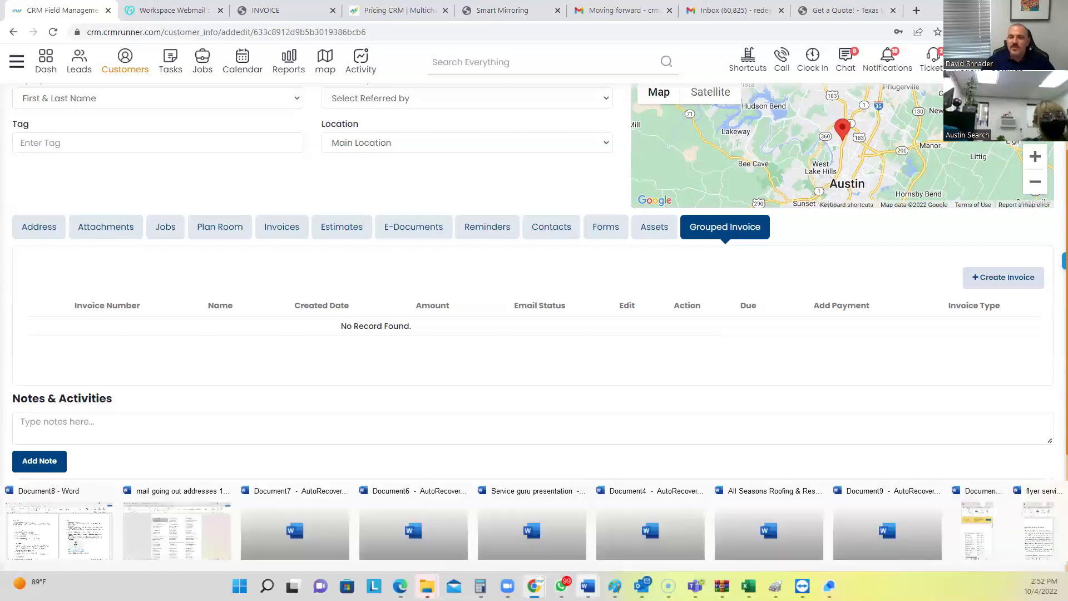